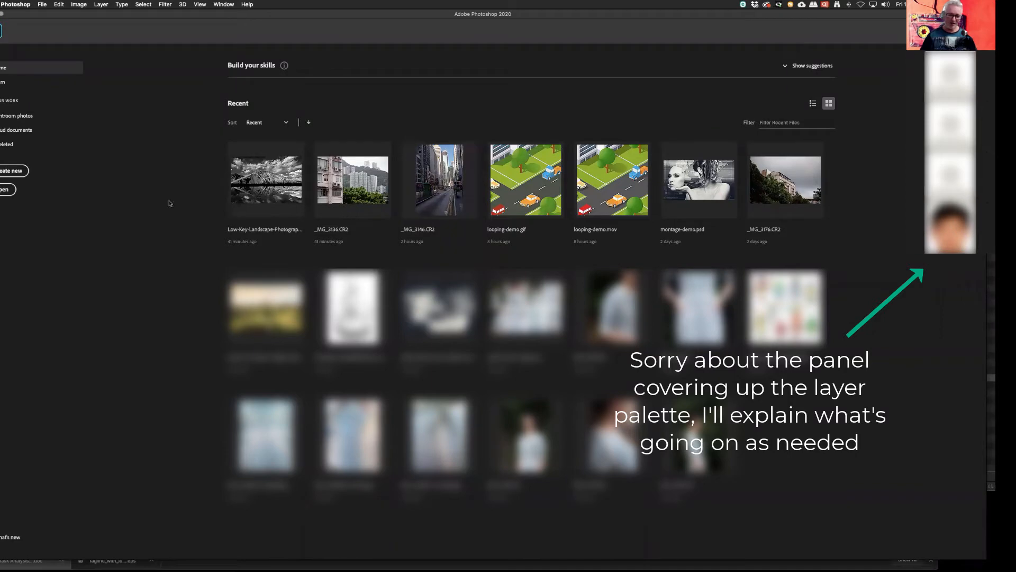
# Step: Open montage-demo.psd and hide all of its layers to leave an empty transparent canvas
pyautogui.click(688, 188)
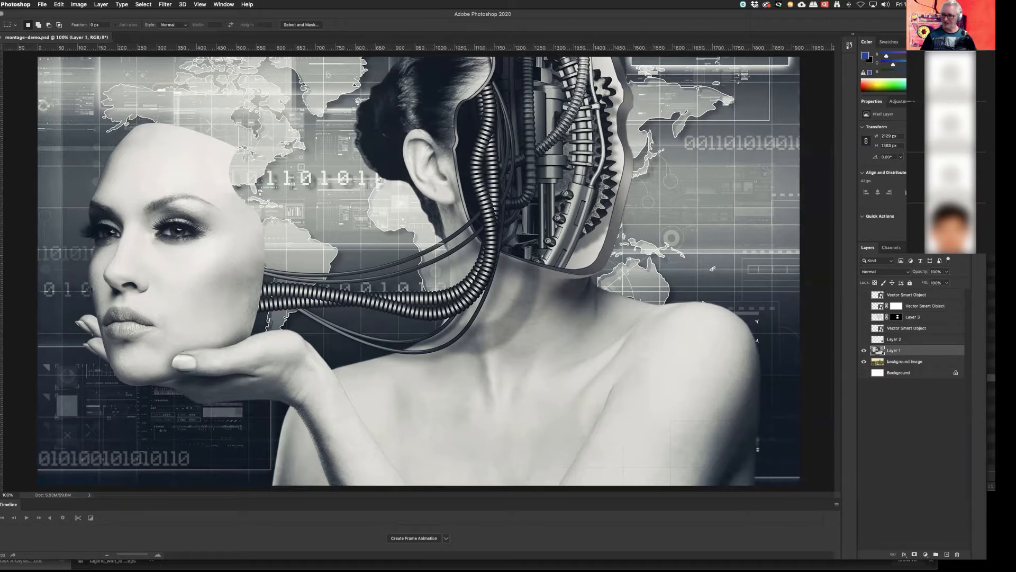
pyautogui.click(944, 101)
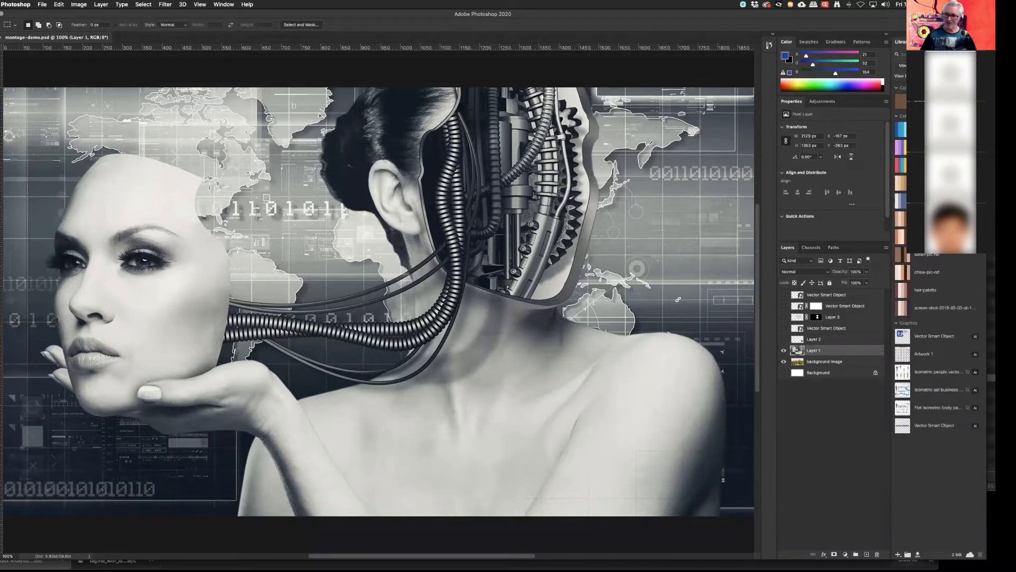
pyautogui.click(982, 34)
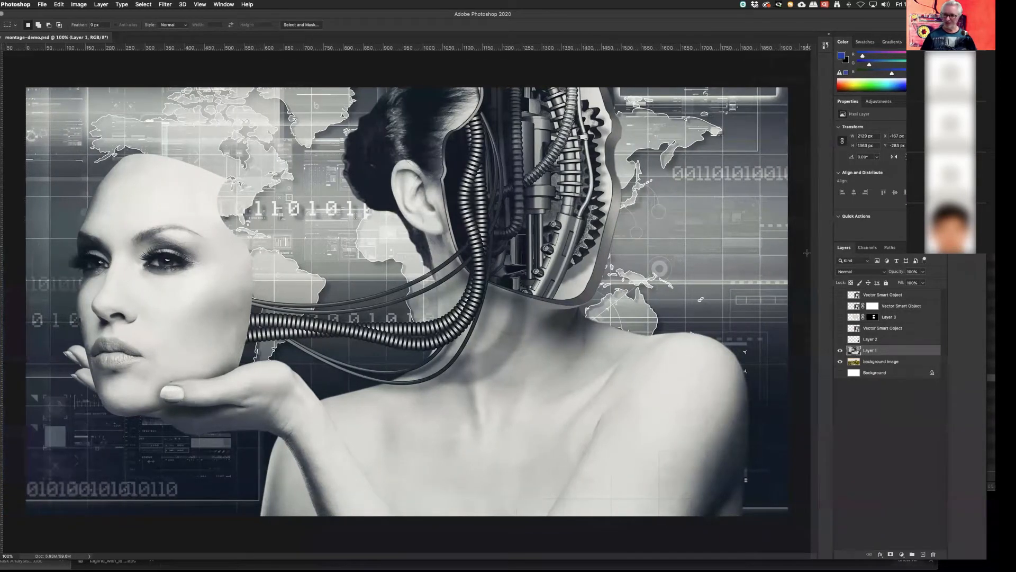
pyautogui.click(839, 339)
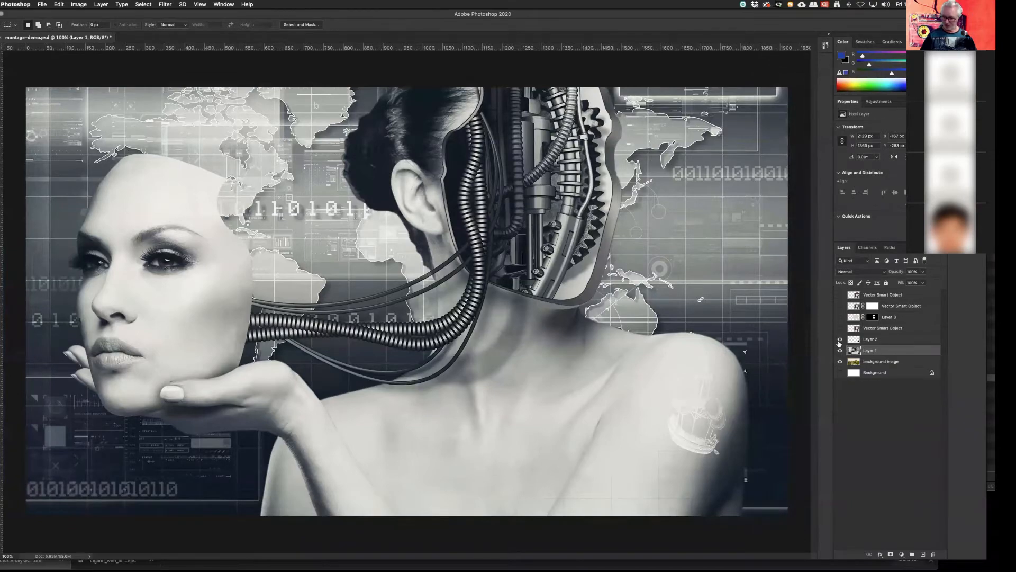
pyautogui.moveTo(839, 343); pyautogui.dragTo(839, 363)
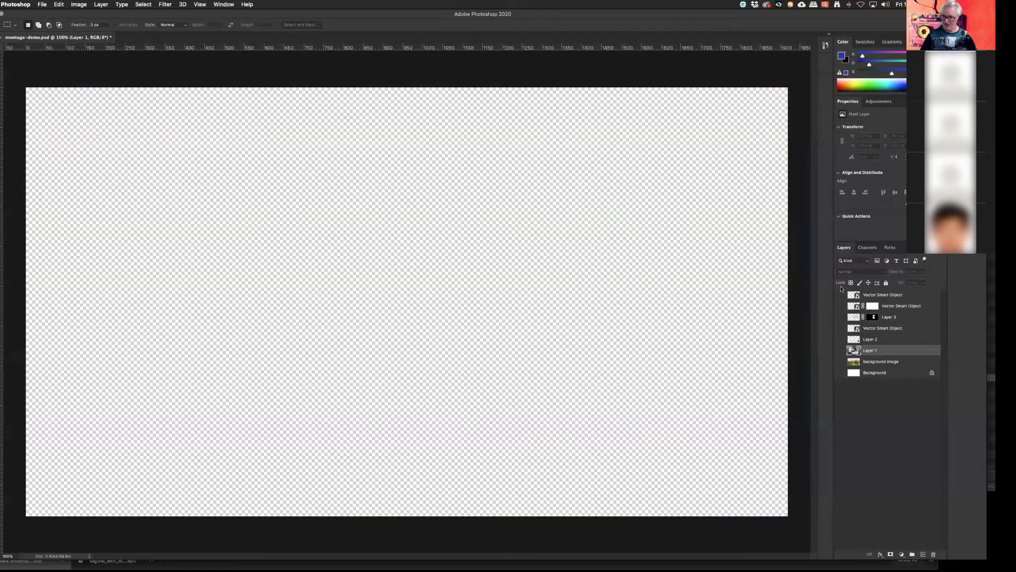
pyautogui.click(840, 294)
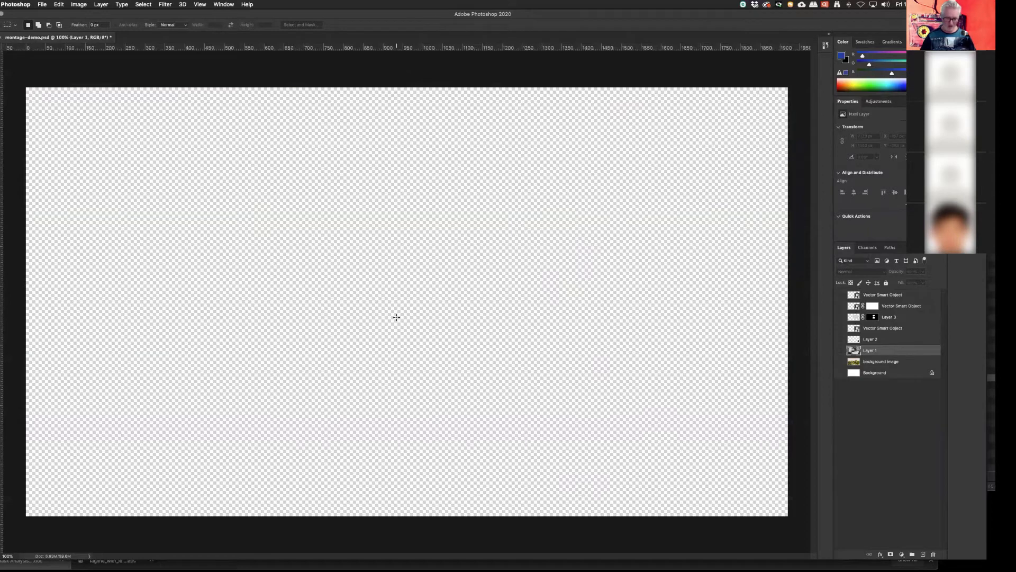
# Step: Switch to Illustrator and open the recent file robot.ai
pyautogui.press('super+Tab')
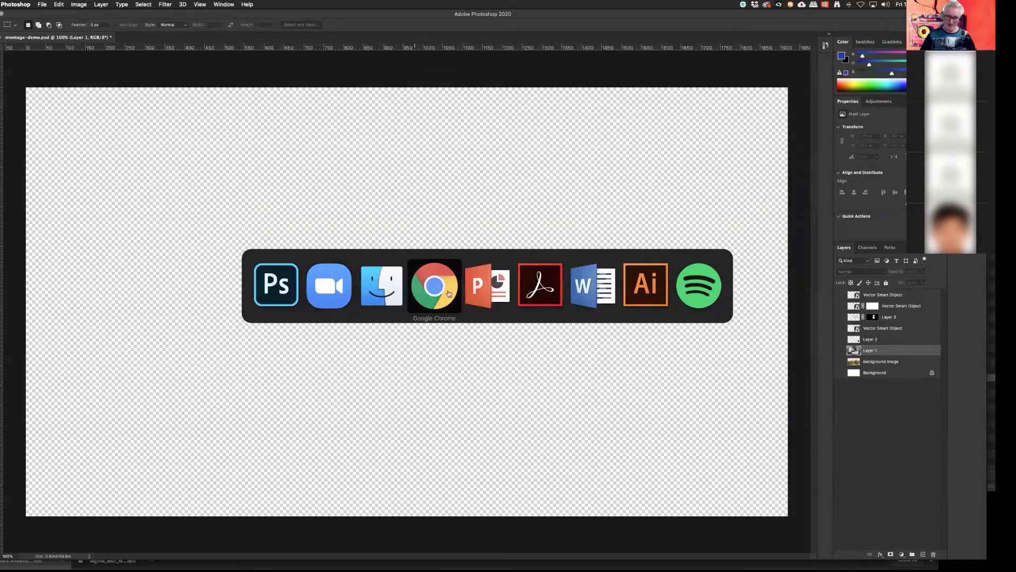
pyautogui.click(652, 294)
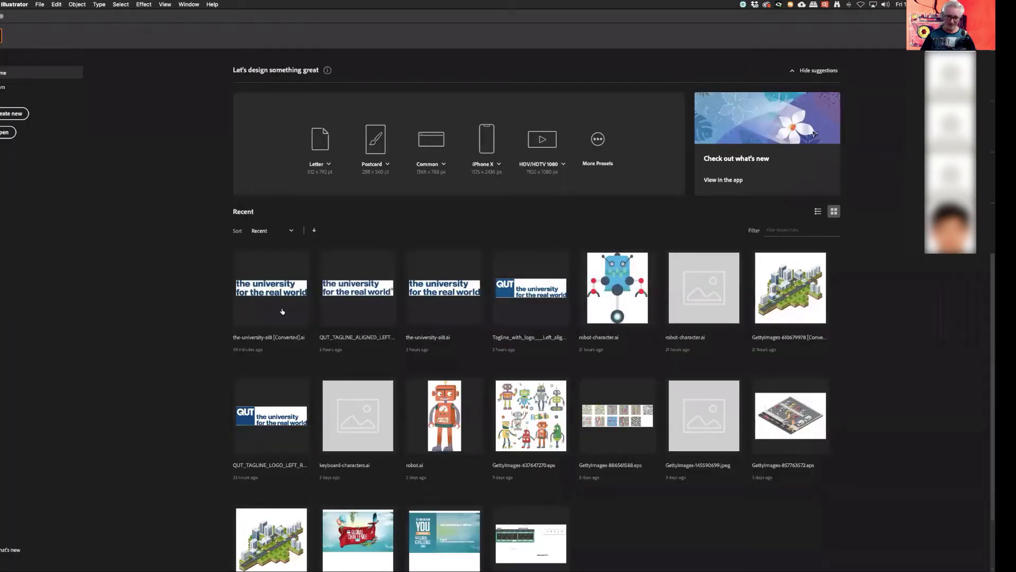
pyautogui.click(441, 413)
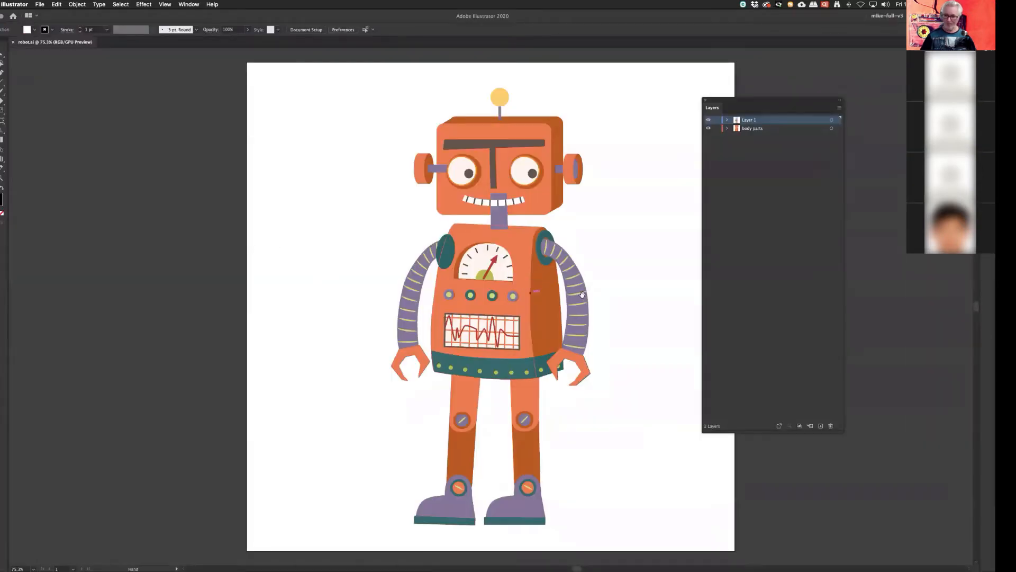
# Step: Select the entire robot artwork and copy it
pyautogui.moveTo(582, 294); pyautogui.dragTo(487, 288)
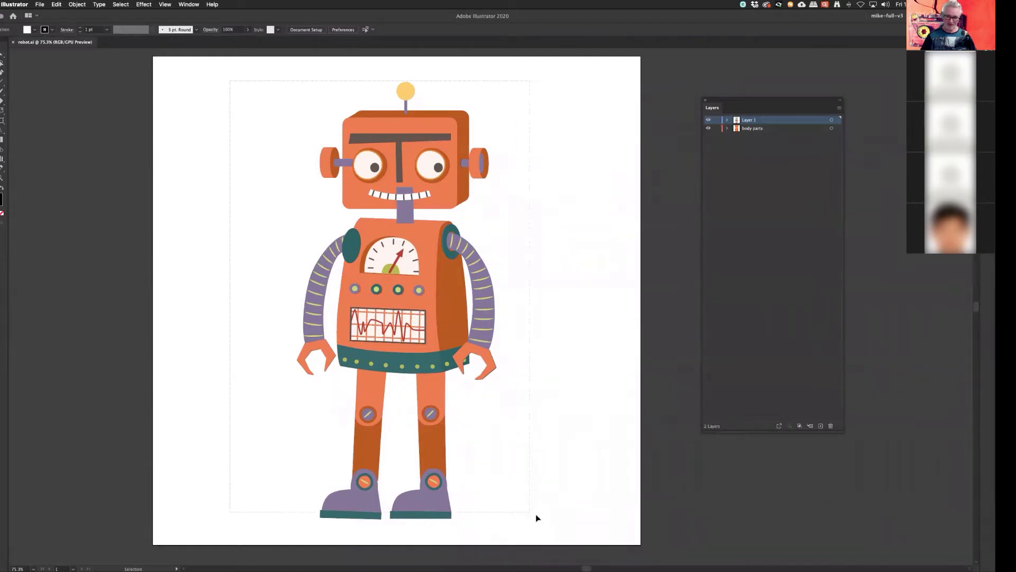
pyautogui.press('super+a')
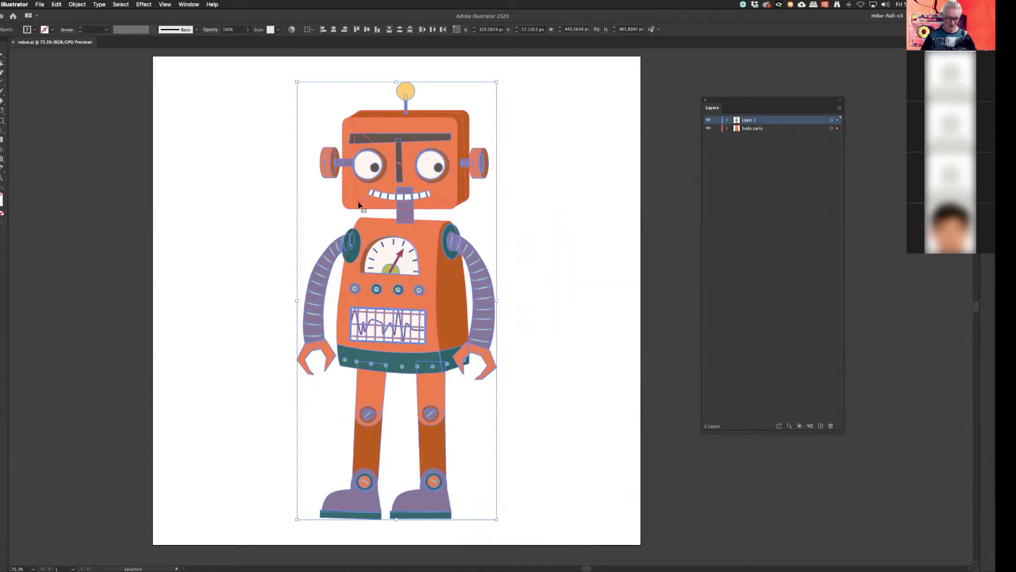
pyautogui.press('a')
# Step: Switch to Photoshop and create a new document from the Clipboard preset, 441 x 966 px at 72 ppi
pyautogui.press('super+Tab')
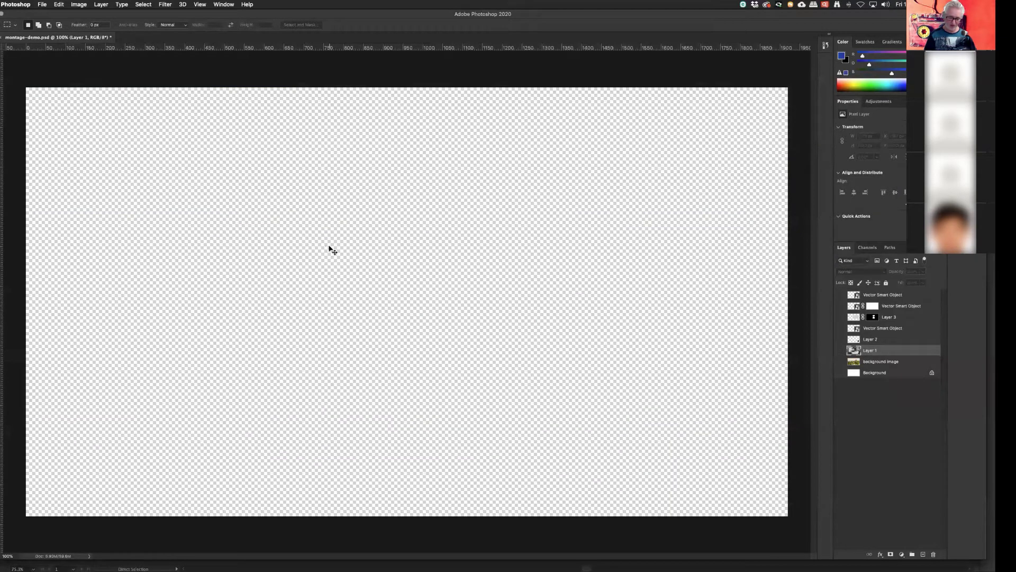
pyautogui.click(42, 5)
pyautogui.click(46, 15)
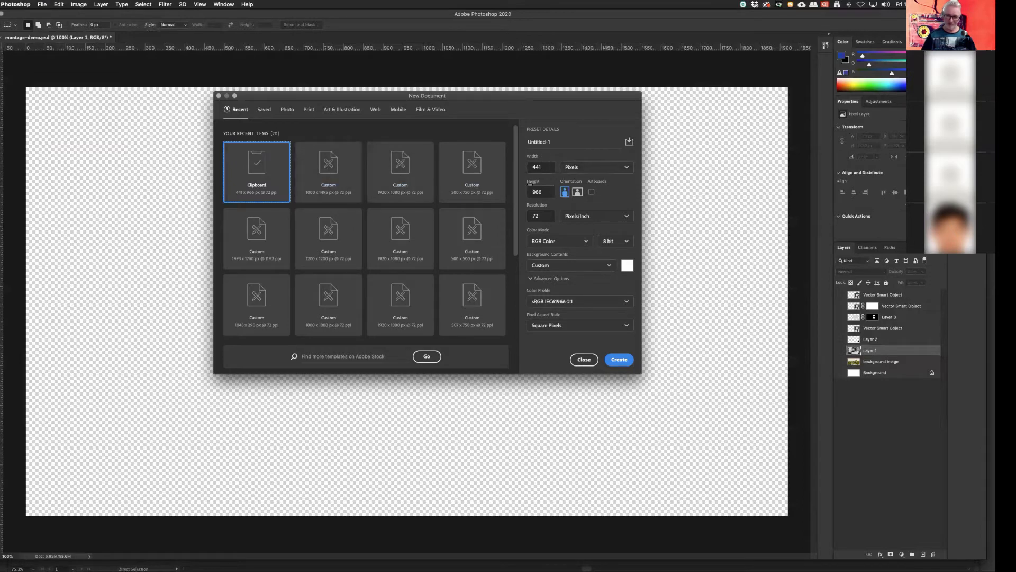
pyautogui.click(619, 360)
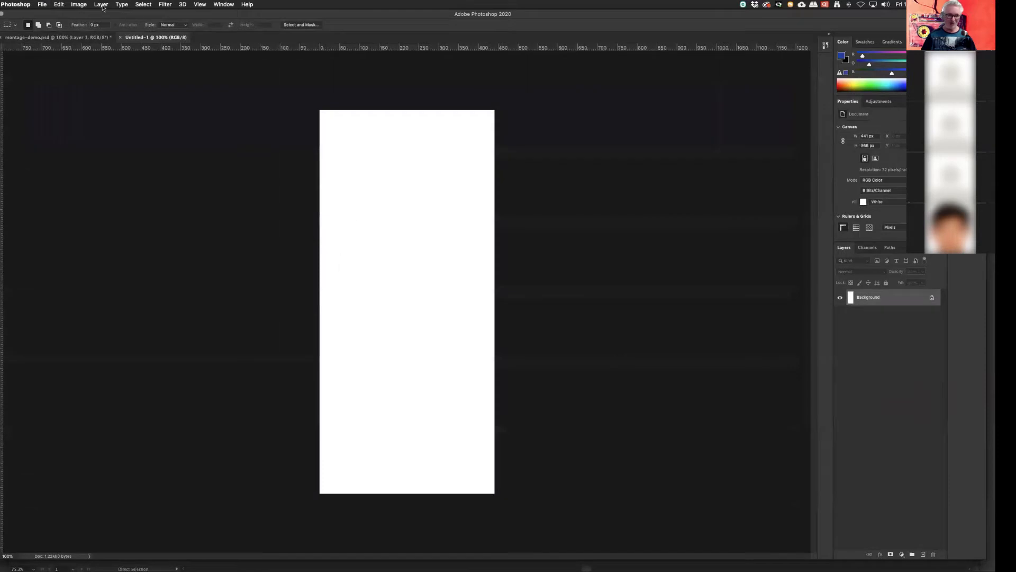
# Step: Paste the robot as a Smart Object and scale it down to about 391 px wide
pyautogui.click(57, 5)
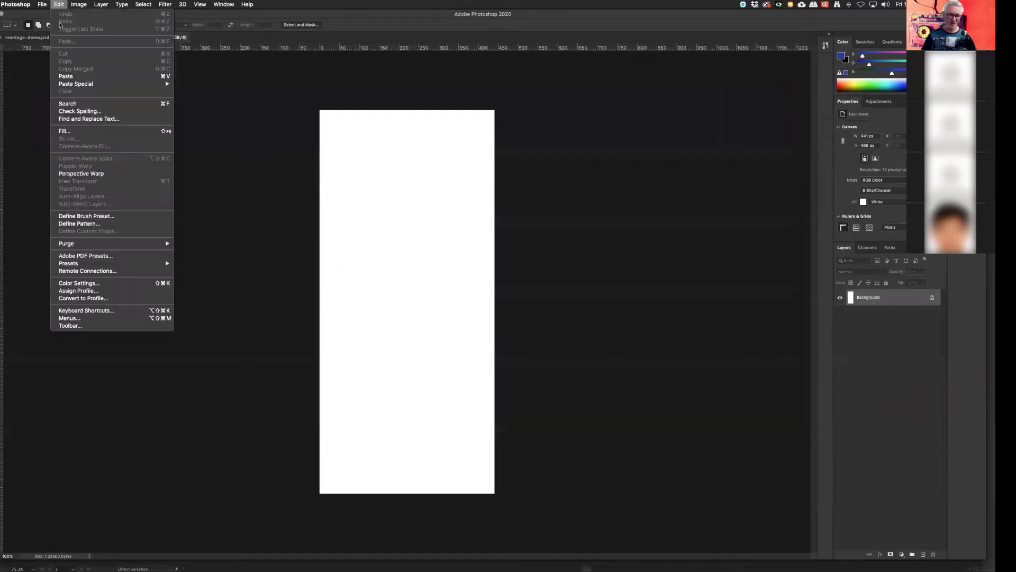
pyautogui.click(67, 79)
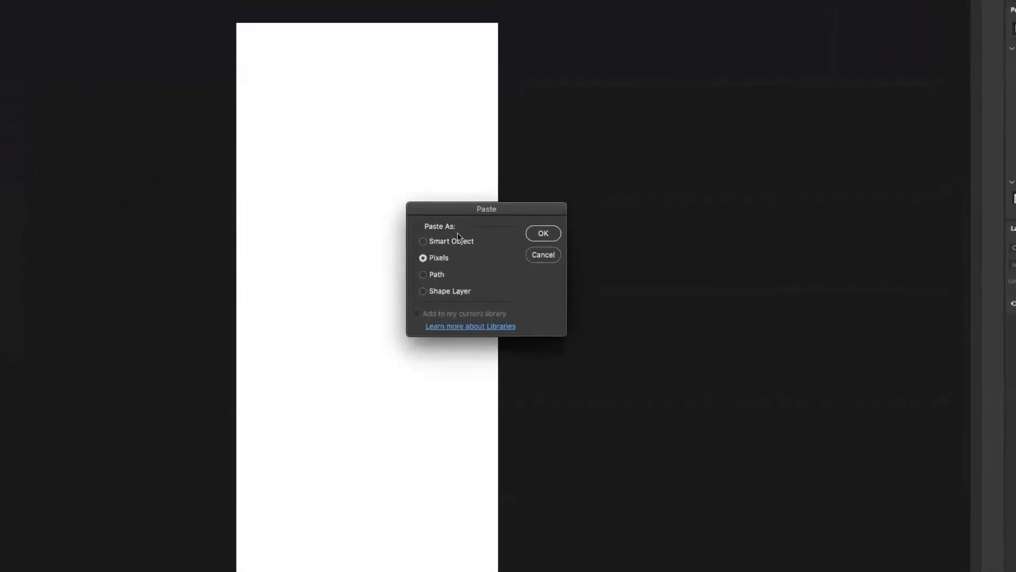
pyautogui.moveTo(462, 211)
pyautogui.mouseDown()
pyautogui.moveTo(416, 168)
pyautogui.moveTo(366, 147)
pyautogui.mouseUp()
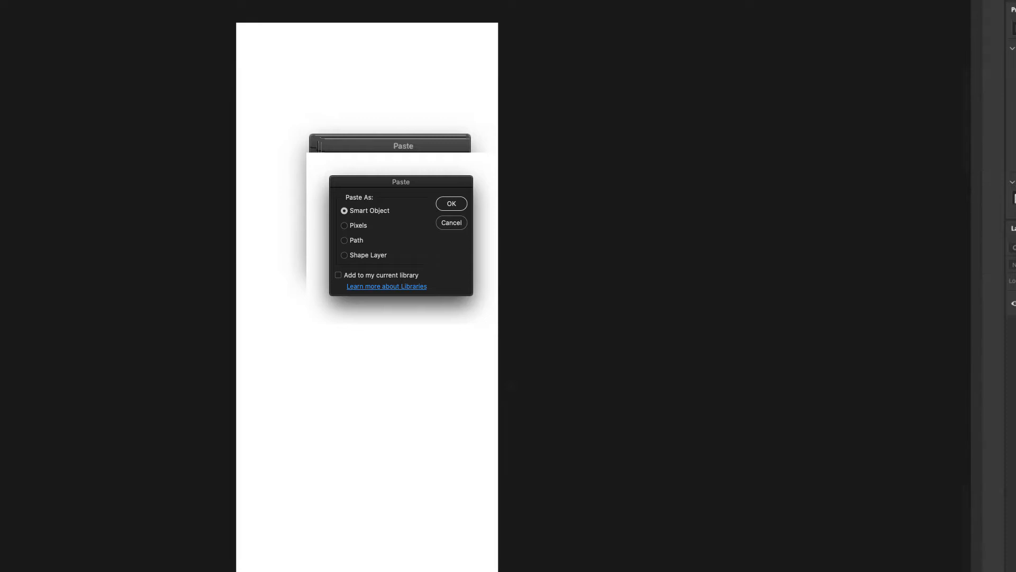
pyautogui.click(444, 167)
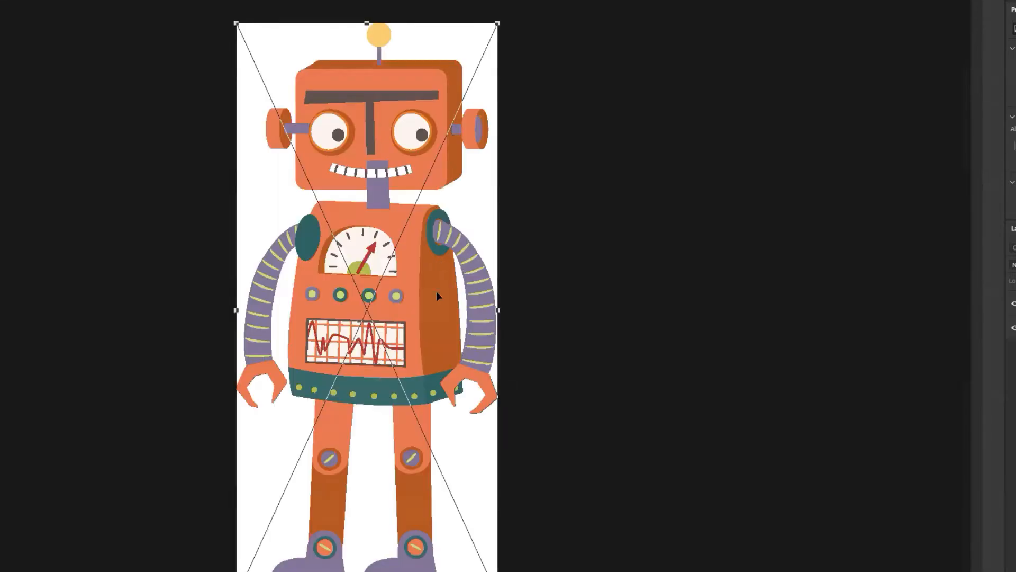
pyautogui.moveTo(506, 569); pyautogui.dragTo(479, 563)
pyautogui.press('Return')
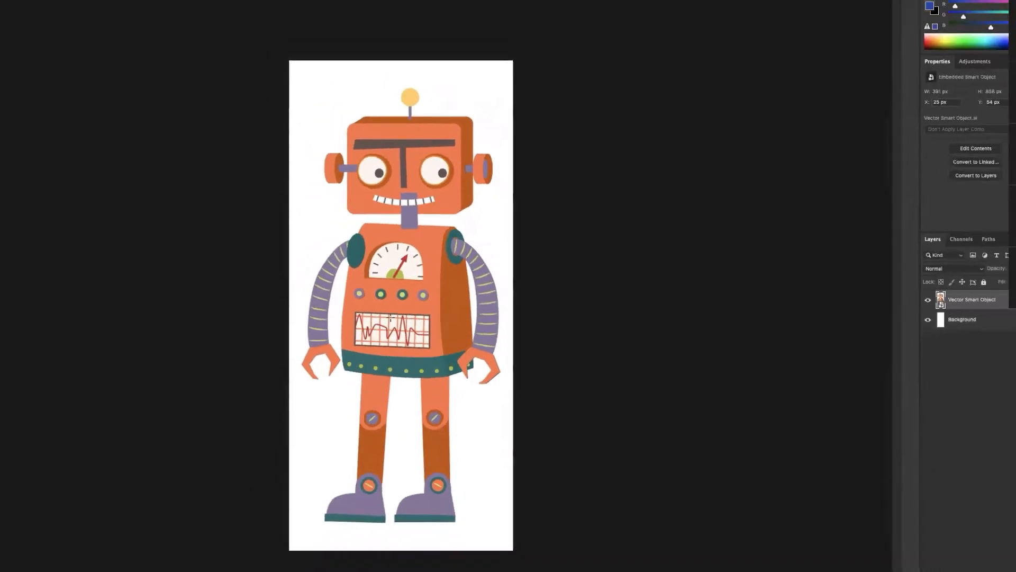
# Step: Open the contents of the robot's Vector Smart Object layer for editing in Illustrator
pyautogui.scroll(10, 391, 318)
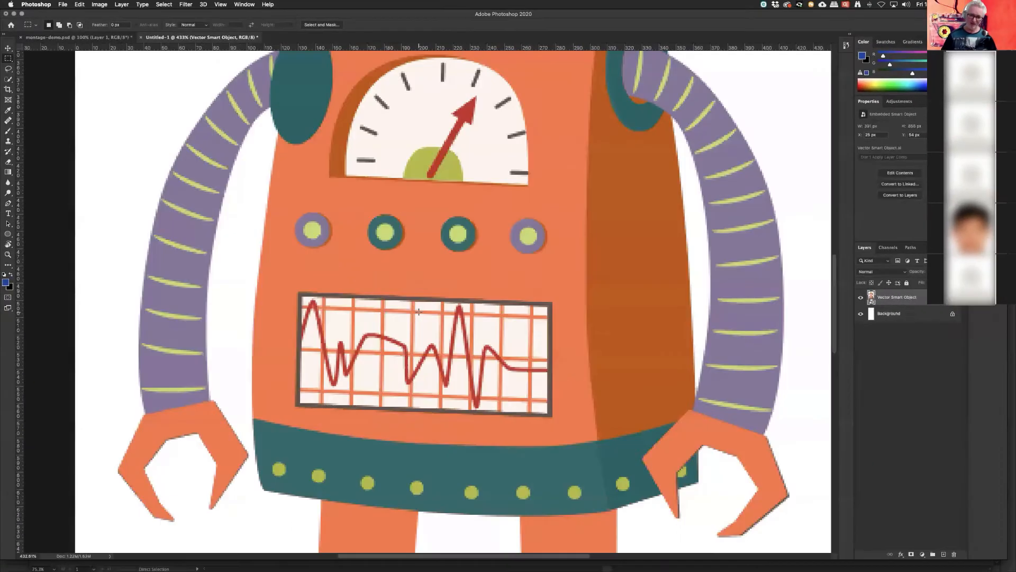
pyautogui.scroll(-5, 391, 317)
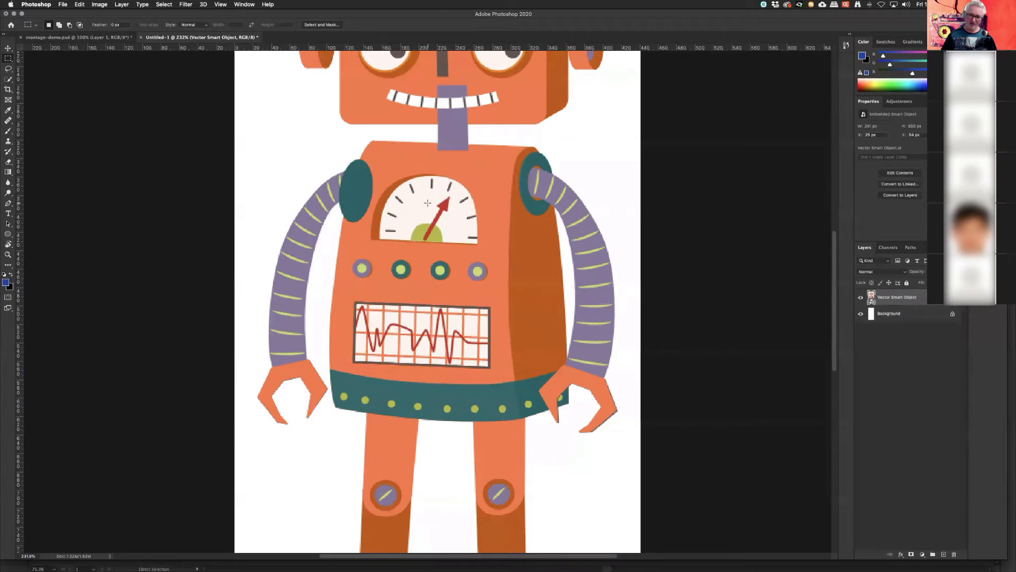
pyautogui.scroll(-8, 428, 203)
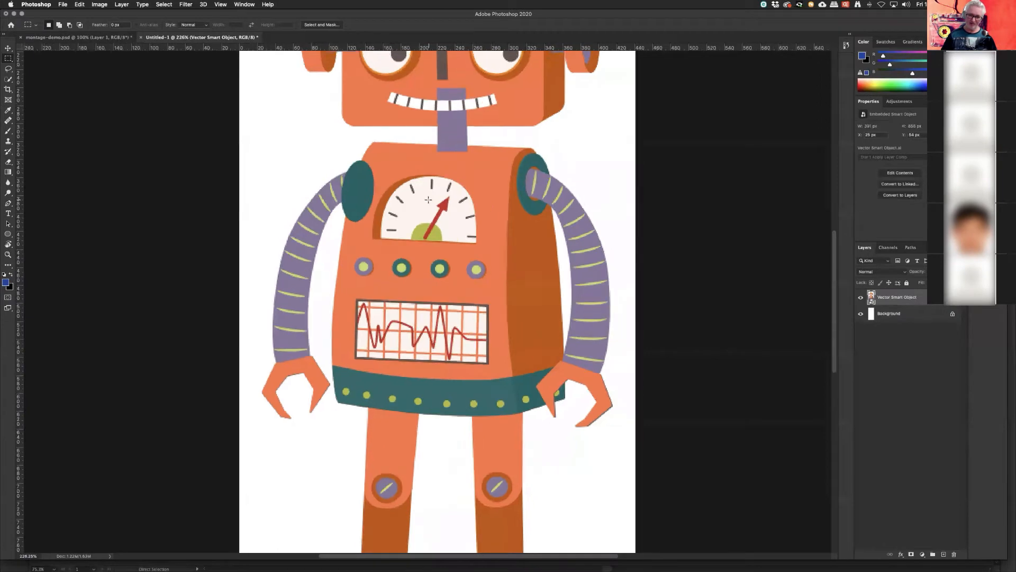
pyautogui.scroll(1, 430, 204)
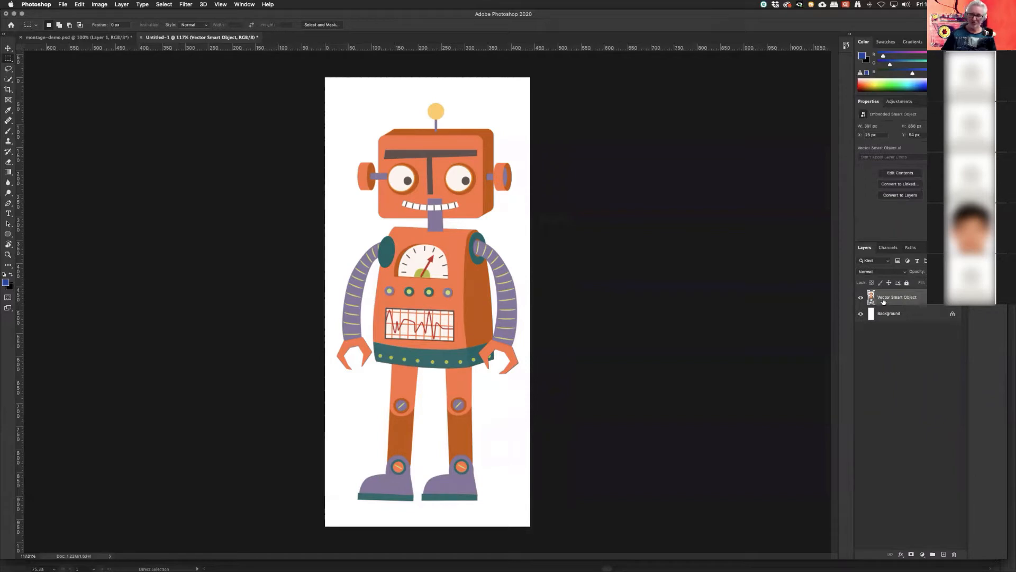
pyautogui.rightClick(913, 299)
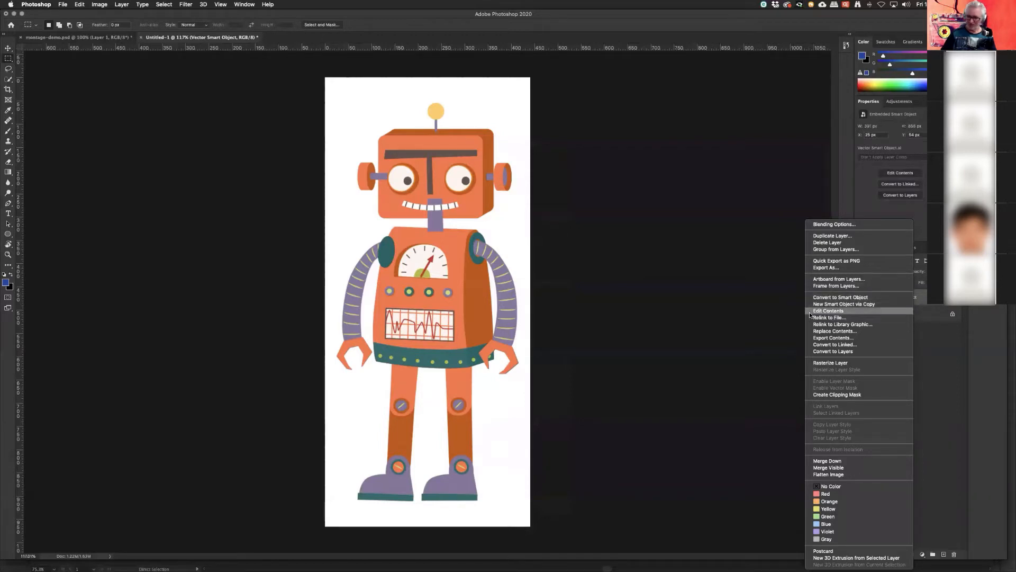
pyautogui.click(832, 313)
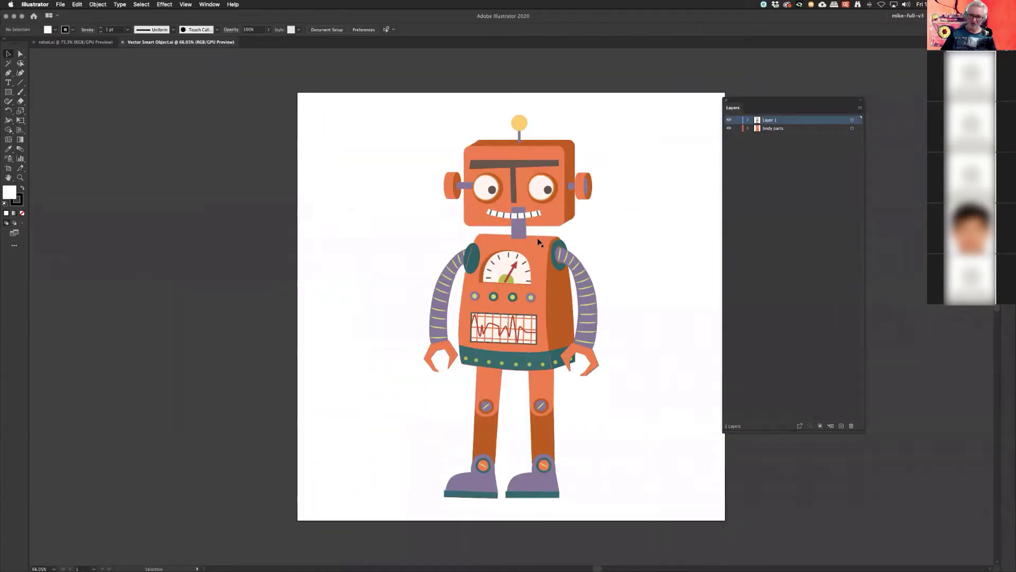
# Step: Move the robot's purple neck shape to the body parts layer and save the Smart Object's contents
pyautogui.click(517, 230)
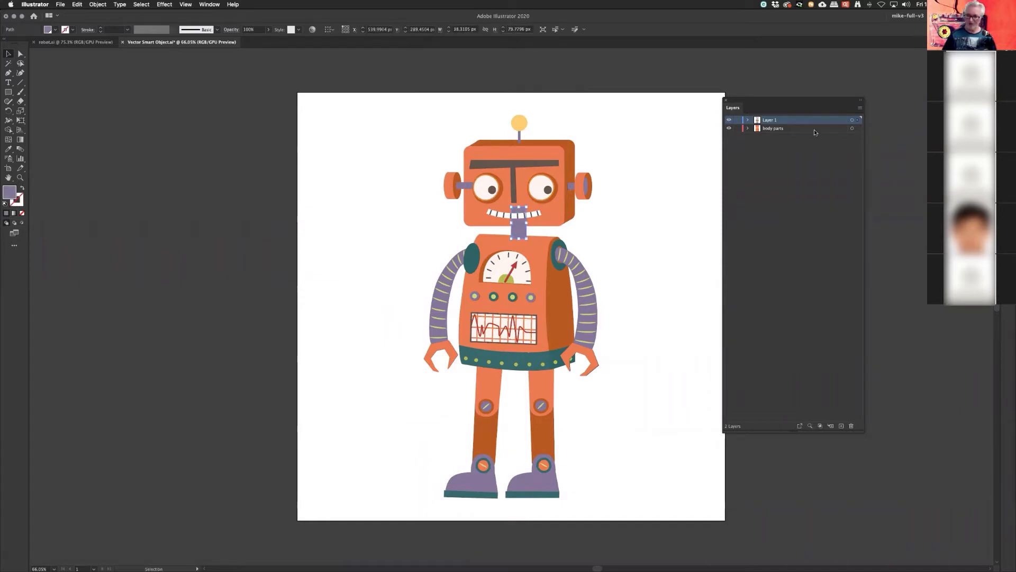
pyautogui.moveTo(857, 123); pyautogui.dragTo(858, 129)
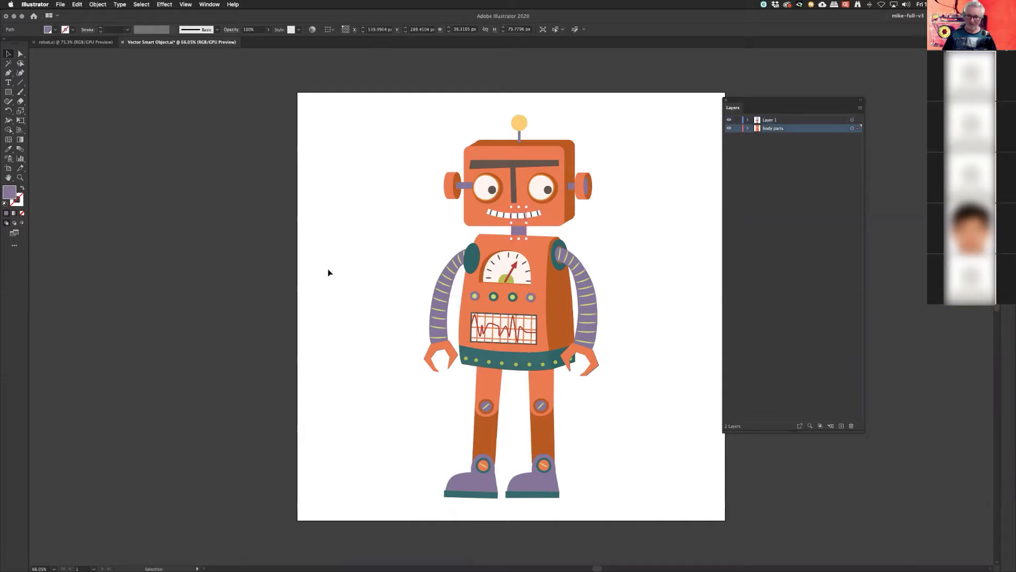
pyautogui.press('a')
pyautogui.press('super+s')
# Step: Switch to Photoshop to check the robot's neck in the placed Smart Object, and return to Illustrator
pyautogui.press('super+Tab')
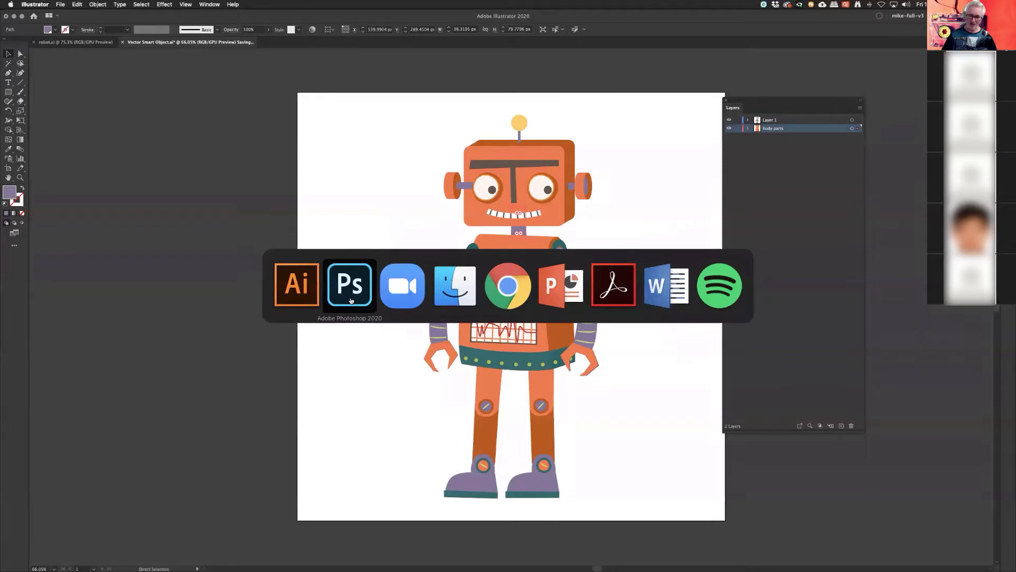
pyautogui.click(350, 300)
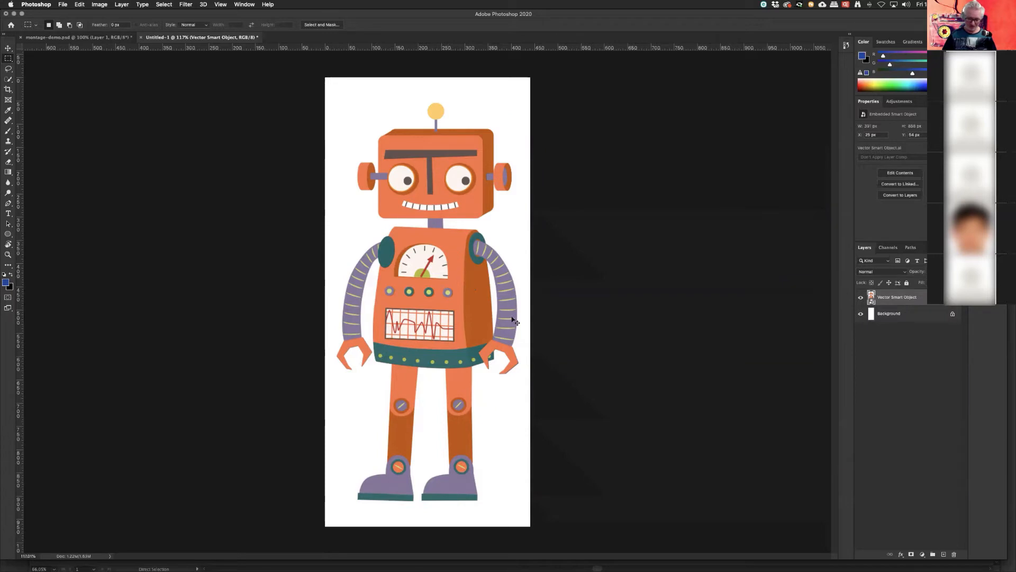
pyautogui.press('super+Tab')
pyautogui.press('super+Tab')
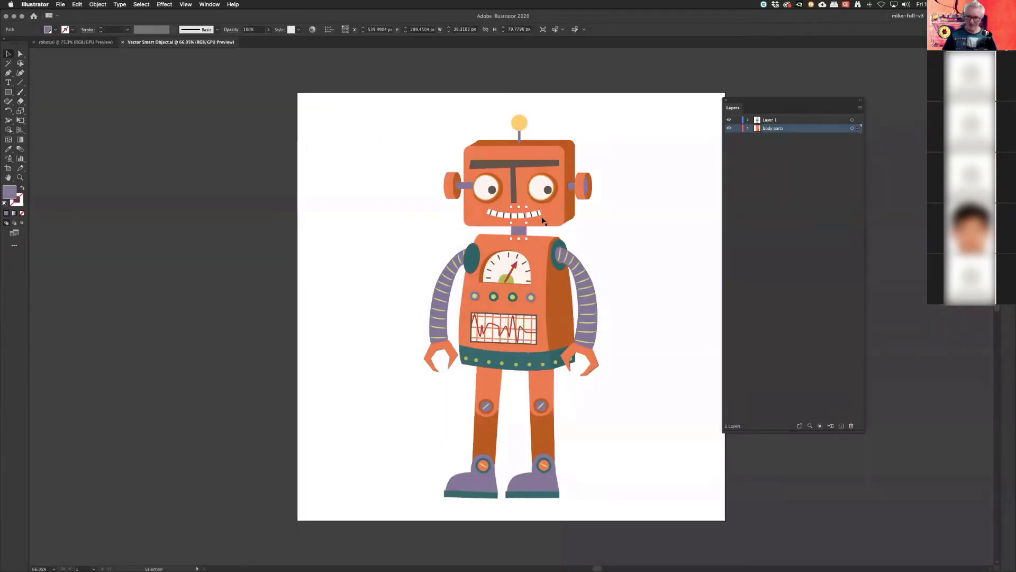
# Step: Select the orange head front, torso front and upper leg shapes, and extend the selection to all objects with the same fill colour
pyautogui.click(554, 155)
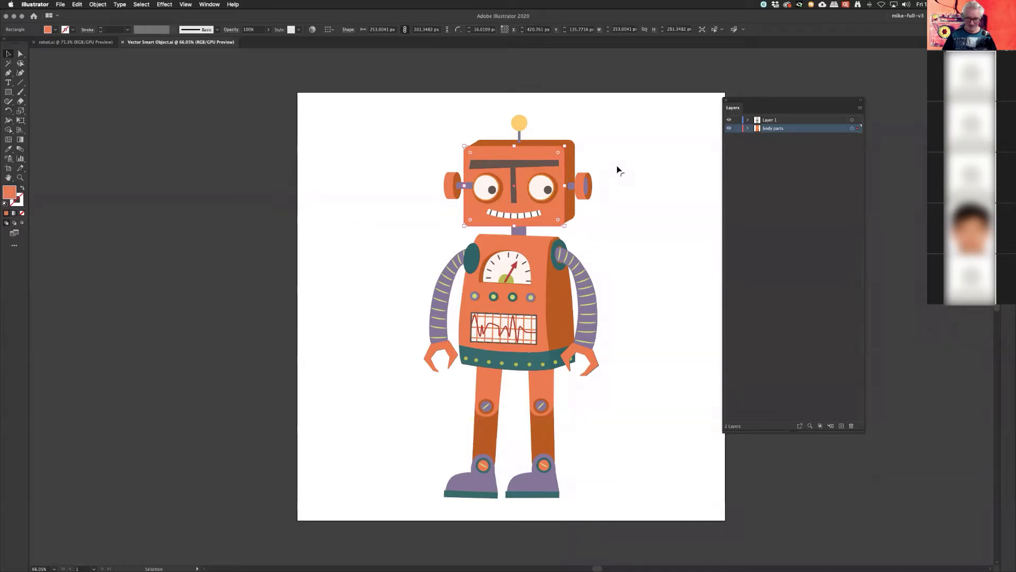
pyautogui.click(617, 166)
pyautogui.press('a')
pyautogui.click(539, 150)
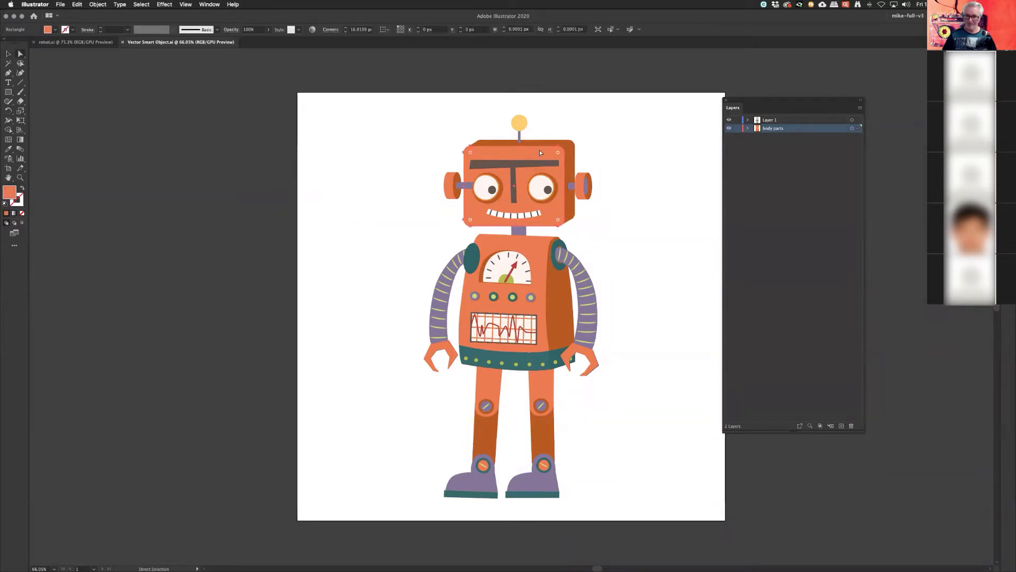
pyautogui.keyDown('shift'); pyautogui.click(526, 248); pyautogui.keyUp('shift')
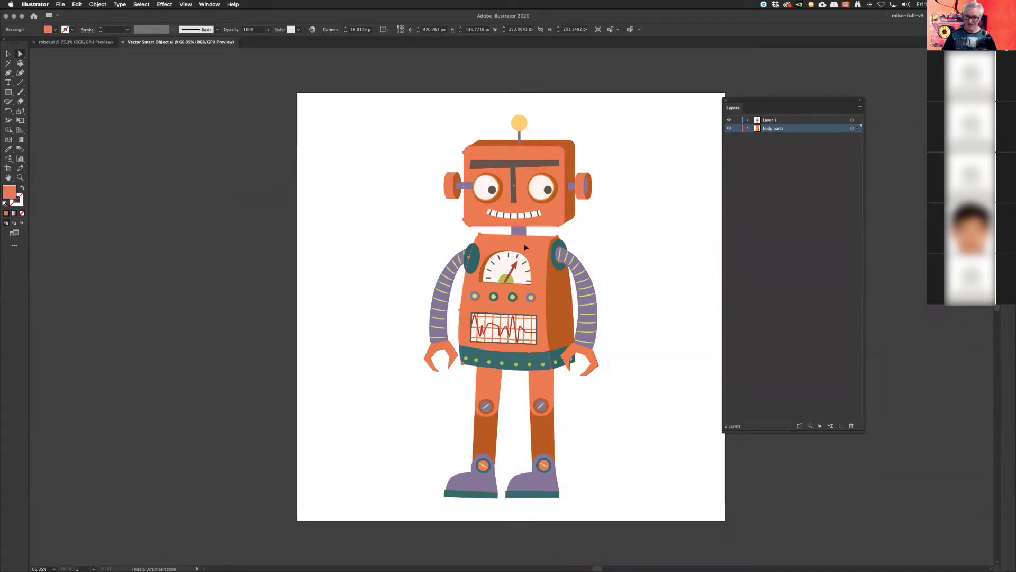
pyautogui.keyDown('shift'); pyautogui.click(539, 382); pyautogui.keyUp('shift')
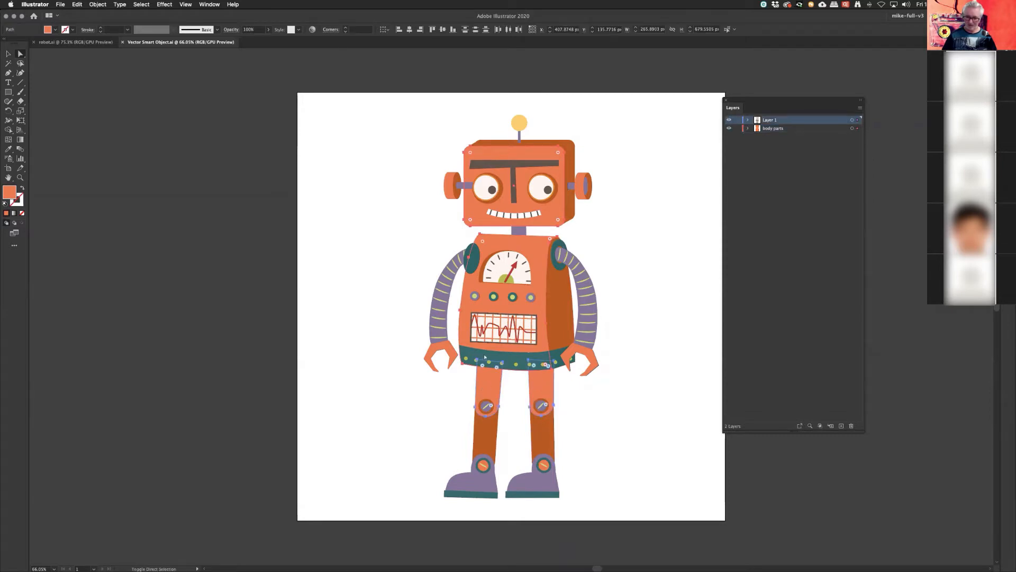
pyautogui.click(141, 5)
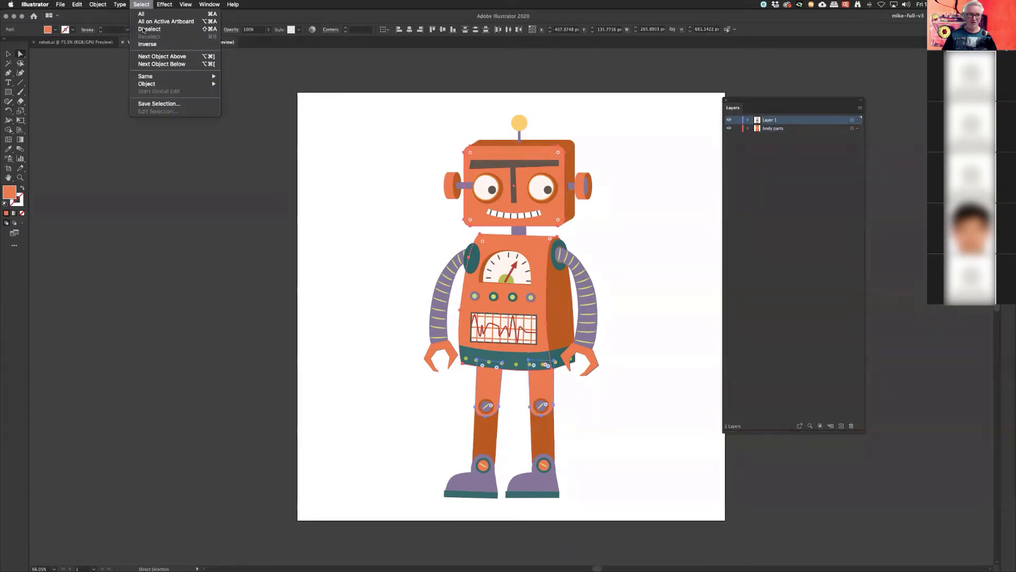
pyautogui.moveTo(212, 77)
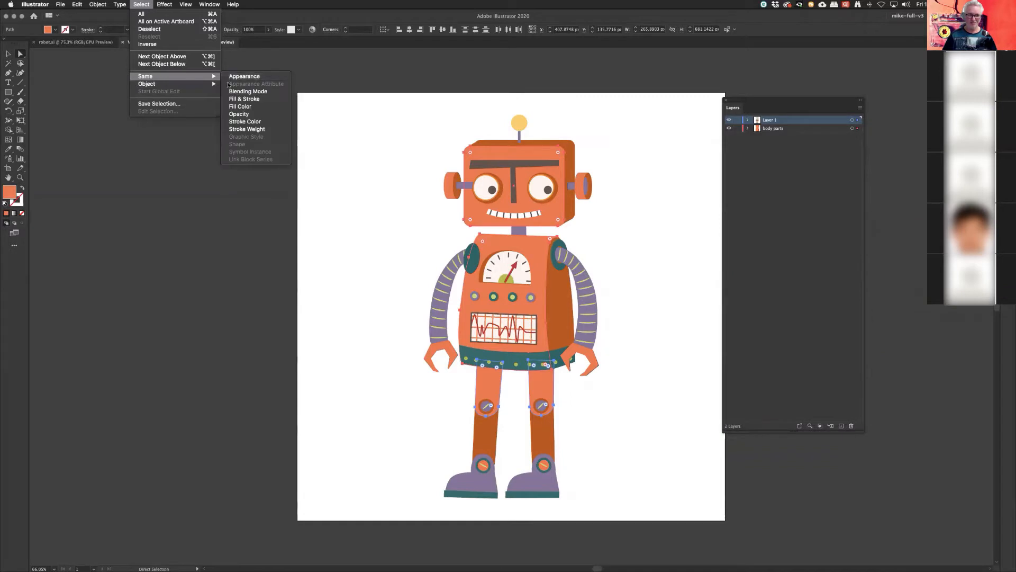
pyautogui.click(224, 107)
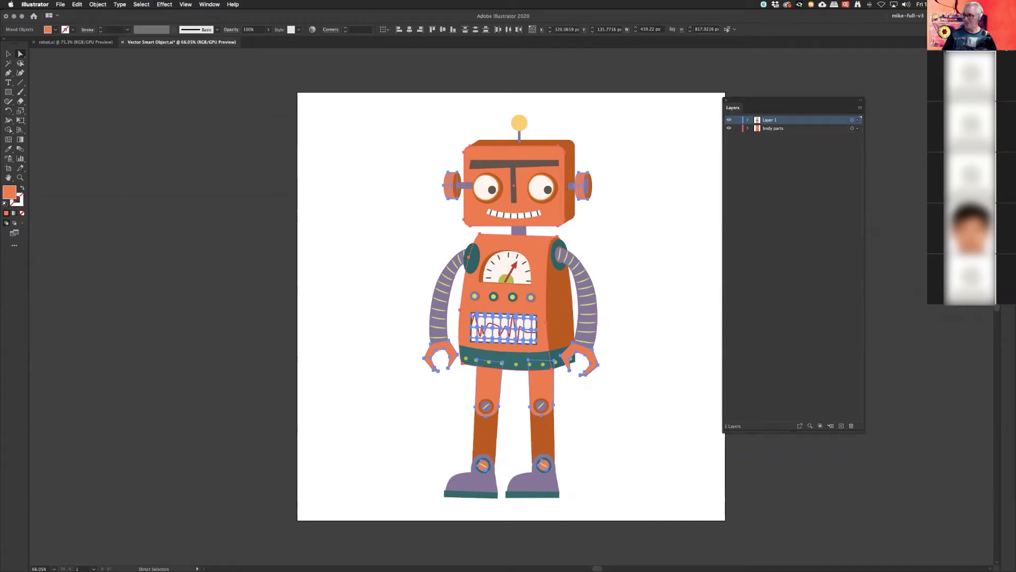
# Step: Switch to the Essentials workspace so that the colour controls are available
pyautogui.click(1012, 38)
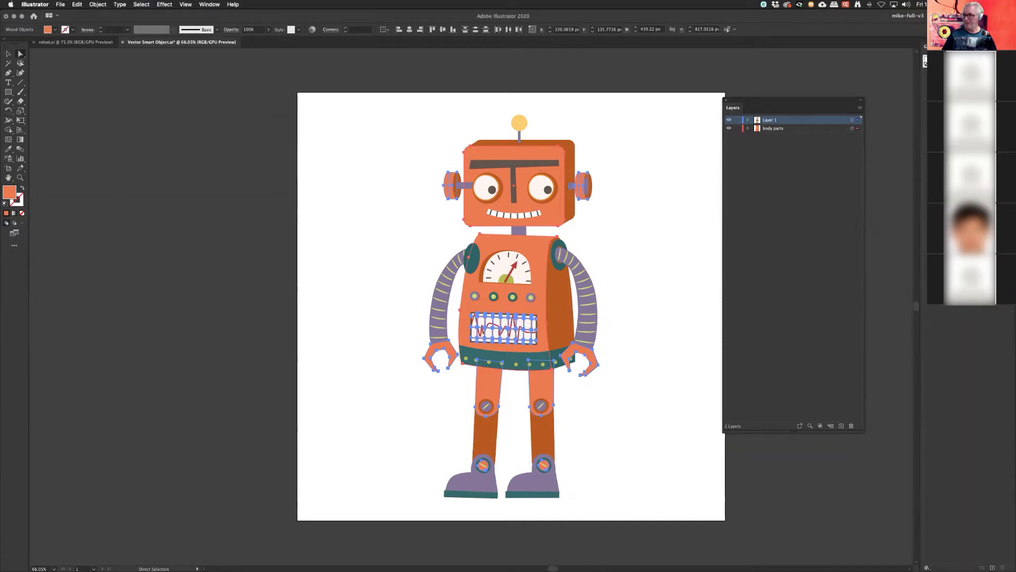
pyautogui.click(210, 4)
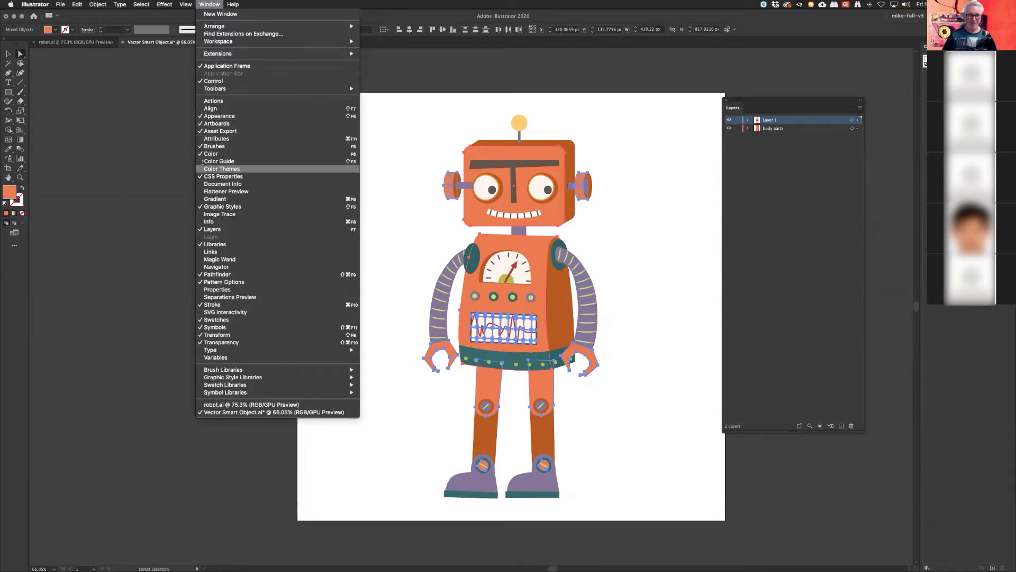
pyautogui.click(174, 153)
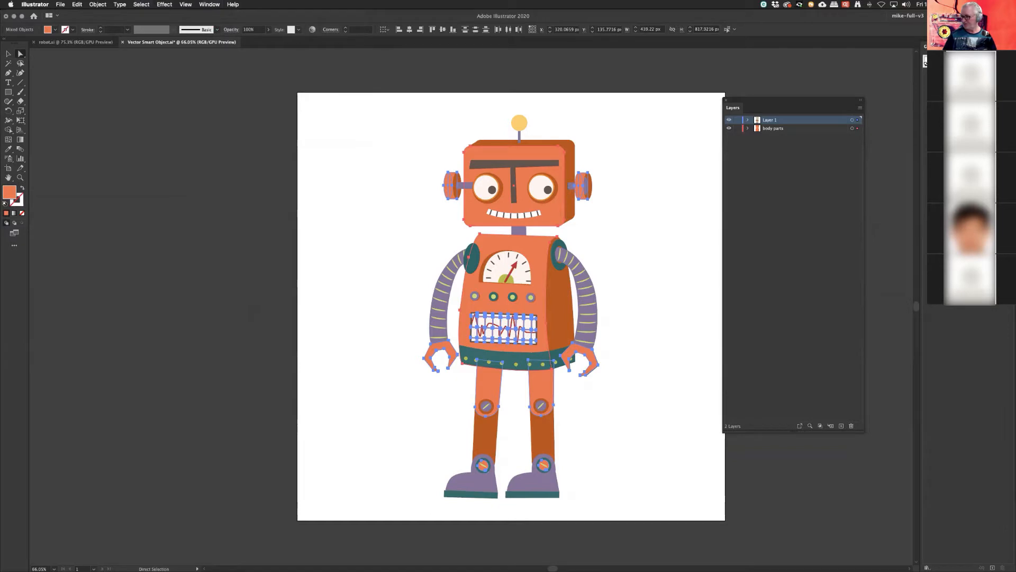
pyautogui.click(908, 15)
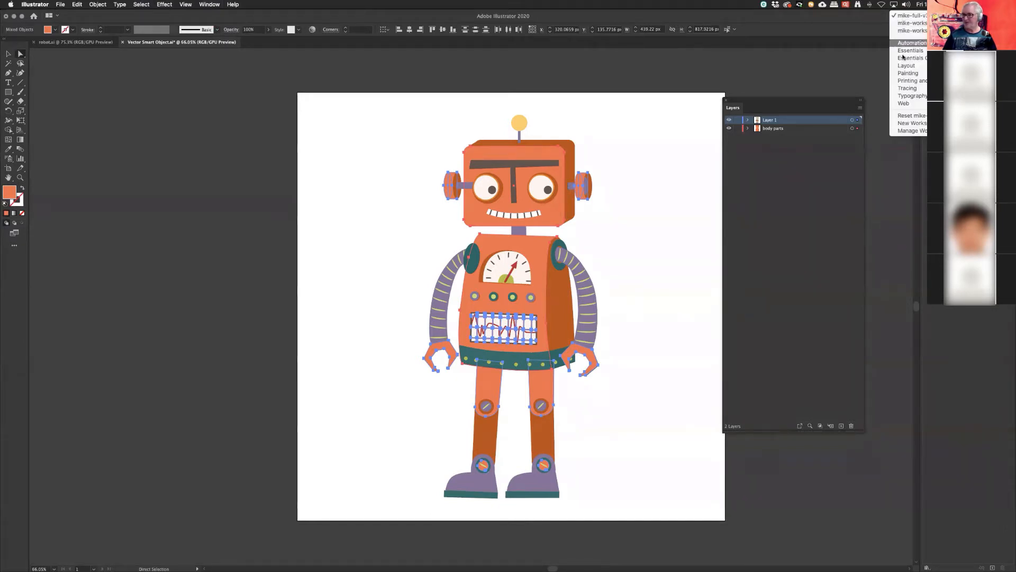
pyautogui.click(907, 51)
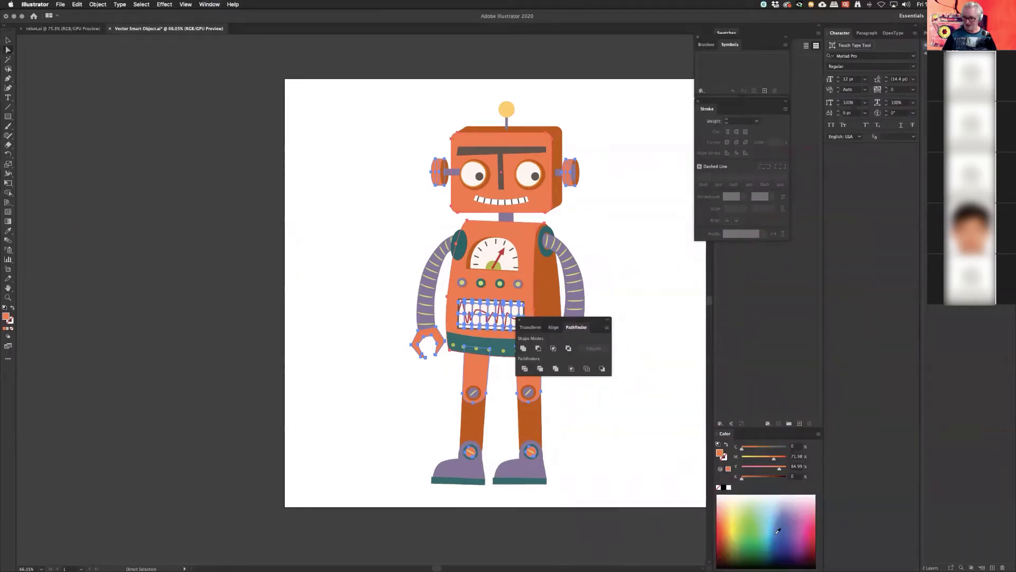
# Step: Recolour the selected orange shapes to blue, about C 94 and M 64, move the Pathfinder panel off the robot and deselect
pyautogui.moveTo(763, 517); pyautogui.dragTo(775, 541)
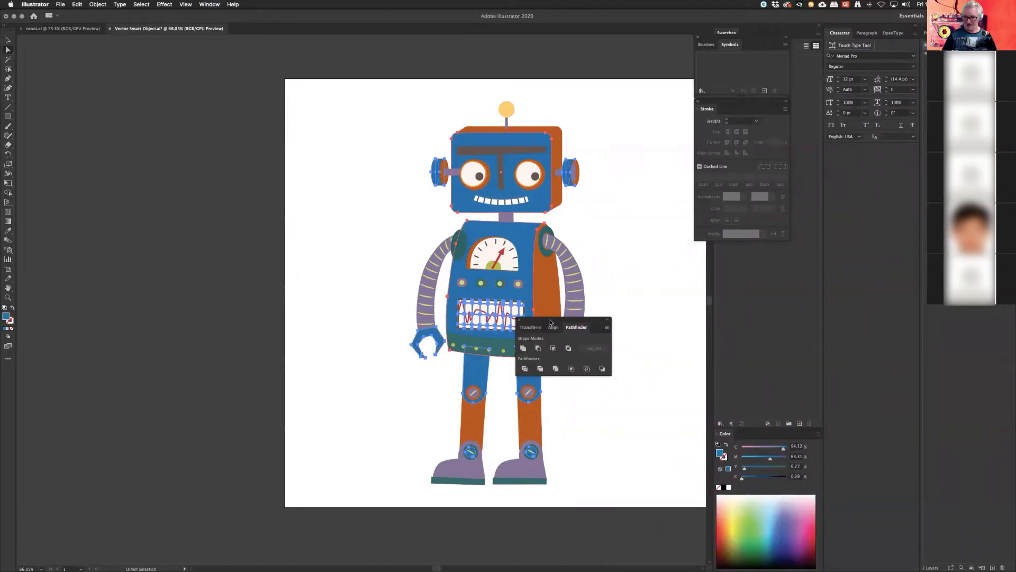
pyautogui.moveTo(550, 322); pyautogui.dragTo(683, 309)
pyautogui.press('v')
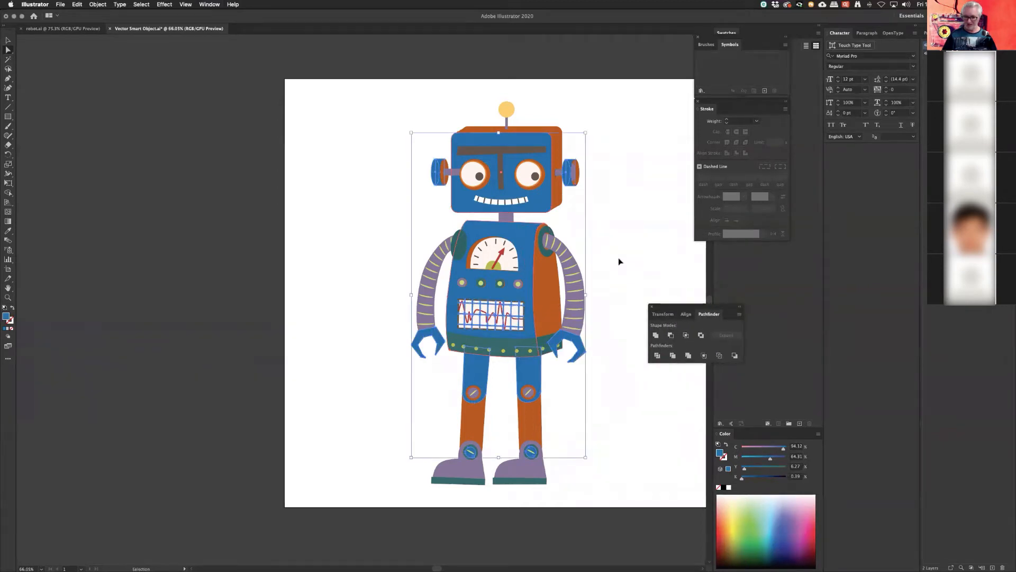
pyautogui.click(618, 261)
# Step: Select the dark orange side faces of the torso and head, and extend the selection to all objects with the same fill colour
pyautogui.click(547, 297)
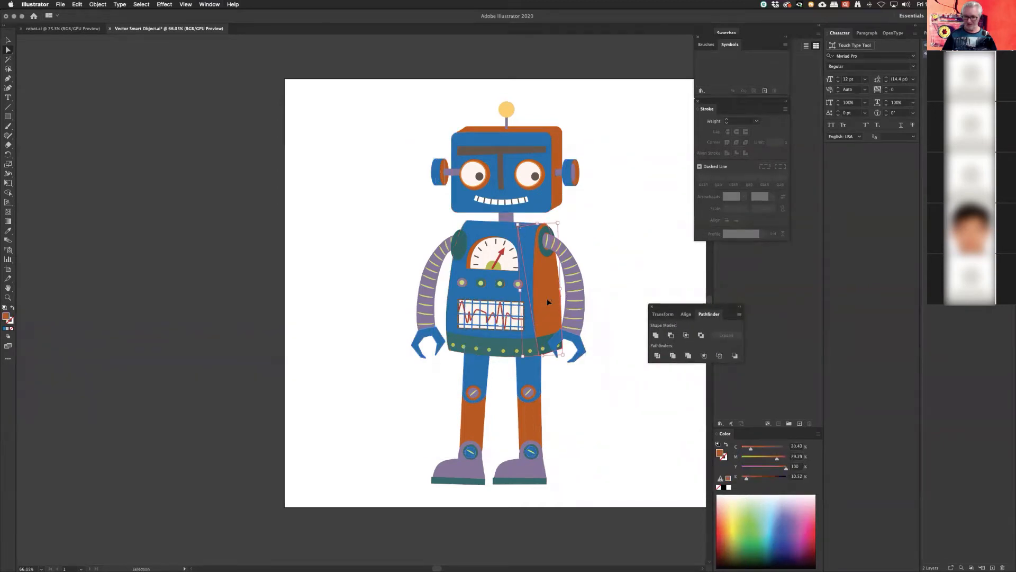
pyautogui.keyDown('shift'); pyautogui.click(556, 134); pyautogui.keyUp('shift')
pyautogui.press('a')
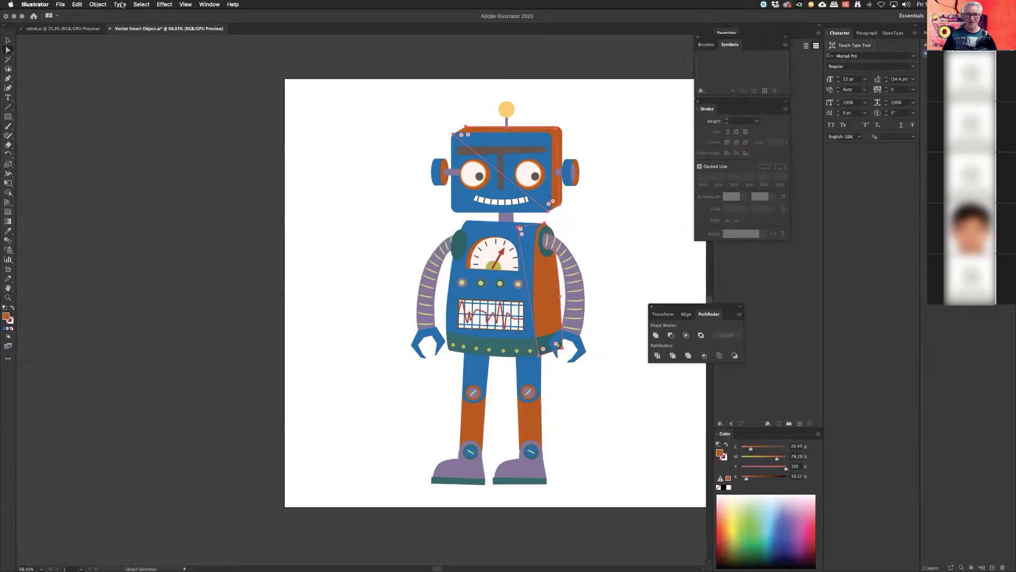
pyautogui.click(164, 4)
pyautogui.moveTo(142, 5)
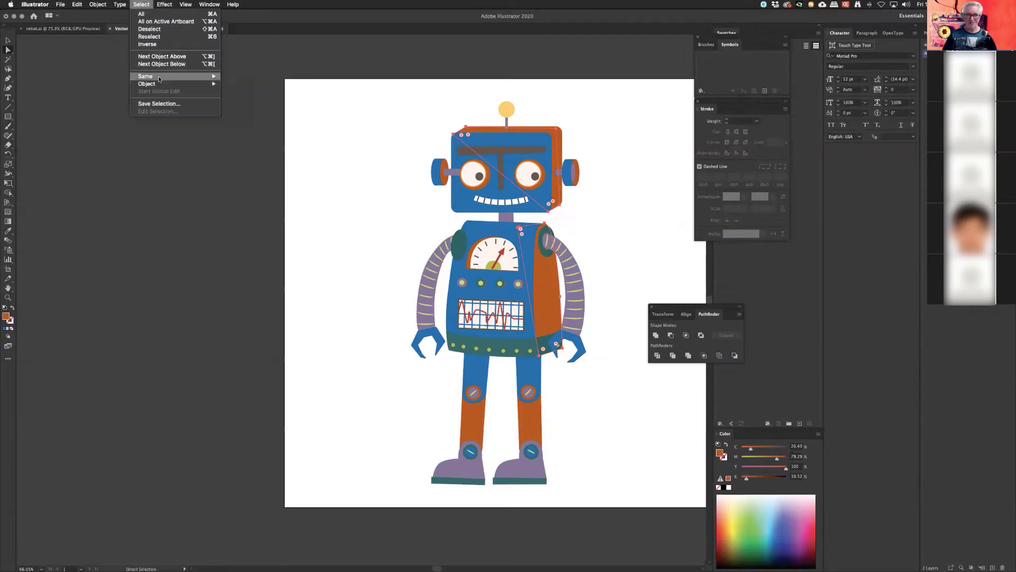
pyautogui.moveTo(160, 76)
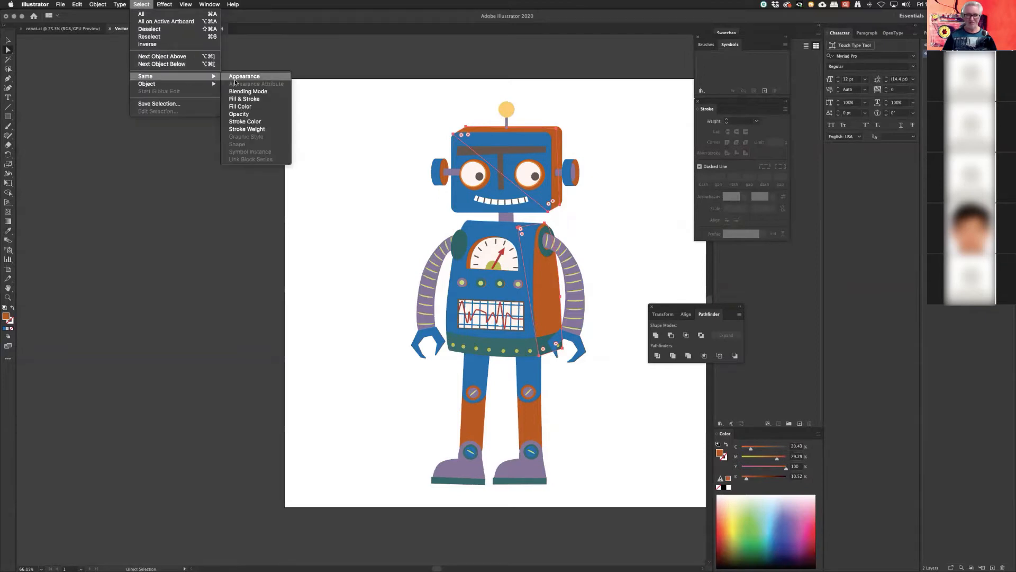
pyautogui.click(241, 106)
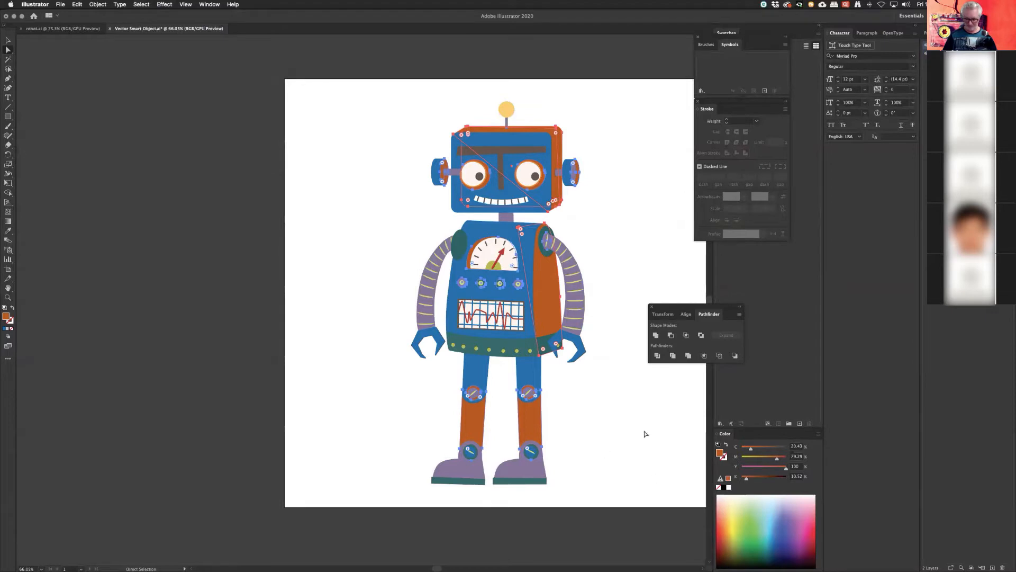
# Step: Apply the head's blue to the selected side faces with the Eyedropper, darken it to 33% black, and deselect
pyautogui.press('i')
pyautogui.click(543, 197)
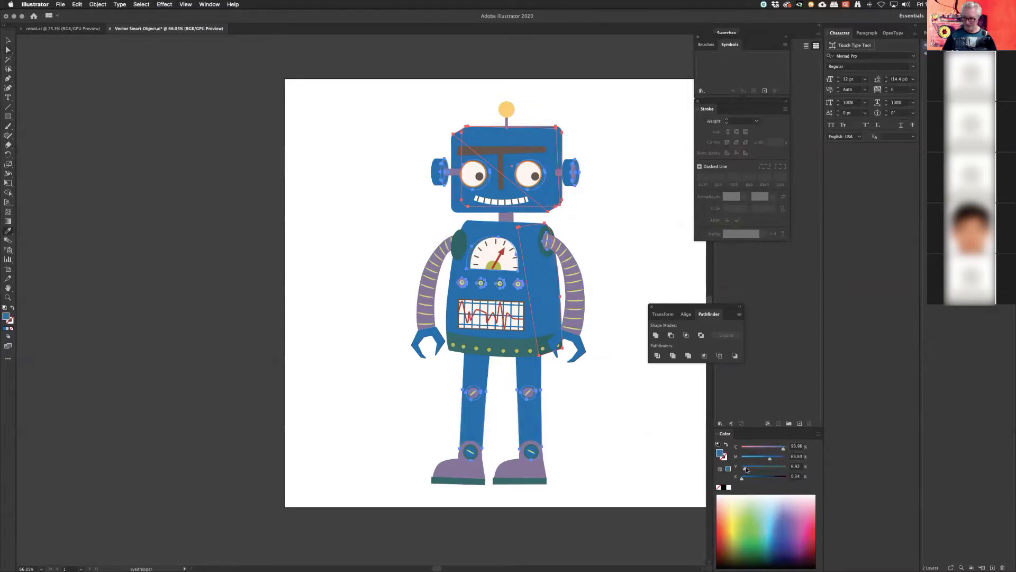
pyautogui.moveTo(743, 478); pyautogui.dragTo(757, 480)
pyautogui.press('a')
pyautogui.click(371, 229)
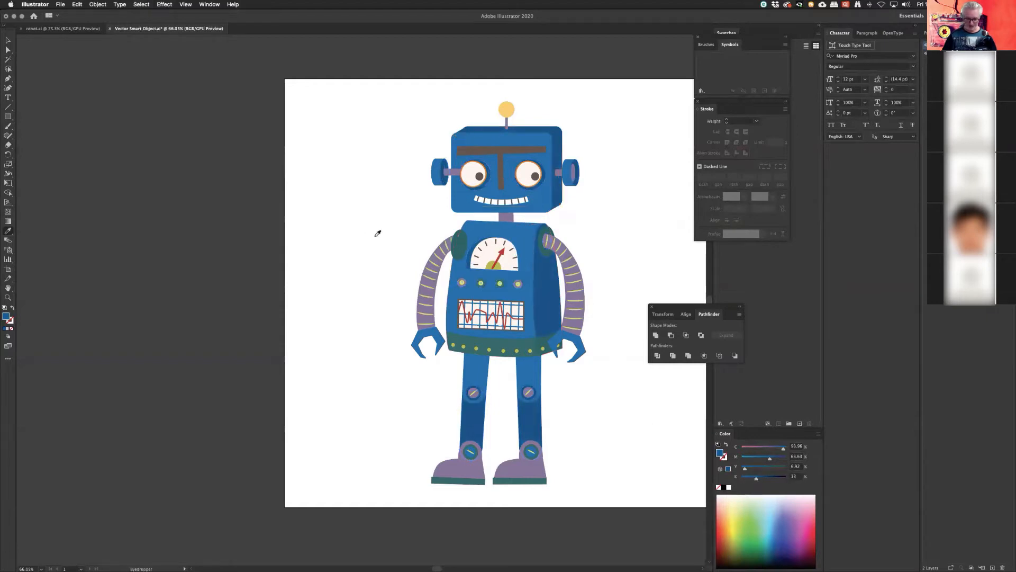
# Step: Save the recoloured contents of the Vector Smart Object in Illustrator and inspect the updated robot up close in Photoshop
pyautogui.press('super+Tab')
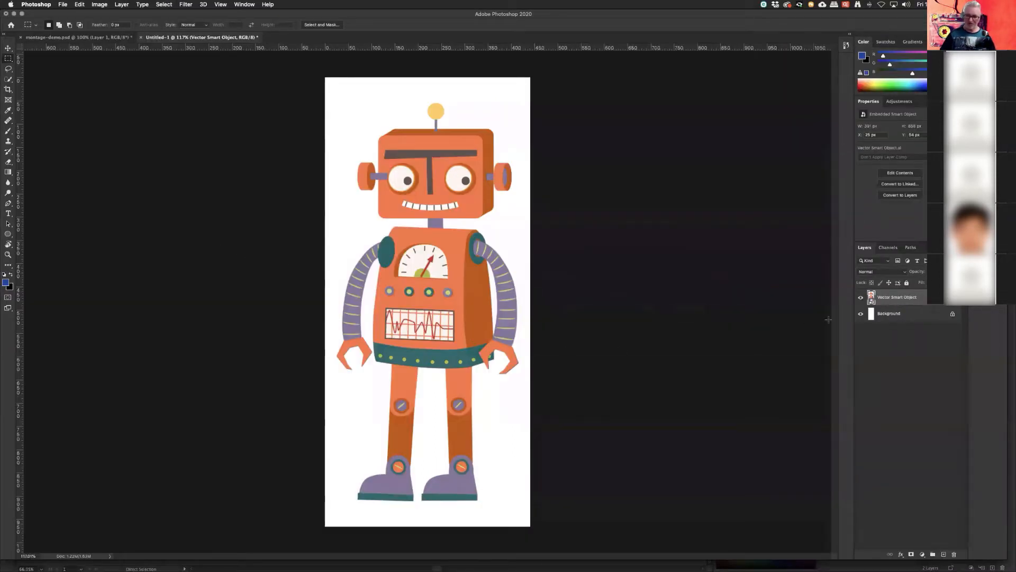
pyautogui.rightClick(900, 303)
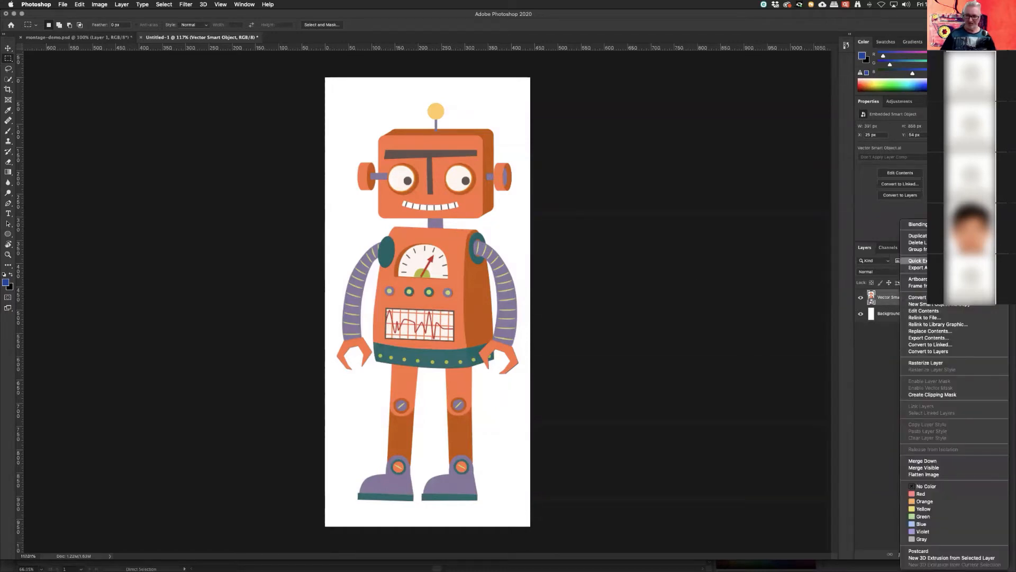
pyautogui.click(933, 311)
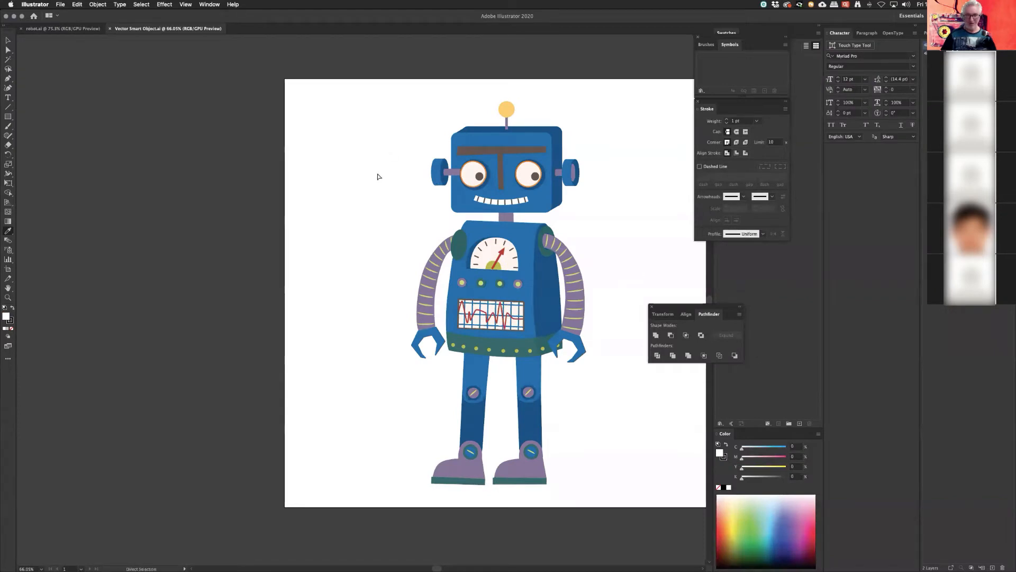
pyautogui.press('super+Tab')
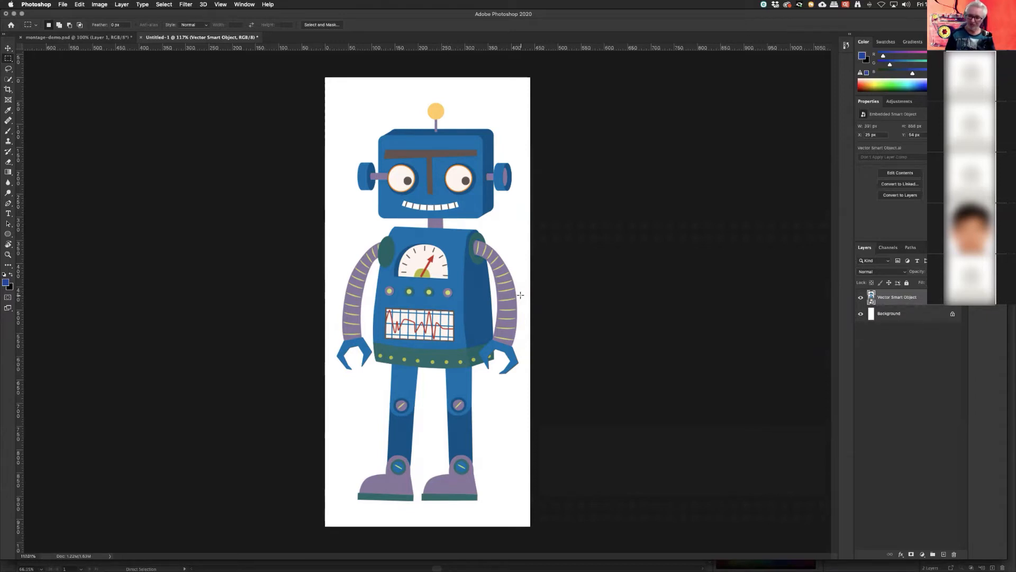
pyautogui.scroll(5, 442, 261)
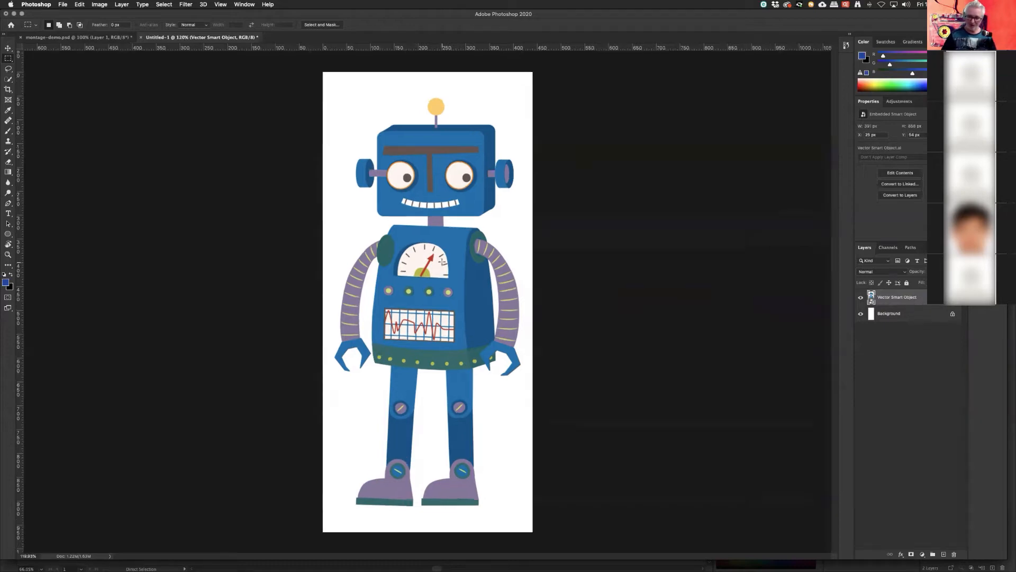
pyautogui.scroll(-2, 475, 287)
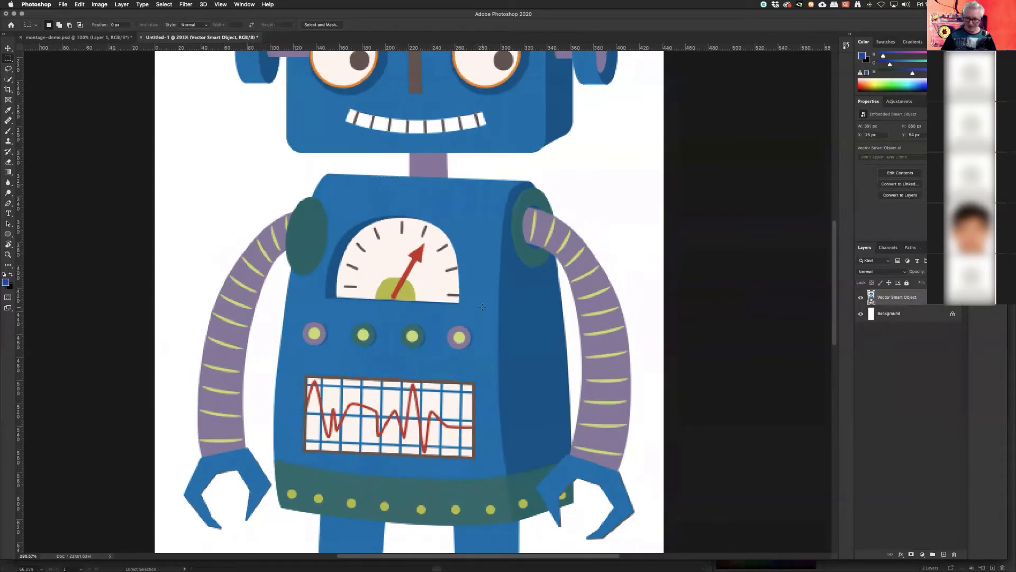
pyautogui.moveTo(486, 320); pyautogui.dragTo(505, 202)
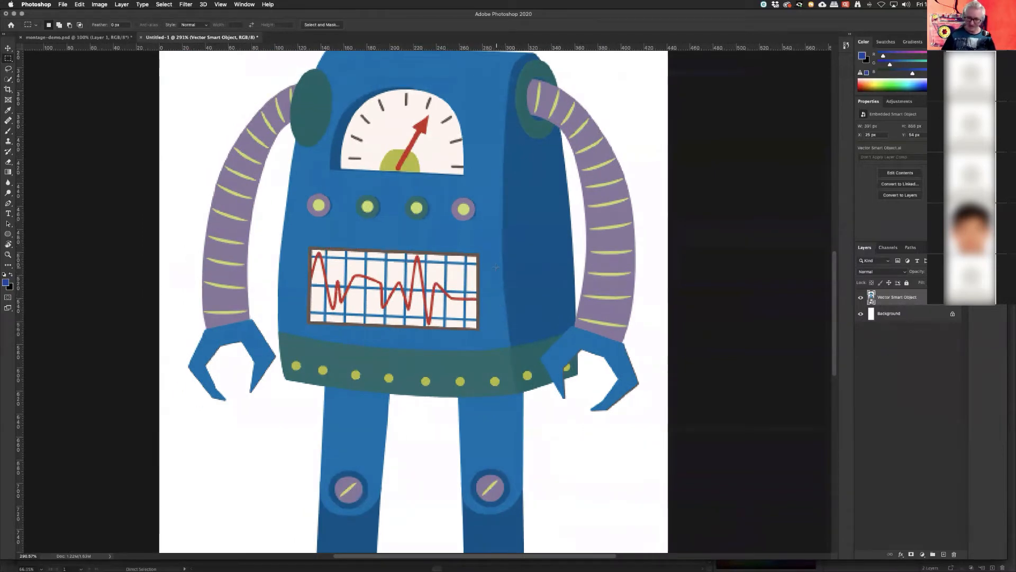
pyautogui.scroll(-10, 504, 287)
pyautogui.scroll(5, 449, 289)
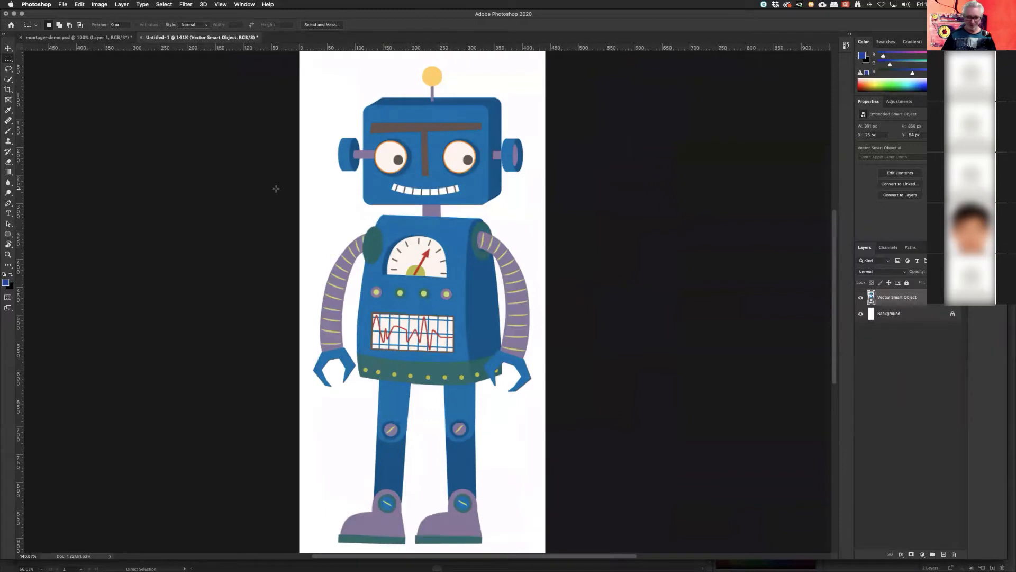
# Step: Preview the raw photo _MG_3145.CR2 in the Week 10 folder and open it in Camera Raw
pyautogui.press('super+s')
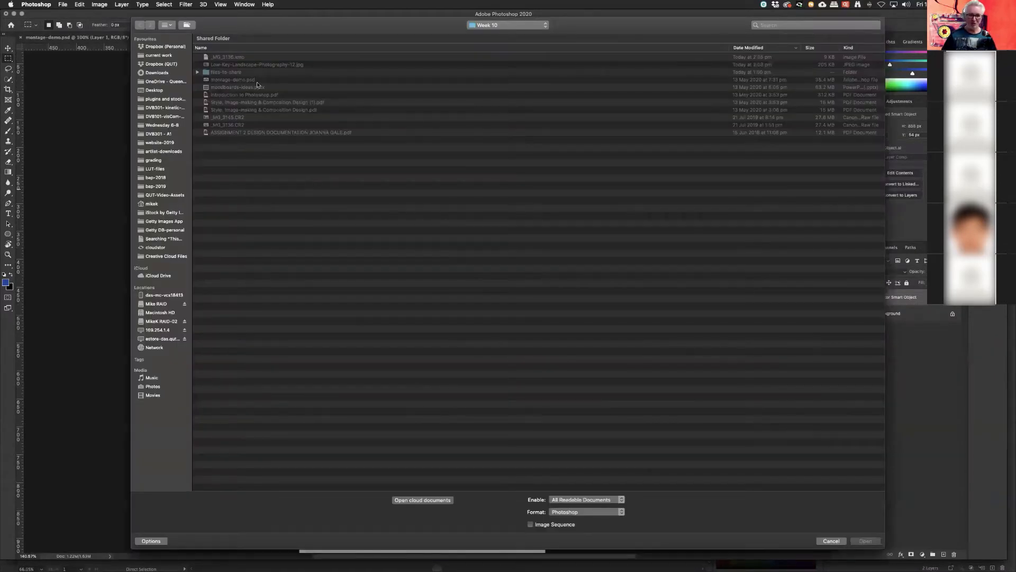
pyautogui.click(207, 118)
pyautogui.press('Return')
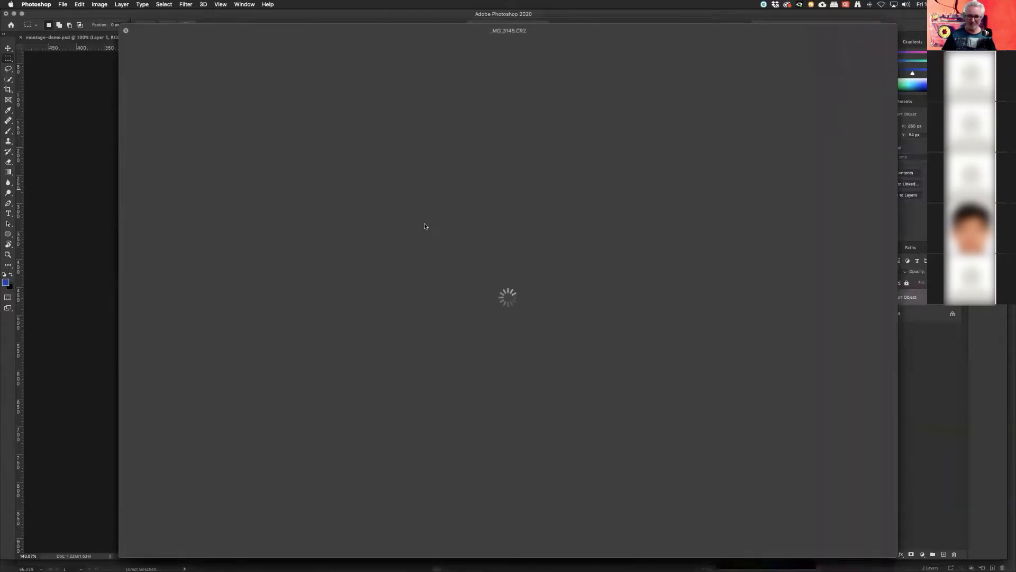
pyautogui.press('space')
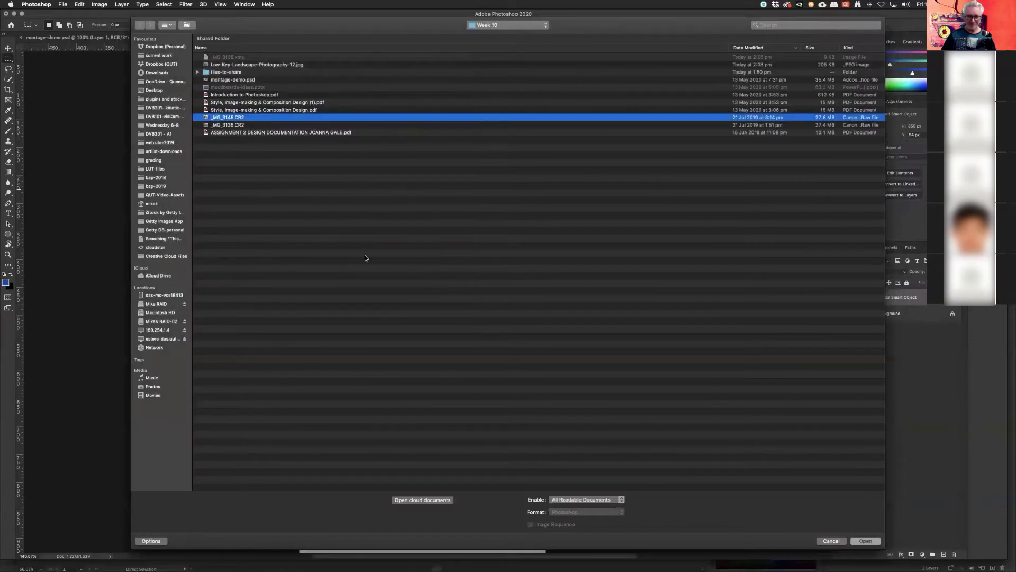
pyautogui.click(866, 540)
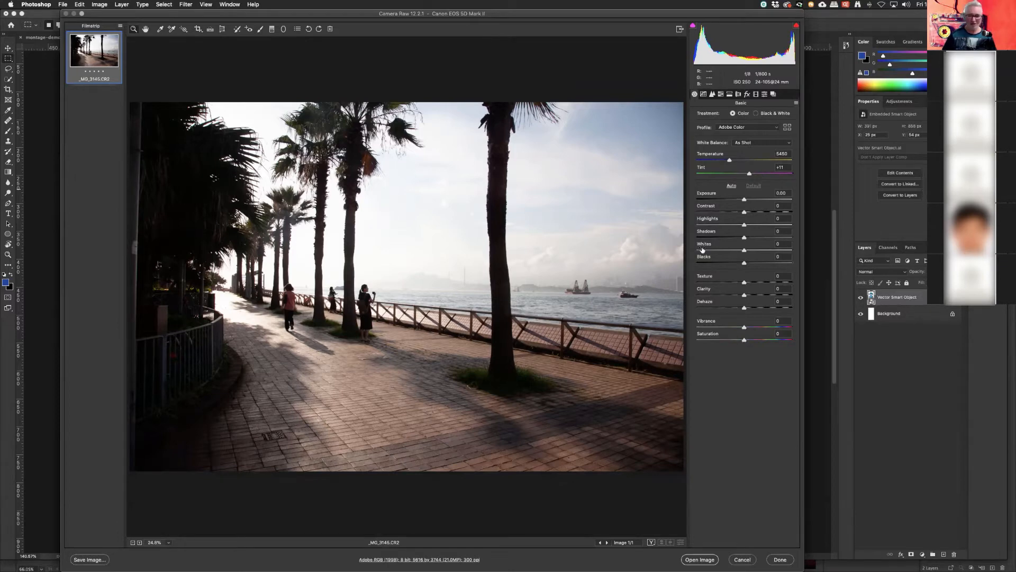
# Step: Set Exposure to -0.65, Highlights to +10, Whites to -22 and Blacks to -22 in Camera Raw, and open the image in Photoshop
pyautogui.moveTo(744, 225); pyautogui.dragTo(734, 251)
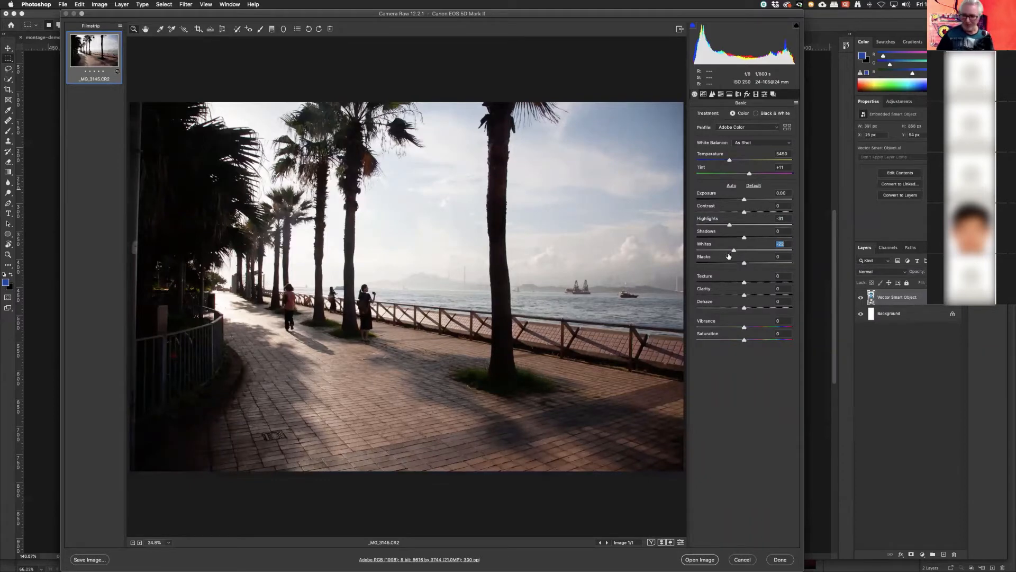
pyautogui.moveTo(743, 263); pyautogui.dragTo(733, 263)
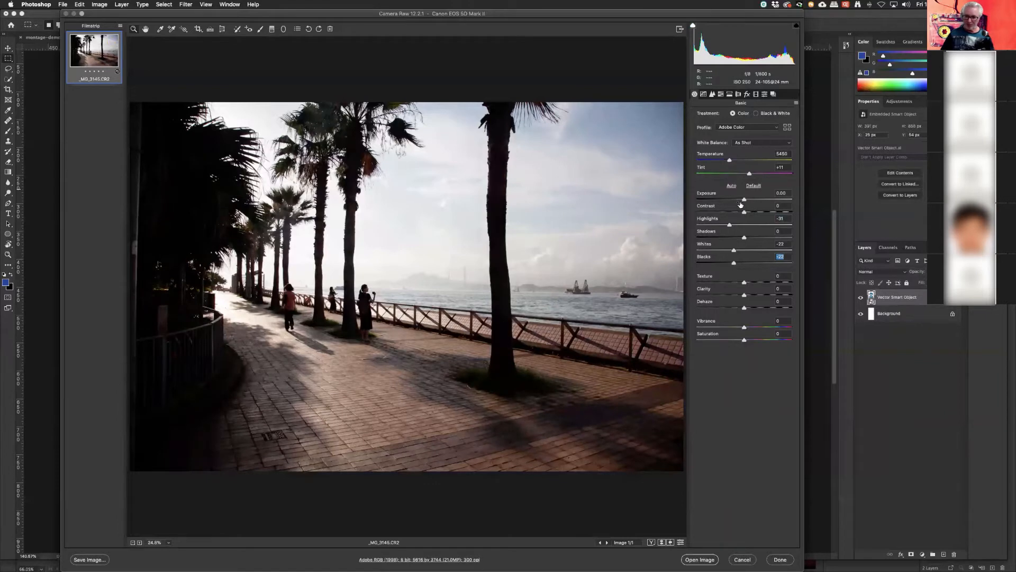
pyautogui.moveTo(744, 199); pyautogui.dragTo(749, 225)
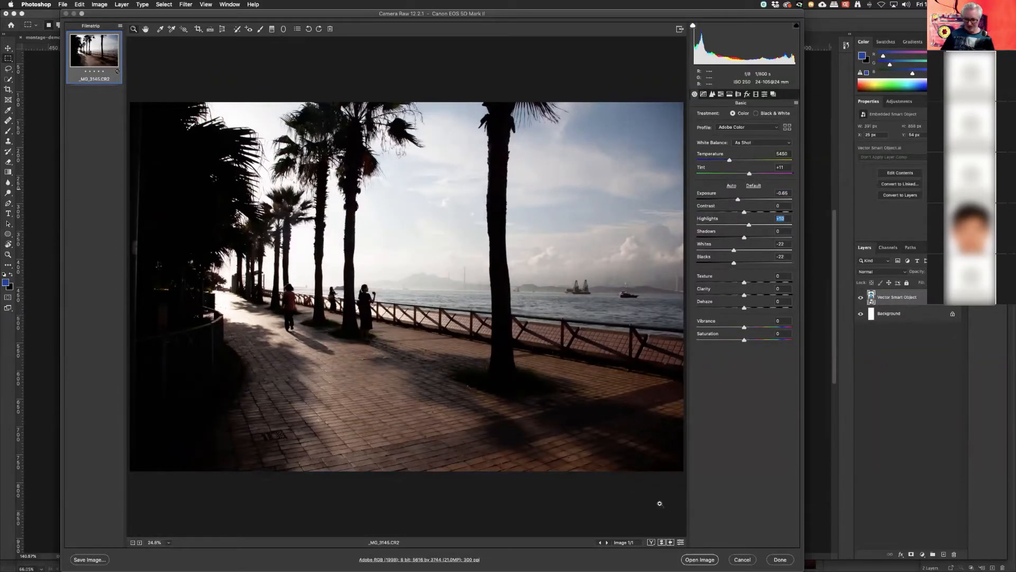
pyautogui.click(694, 560)
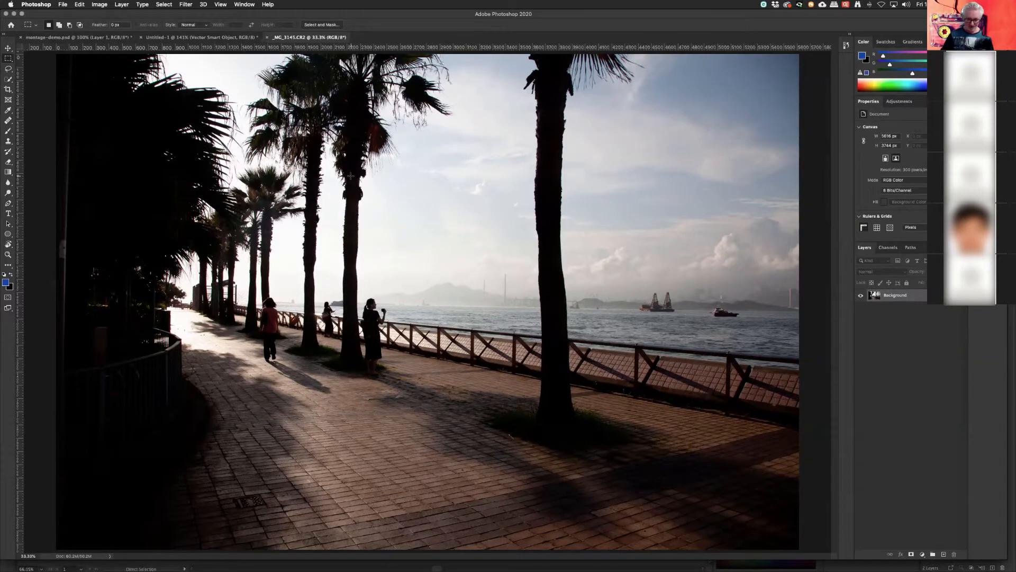
# Step: Open Low-Key-Landscape-Photography-12.jpg from the Week 10 folder
pyautogui.press('super+o')
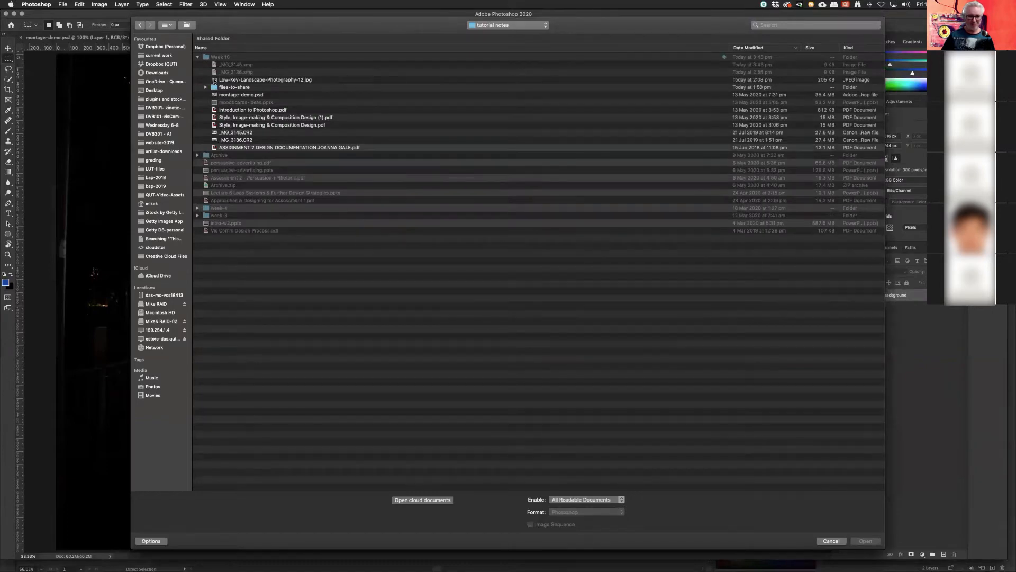
pyautogui.click(215, 80)
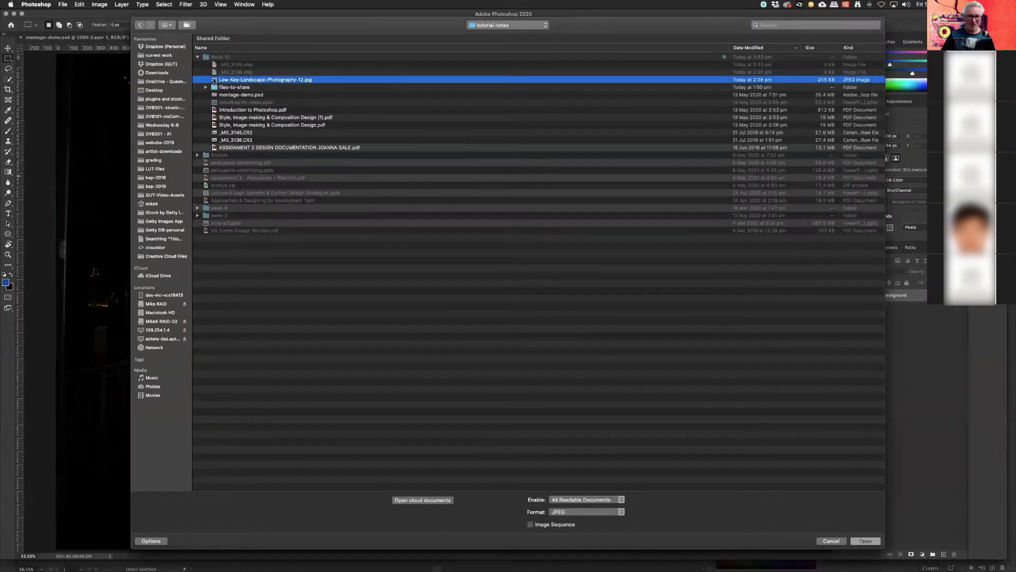
pyautogui.click(866, 540)
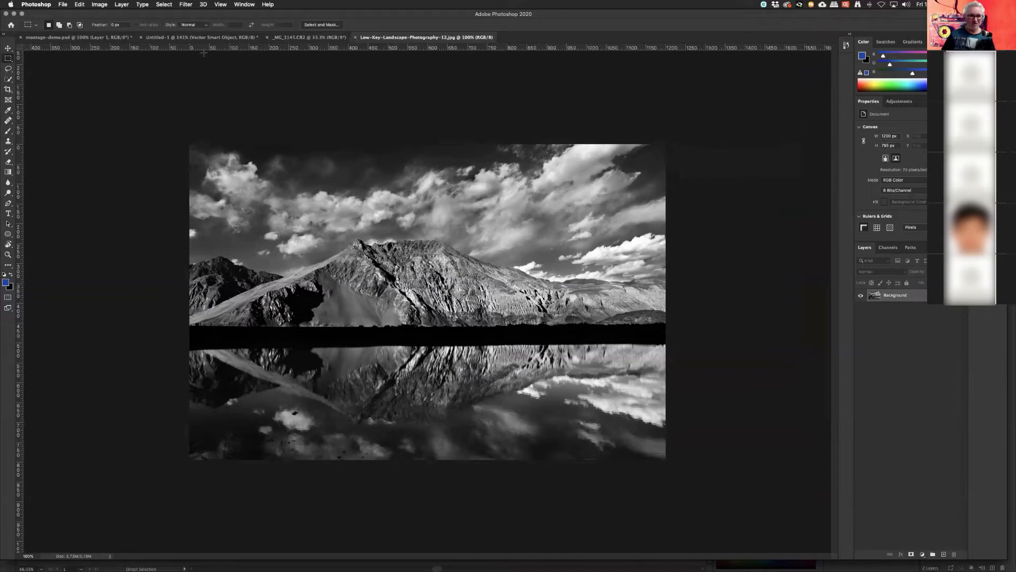
# Step: Examine the tonal distribution of the low-key landscape in the Levels histogram
pyautogui.click(98, 6)
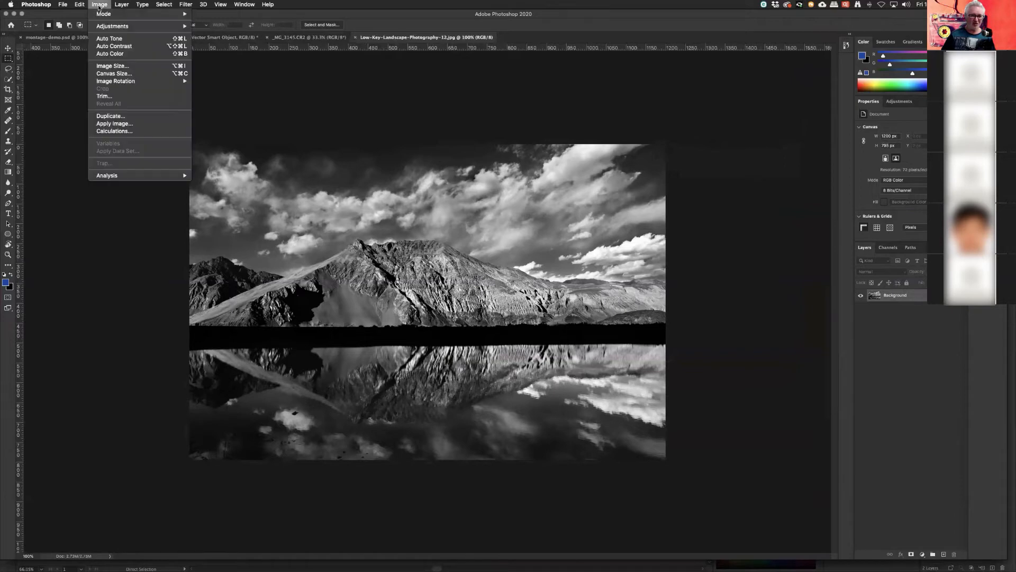
pyautogui.moveTo(107, 26)
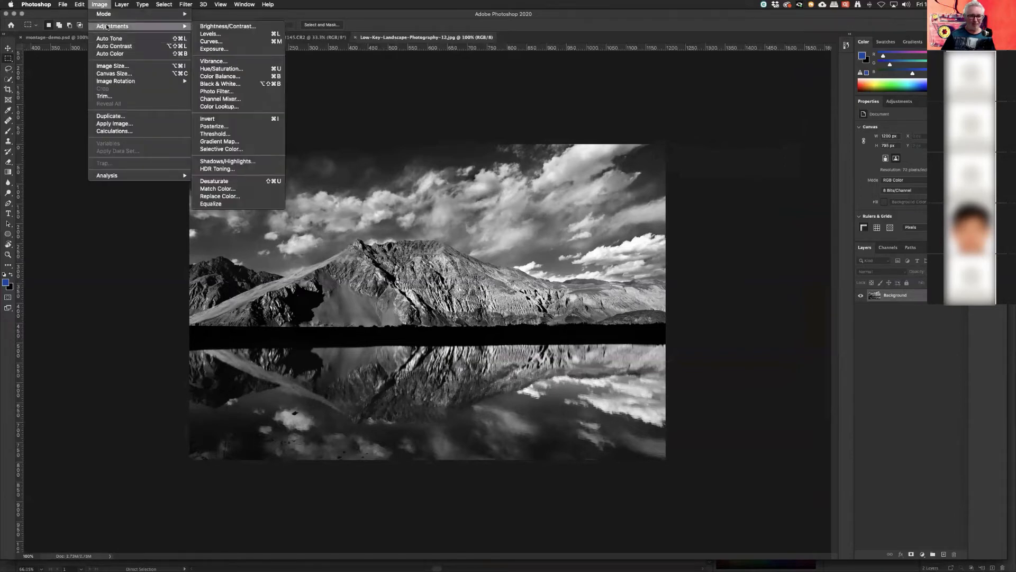
pyautogui.click(209, 34)
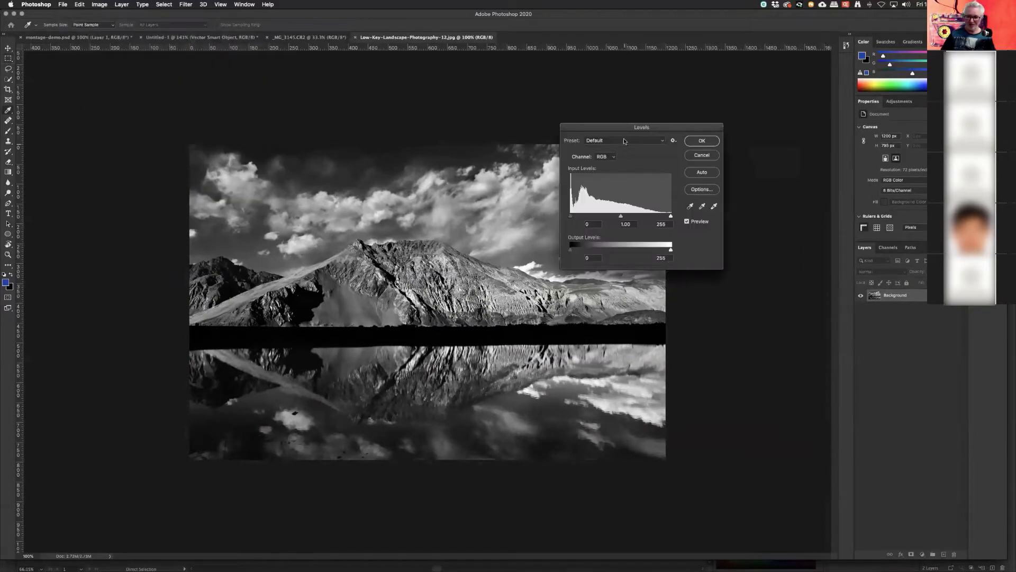
pyautogui.moveTo(623, 129); pyautogui.dragTo(426, 121)
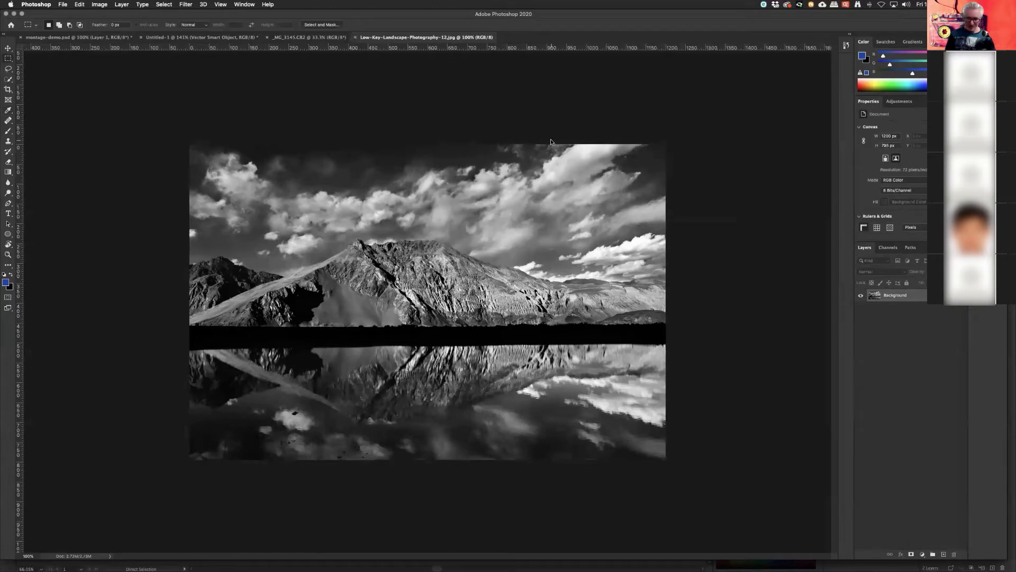
# Step: Switch to Chrome and copy the white dog picture from the high key image search results
pyautogui.press('super+o')
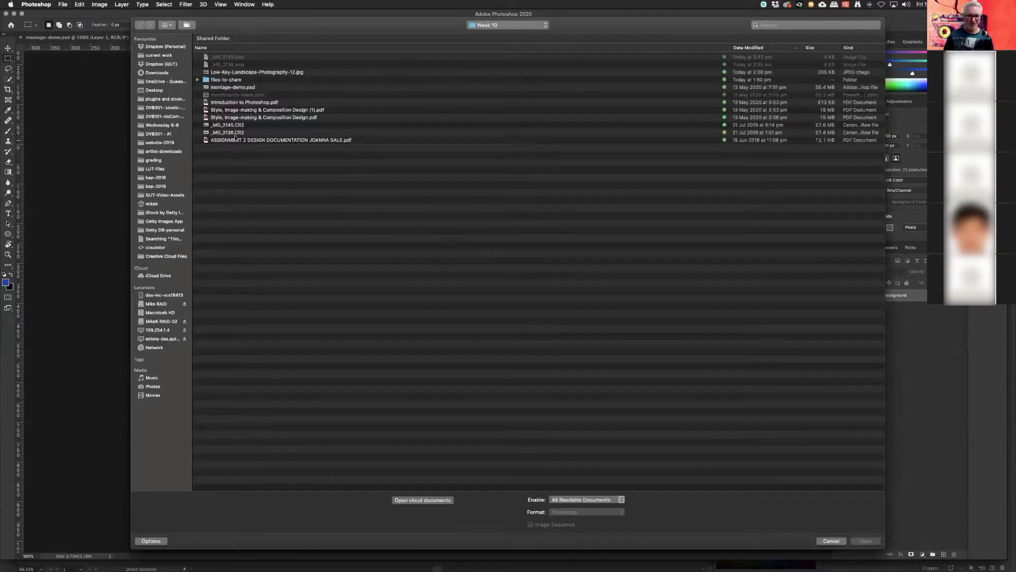
pyautogui.press('super+Tab')
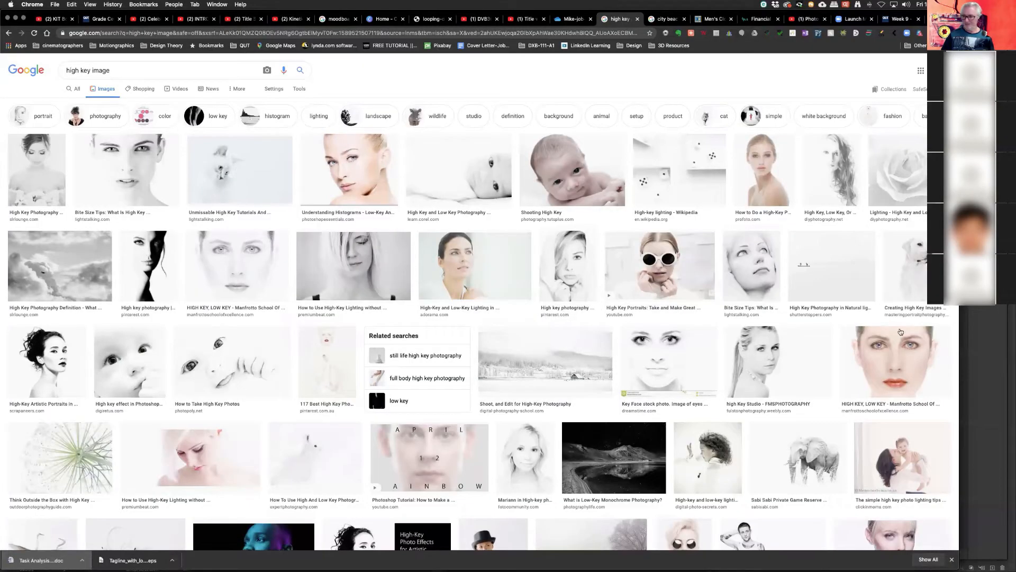
pyautogui.click(915, 275)
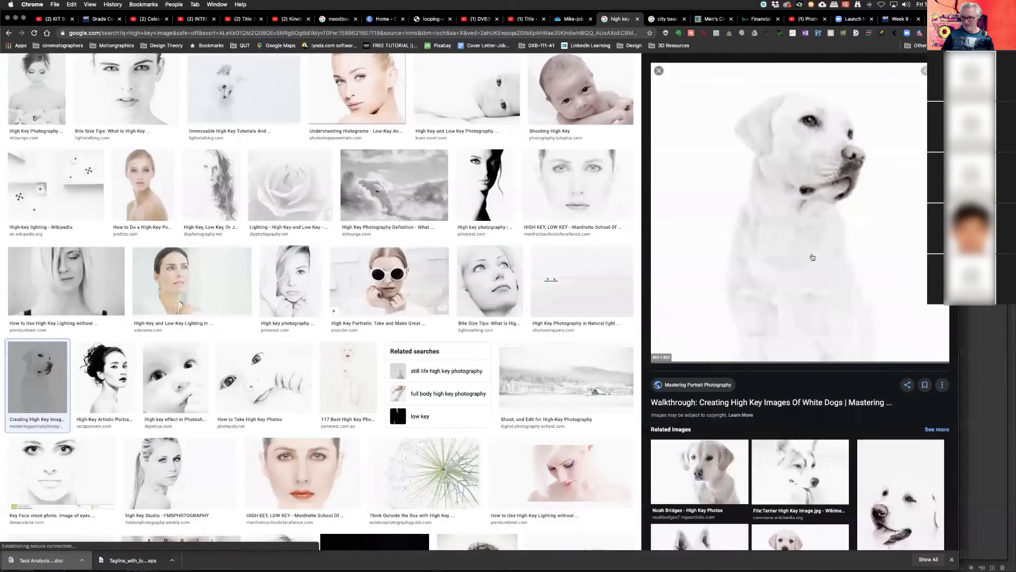
pyautogui.rightClick(796, 221)
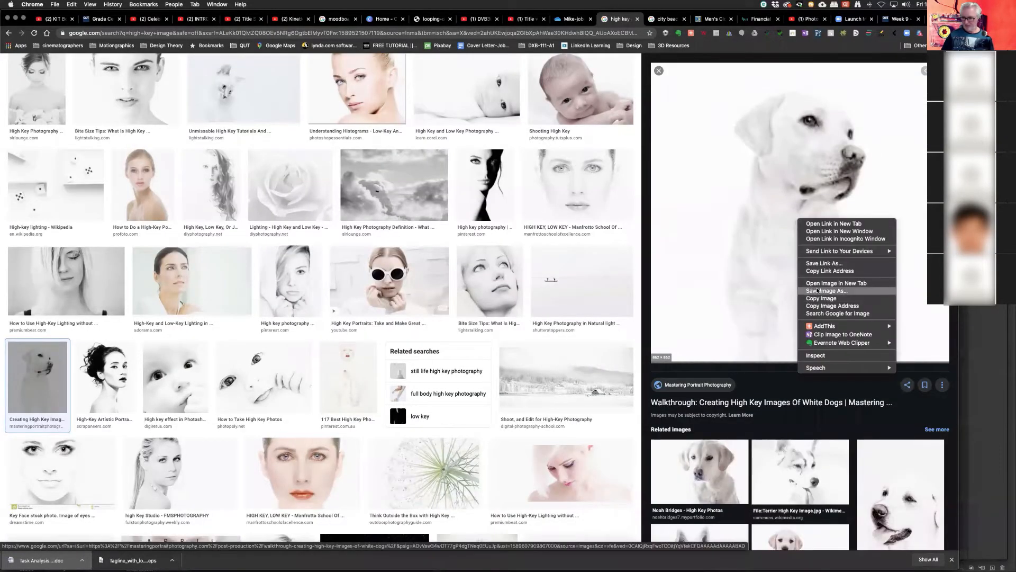
pyautogui.click(820, 298)
# Step: Return to Photoshop, dismiss the Open dialog, and paste the dog picture into the low-key landscape document
pyautogui.press('super+Tab')
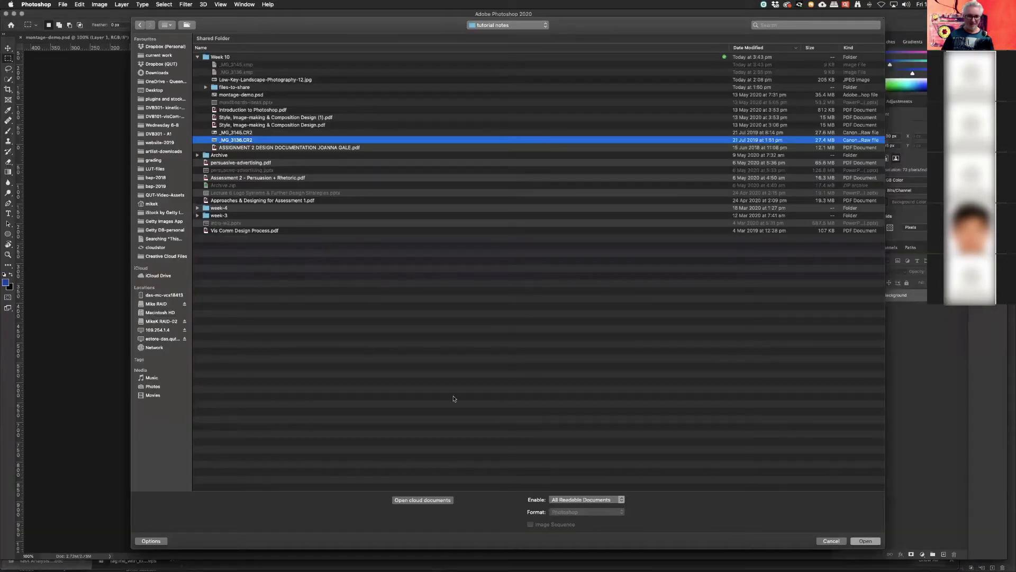
pyautogui.click(831, 541)
pyautogui.press('super+v')
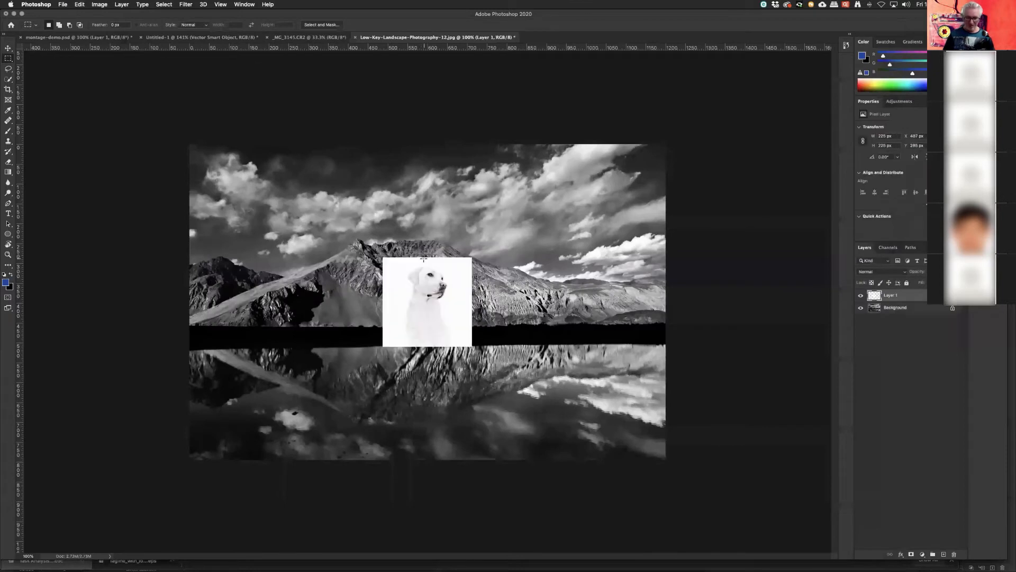
# Step: Hide the dog layer and examine the Background layer's histogram in Levels, leaving its tones unmodified
pyautogui.click(861, 297)
pyautogui.click(873, 309)
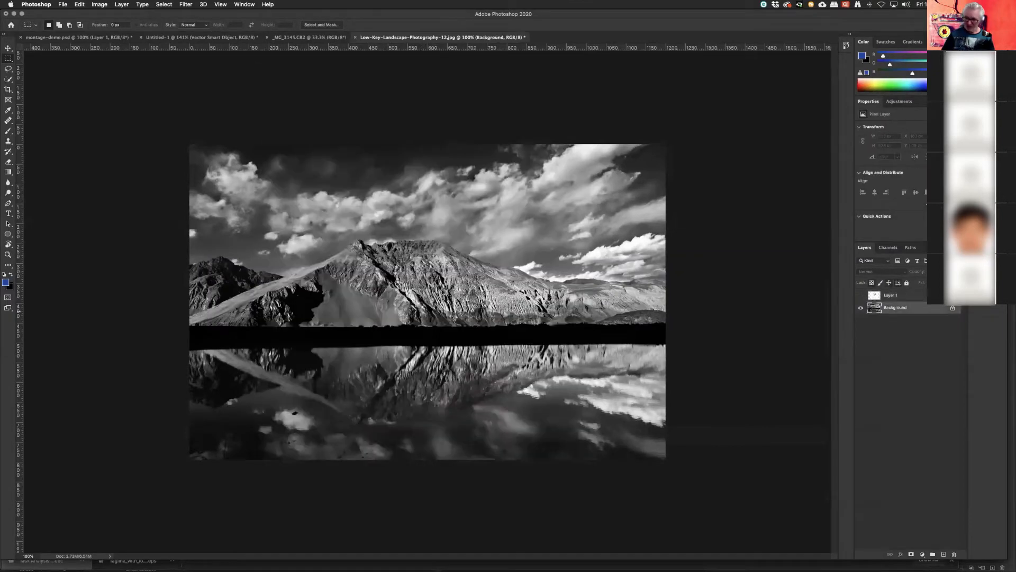
pyautogui.press('super+l')
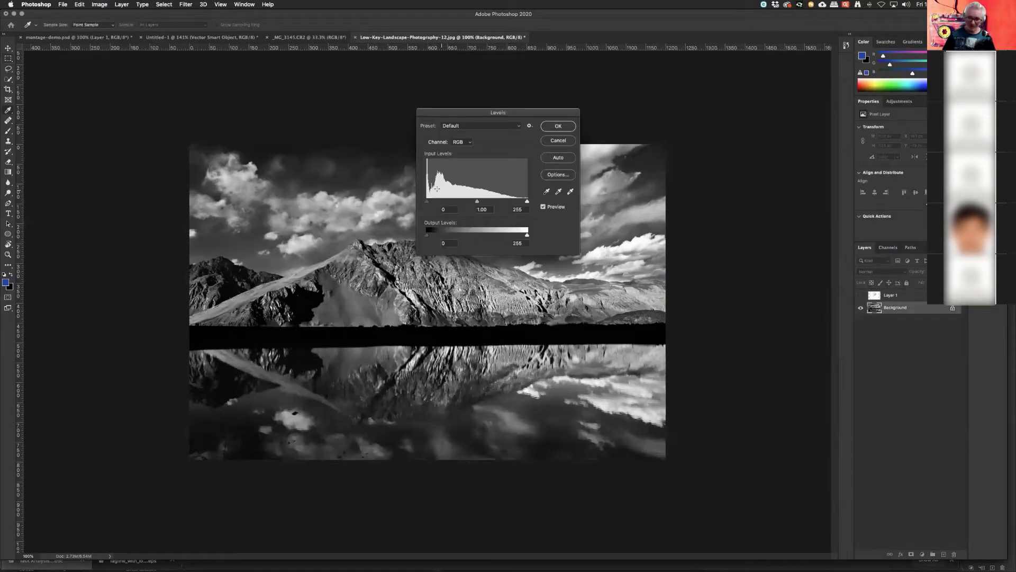
pyautogui.press('Escape')
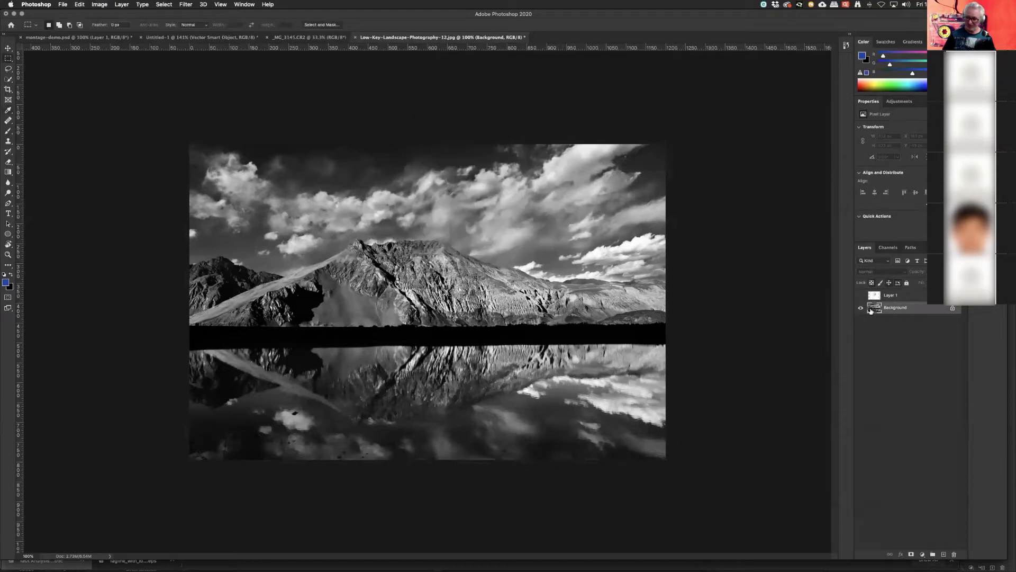
# Step: Show only the dog layer and examine its high-key histogram in Levels
pyautogui.click(861, 308)
pyautogui.click(860, 295)
pyautogui.click(876, 296)
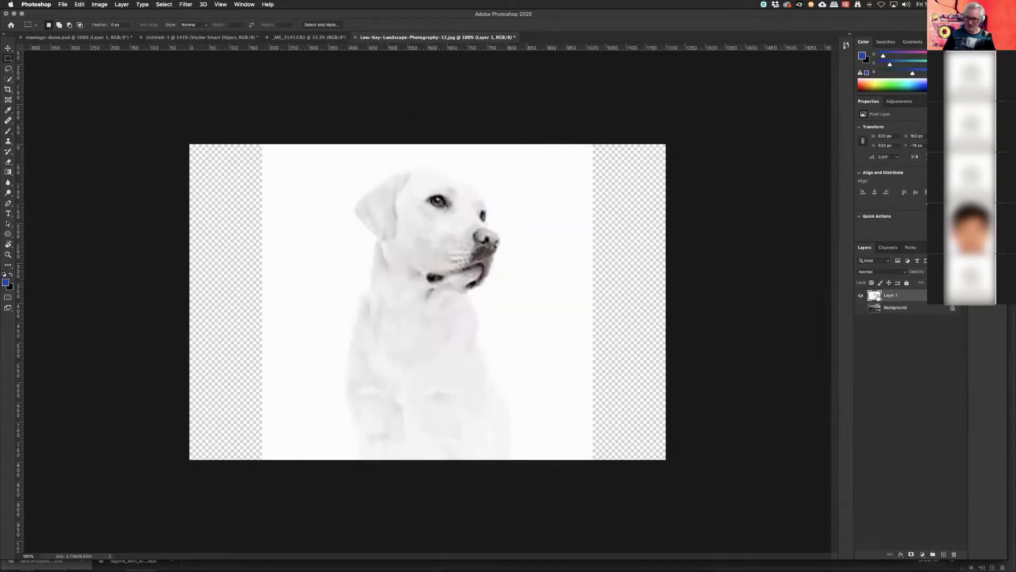
pyautogui.press('super+l')
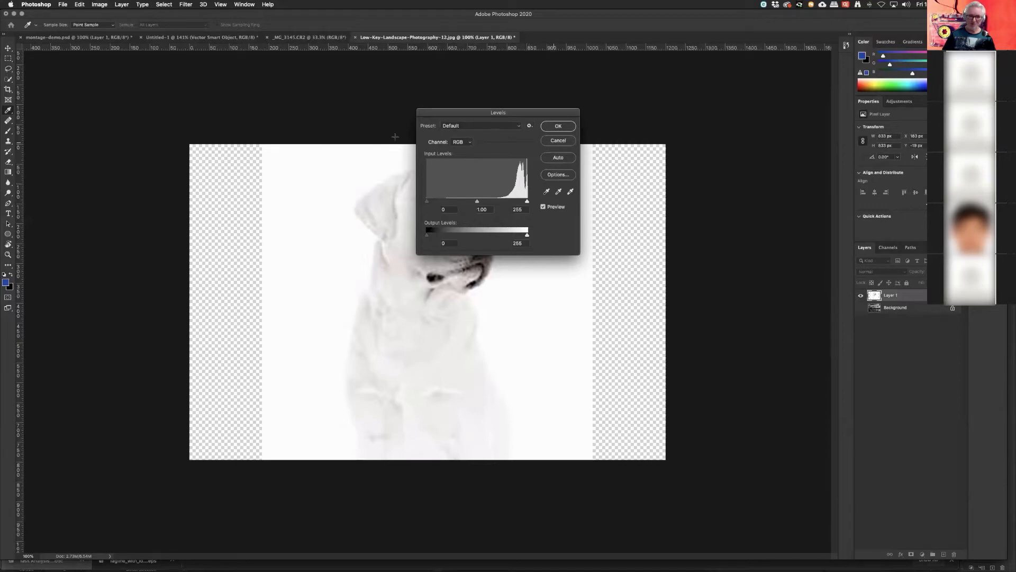
pyautogui.click(556, 141)
# Step: Switch to the _MG_3145.CR2 document and examine its histogram in Levels
pyautogui.click(214, 37)
pyautogui.click(308, 37)
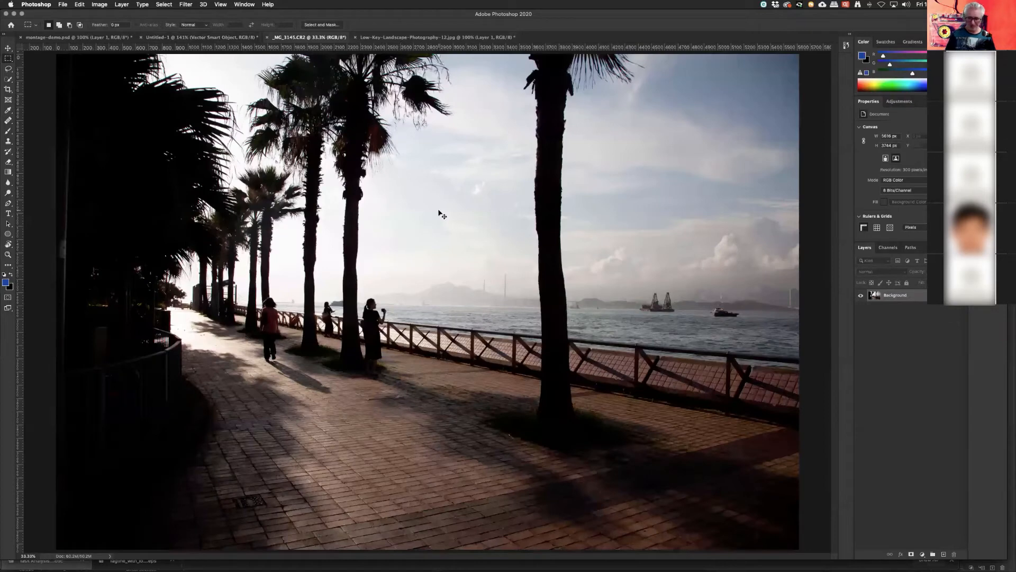
pyautogui.press('super+l')
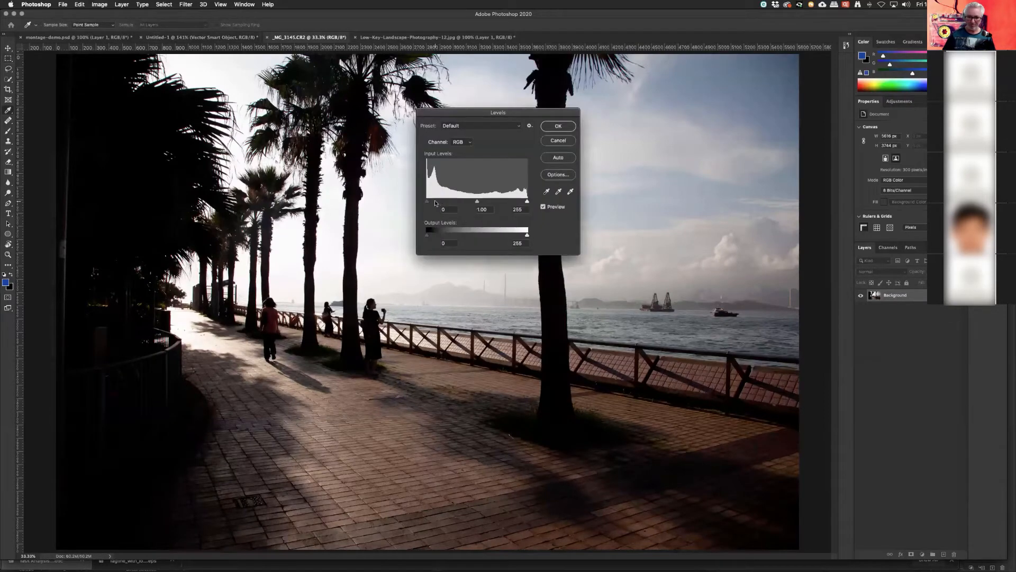
pyautogui.click(558, 140)
# Step: Copy the country road picture from Chrome and paste it into the low-key landscape document in Photoshop
pyautogui.press('super+Tab')
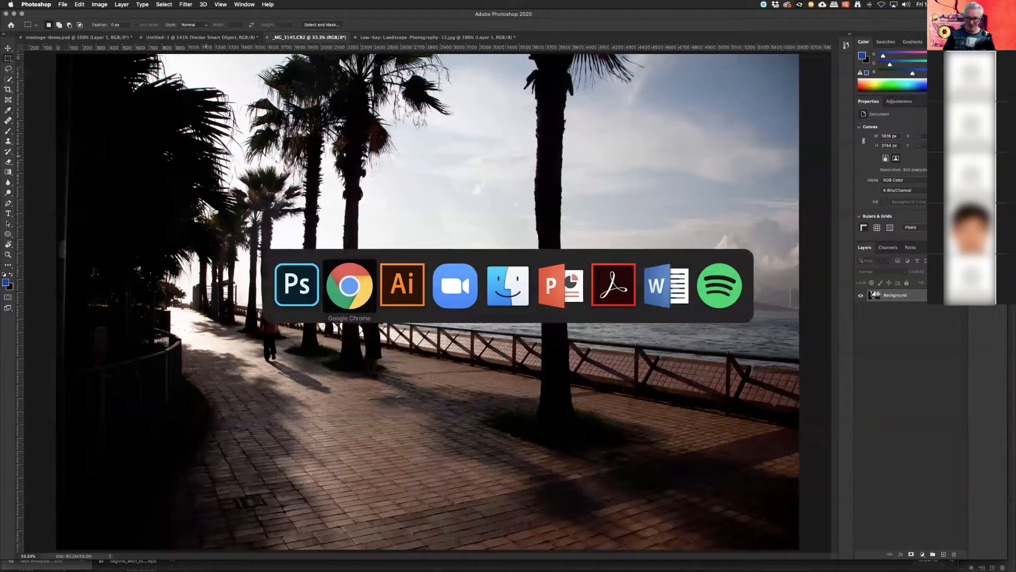
pyautogui.press('super+Tab')
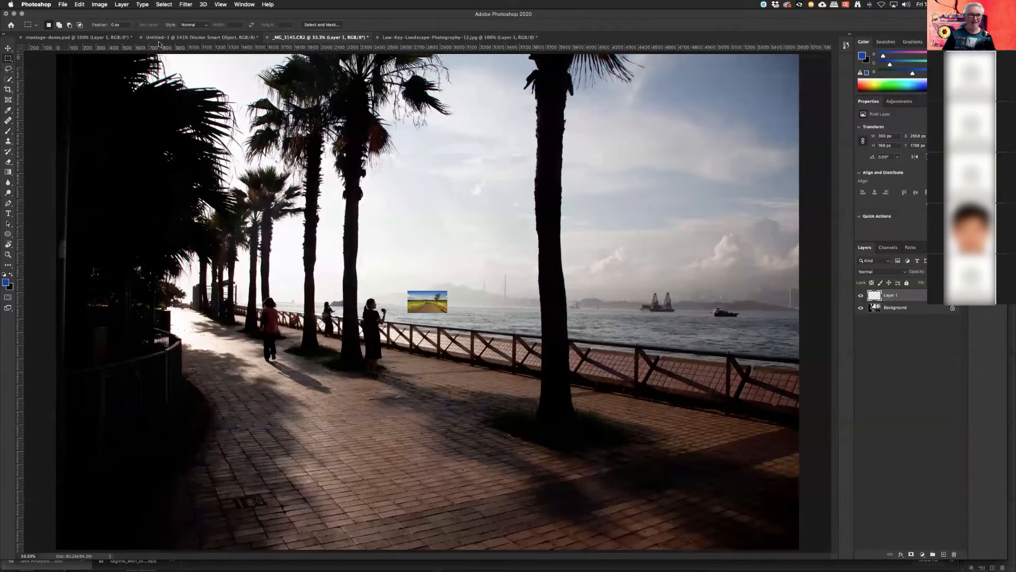
pyautogui.click(212, 37)
pyautogui.click(411, 38)
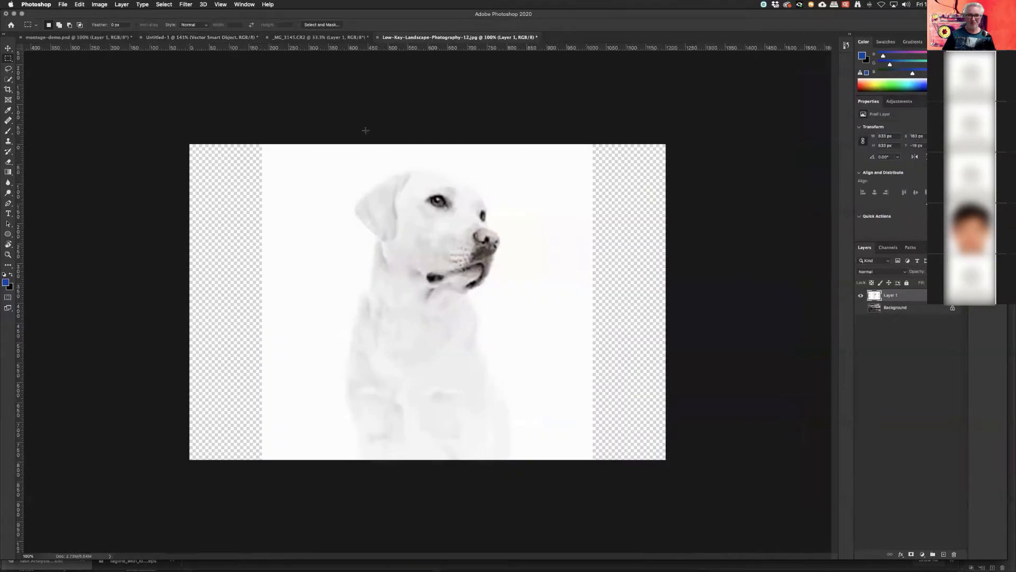
pyautogui.press('super+v')
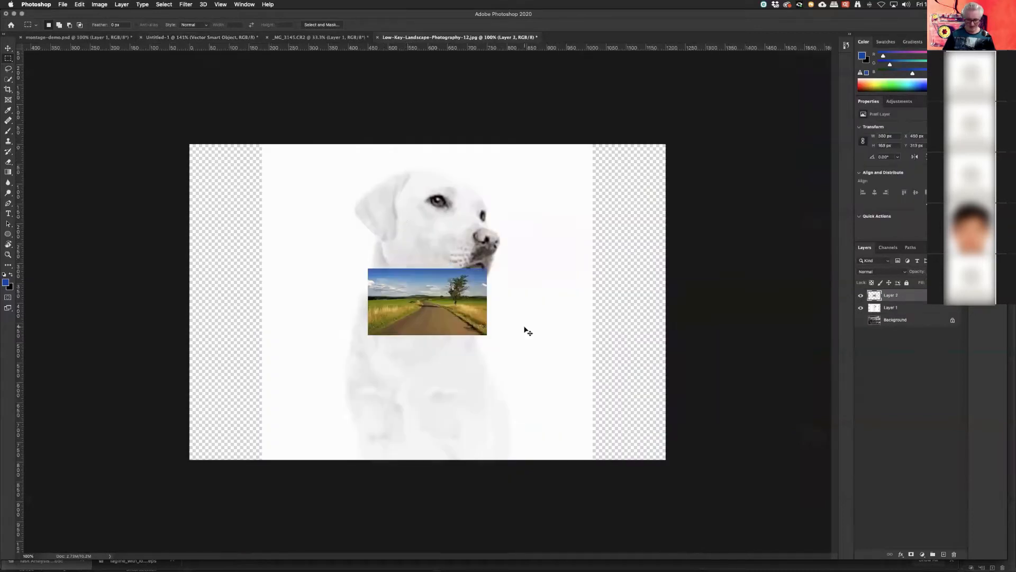
# Step: Enlarge the pasted road picture proportionally about its centre to about 1266 px wide, covering the canvas width
pyautogui.press('super+t')
pyautogui.moveTo(487, 335); pyautogui.dragTo(678, 441)
pyautogui.press('Return')
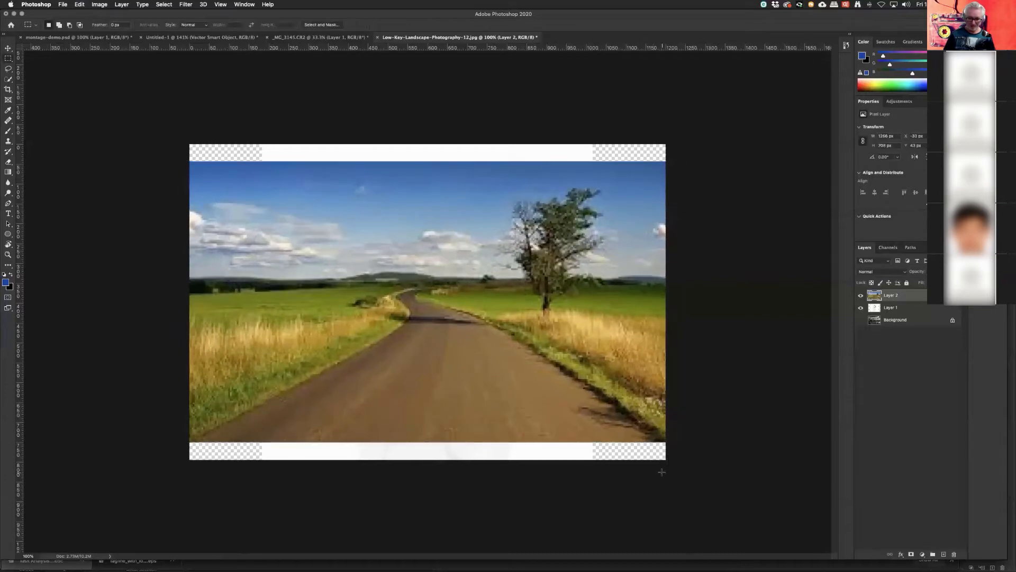
# Step: Hide the dog layer and examine the road layer's histogram in Levels, trying a white input level of 251
pyautogui.click(860, 308)
pyautogui.press('super+l')
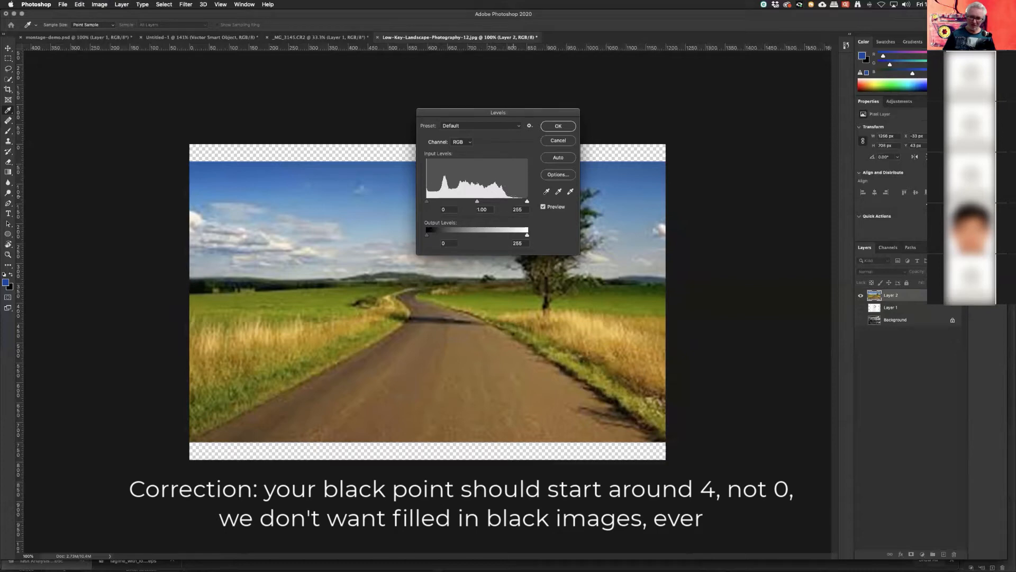
pyautogui.moveTo(527, 201); pyautogui.dragTo(526, 202)
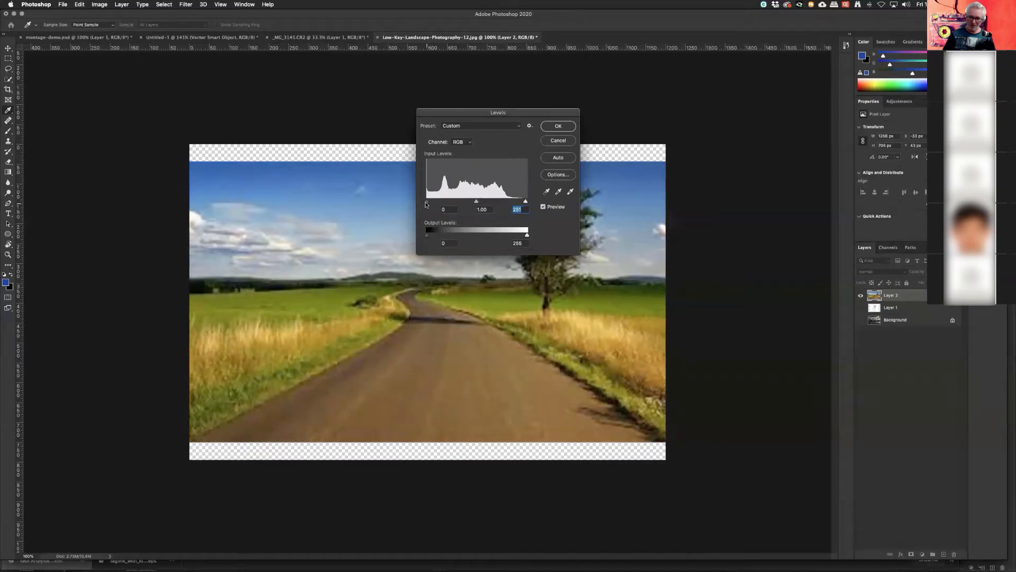
pyautogui.click(557, 141)
# Step: Hide the road layer, show and select the Background landscape layer, and open Levels on it
pyautogui.click(860, 295)
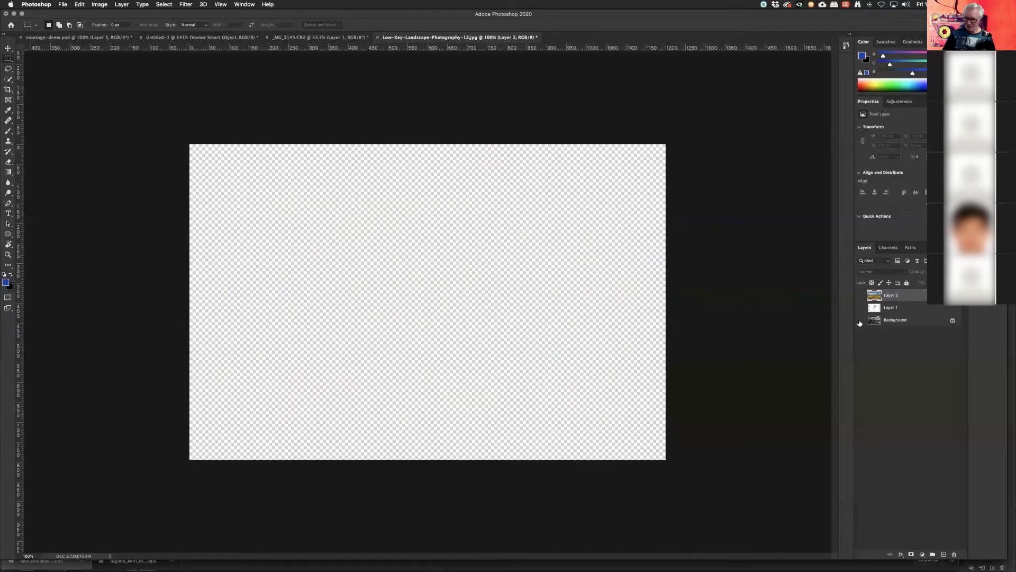
pyautogui.click(861, 320)
pyautogui.click(873, 319)
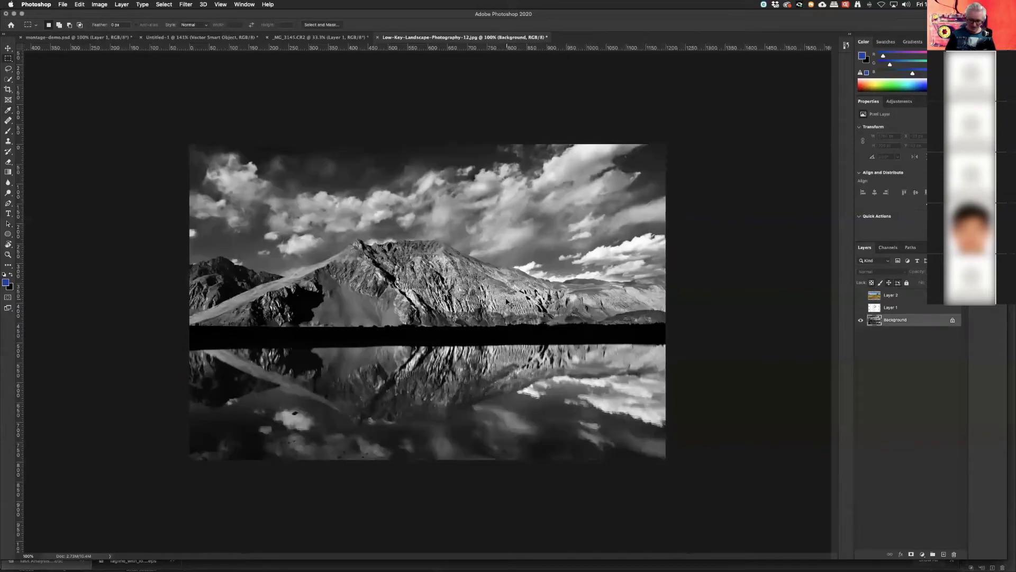
pyautogui.hotkey('ctrl', 'l')
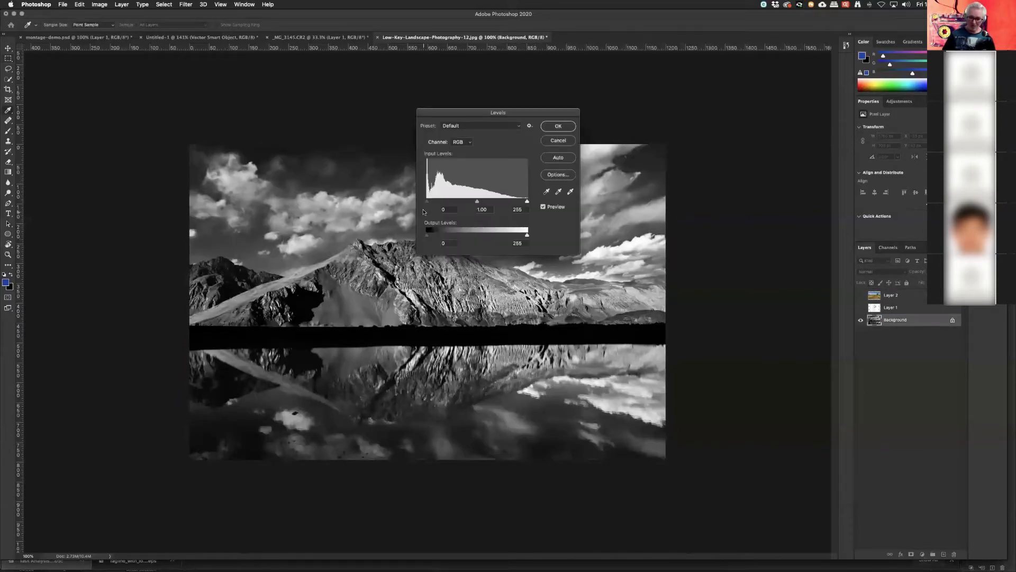
# Step: Preview the landscape's clipping in Levels by shifting the black and white input points, and discard the adjustment
pyautogui.moveTo(426, 202)
pyautogui.mouseDown()
pyautogui.moveTo(438, 203)
pyautogui.moveTo(427, 202)
pyautogui.mouseUp()
pyautogui.press('alt')
pyautogui.moveTo(428, 202); pyautogui.dragTo(421, 203)
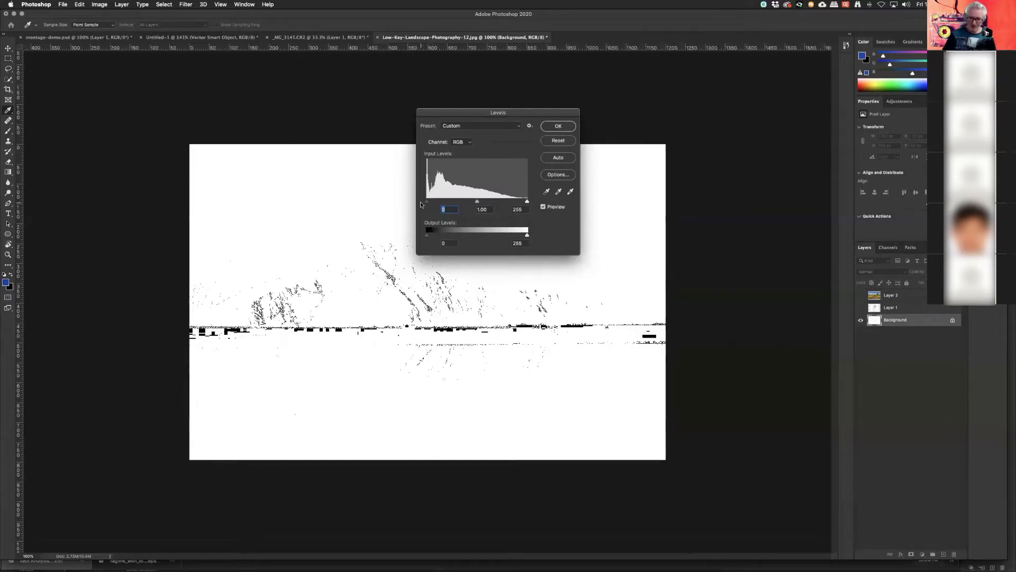
pyautogui.moveTo(427, 203); pyautogui.dragTo(432, 203)
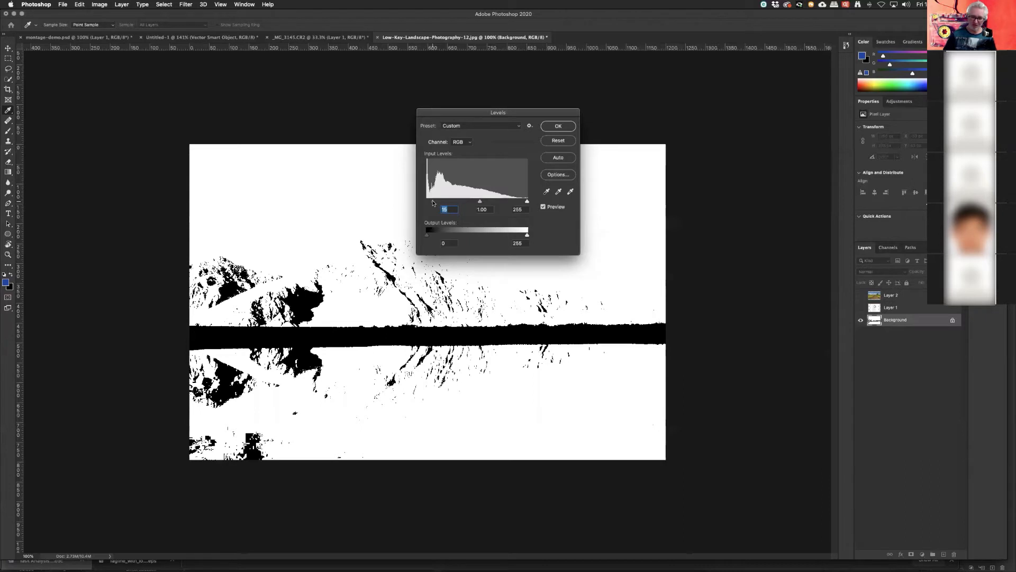
pyautogui.moveTo(432, 202); pyautogui.dragTo(423, 203)
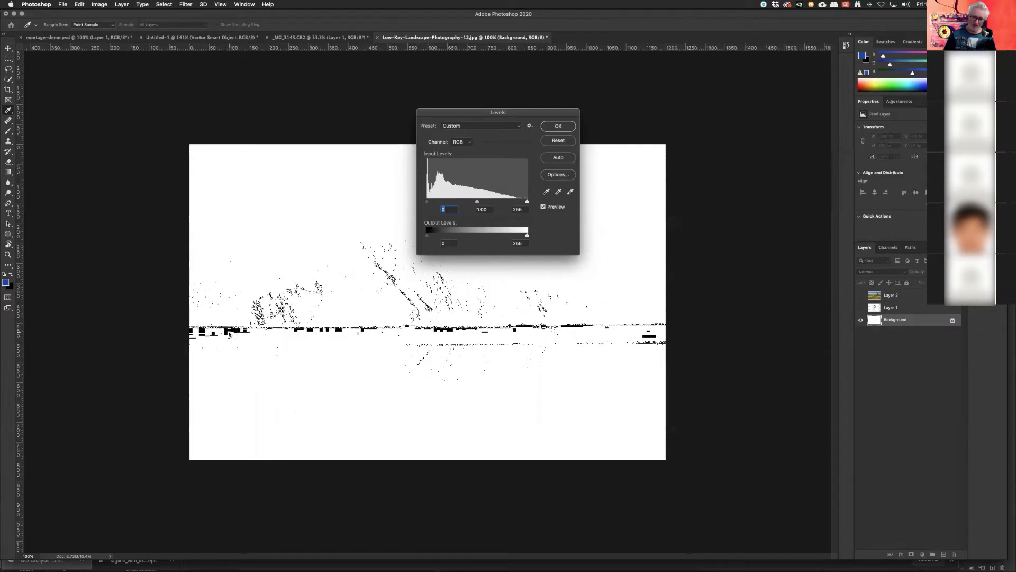
pyautogui.moveTo(415, 211); pyautogui.dragTo(421, 210)
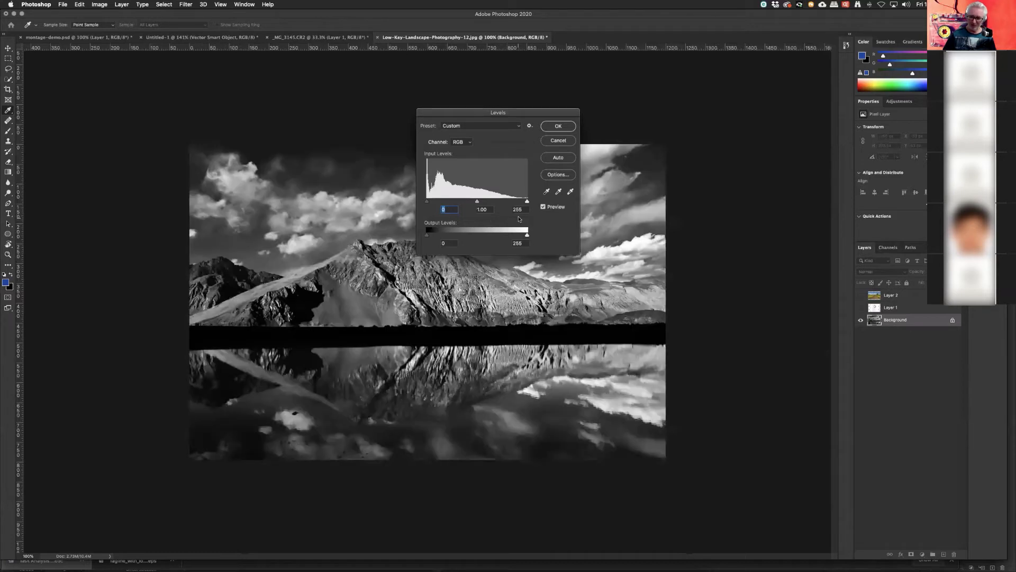
pyautogui.moveTo(527, 204); pyautogui.dragTo(551, 144)
pyautogui.click(552, 143)
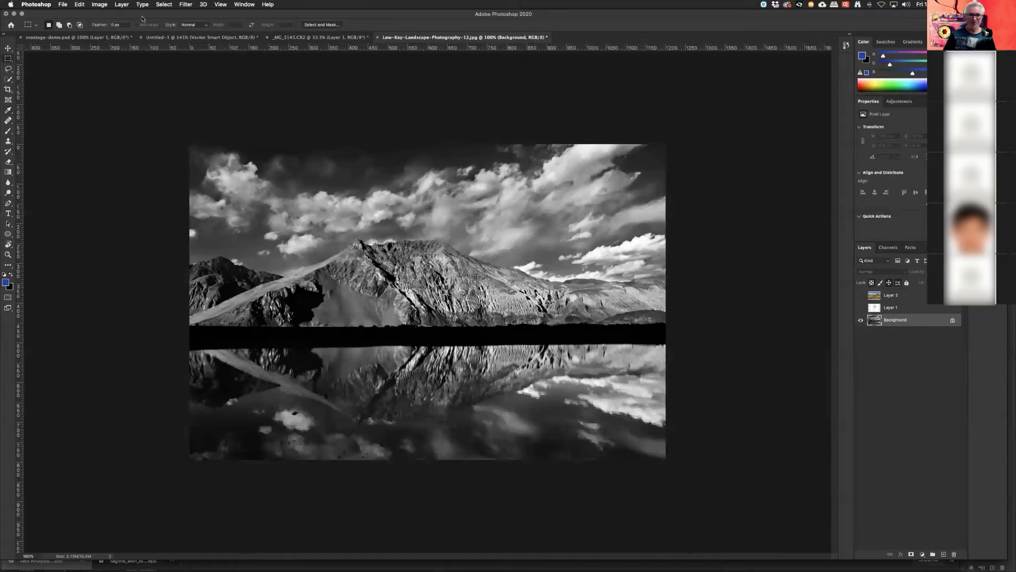
# Step: Switch to the montage-demo.psd document, show Layer 1 and open Levels on it
pyautogui.click(120, 37)
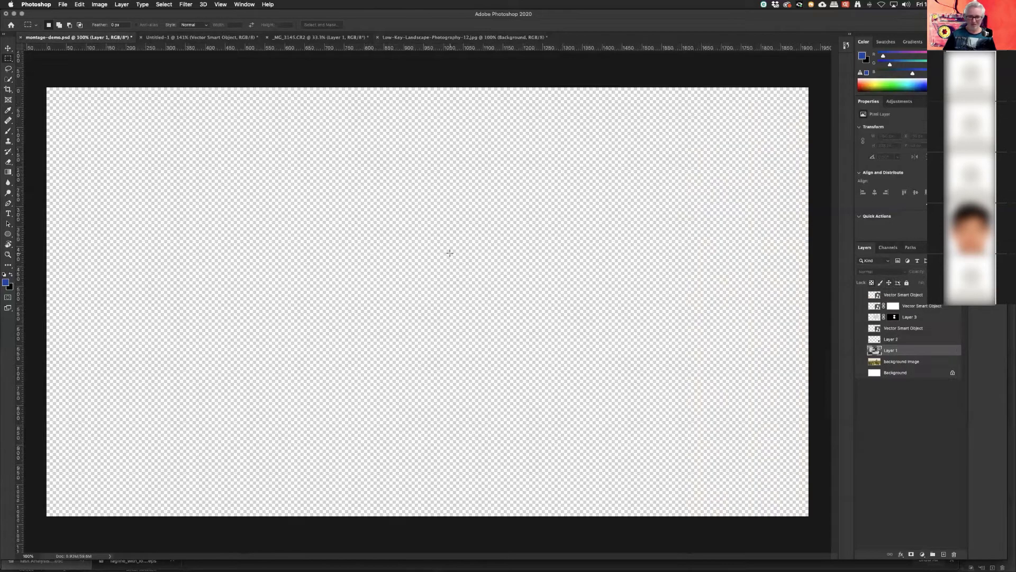
pyautogui.click(860, 350)
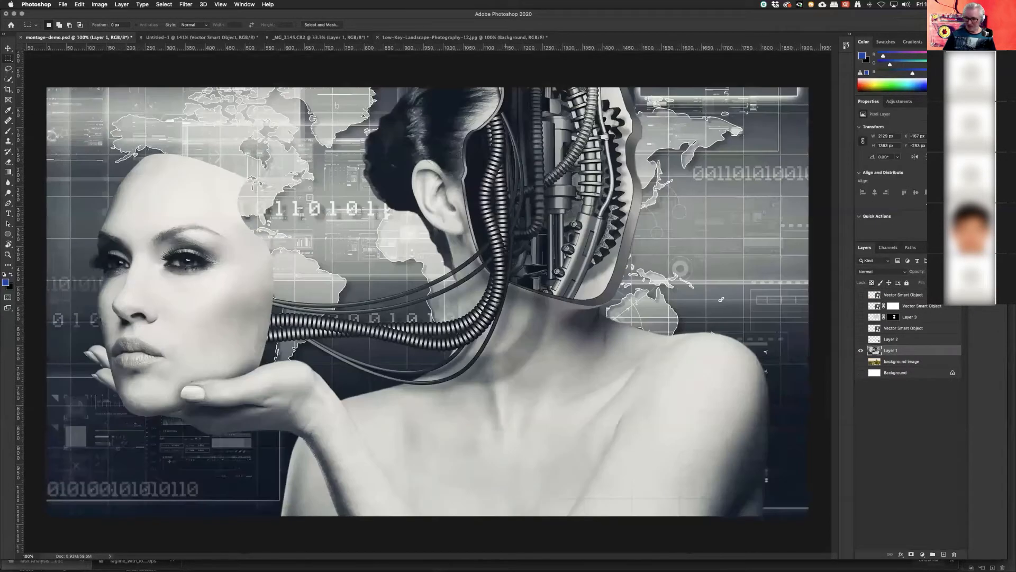
pyautogui.press('super+l')
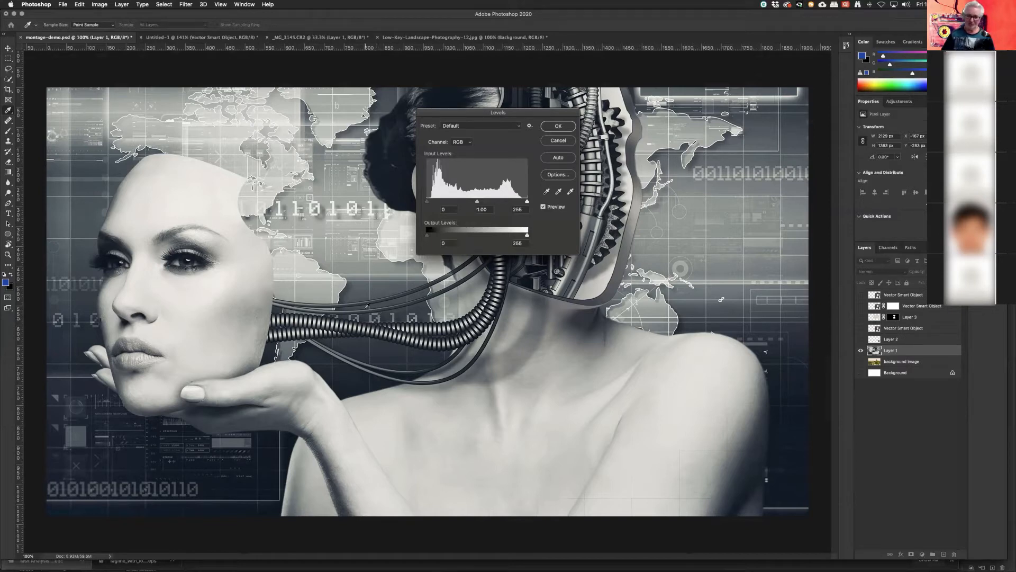
# Step: Try Levels input values of 12 for black and 248 for white on Layer 1, keeping the image in view
pyautogui.press('alt')
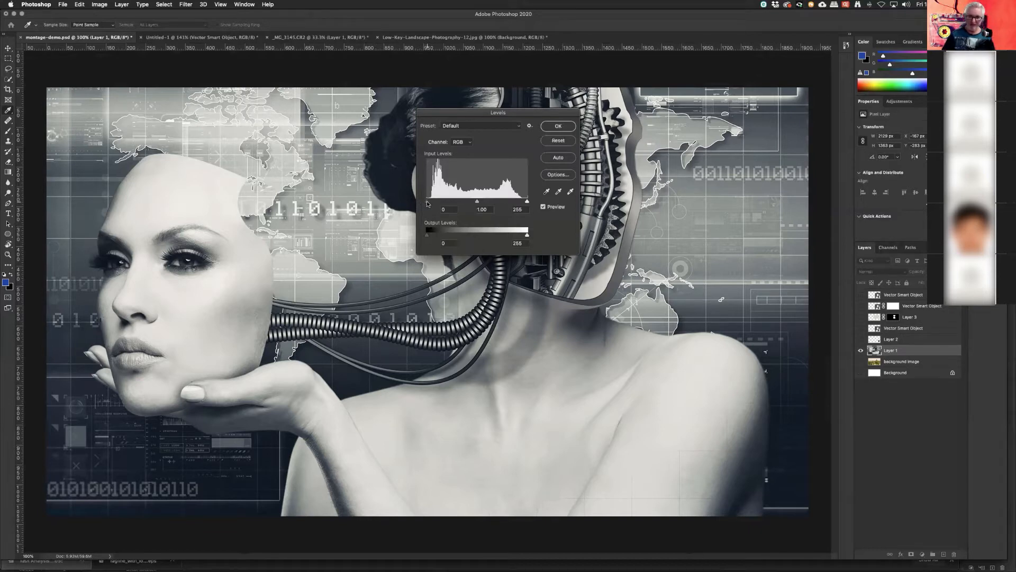
pyautogui.moveTo(427, 203); pyautogui.dragTo(431, 203)
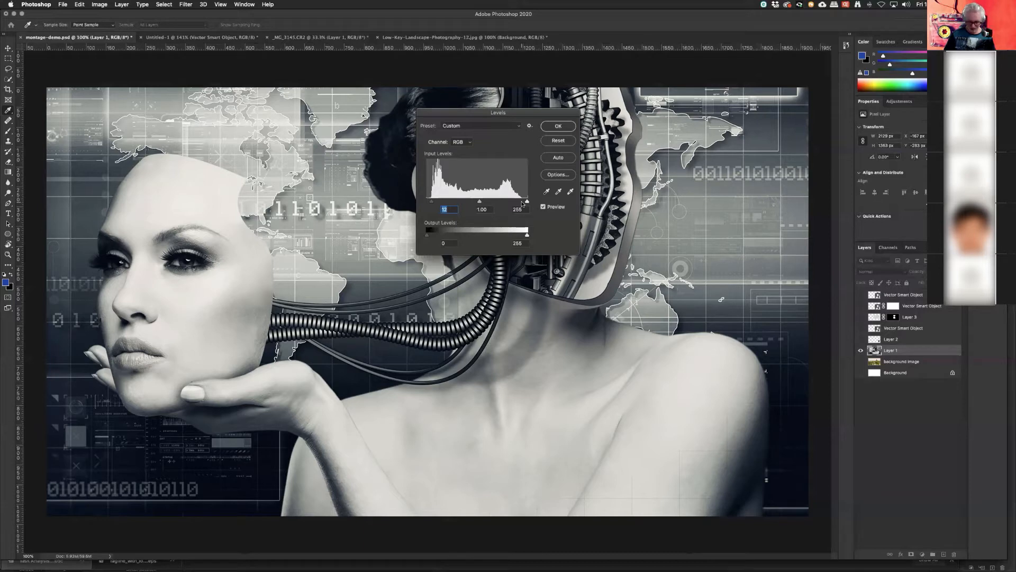
pyautogui.moveTo(522, 204); pyautogui.dragTo(524, 201)
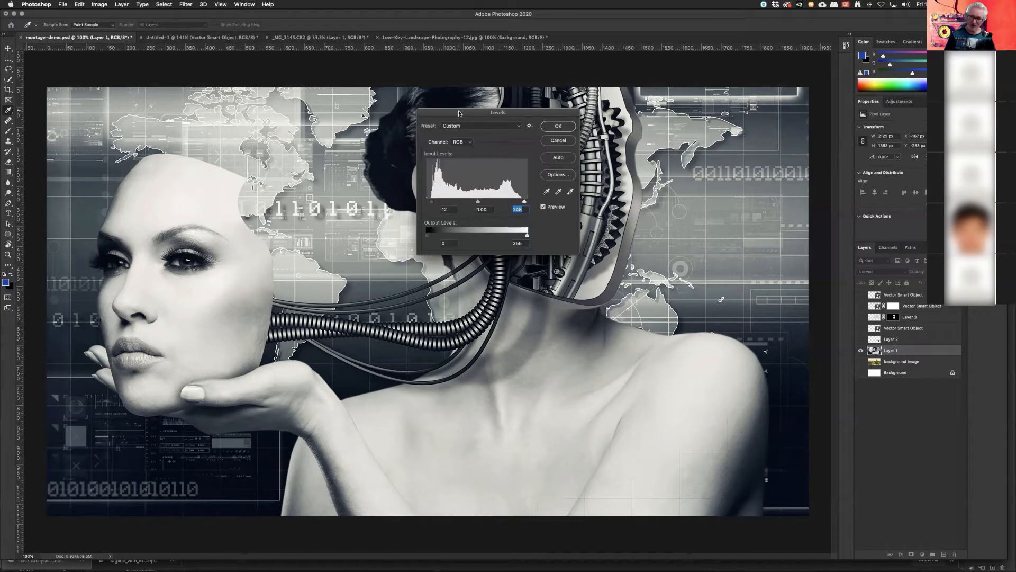
pyautogui.moveTo(459, 113); pyautogui.dragTo(589, 146)
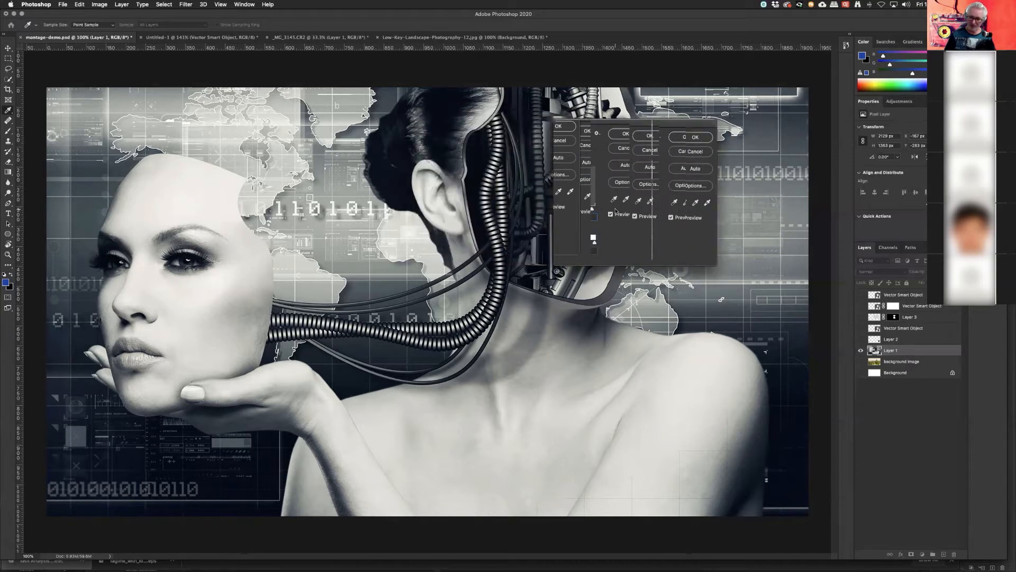
pyautogui.moveTo(615, 213); pyautogui.dragTo(605, 214)
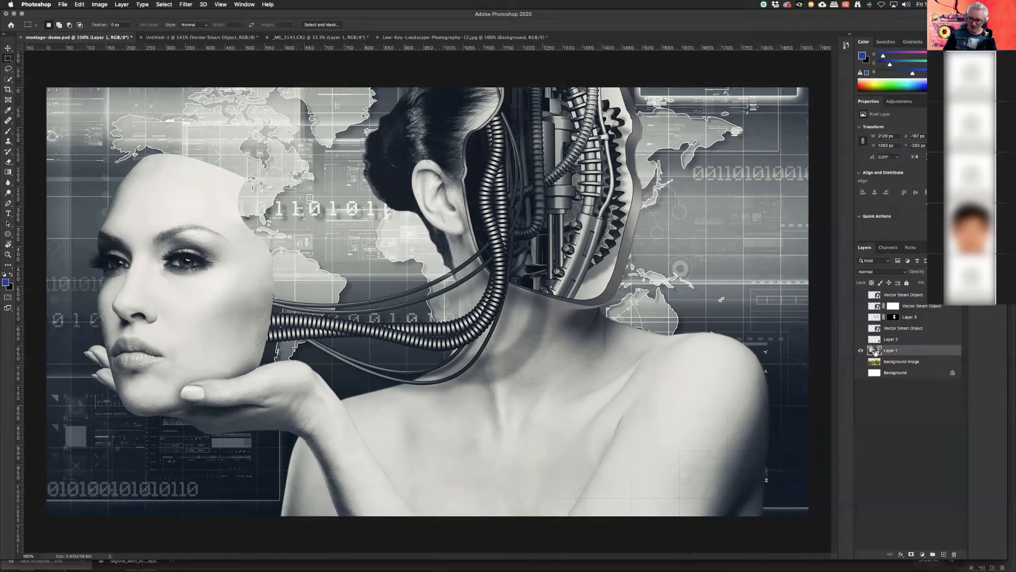
# Step: Add a Levels adjustment layer above Layer 1 and set its midtone input value to about 1.28
pyautogui.click(922, 554)
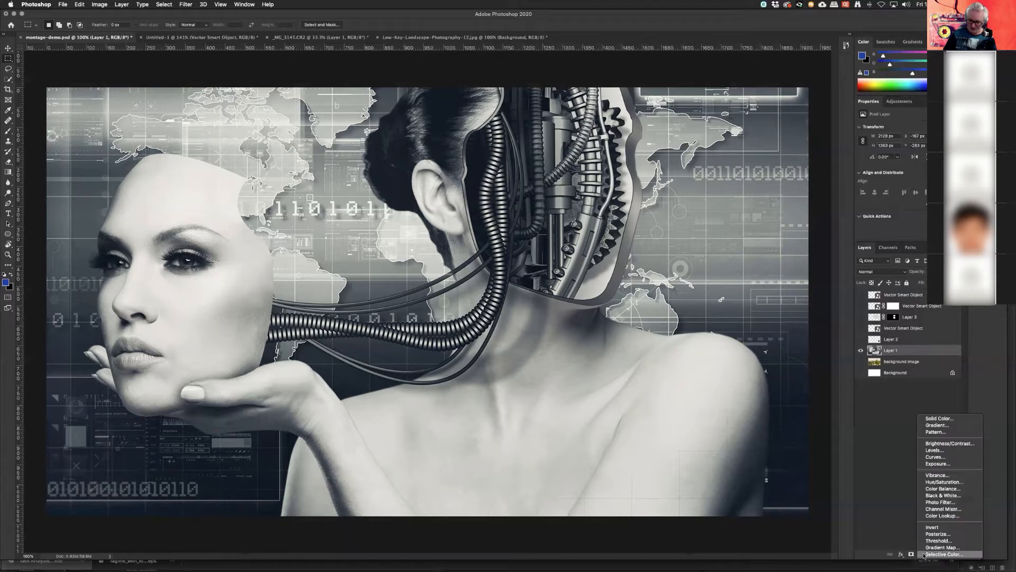
pyautogui.click(935, 451)
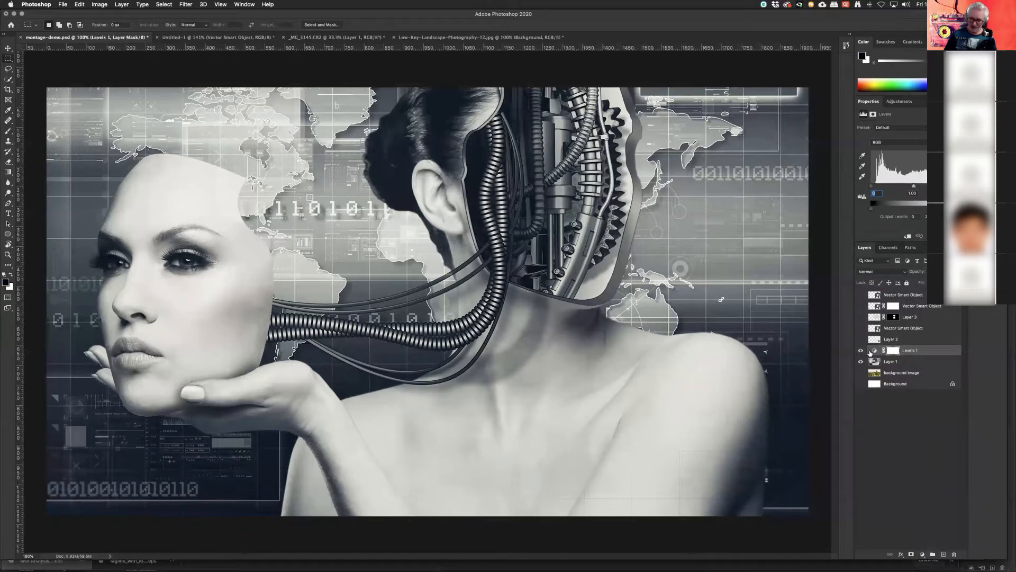
pyautogui.moveTo(914, 186)
pyautogui.mouseDown()
pyautogui.moveTo(873, 186)
pyautogui.moveTo(951, 187)
pyautogui.moveTo(909, 187)
pyautogui.mouseUp()
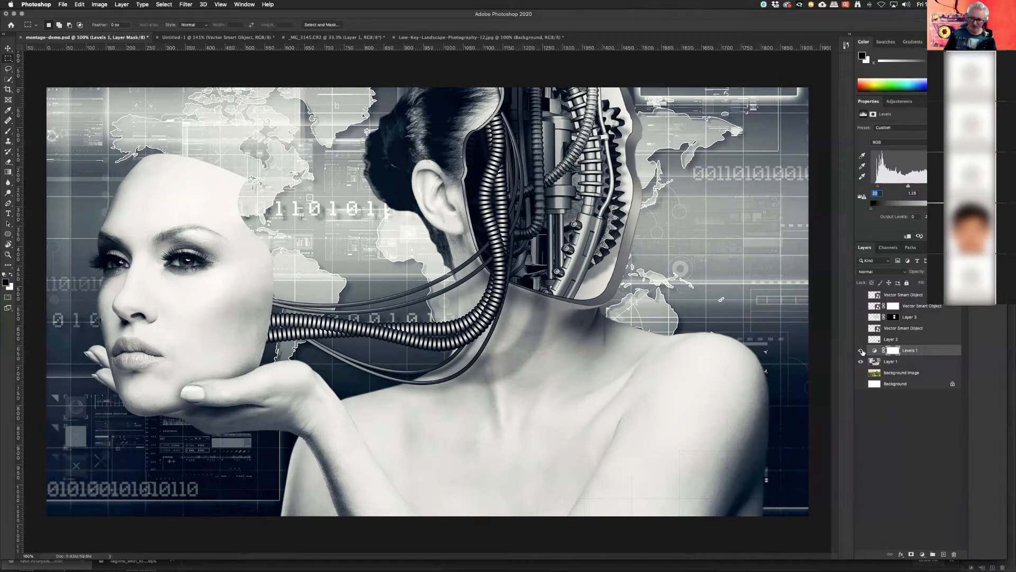
# Step: Compare the montage with and without the Levels adjustment layer, and select Layer 1
pyautogui.click(861, 351)
pyautogui.click(861, 350)
pyautogui.click(861, 351)
pyautogui.click(861, 350)
pyautogui.click(873, 362)
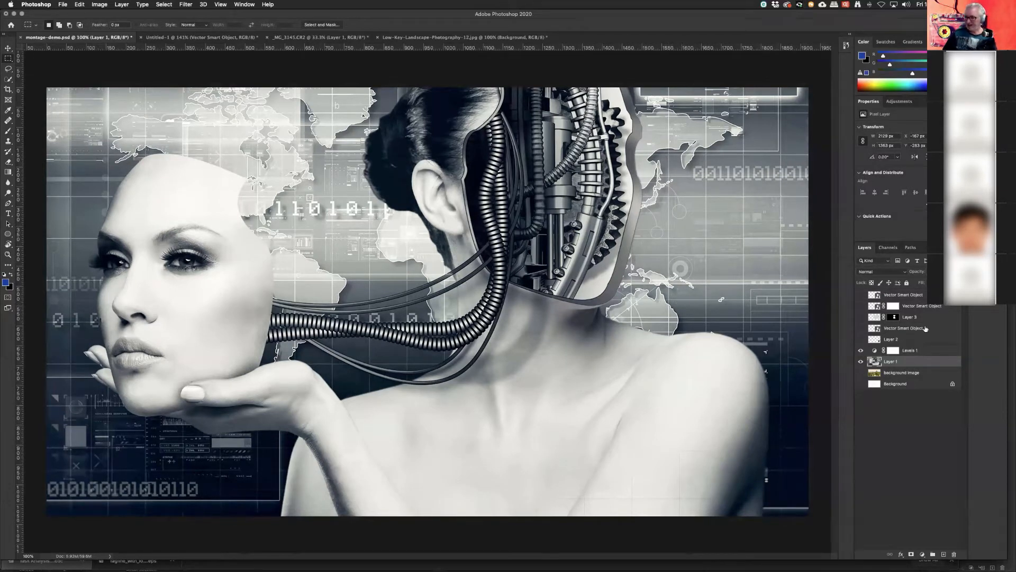
# Step: Delete the Levels adjustment layer's mask and the adjustment layer itself
pyautogui.click(895, 352)
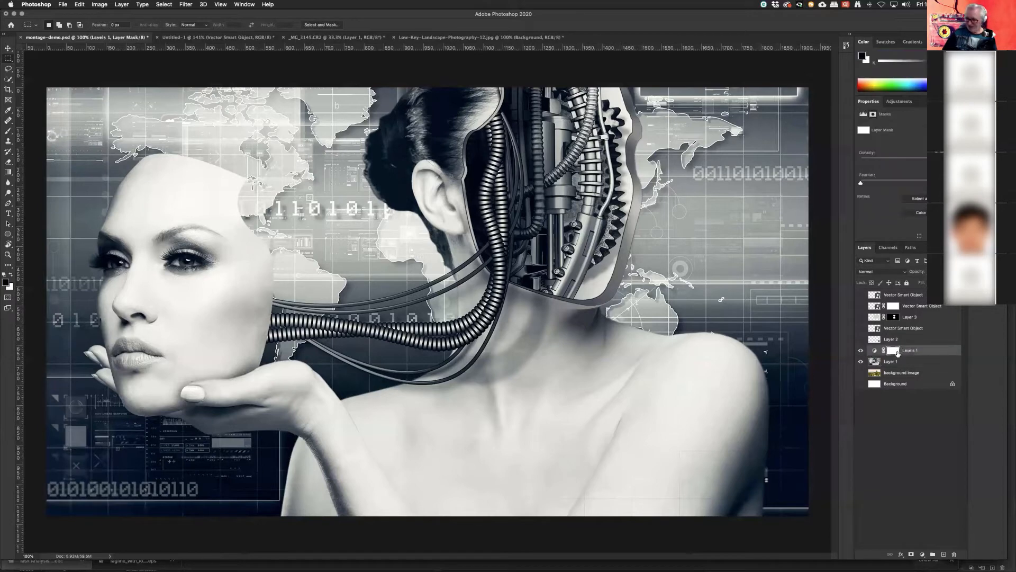
pyautogui.click(954, 554)
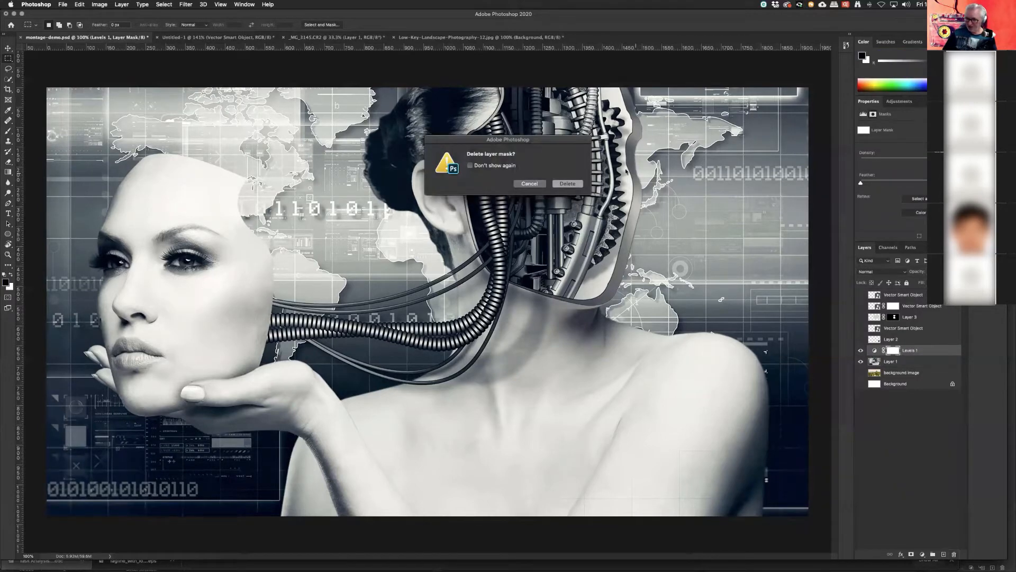
pyautogui.click(567, 185)
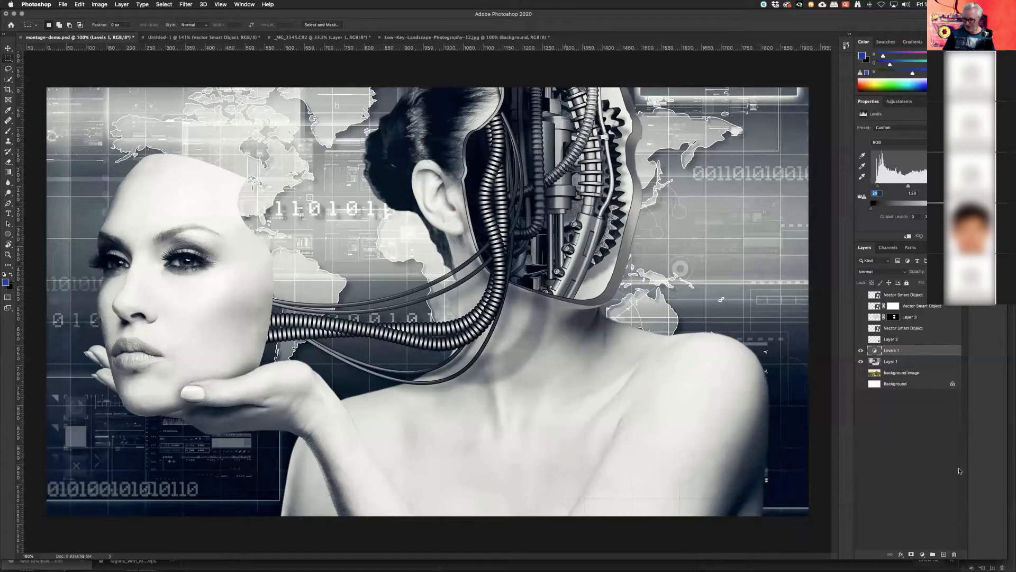
pyautogui.click(954, 555)
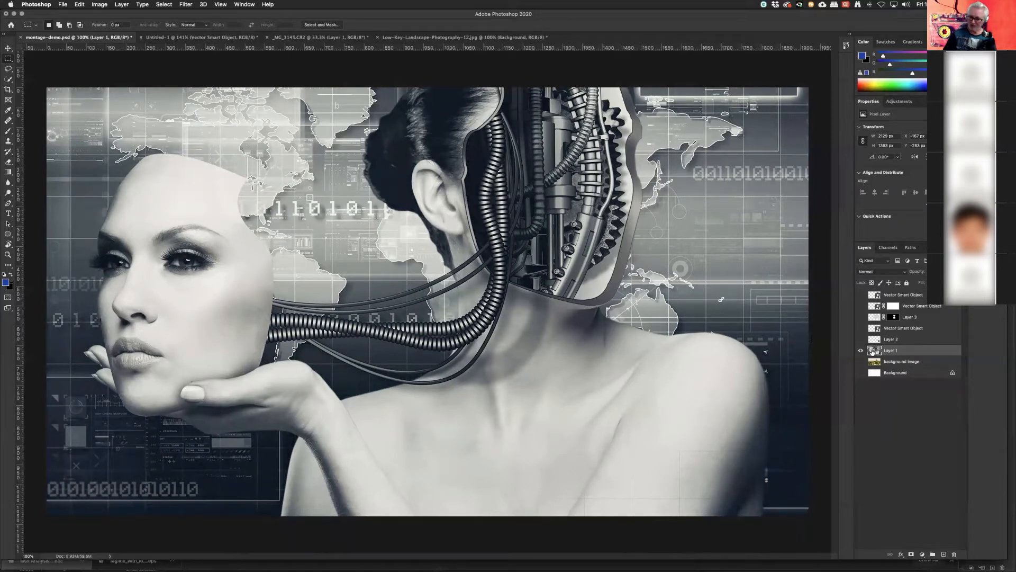
pyautogui.click(99, 4)
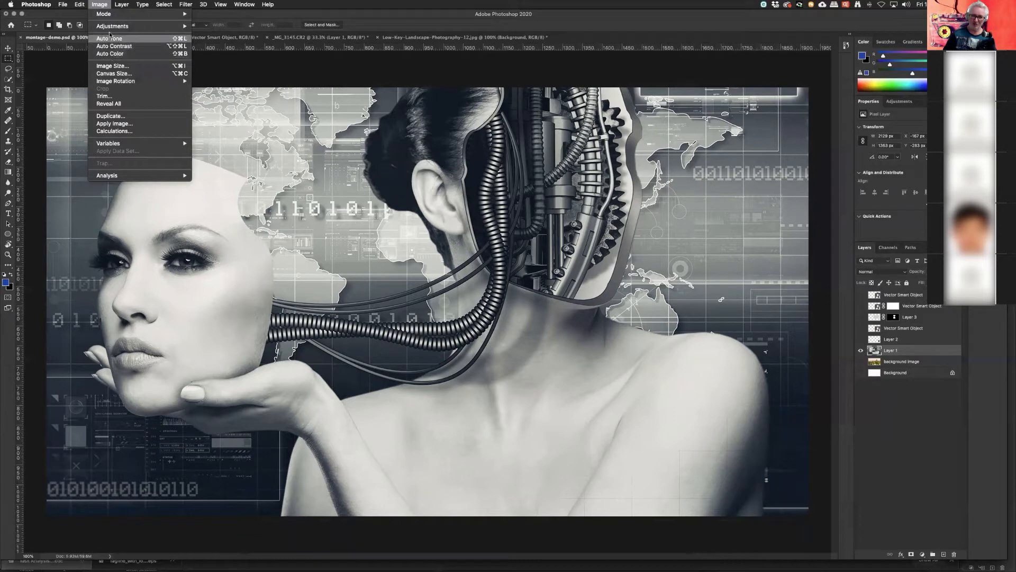
pyautogui.moveTo(178, 28)
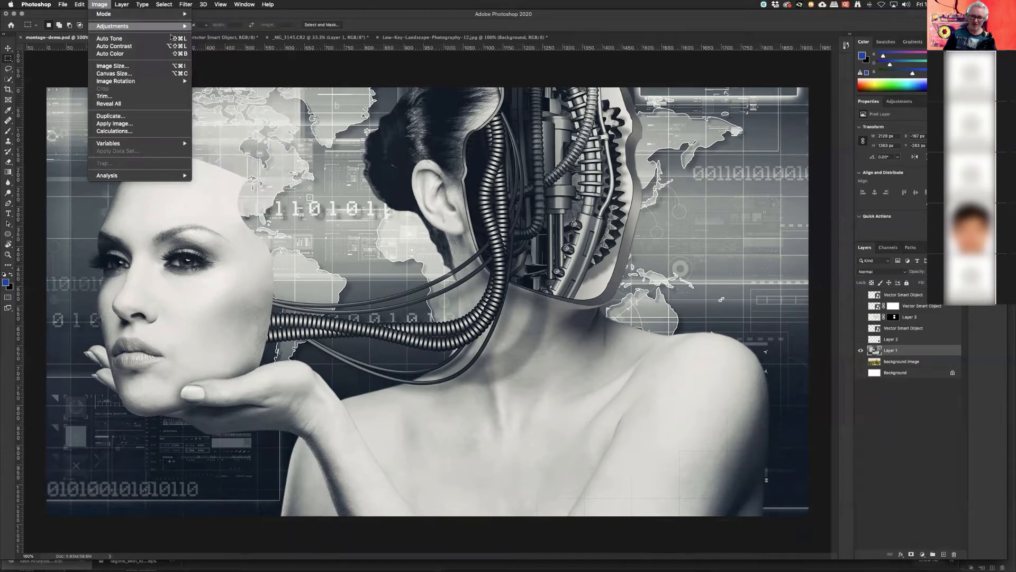
pyautogui.click(529, 228)
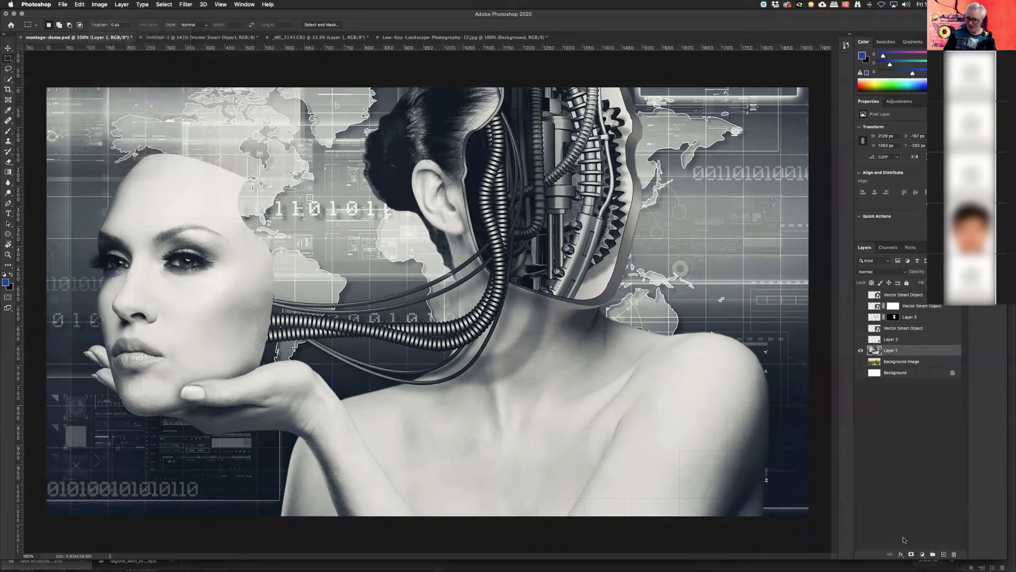
# Step: Add a Curves adjustment layer above Layer 1, raise the shadows on the RGB curve and lower its highlights
pyautogui.click(922, 554)
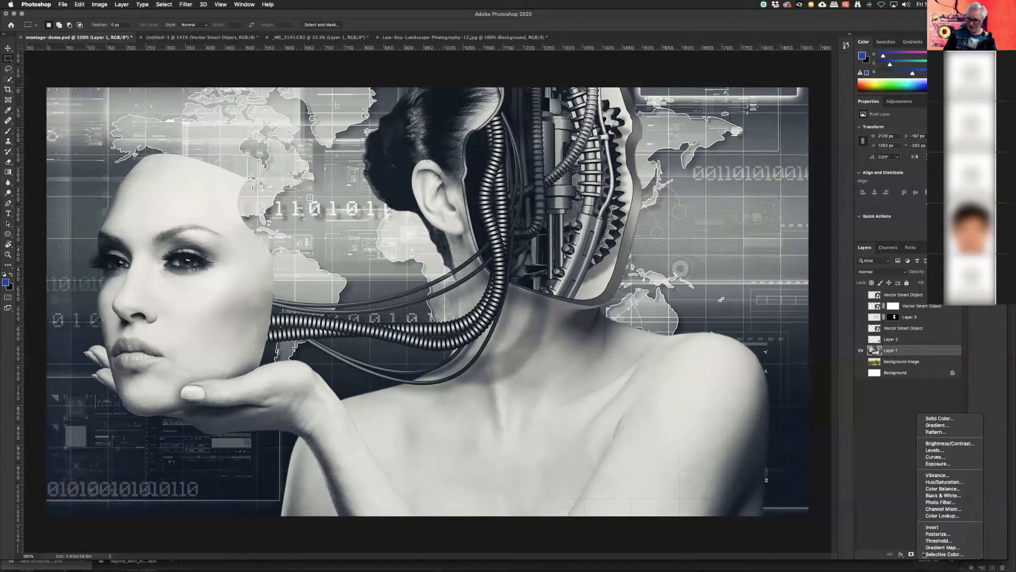
pyautogui.click(929, 457)
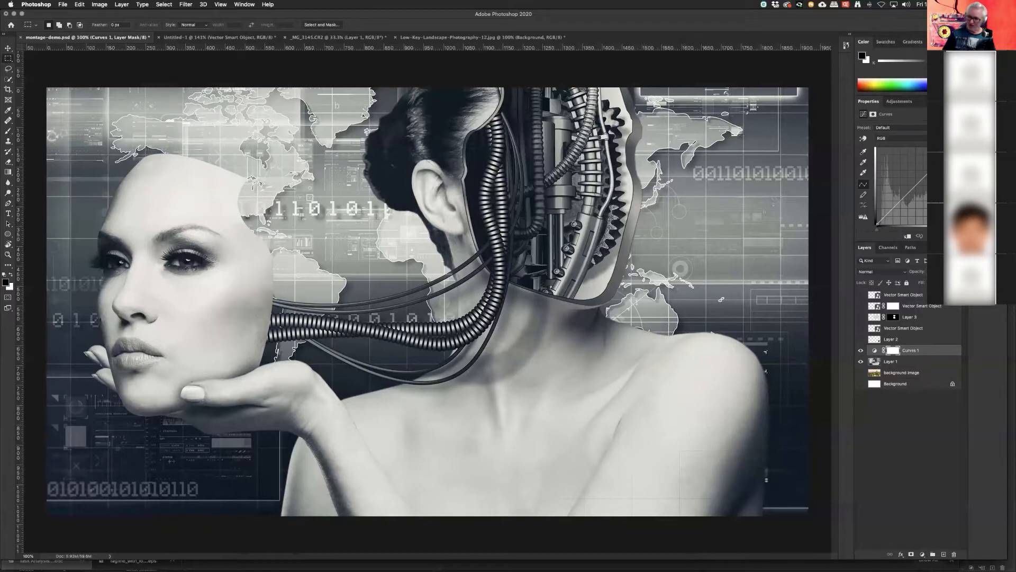
pyautogui.moveTo(877, 227); pyautogui.dragTo(892, 201)
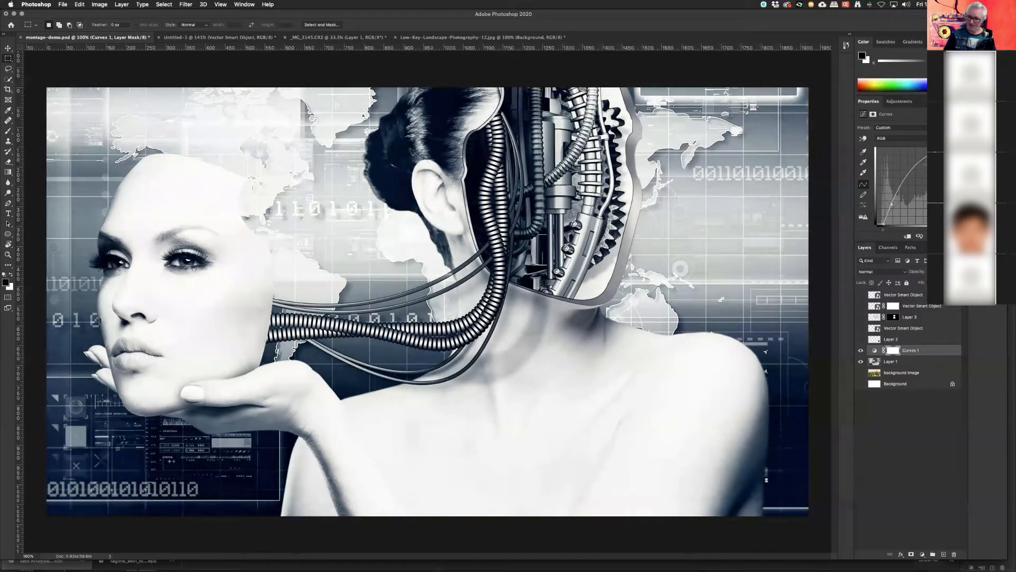
pyautogui.moveTo(931, 155)
pyautogui.mouseDown()
pyautogui.moveTo(924, 195)
pyautogui.moveTo(923, 174)
pyautogui.mouseUp()
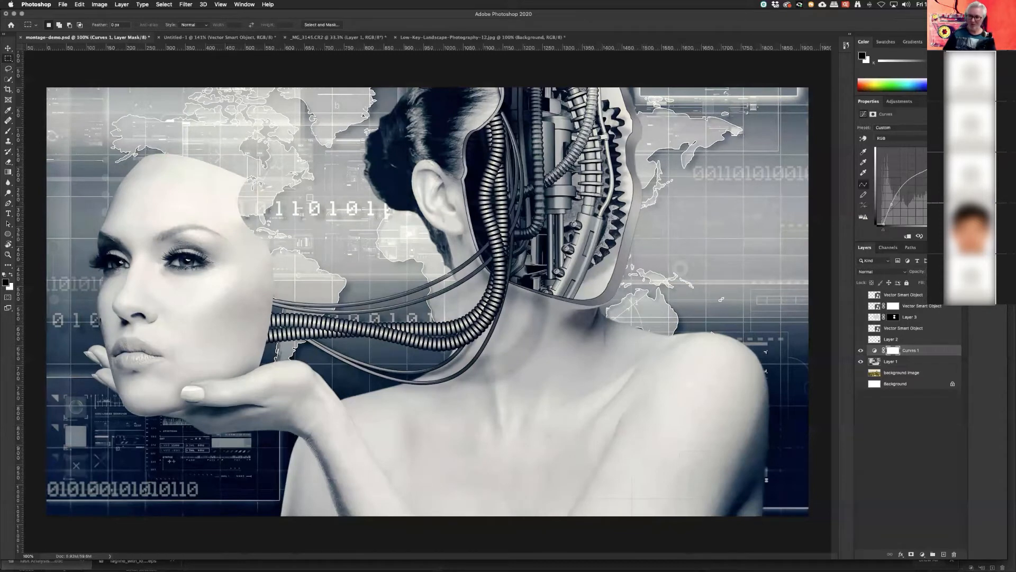
# Step: Raise the Red channel's curve strongly through the midtones to tint the image pink, and choose freehand curve drawing
pyautogui.click(900, 139)
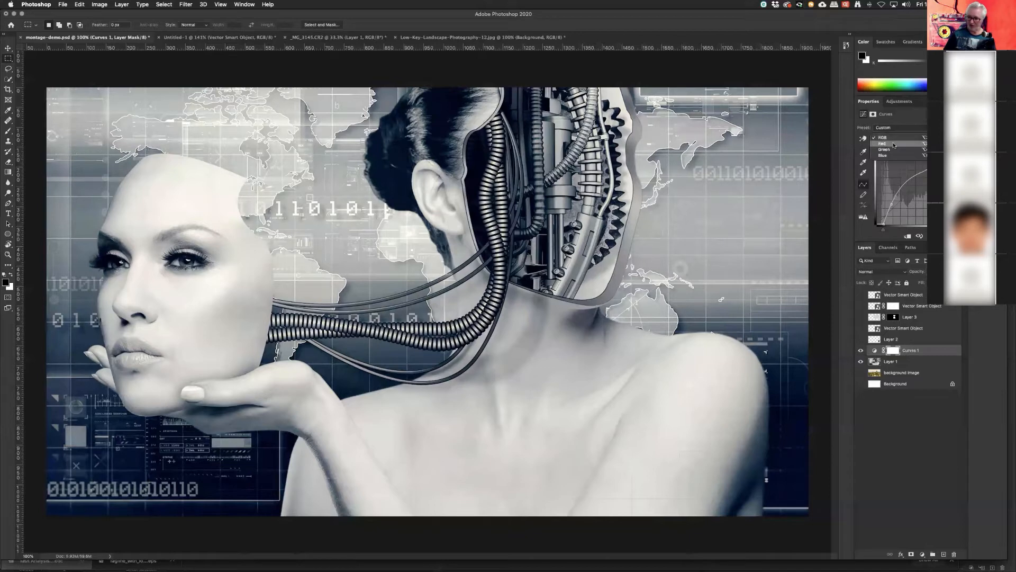
pyautogui.click(890, 145)
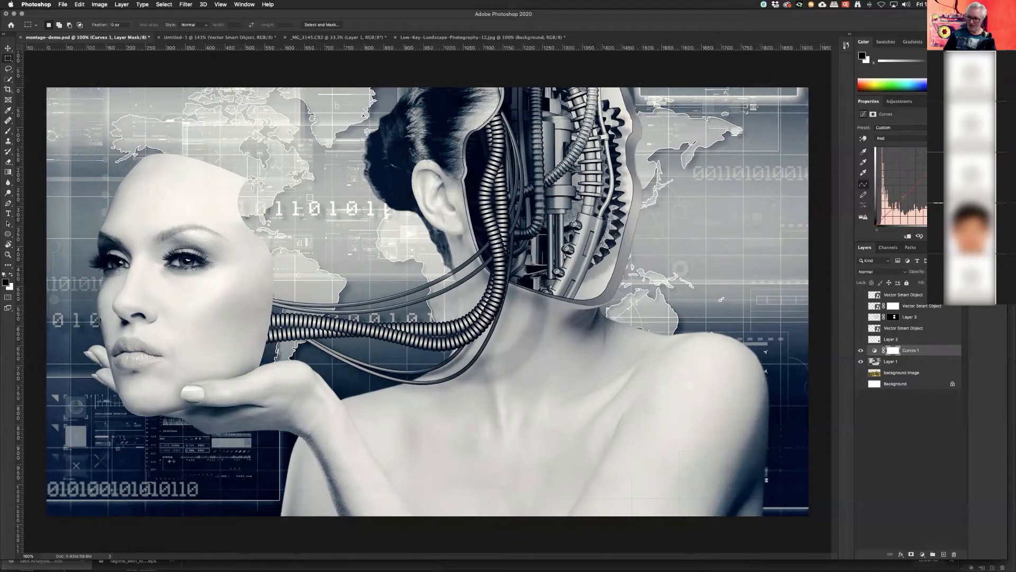
pyautogui.moveTo(903, 196); pyautogui.dragTo(894, 168)
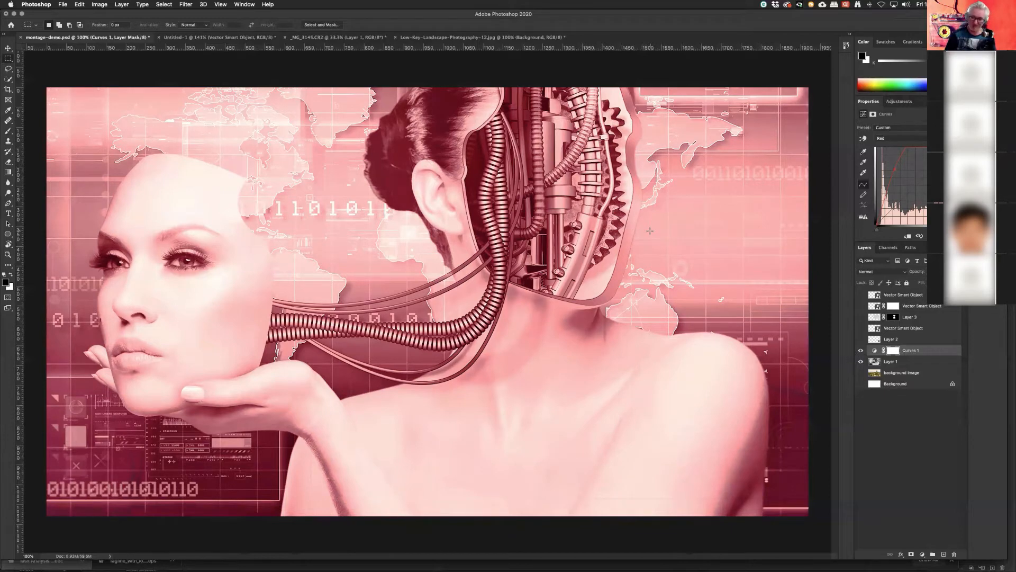
pyautogui.click(863, 194)
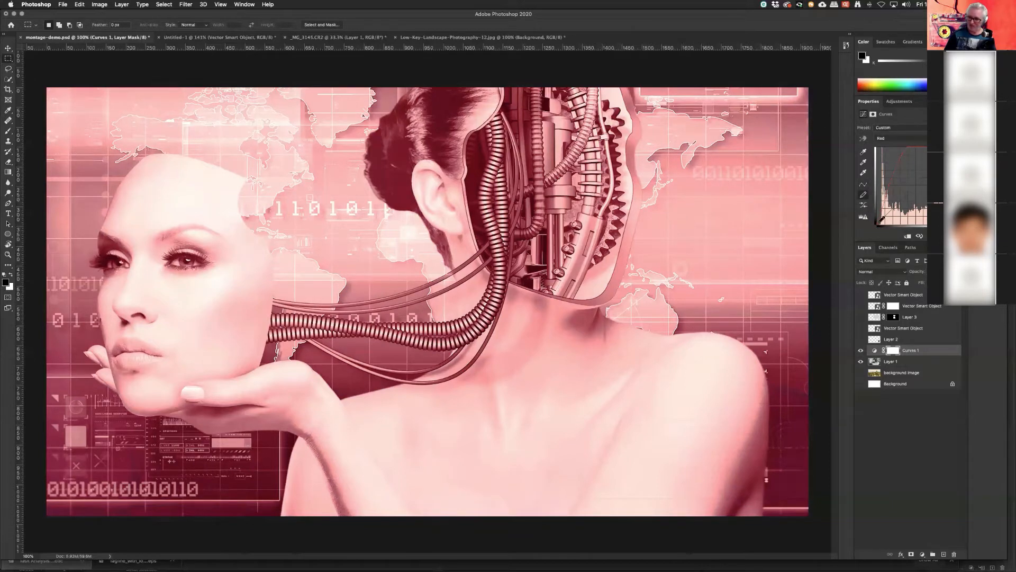
# Step: Draw freehand Red channel curves for a two-tone and an inverted colour effect, and undo the last curve
pyautogui.moveTo(879, 222); pyautogui.dragTo(921, 198)
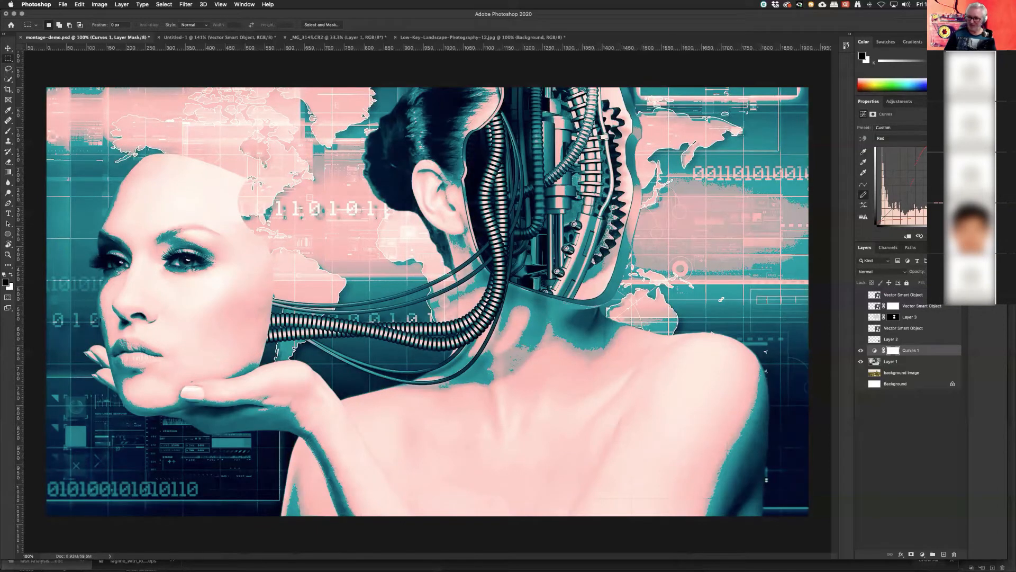
pyautogui.moveTo(943, 215); pyautogui.dragTo(882, 160)
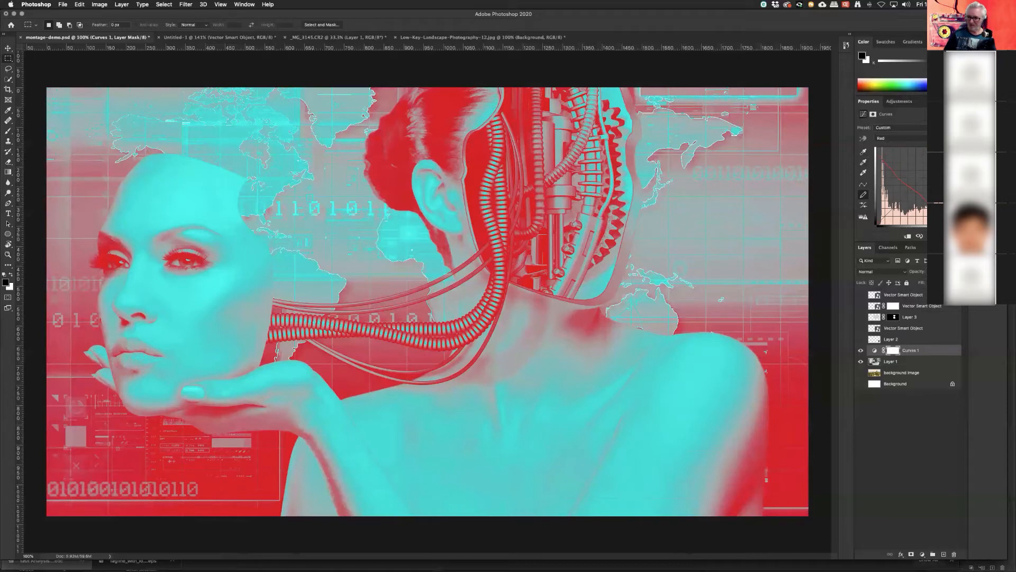
pyautogui.press('super+z')
# Step: Try the Color Negative, Darker and Lighter curve presets, and shift the Red channel's black point to tint the dark areas teal
pyautogui.click(893, 129)
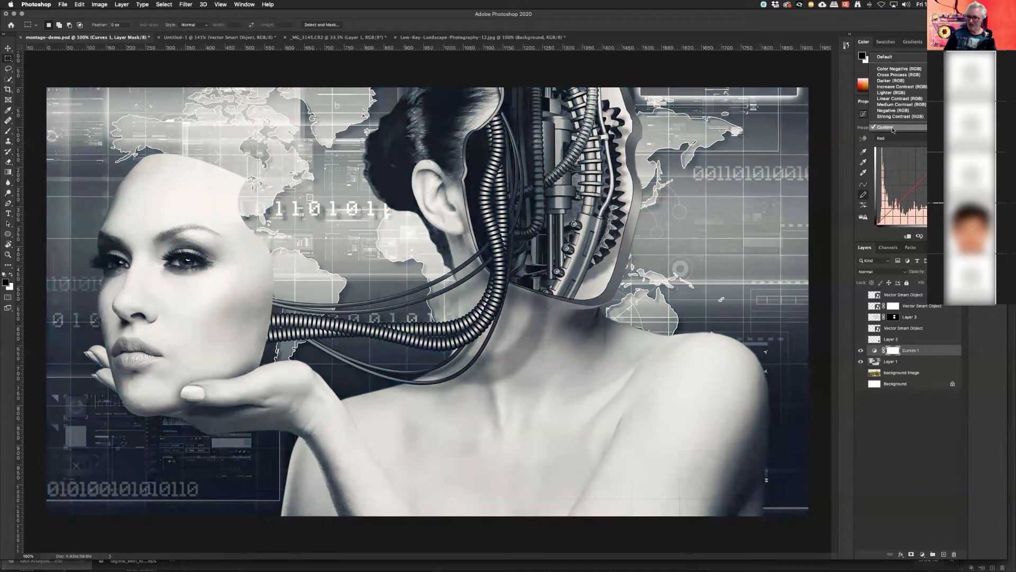
pyautogui.click(894, 70)
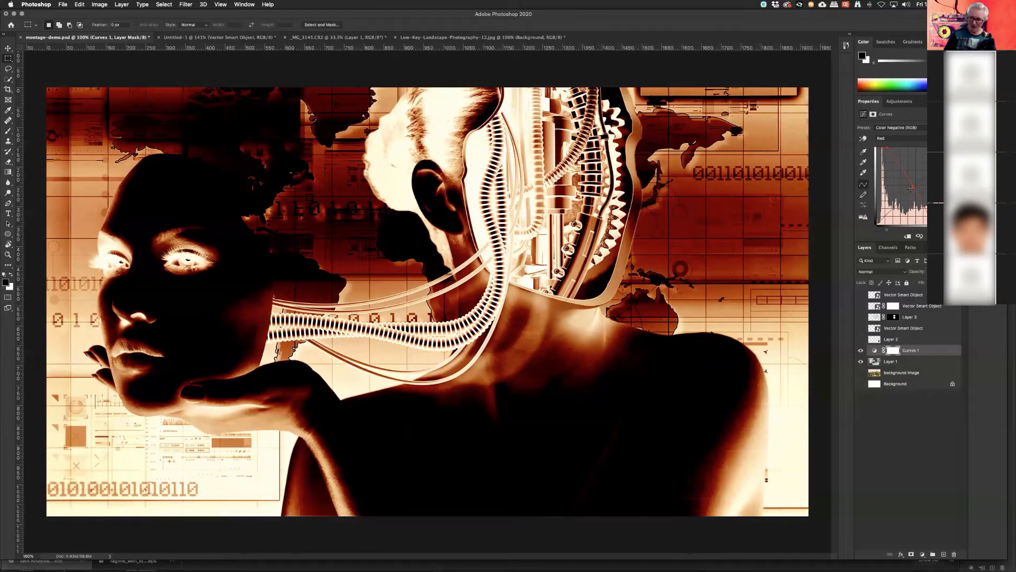
pyautogui.click(880, 128)
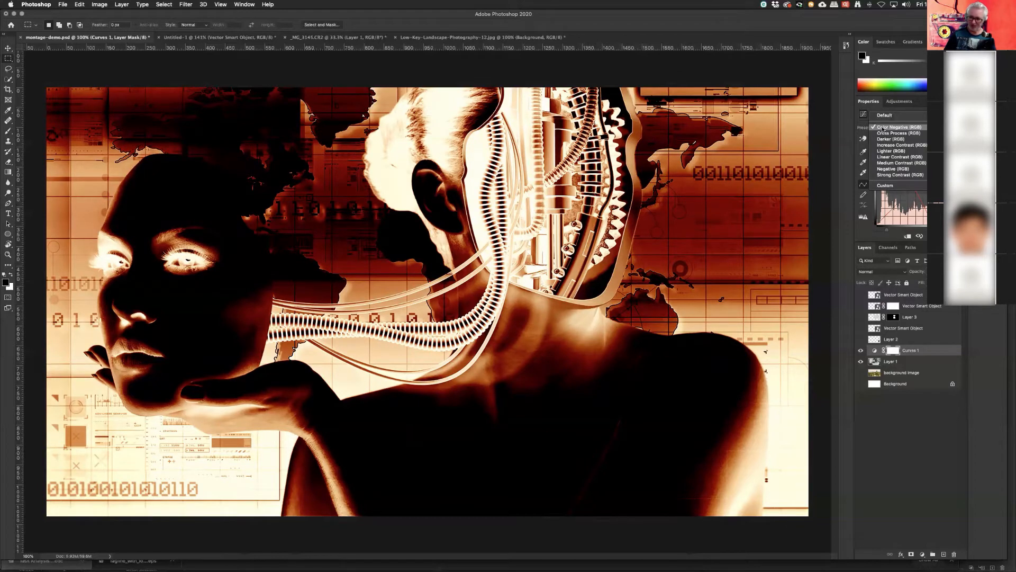
pyautogui.click(888, 140)
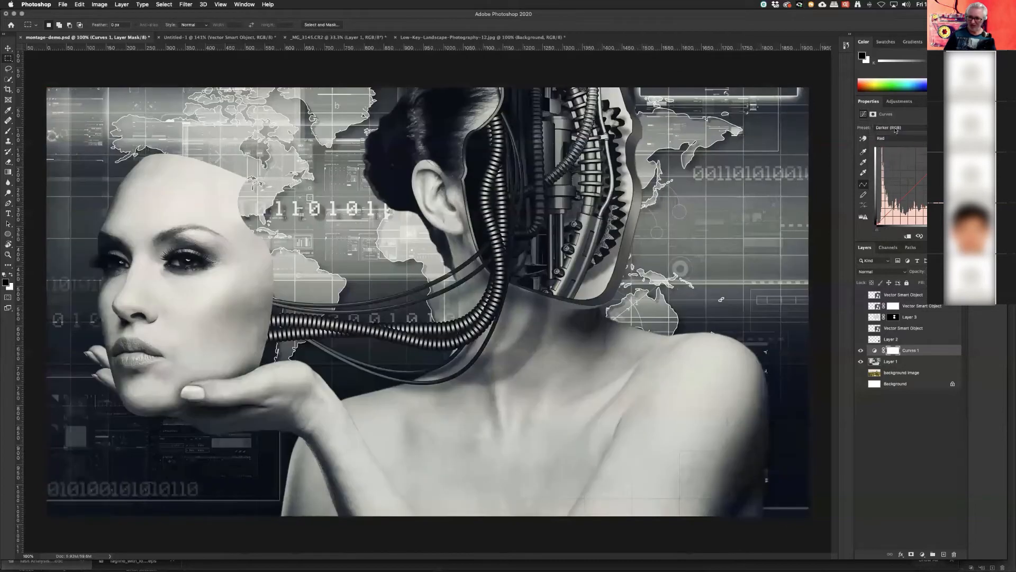
pyautogui.click(892, 127)
pyautogui.click(891, 138)
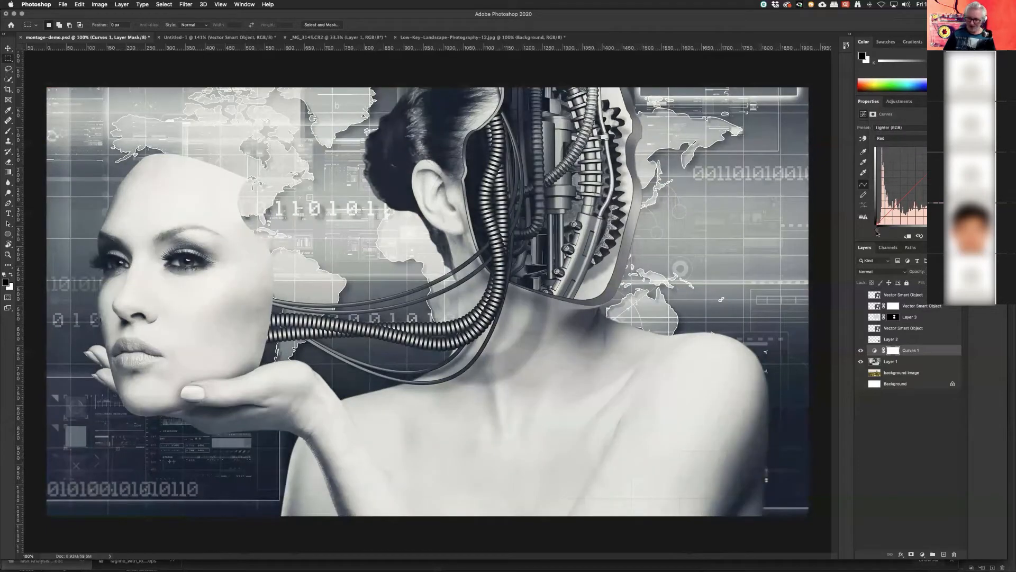
pyautogui.moveTo(878, 233); pyautogui.dragTo(877, 231)
pyautogui.moveTo(878, 231); pyautogui.dragTo(877, 231)
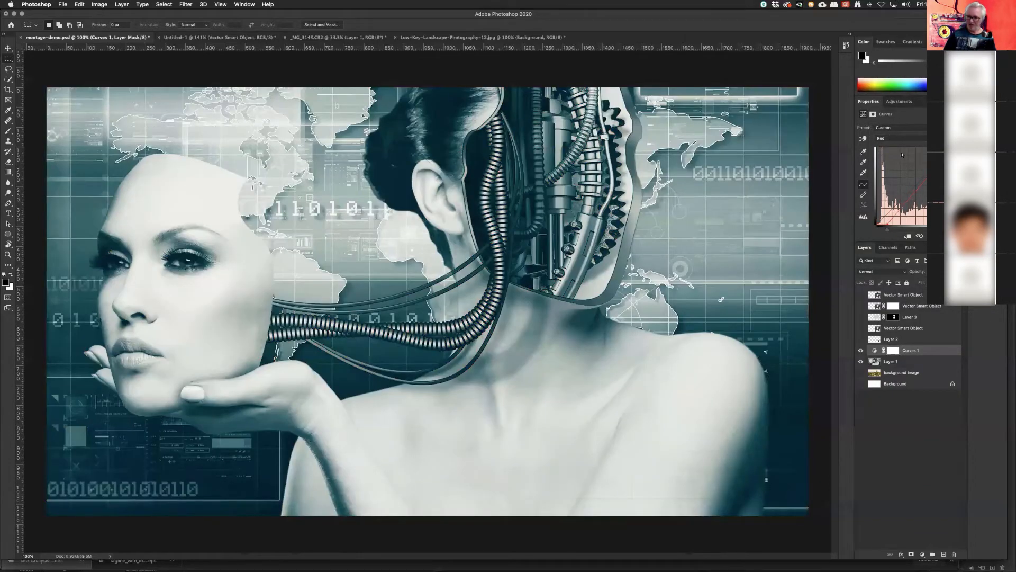
# Step: Delete the Curves adjustment layer's mask and the adjustment layer itself
pyautogui.click(894, 350)
pyautogui.moveTo(894, 350); pyautogui.dragTo(954, 554)
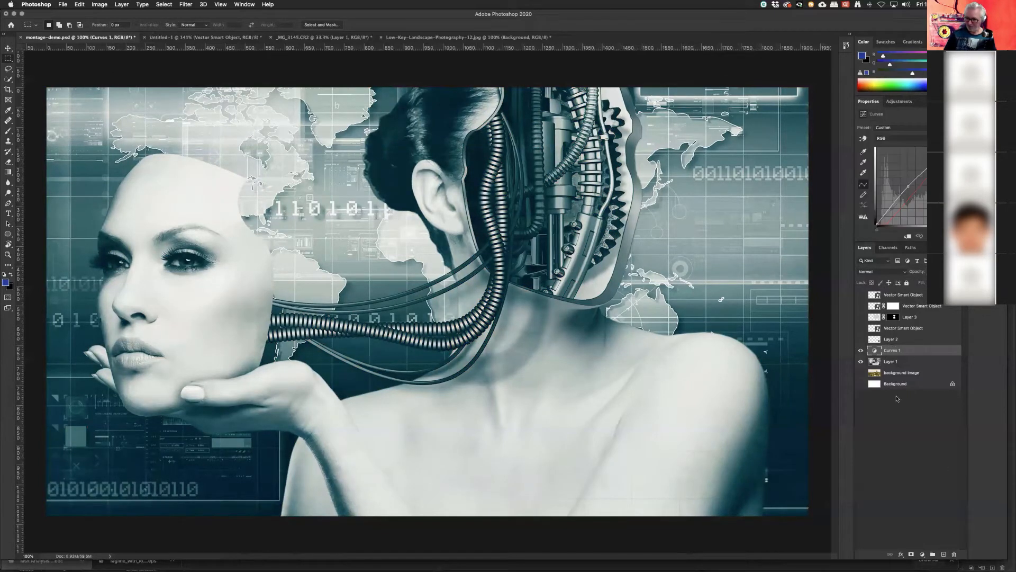
pyautogui.click(956, 554)
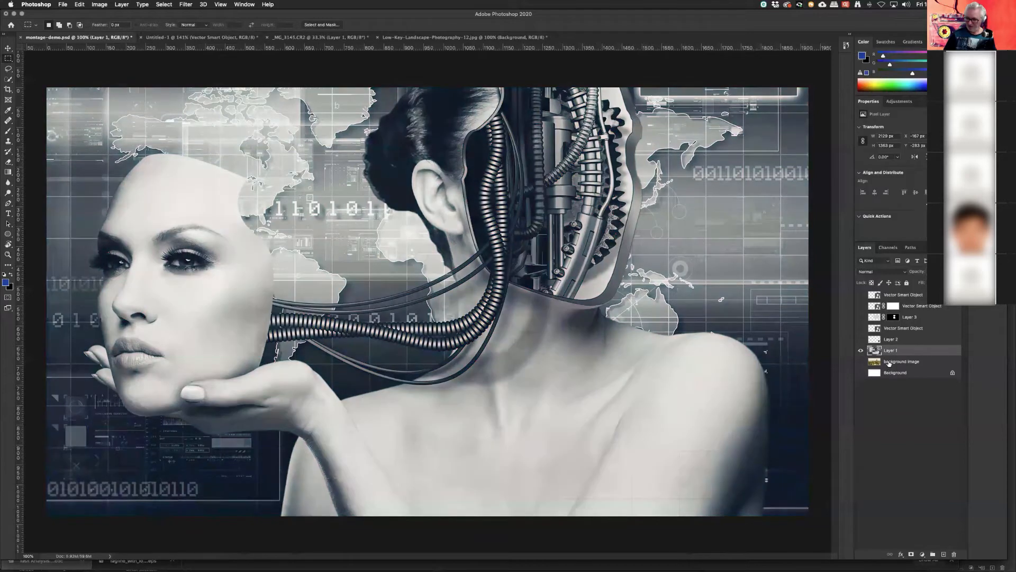
# Step: Hide Layer 1, make the background image layer visible and show Layer 1 again above it
pyautogui.click(860, 351)
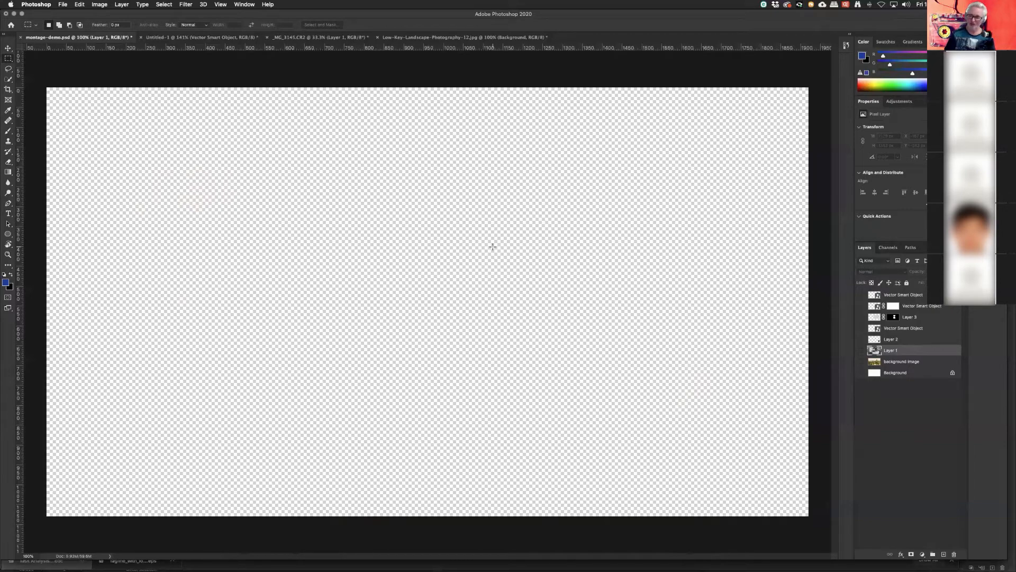
pyautogui.click(860, 361)
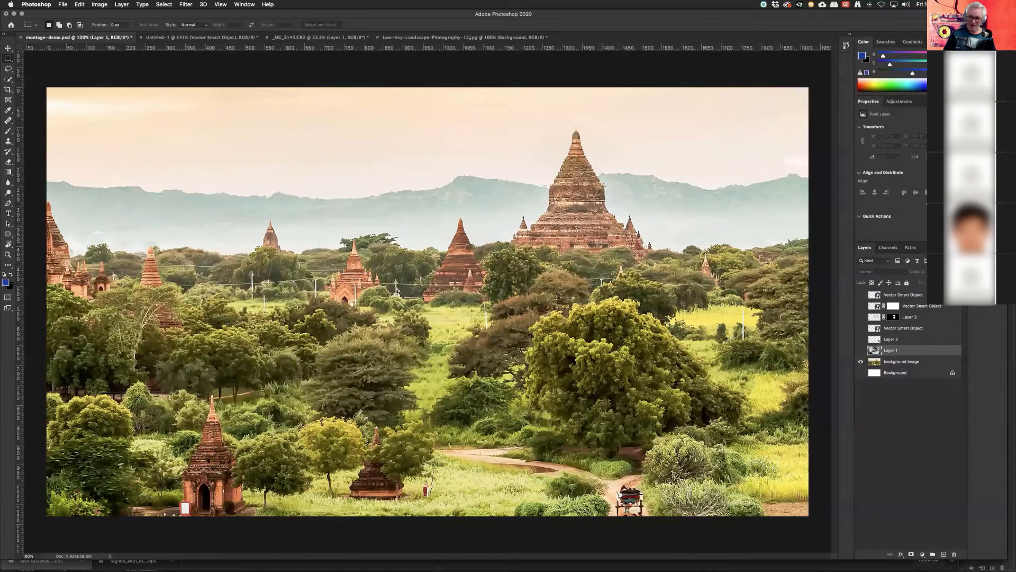
pyautogui.click(860, 350)
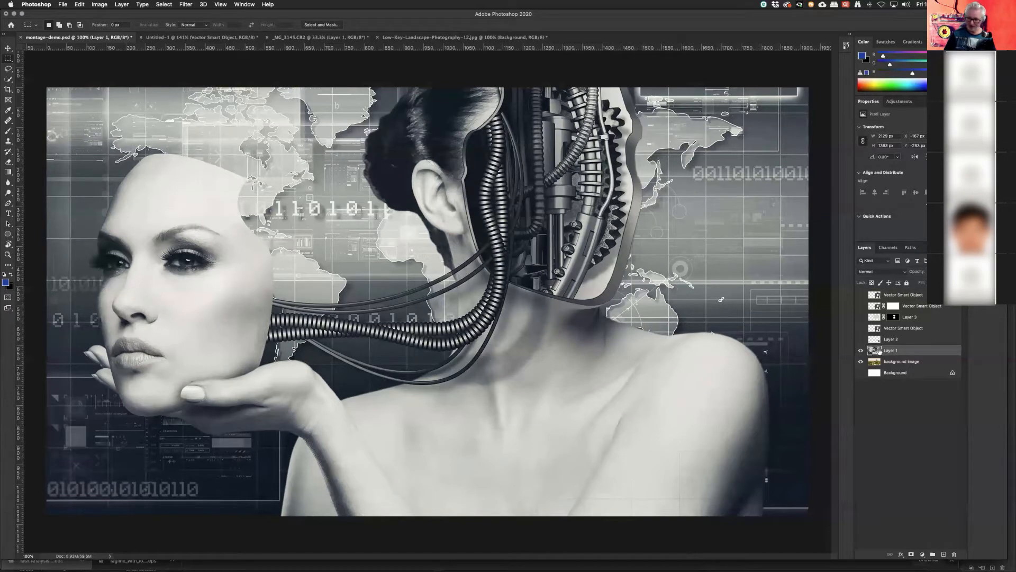
# Step: Duplicate Layer 1, place the original hidden beneath the background image layer, and check the copy by toggling its visibility
pyautogui.moveTo(878, 352); pyautogui.dragTo(944, 554)
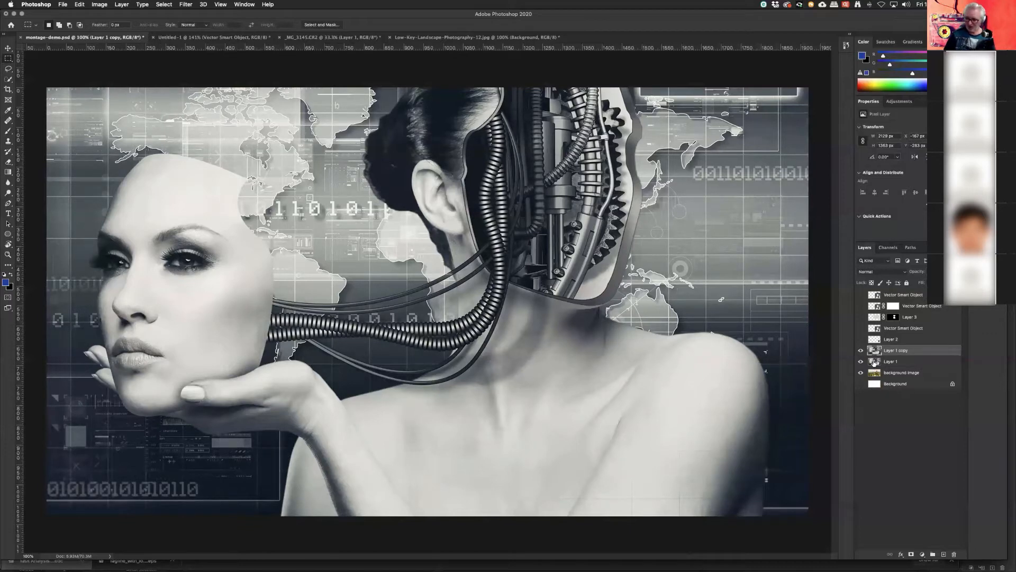
pyautogui.moveTo(874, 362); pyautogui.dragTo(853, 375)
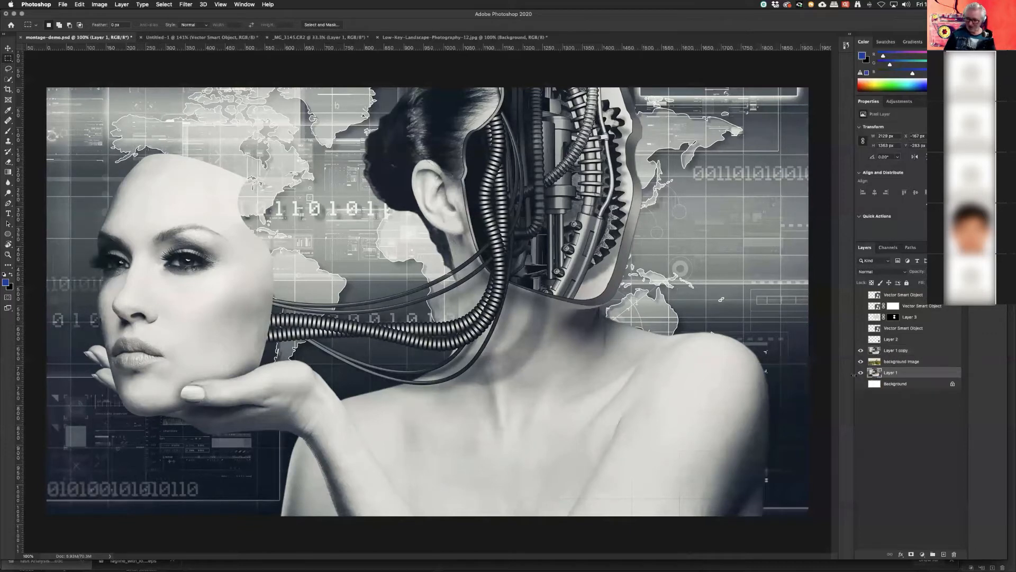
pyautogui.click(861, 372)
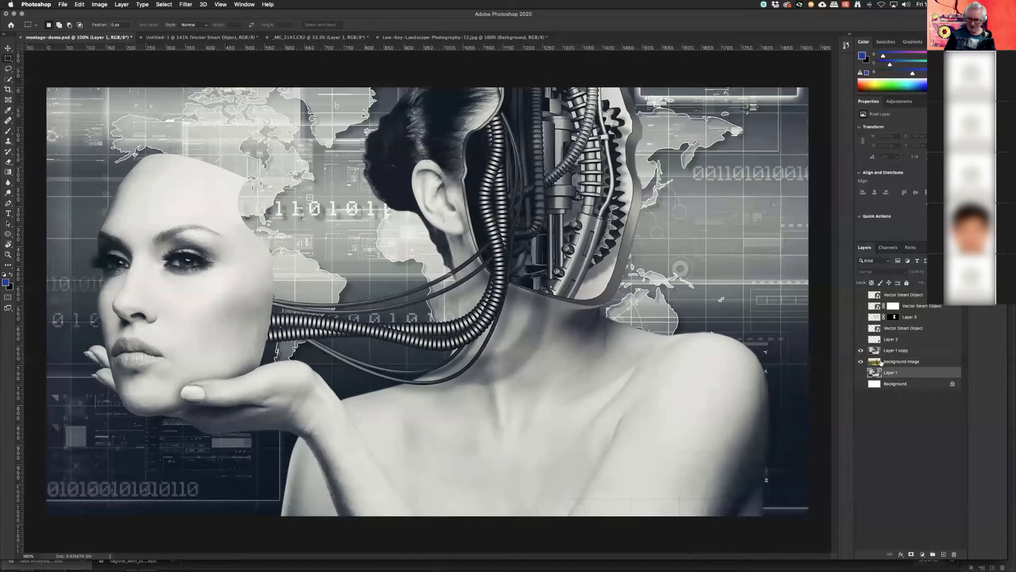
pyautogui.click(874, 351)
pyautogui.click(861, 351)
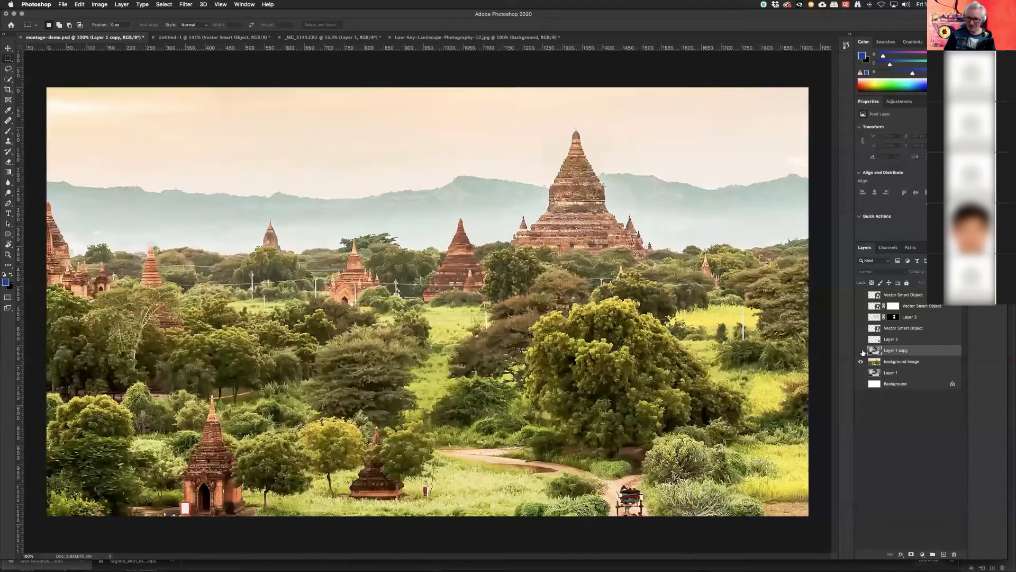
pyautogui.click(861, 350)
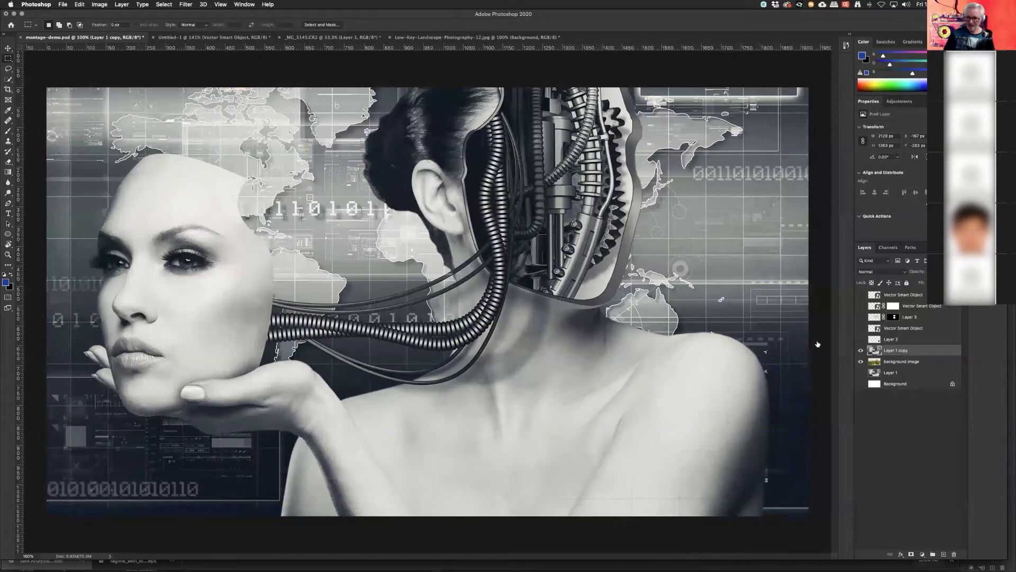
# Step: Move Layer 1 copy over the right part of the landscape and select its mask-like face with the Lasso tool
pyautogui.moveTo(209, 312); pyautogui.dragTo(593, 242)
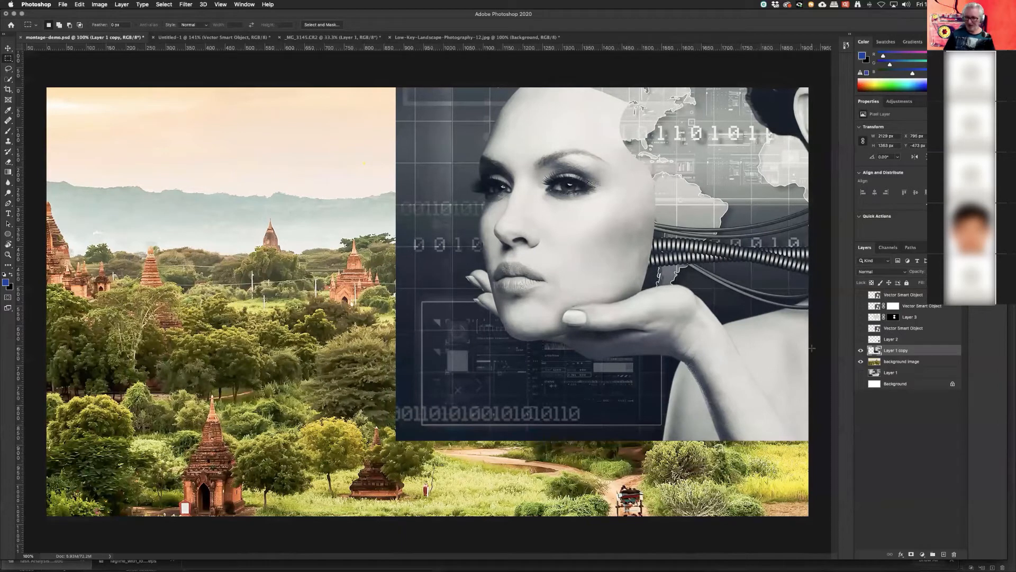
pyautogui.moveTo(592, 221); pyautogui.dragTo(565, 240)
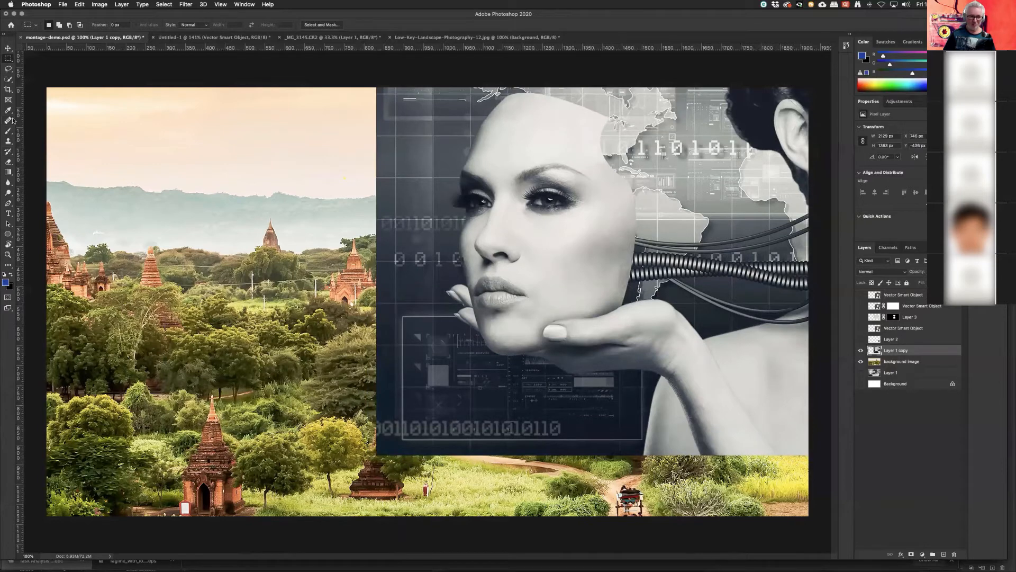
pyautogui.click(8, 68)
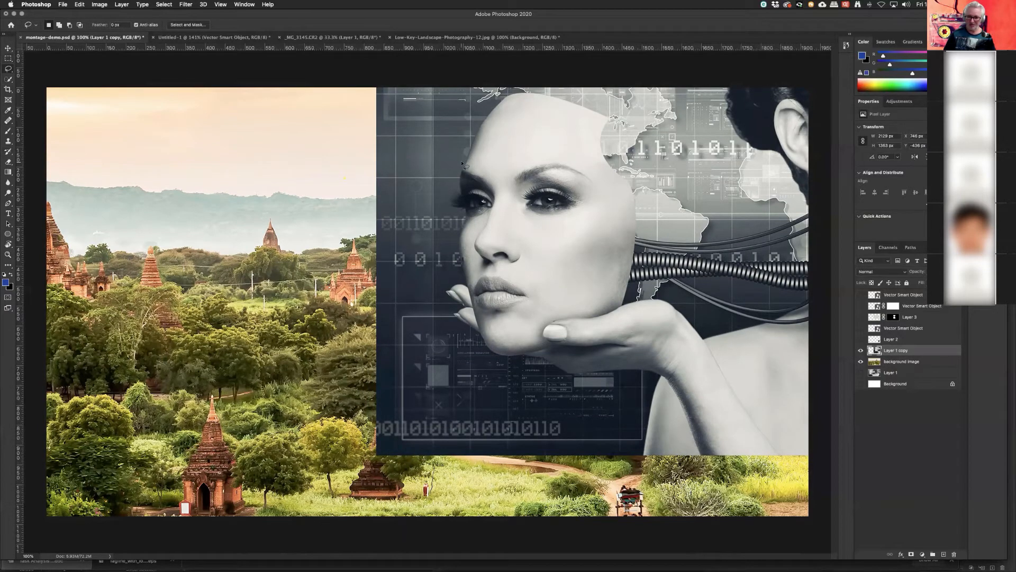
pyautogui.moveTo(462, 163)
pyautogui.mouseDown()
pyautogui.moveTo(498, 106)
pyautogui.moveTo(552, 115)
pyautogui.moveTo(617, 194)
pyautogui.moveTo(629, 293)
pyautogui.moveTo(549, 352)
pyautogui.moveTo(475, 314)
pyautogui.moveTo(455, 187)
pyautogui.moveTo(479, 156)
pyautogui.mouseUp()
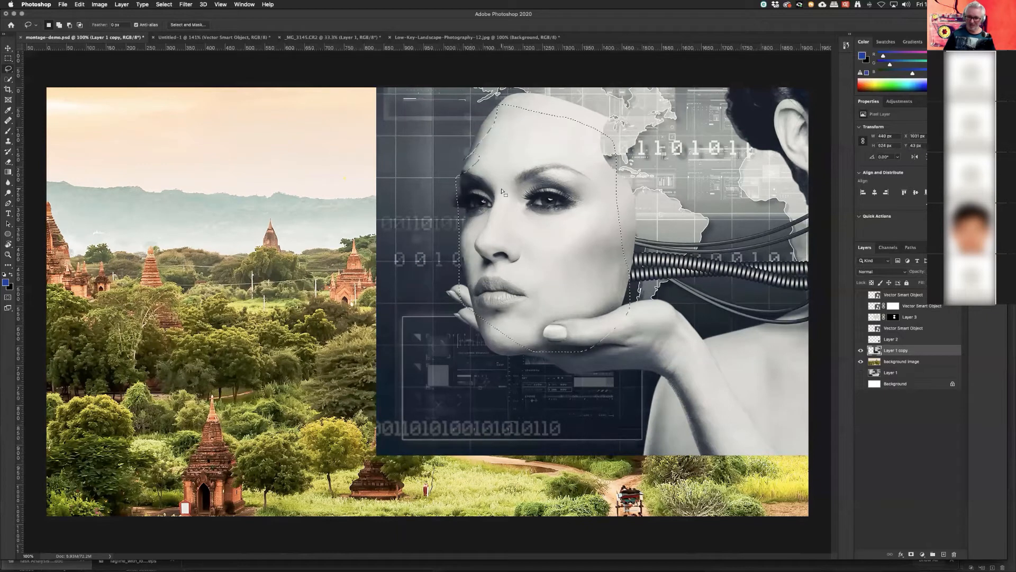
# Step: Invert the face selection, delete everything outside it within the canvas, deselect and move the cut-out face lower left
pyautogui.click(182, 4)
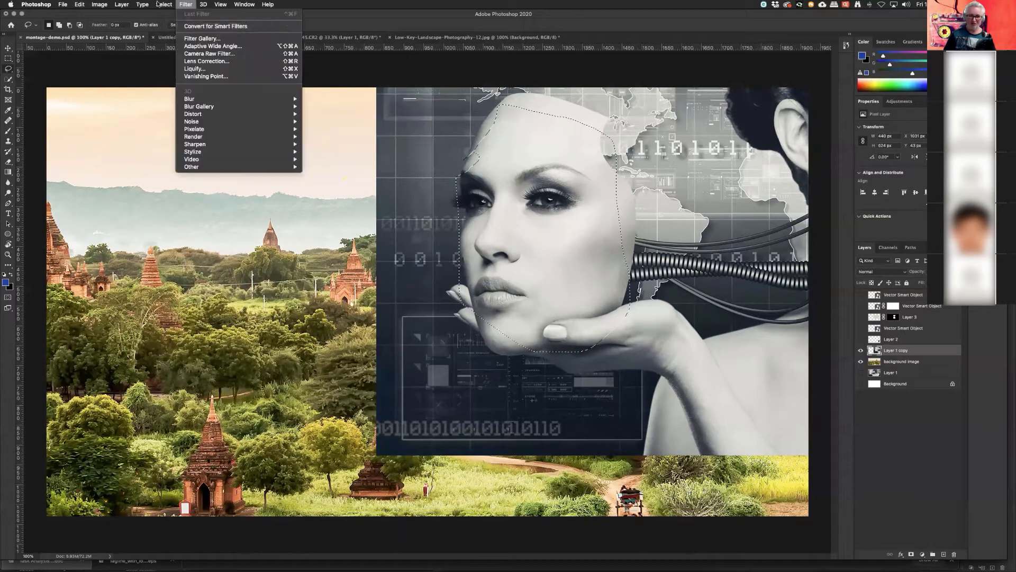
pyautogui.moveTo(159, 5)
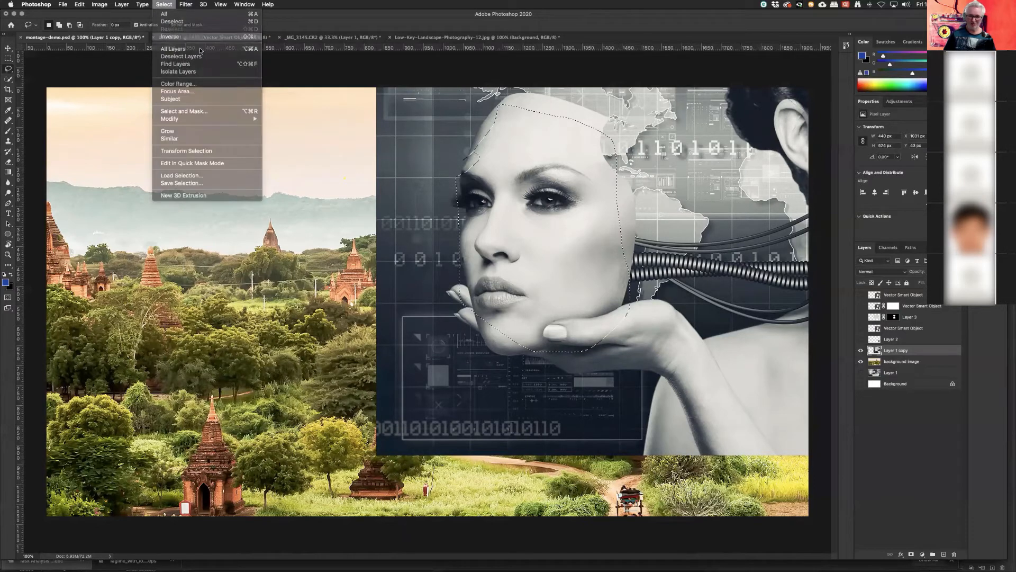
pyautogui.click(165, 14)
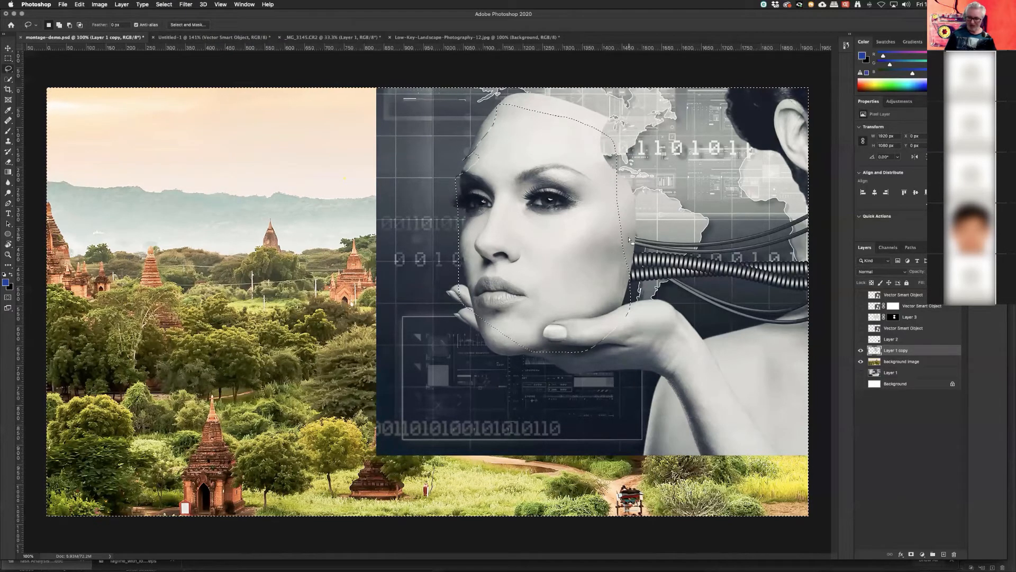
pyautogui.press('Delete')
pyautogui.hotkey('ctrl', 'd')
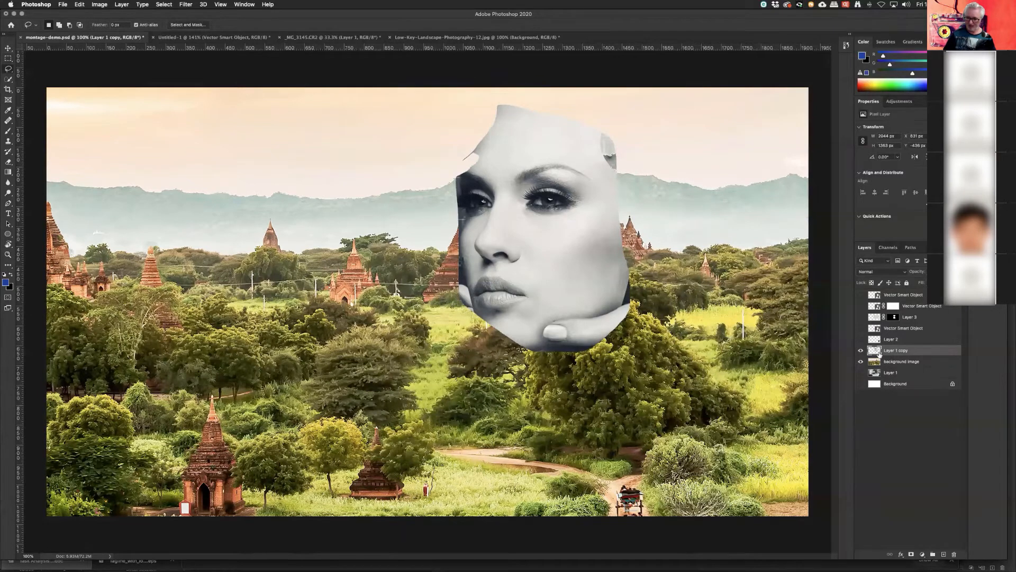
pyautogui.moveTo(594, 277); pyautogui.dragTo(386, 364)
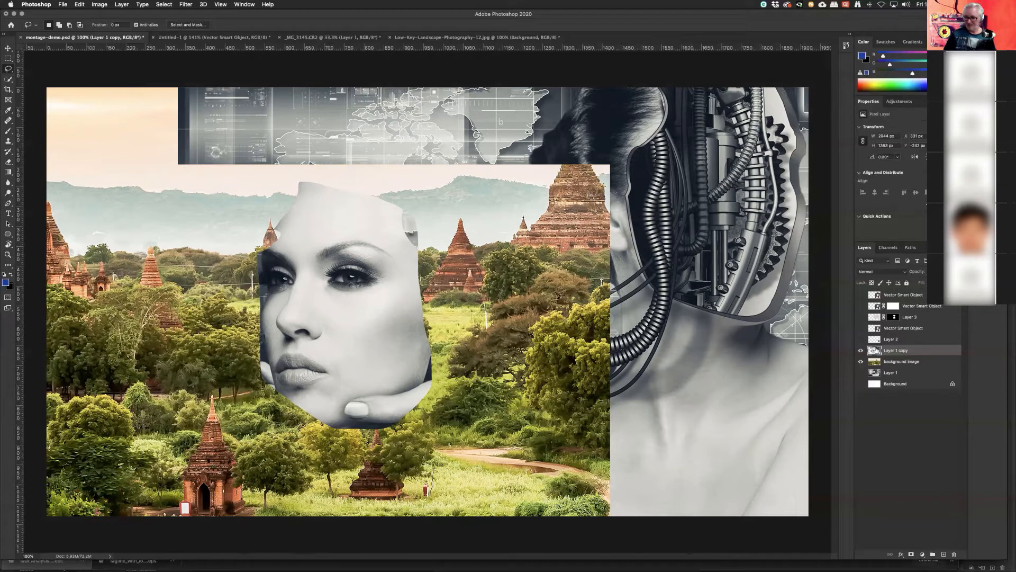
# Step: Delete the cut-up Layer 1 copy, duplicate Layer 1 again, place the new copy above the background image and make it visible
pyautogui.press('Delete')
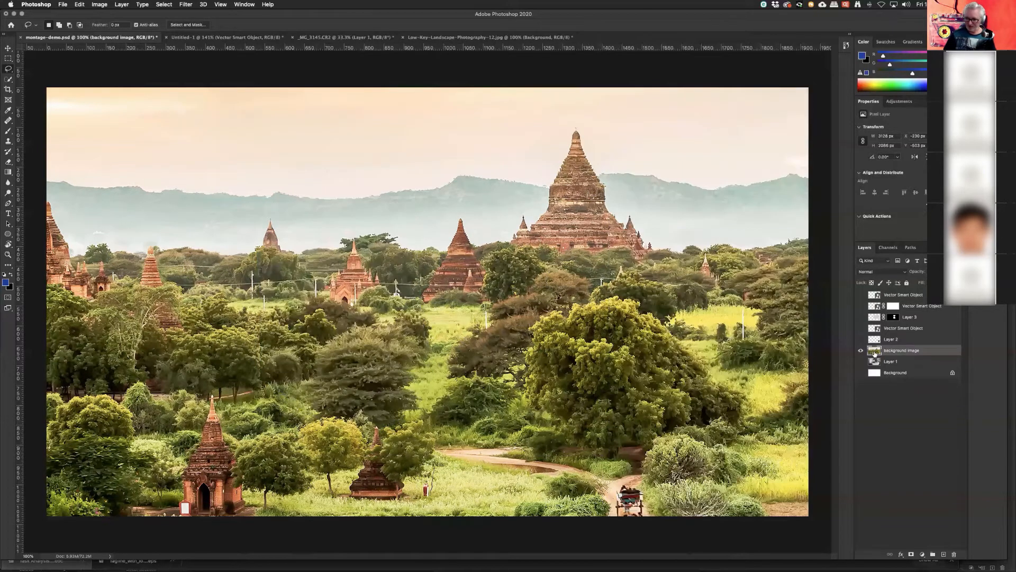
pyautogui.click(876, 362)
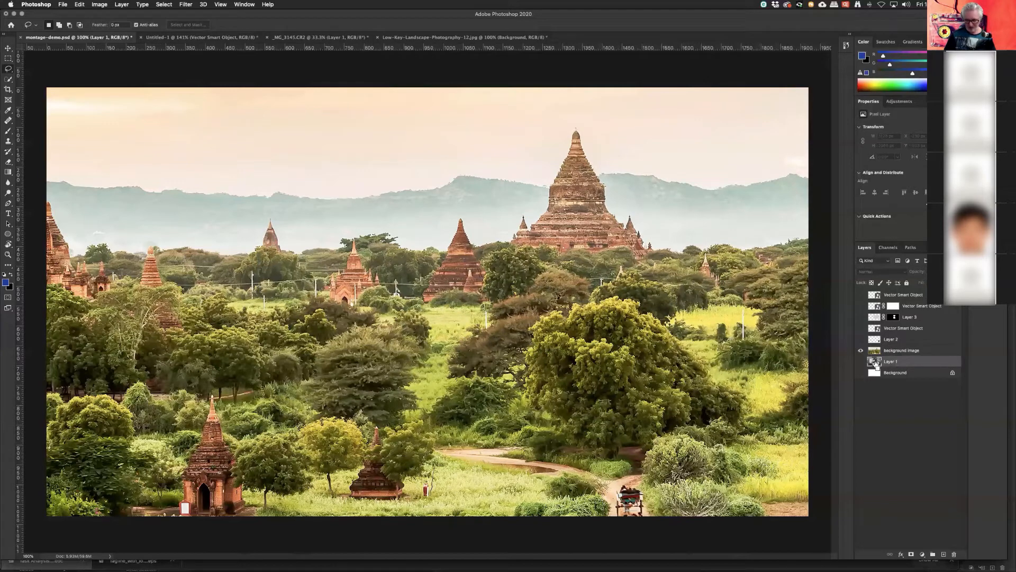
pyautogui.hotkey('ctrl', 'j')
pyautogui.moveTo(876, 365); pyautogui.dragTo(874, 350)
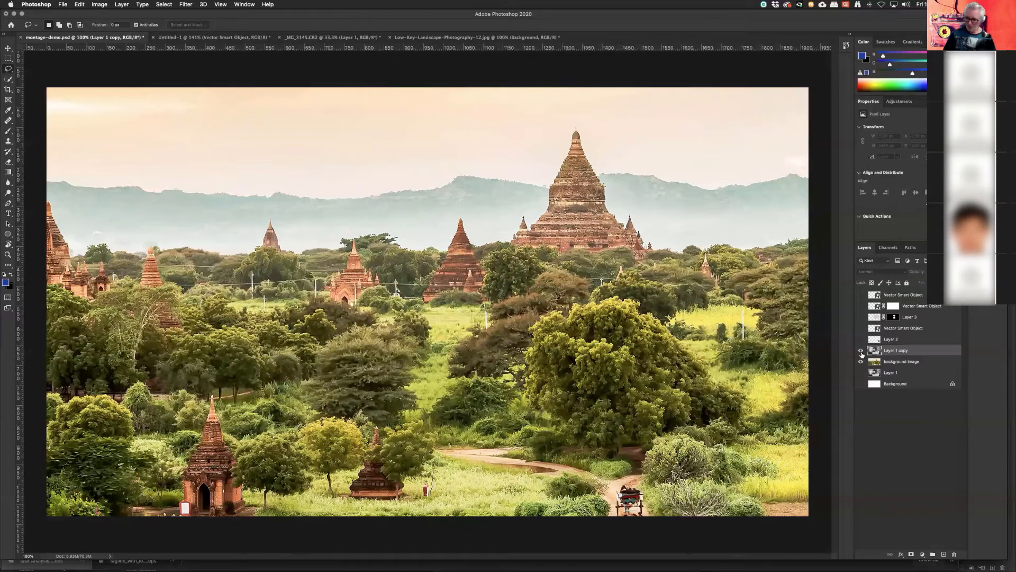
pyautogui.click(860, 351)
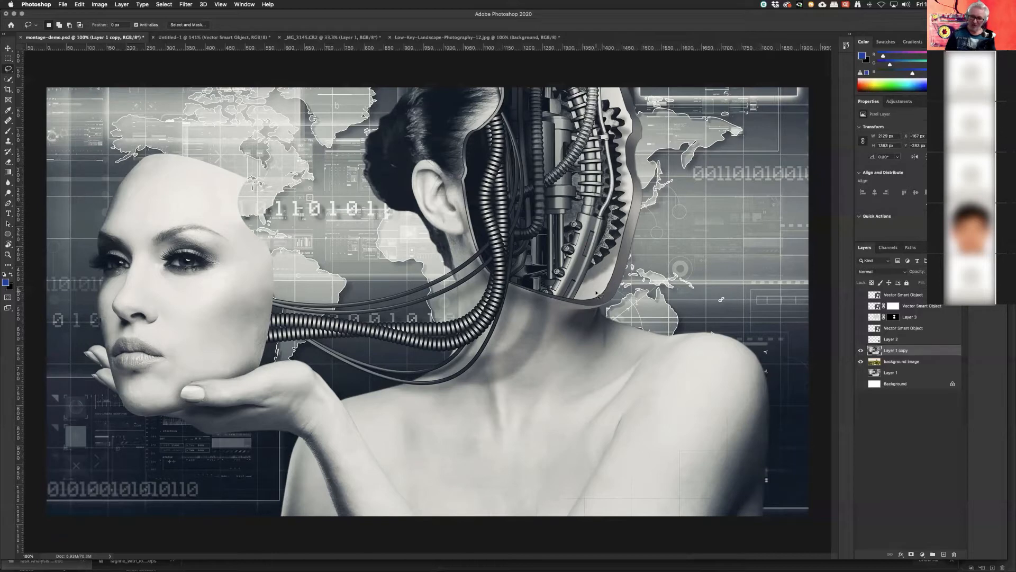
# Step: Select the face on Layer 1 copy with a rectangular marquee of about 500 by 680 px
pyautogui.click(8, 59)
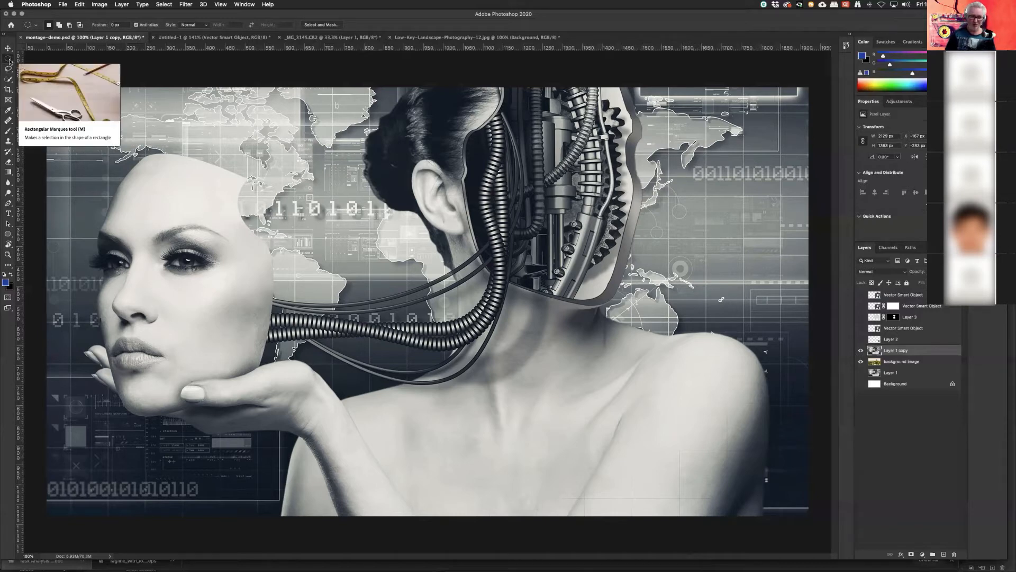
pyautogui.hotkey('shift', 'm')
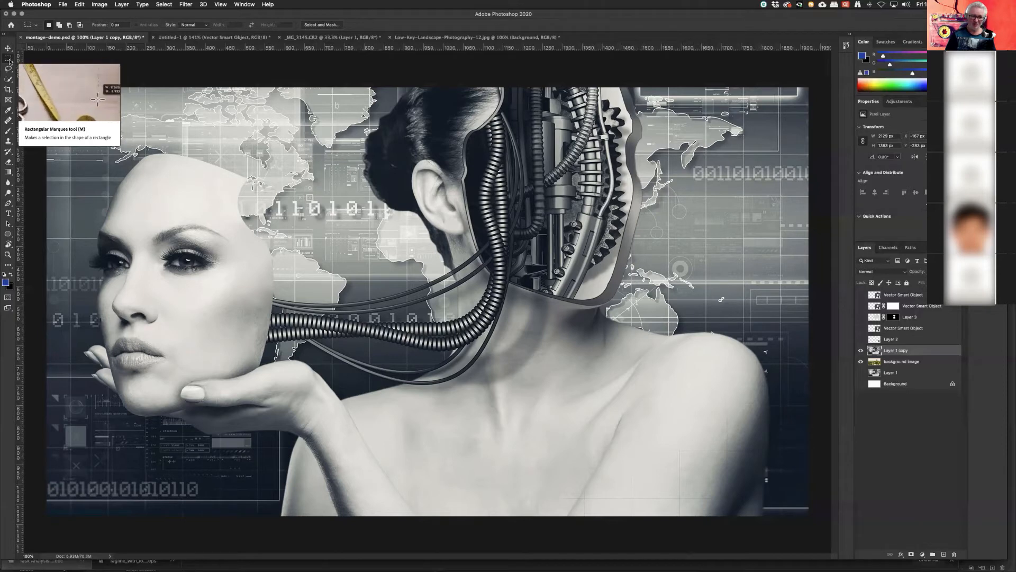
pyautogui.hotkey('shift', 'm')
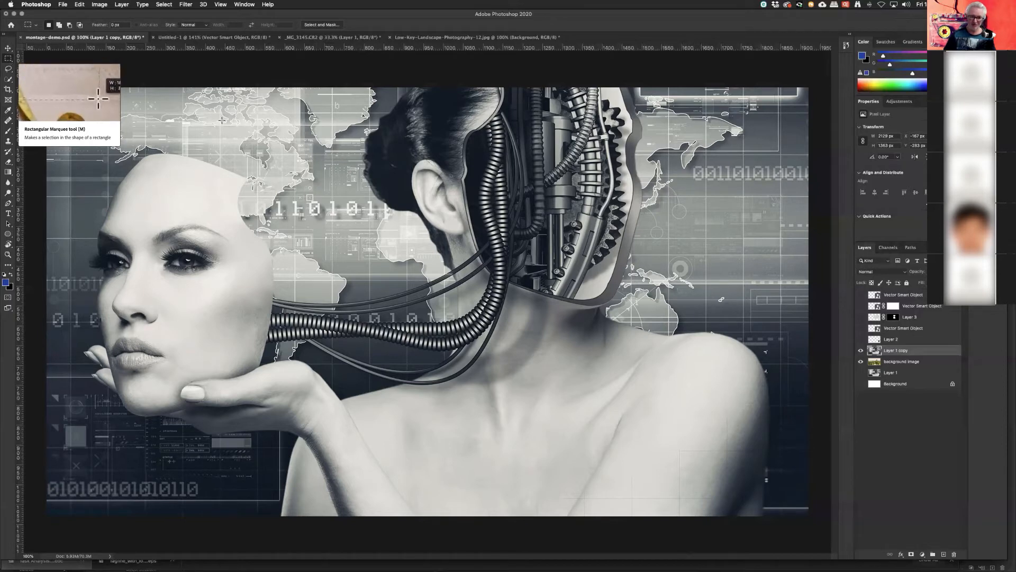
pyautogui.moveTo(239, 180); pyautogui.dragTo(280, 423)
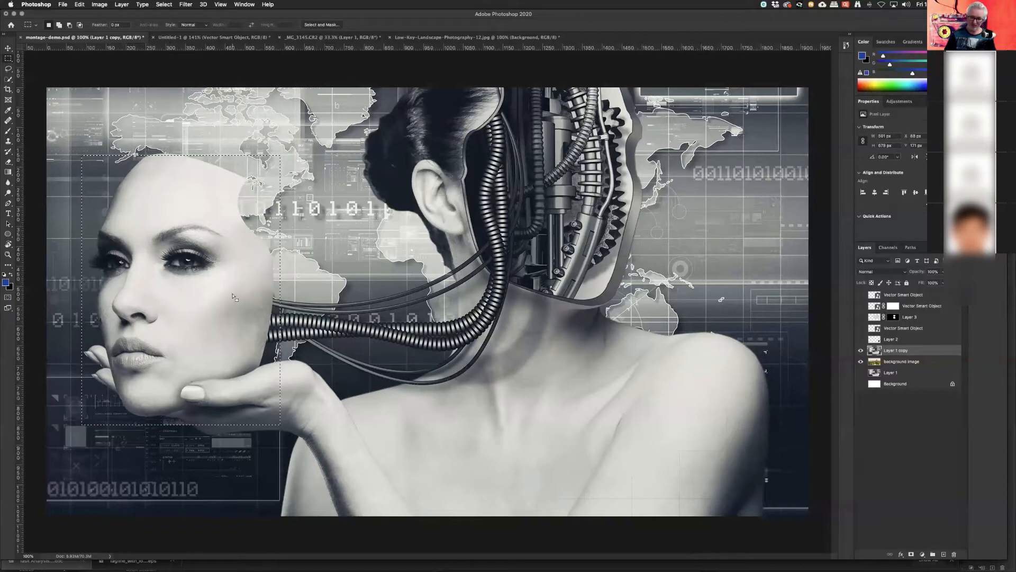
# Step: Clear the rectangular selection, draw a freehand Lasso selection of about 155 by 100 px on the forehead, and deselect it
pyautogui.click(313, 296)
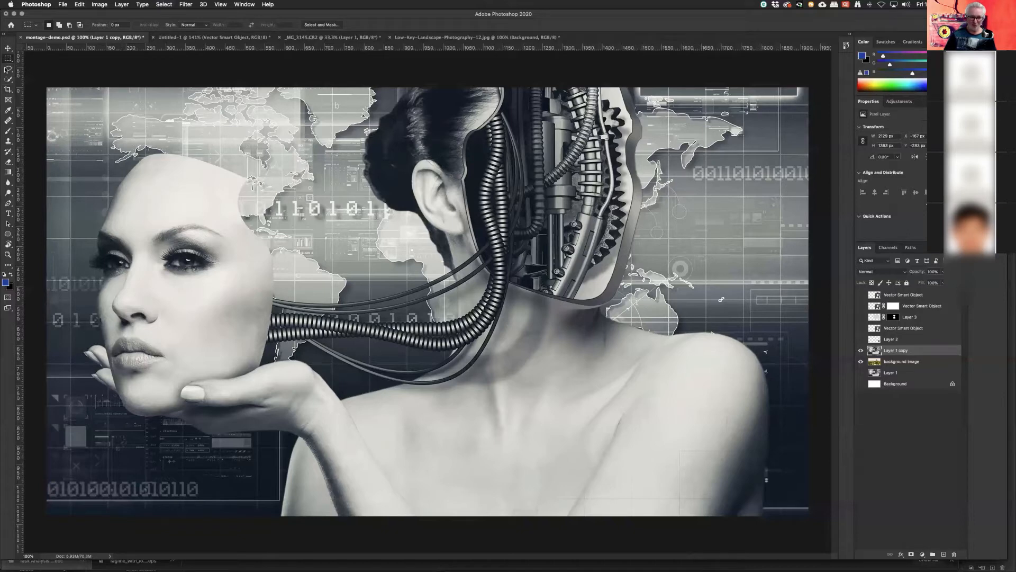
pyautogui.rightClick(8, 59)
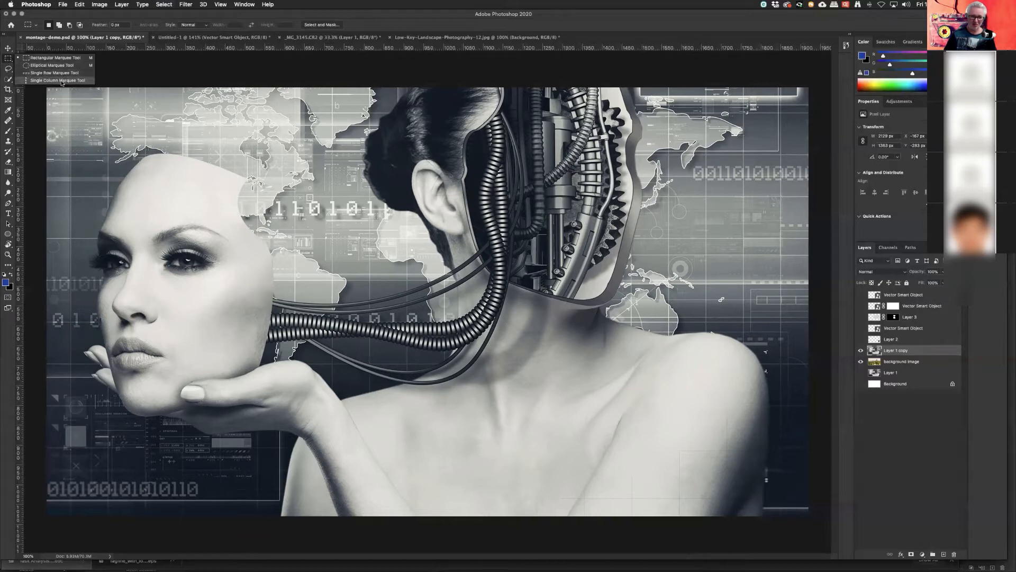
pyautogui.click(9, 70)
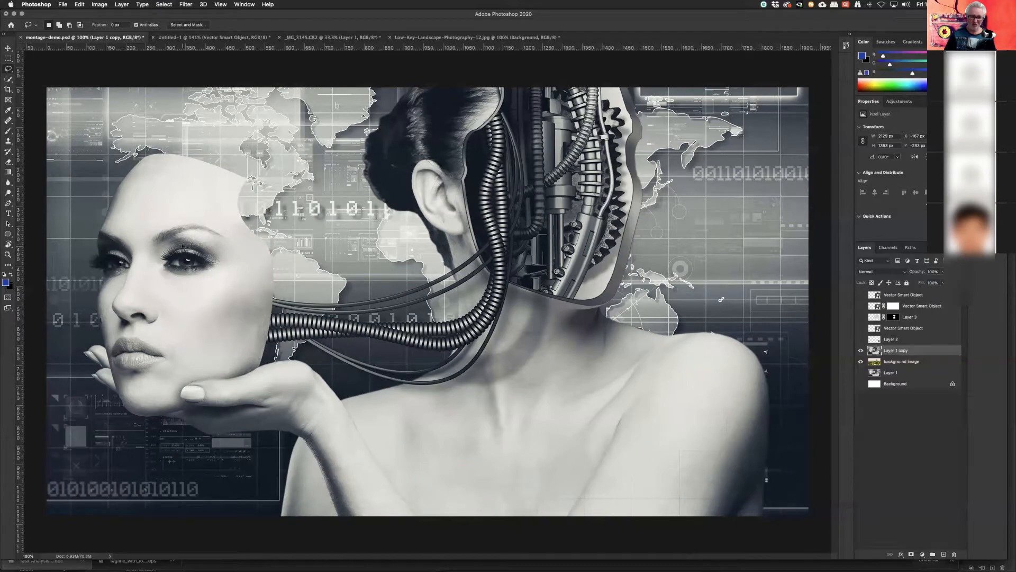
pyautogui.scroll(10, 165, 249)
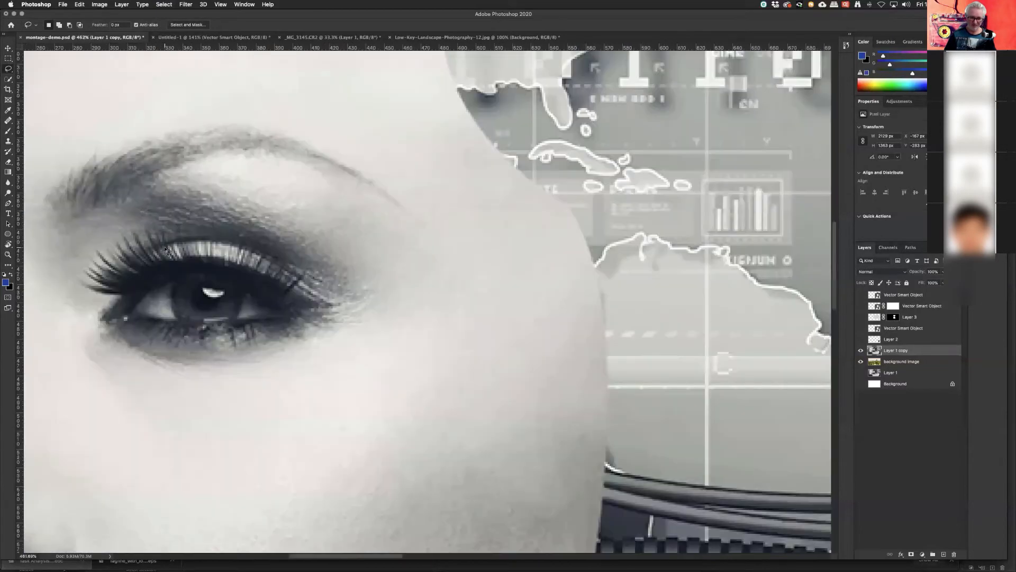
pyautogui.scroll(-6, 476, 310)
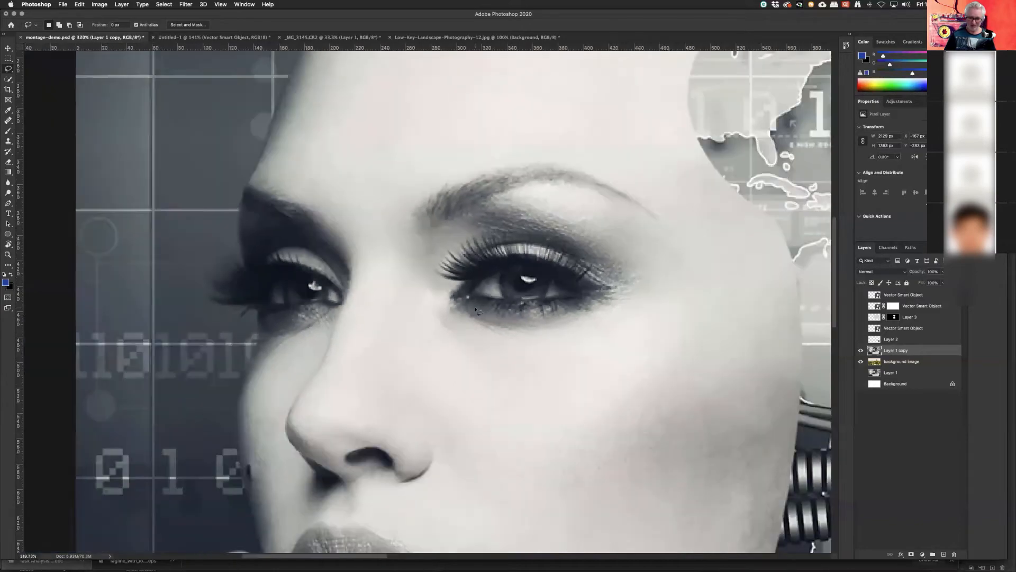
pyautogui.scroll(-5, 476, 309)
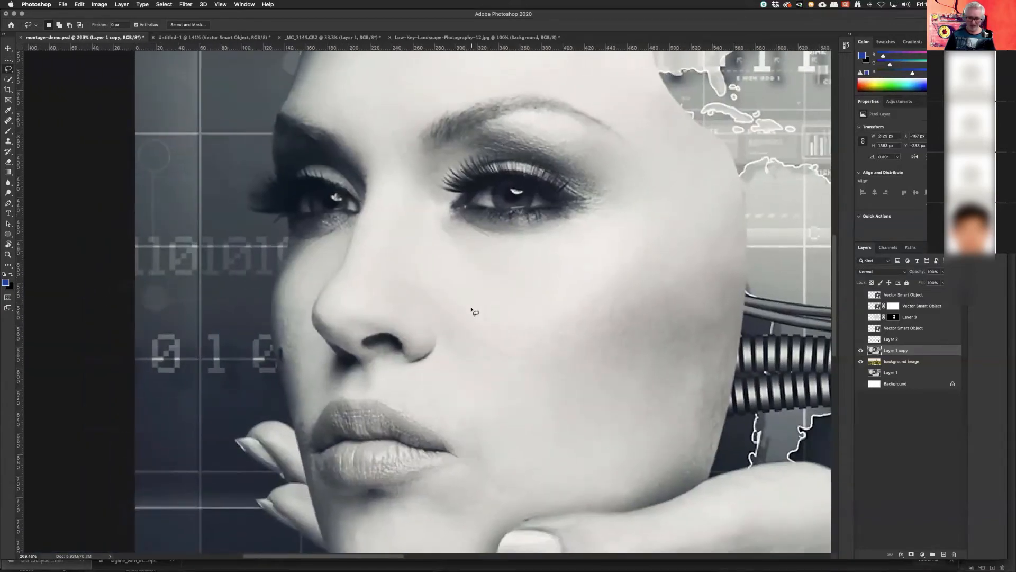
pyautogui.hscroll(10, 471, 309)
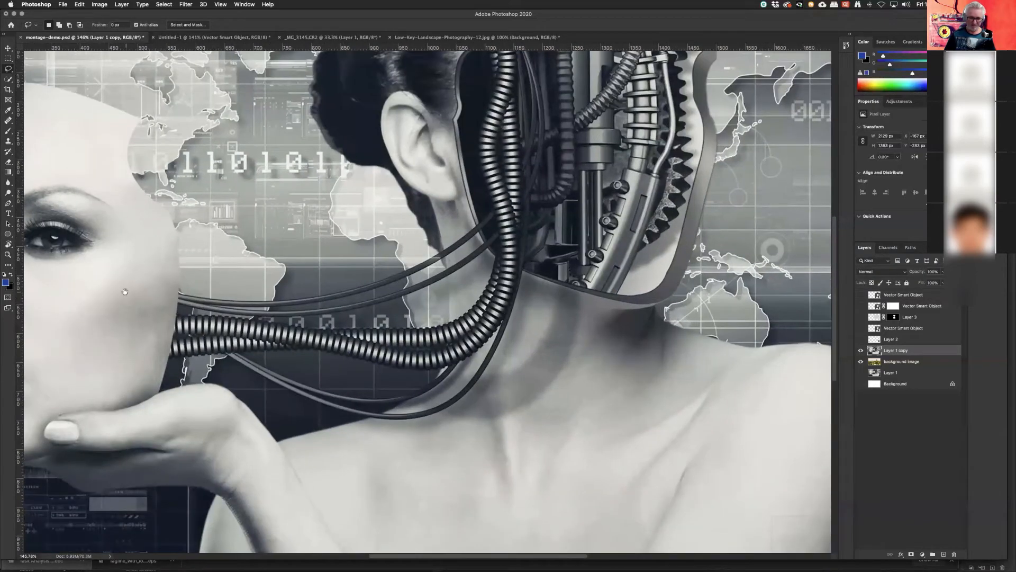
pyautogui.moveTo(125, 291); pyautogui.dragTo(439, 296)
pyautogui.scroll(3, 426, 312)
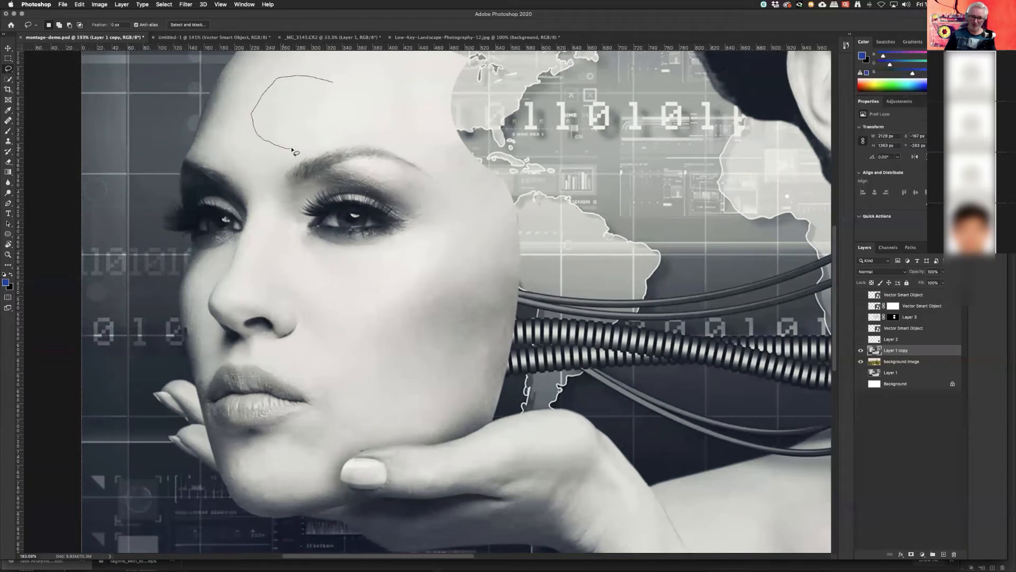
pyautogui.moveTo(357, 145)
pyautogui.mouseDown()
pyautogui.moveTo(370, 129)
pyautogui.moveTo(339, 84)
pyautogui.mouseUp()
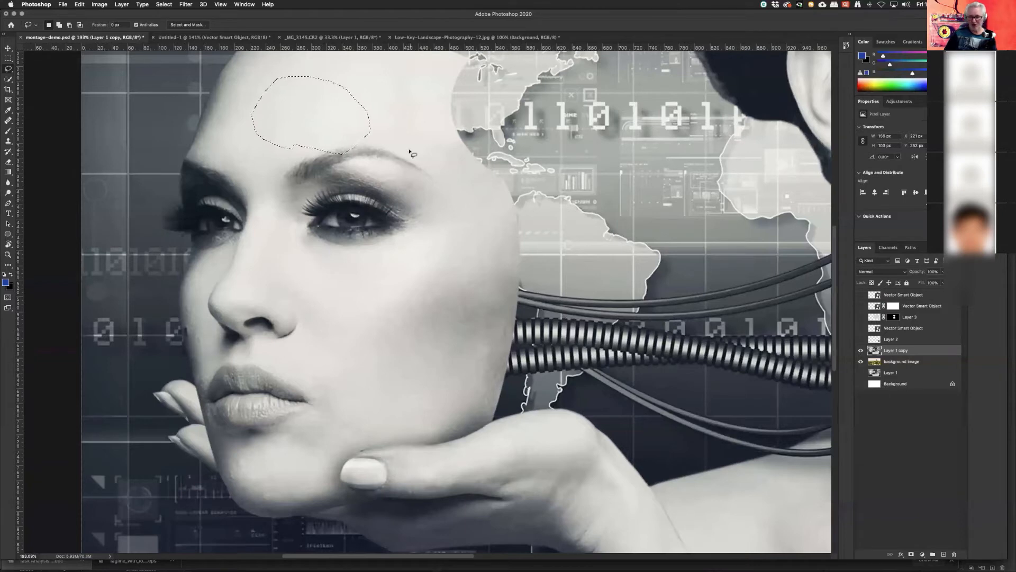
pyautogui.click(410, 119)
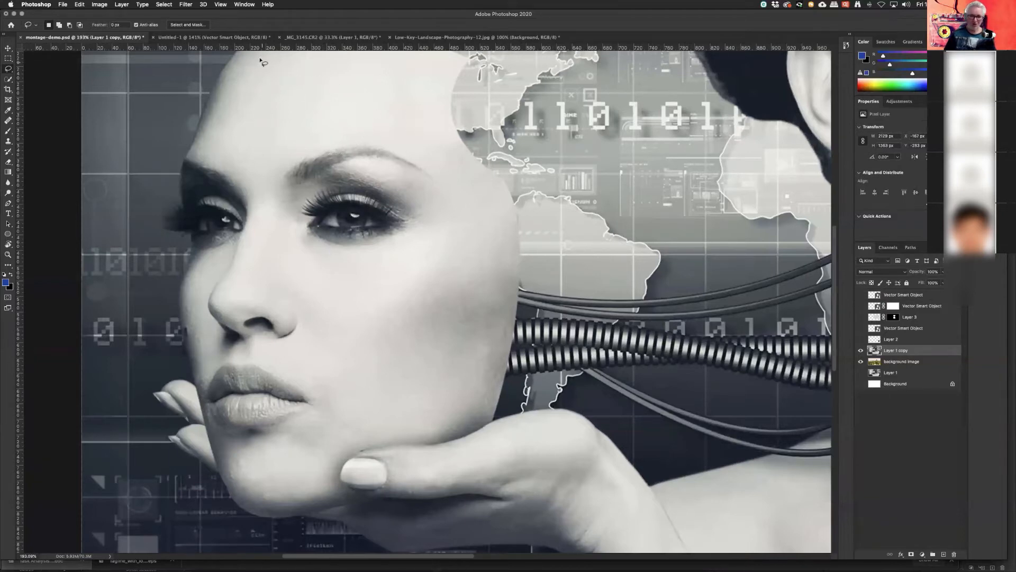
# Step: Trace the face's outer profile from forehead to chin with straight Lasso segments, close the selection across the cheek and forehead, and deselect it
pyautogui.click(232, 57)
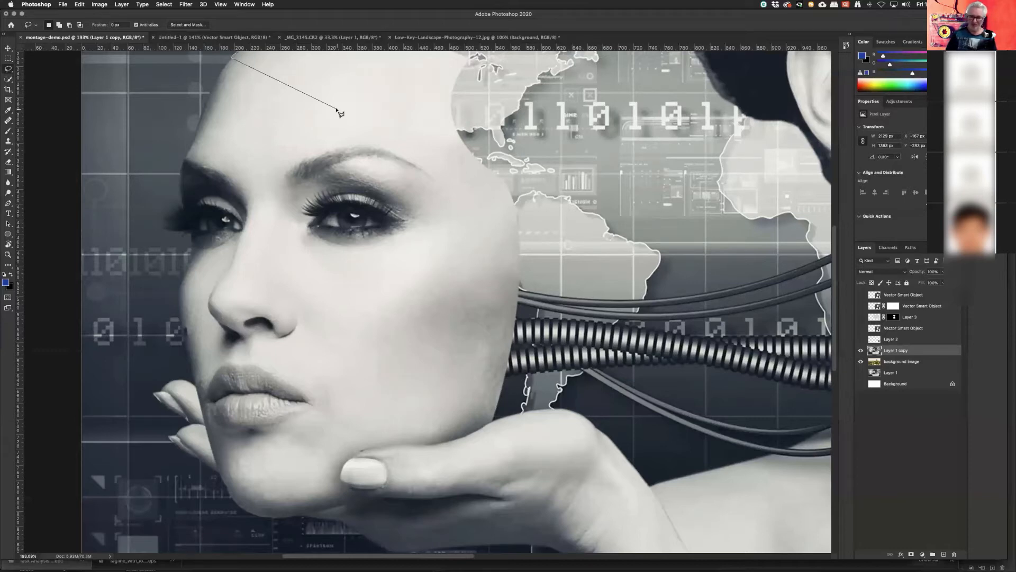
pyautogui.click(221, 74)
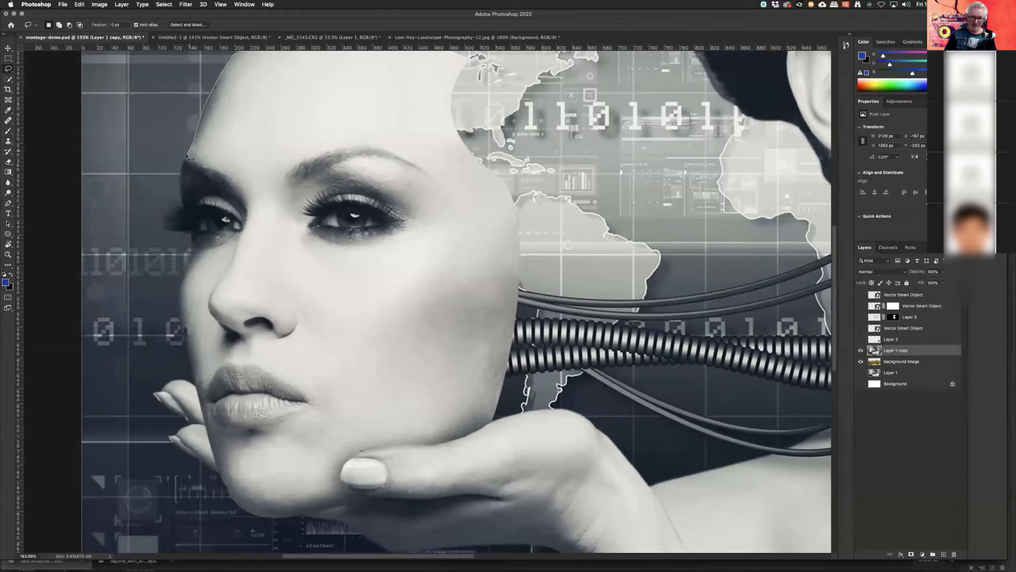
pyautogui.click(180, 172)
pyautogui.click(179, 295)
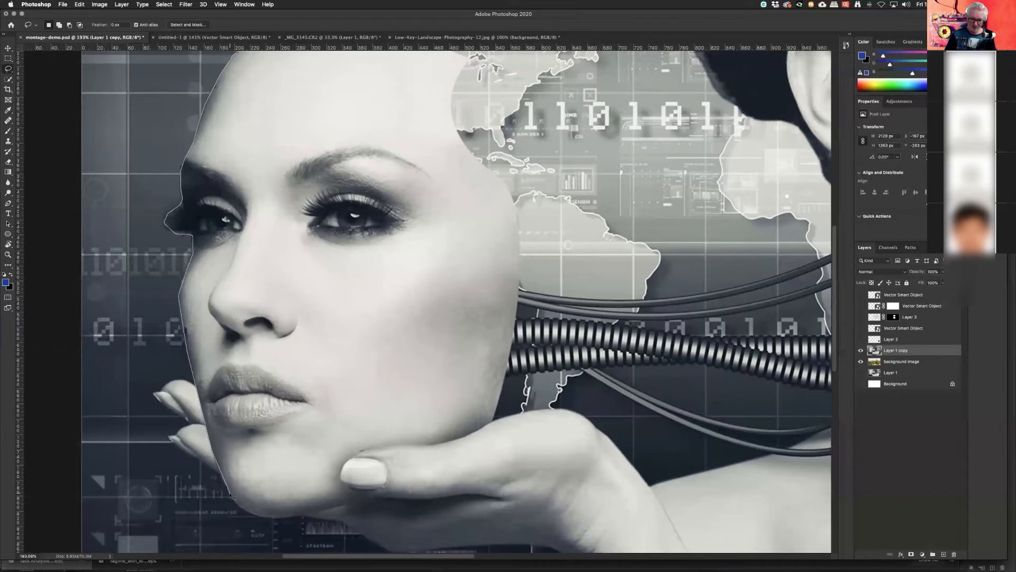
pyautogui.click(248, 505)
pyautogui.click(475, 276)
pyautogui.click(446, 216)
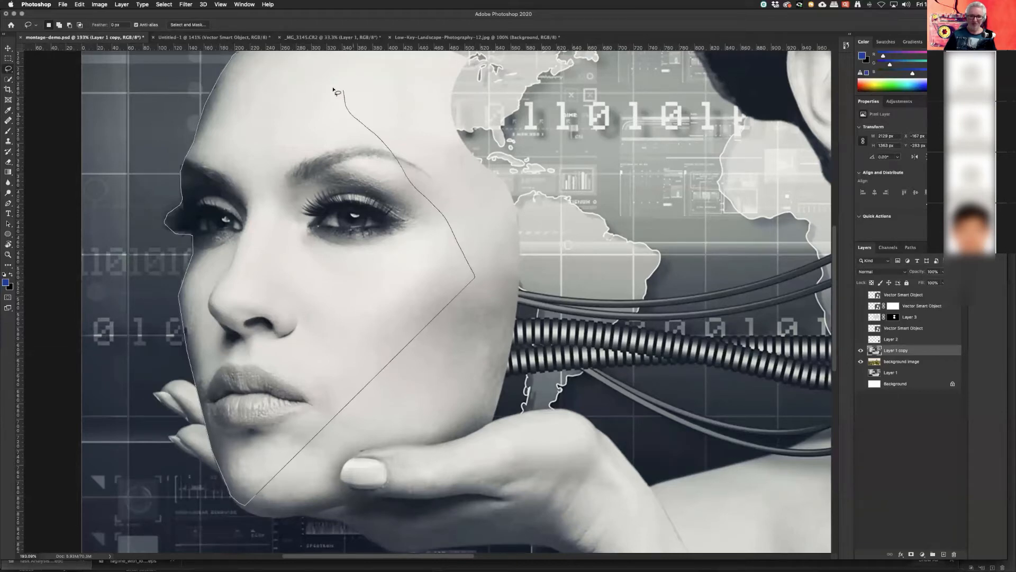
pyautogui.click(344, 90)
pyautogui.click(286, 66)
pyautogui.click(238, 53)
pyautogui.click(238, 54)
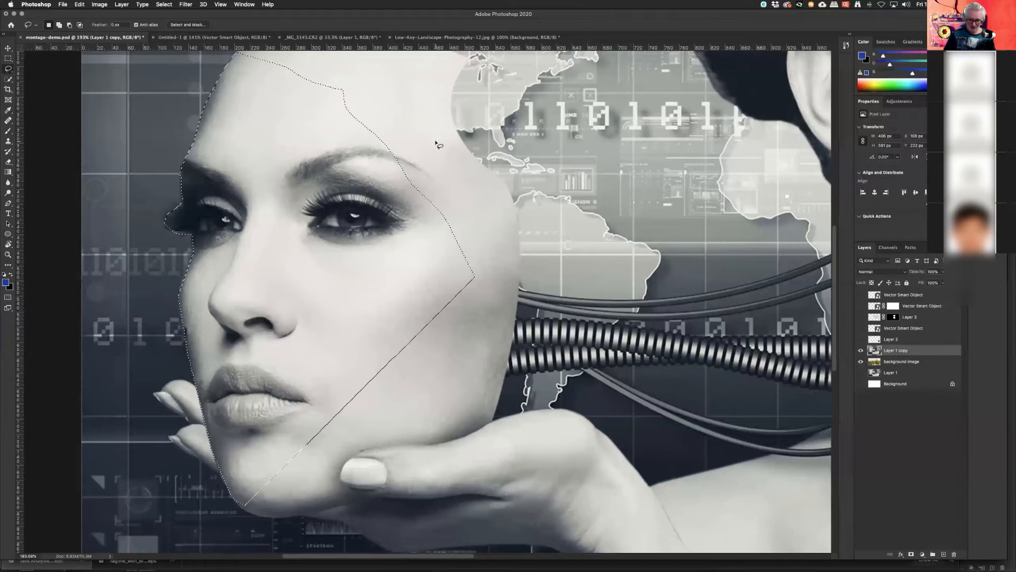
pyautogui.press('super+d')
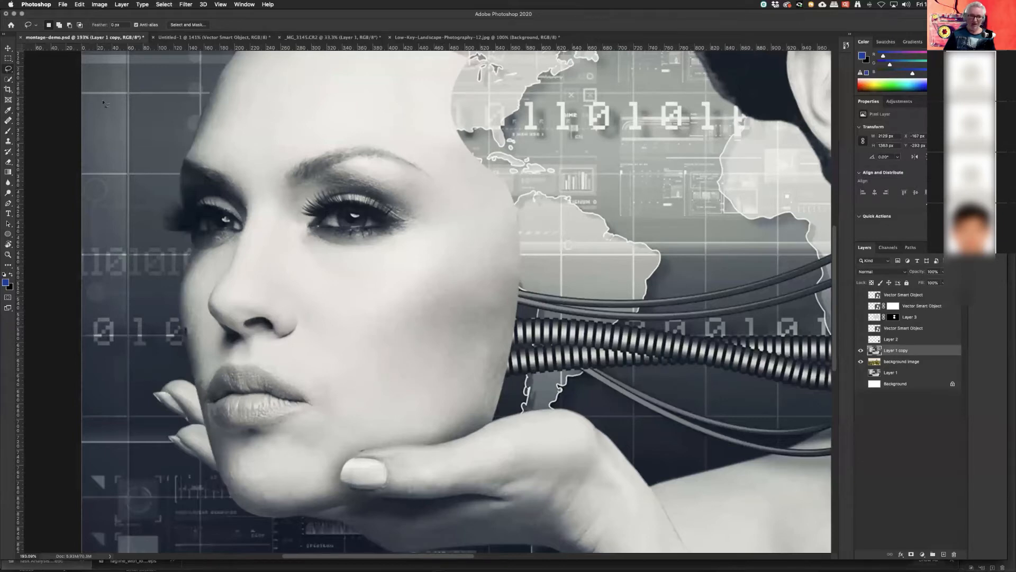
# Step: Trace the upper part of the face down to below the nose with the Magnetic Lasso tool, close the selection and deselect it
pyautogui.click(7, 69)
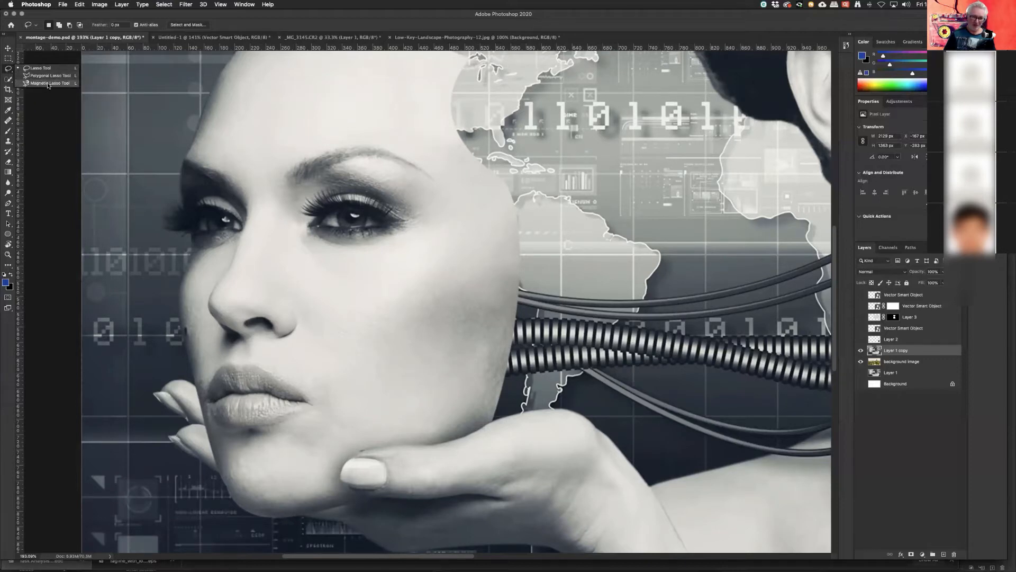
pyautogui.click(49, 84)
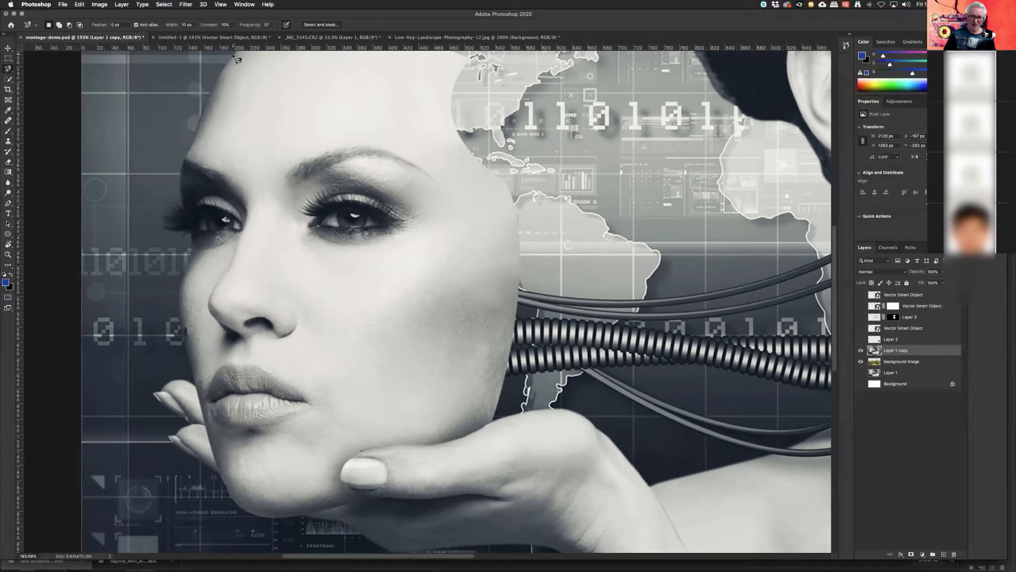
pyautogui.scroll(3, 265, 85)
pyautogui.hscroll(-2, 264, 84)
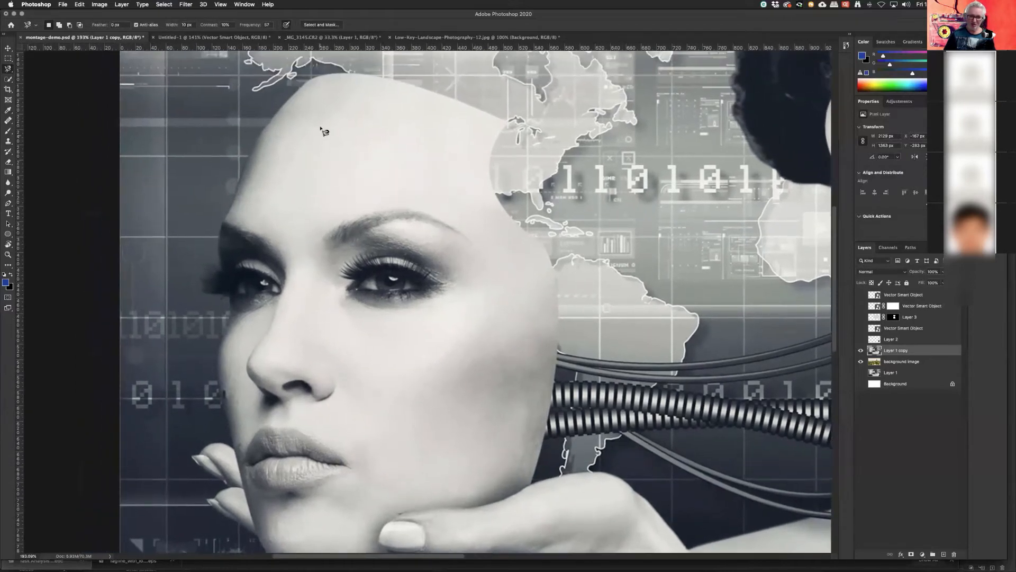
pyautogui.click(311, 79)
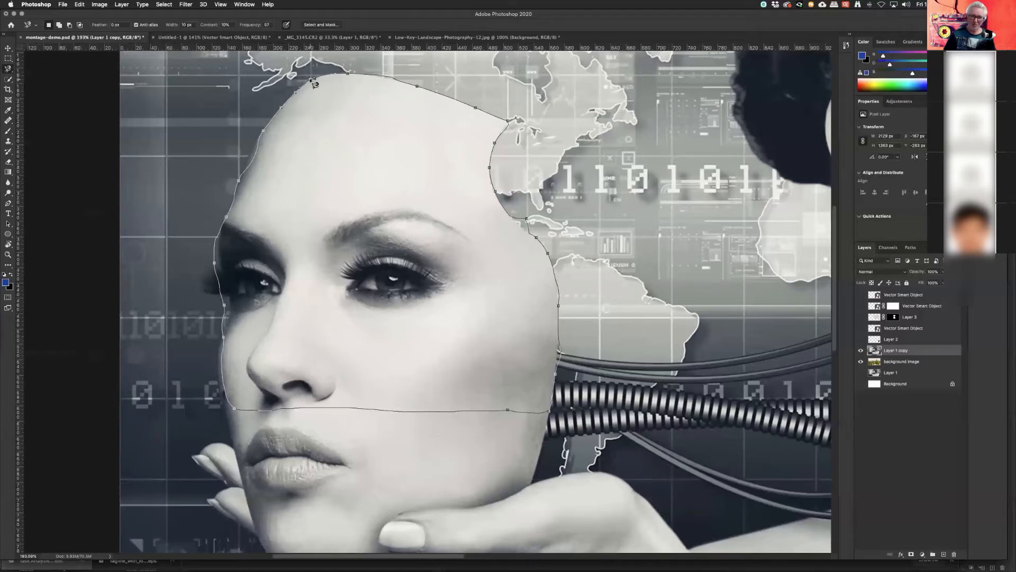
pyautogui.click(312, 81)
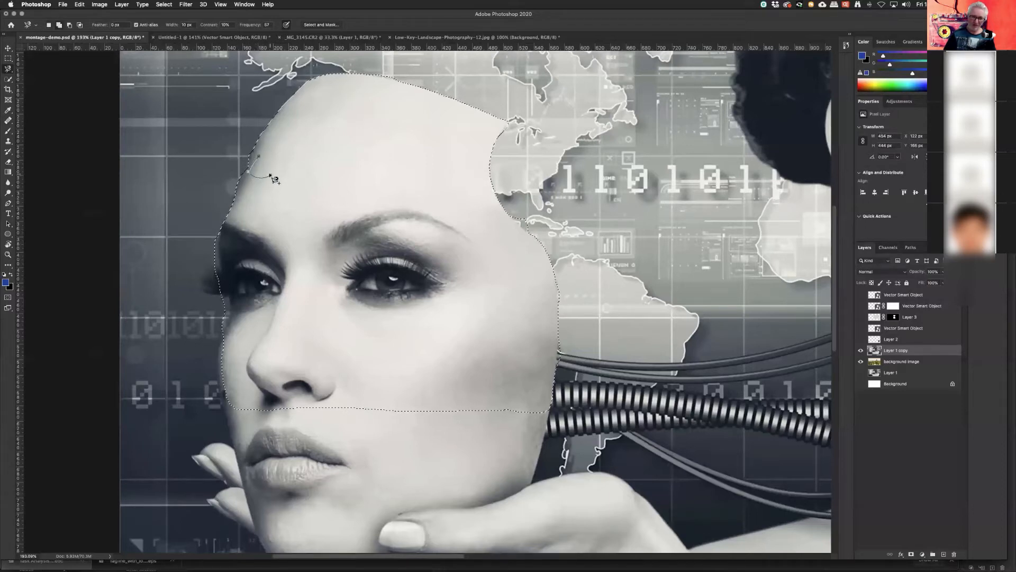
pyautogui.press('Escape')
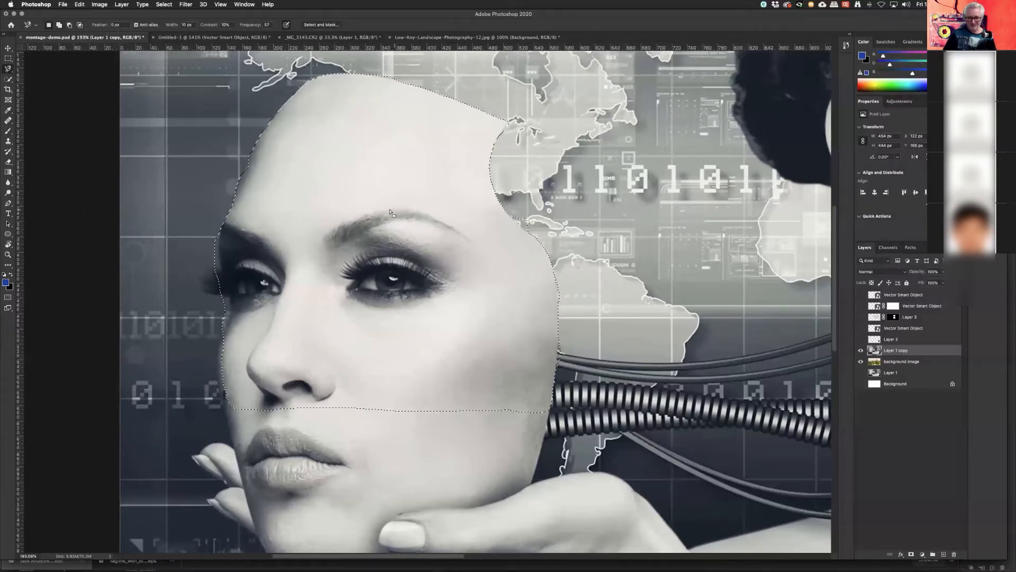
pyautogui.press('super+d')
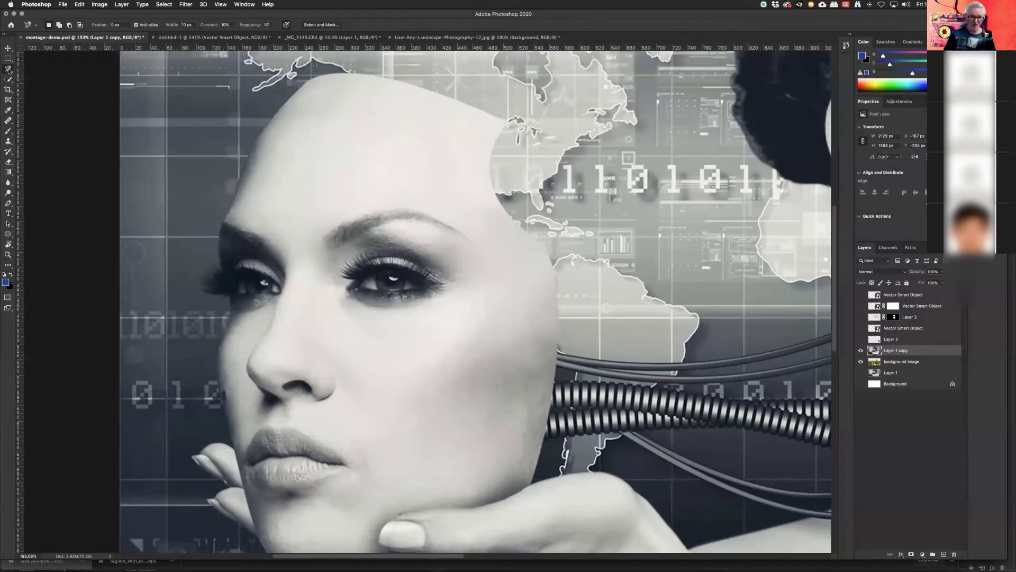
# Step: Roughly select the whole face just inside its outline with straight Lasso segments, from the forehead around the chin and cheek
pyautogui.moveTo(8, 69); pyautogui.dragTo(40, 69)
pyautogui.click(322, 79)
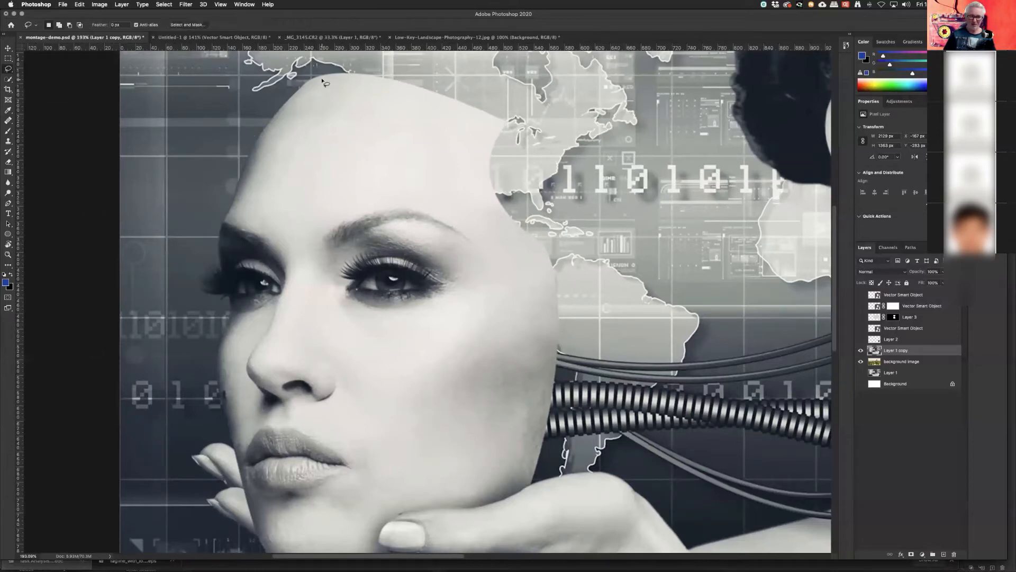
pyautogui.click(271, 133)
pyautogui.click(243, 192)
pyautogui.click(229, 248)
pyautogui.click(240, 264)
pyautogui.click(237, 361)
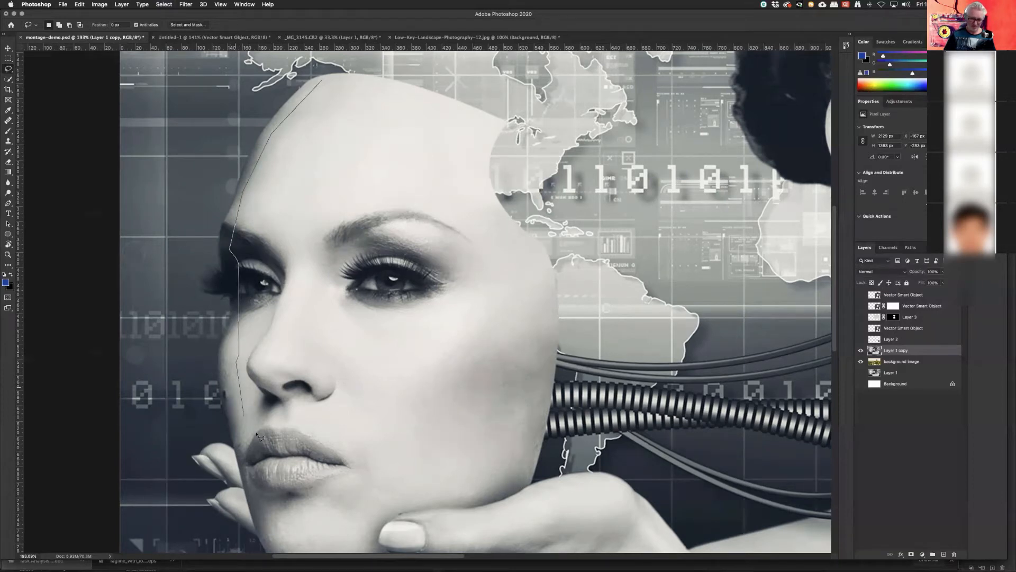
pyautogui.click(244, 469)
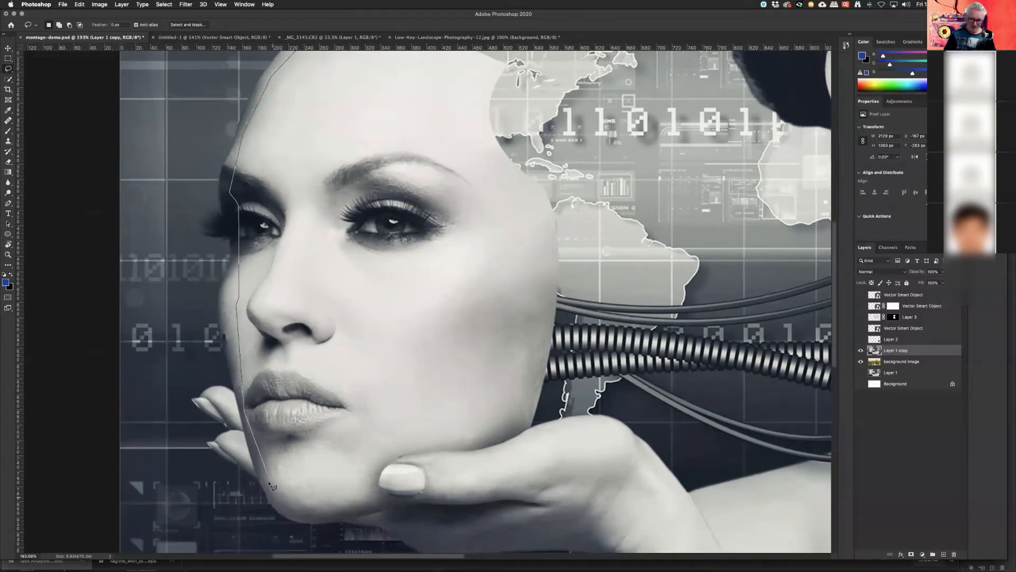
pyautogui.click(288, 496)
pyautogui.click(362, 509)
pyautogui.click(422, 489)
pyautogui.click(506, 462)
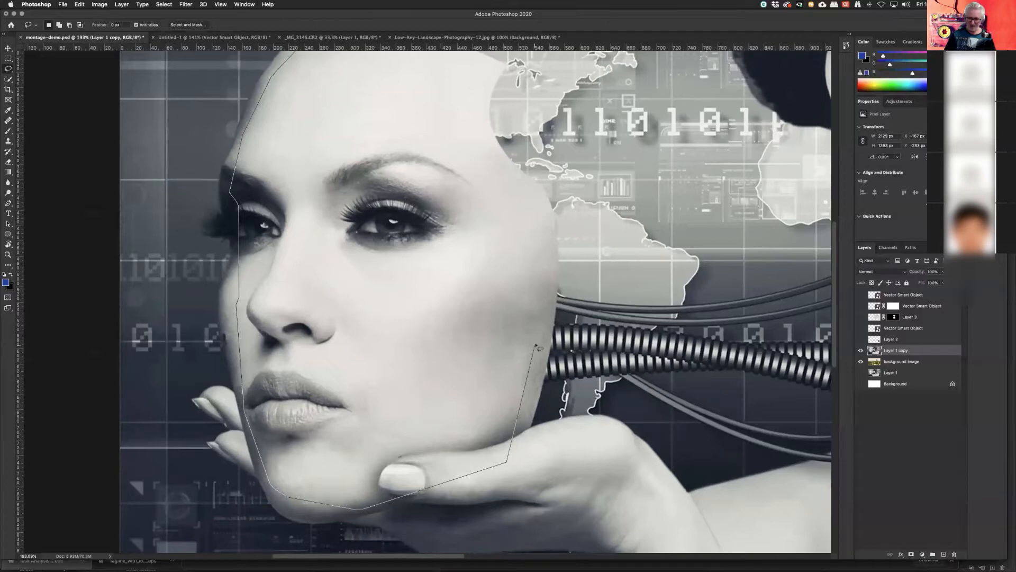
pyautogui.click(546, 241)
pyautogui.click(487, 153)
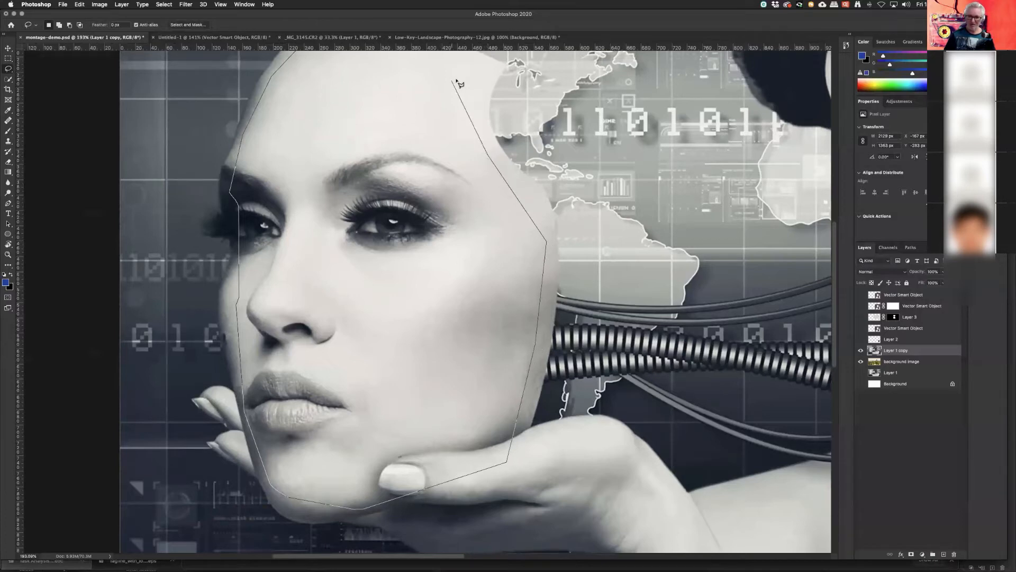
pyautogui.click(479, 87)
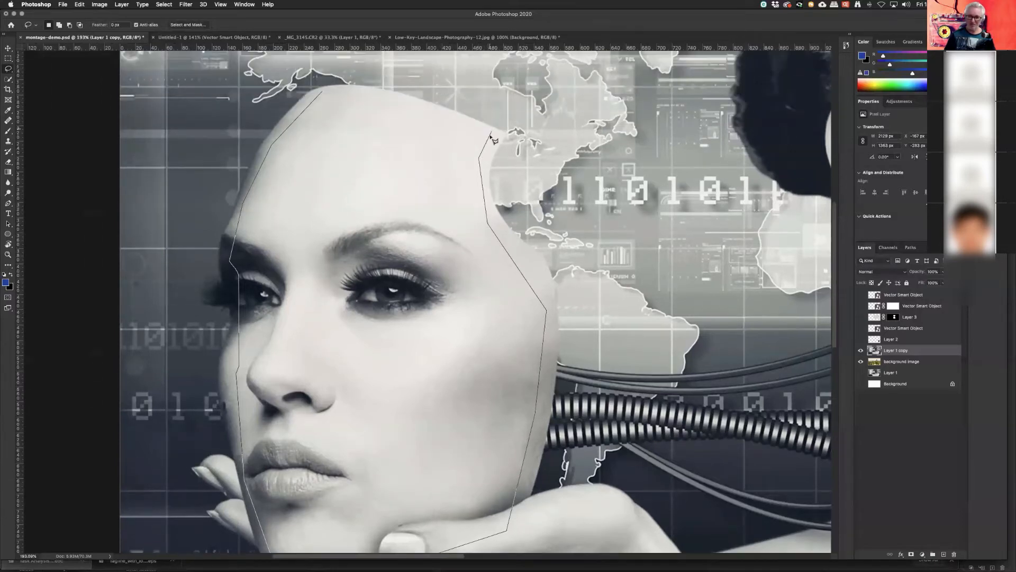
pyautogui.click(489, 135)
pyautogui.click(386, 99)
pyautogui.click(323, 94)
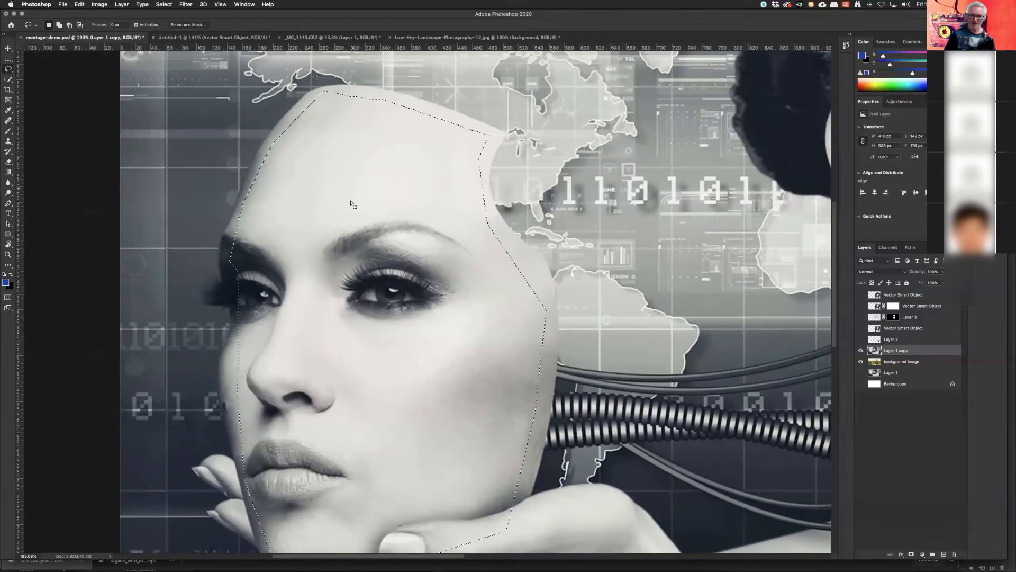
# Step: Open the face selection in Select and Mask, enable Smart Radius and slightly increase the edge detection radius
pyautogui.click(187, 25)
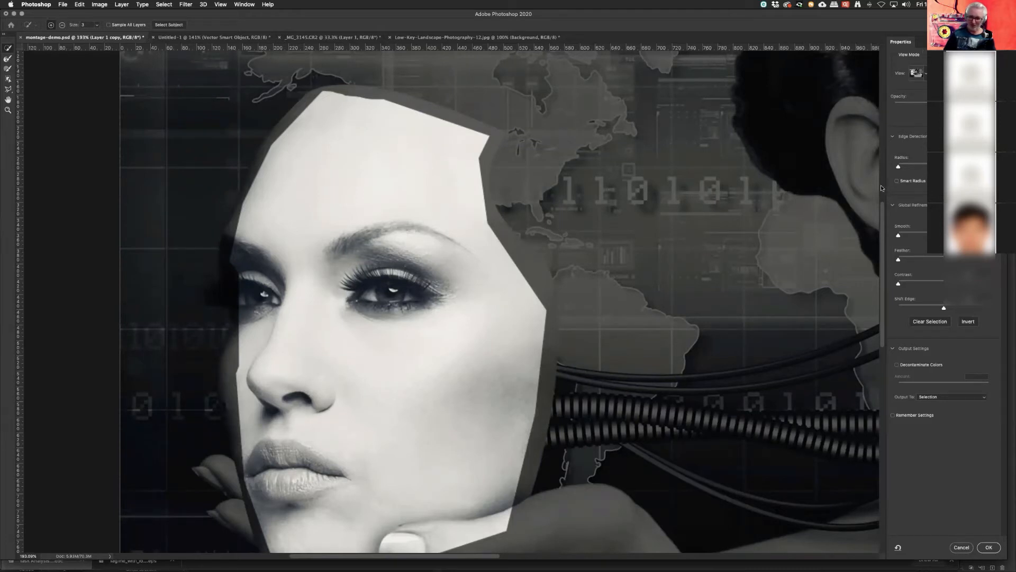
pyautogui.click(897, 182)
pyautogui.moveTo(900, 168); pyautogui.dragTo(907, 168)
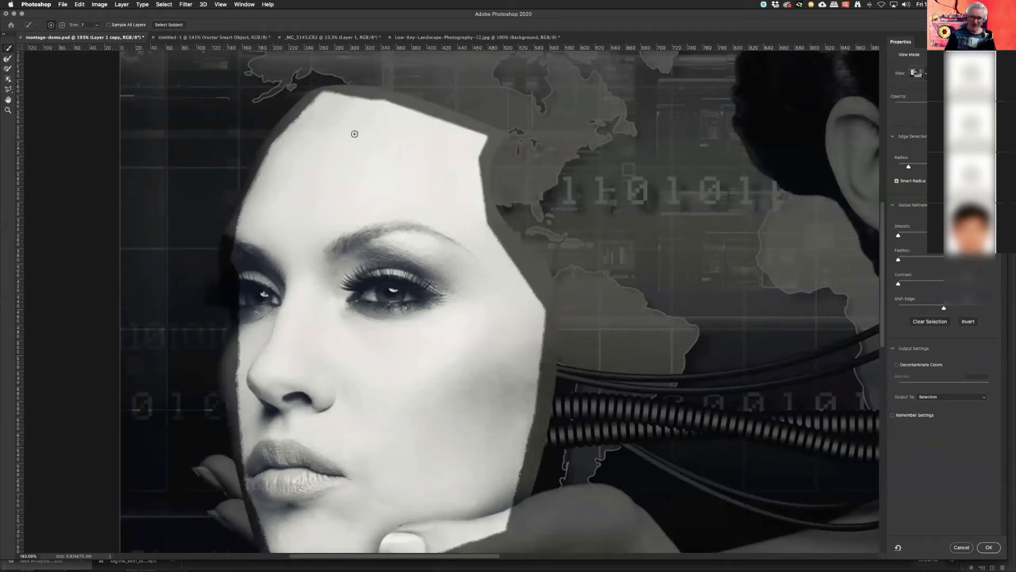
# Step: Enlarge and shrink the Quick Selection brush repeatedly to compare sizes, leaving it small enough for working along the face's edge
pyautogui.press(']')
pyautogui.press(']')
pyautogui.press(']')
pyautogui.press(']')
pyautogui.press(']')
pyautogui.press('[')
pyautogui.press('[')
pyautogui.press('[')
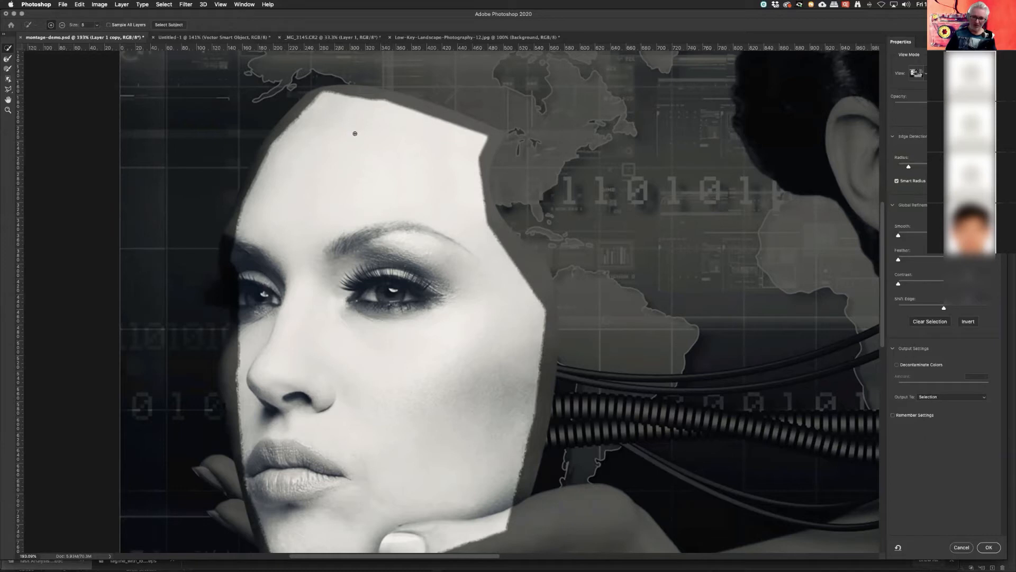
pyautogui.press(']')
pyautogui.press(']')
pyautogui.press(']')
pyautogui.press('[')
pyautogui.press('[')
pyautogui.press('[')
pyautogui.press(']')
pyautogui.press(']')
pyautogui.press(']')
pyautogui.press(']')
pyautogui.press('[')
pyautogui.press('[')
pyautogui.press('[')
pyautogui.press('[')
pyautogui.press(']')
pyautogui.press(']')
pyautogui.press('[')
pyautogui.press('[')
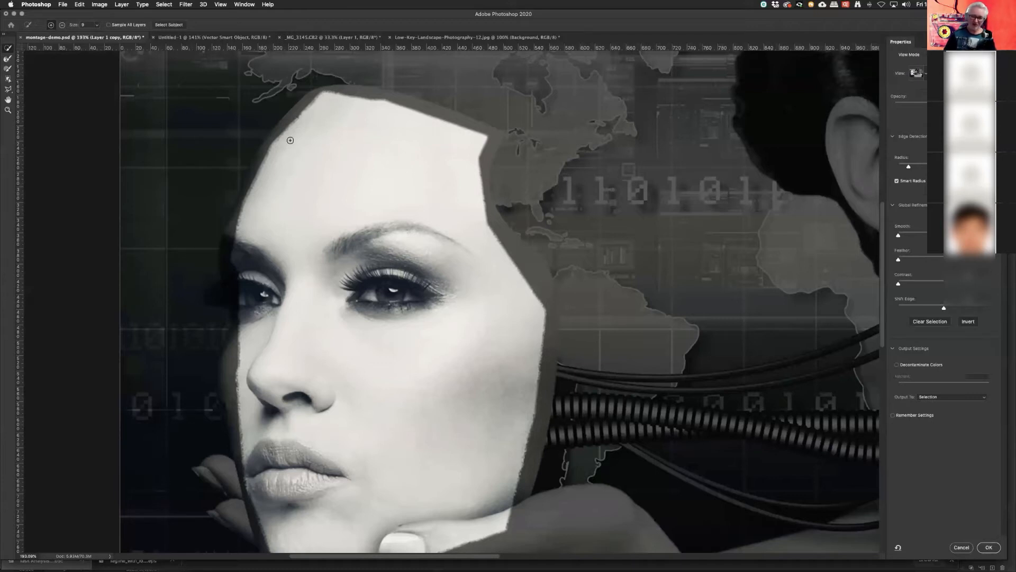
# Step: Extend the selection to the edges of the forehead, temple and cheek, subtracting the world-map area picked up beside the temple
pyautogui.moveTo(292, 141)
pyautogui.mouseDown()
pyautogui.moveTo(322, 99)
pyautogui.moveTo(445, 123)
pyautogui.mouseUp()
pyautogui.moveTo(484, 240)
pyautogui.mouseDown()
pyautogui.moveTo(539, 294)
pyautogui.moveTo(532, 333)
pyautogui.mouseUp()
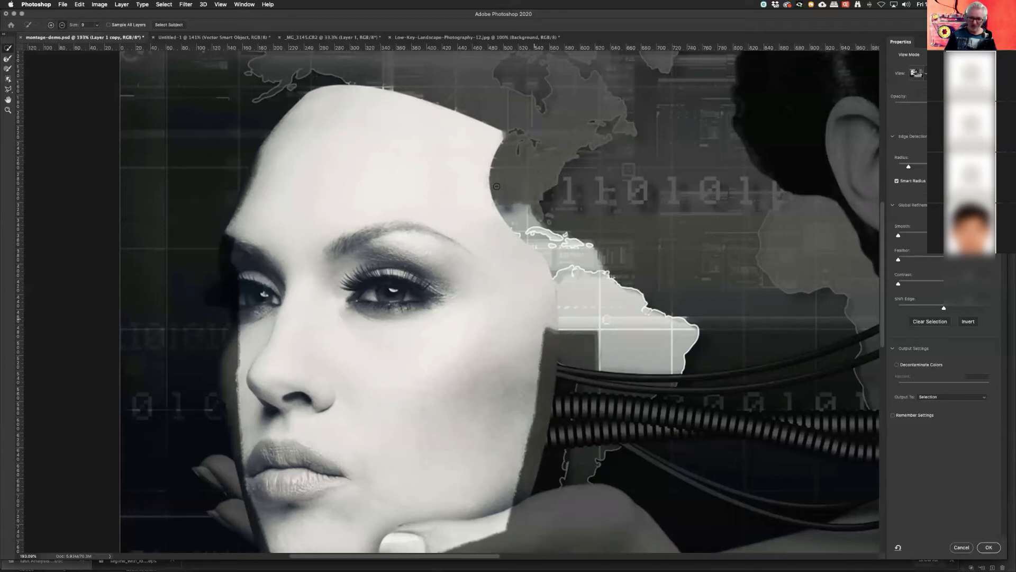
pyautogui.moveTo(495, 186)
pyautogui.mouseDown()
pyautogui.moveTo(574, 282)
pyautogui.moveTo(577, 346)
pyautogui.mouseUp()
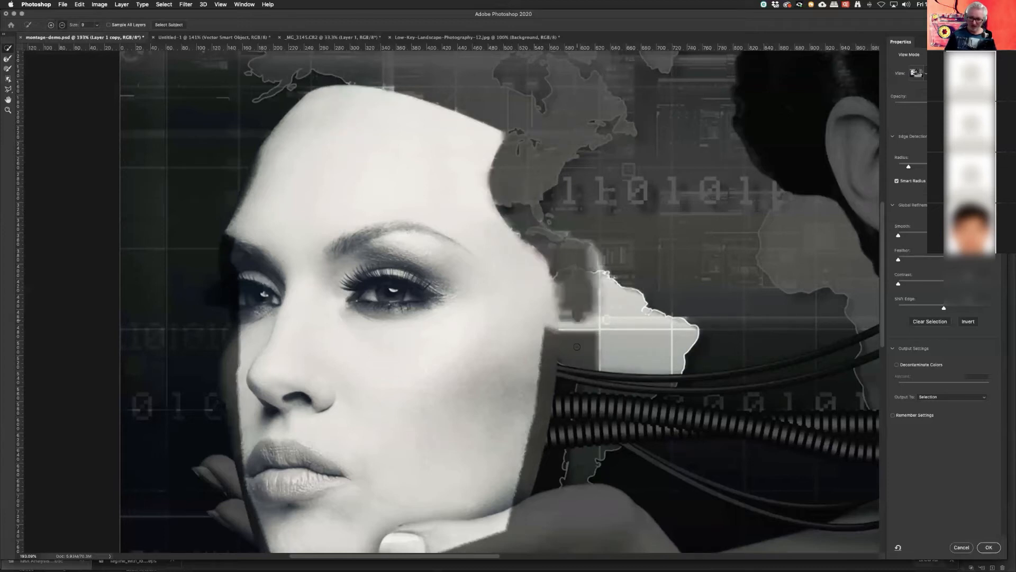
pyautogui.moveTo(536, 230)
pyautogui.mouseDown()
pyautogui.moveTo(561, 236)
pyautogui.moveTo(639, 296)
pyautogui.mouseUp()
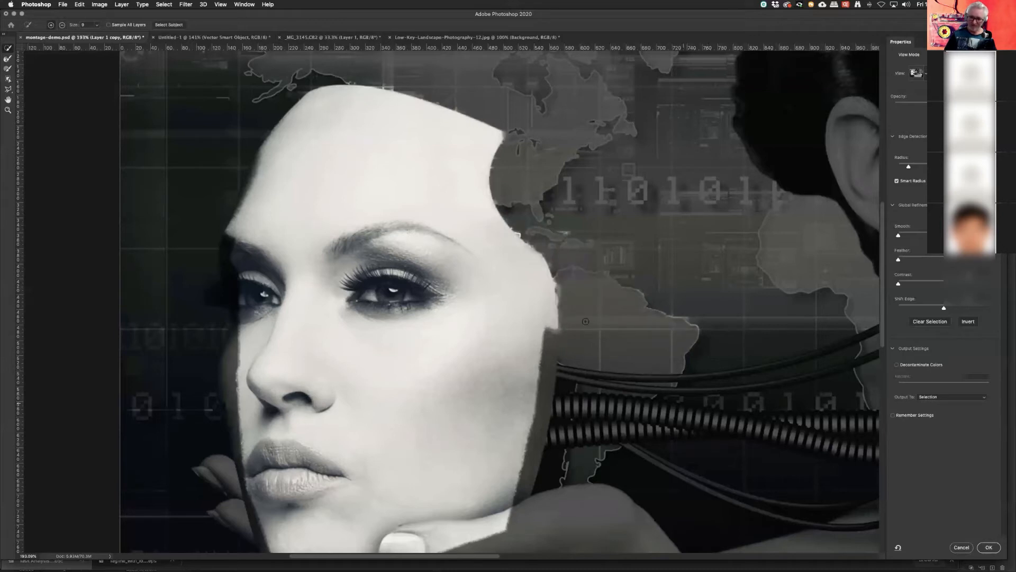
pyautogui.moveTo(540, 316)
pyautogui.mouseDown()
pyautogui.moveTo(548, 375)
pyautogui.moveTo(542, 431)
pyautogui.mouseUp()
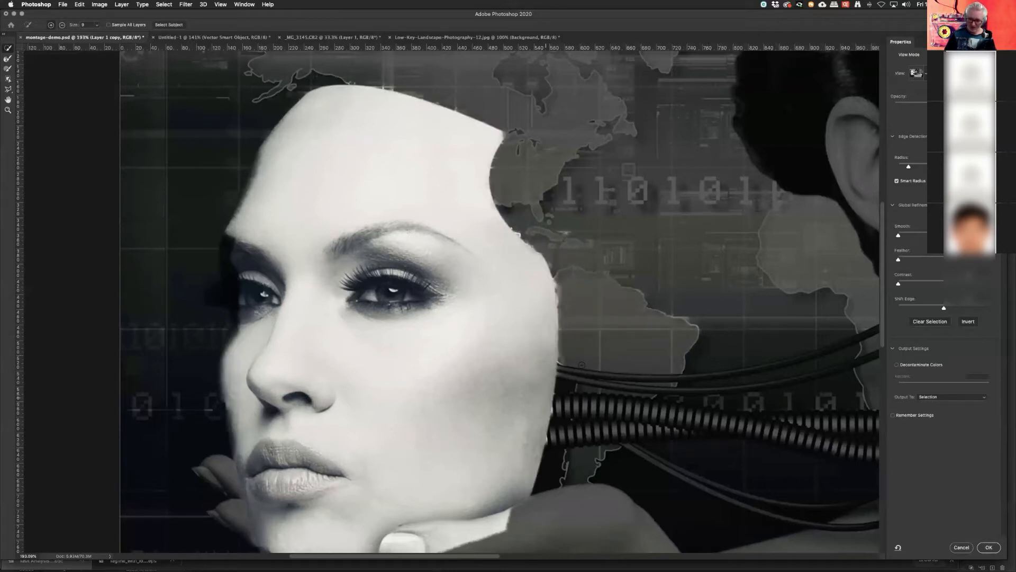
# Step: Add the eye area at the face's outer profile to the selection and subtract the dark background and fingers picked up beside it
pyautogui.moveTo(410, 338); pyautogui.dragTo(523, 254)
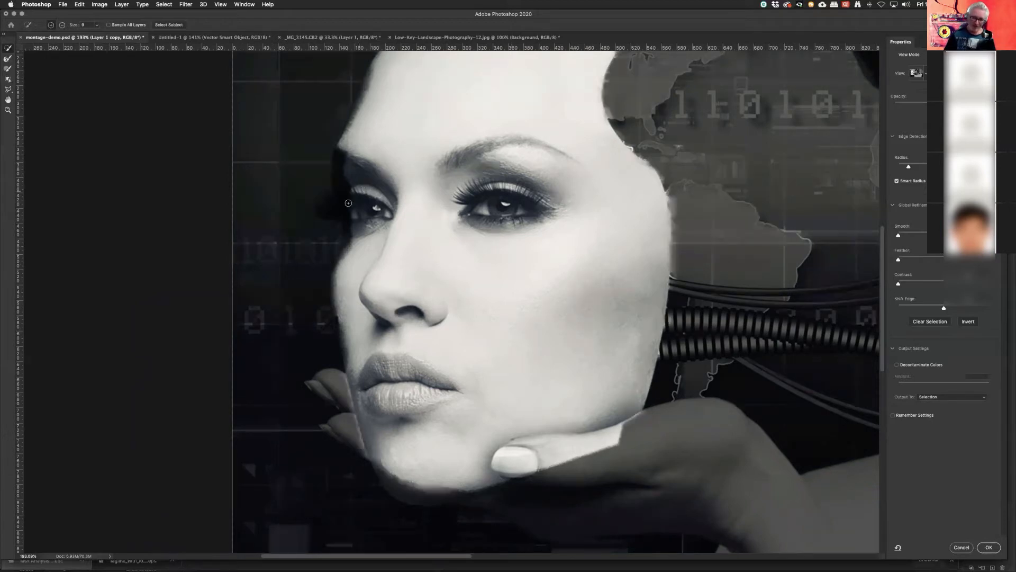
pyautogui.moveTo(348, 203); pyautogui.dragTo(347, 210)
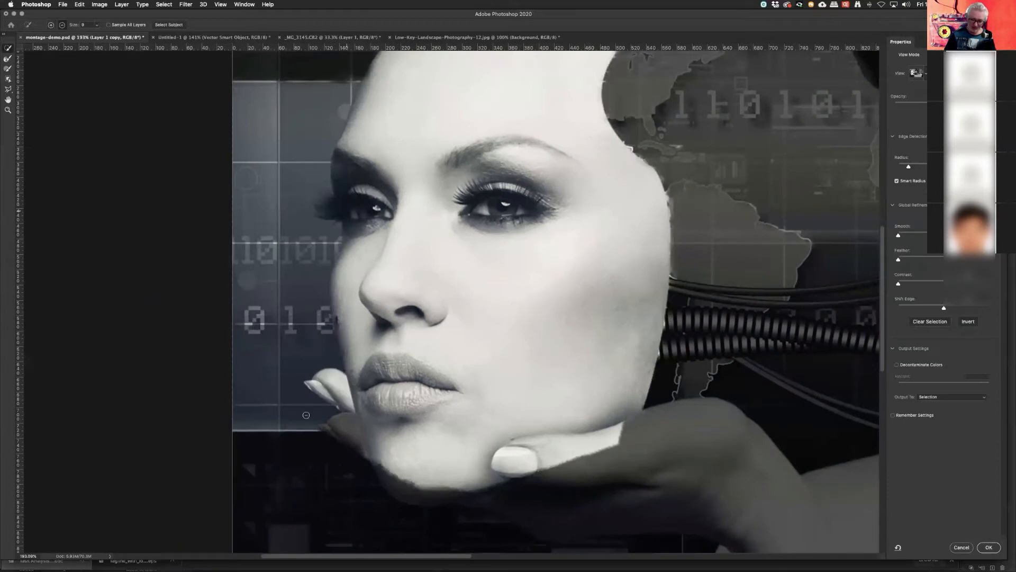
pyautogui.moveTo(306, 414)
pyautogui.mouseDown()
pyautogui.moveTo(291, 182)
pyautogui.moveTo(326, 65)
pyautogui.mouseUp()
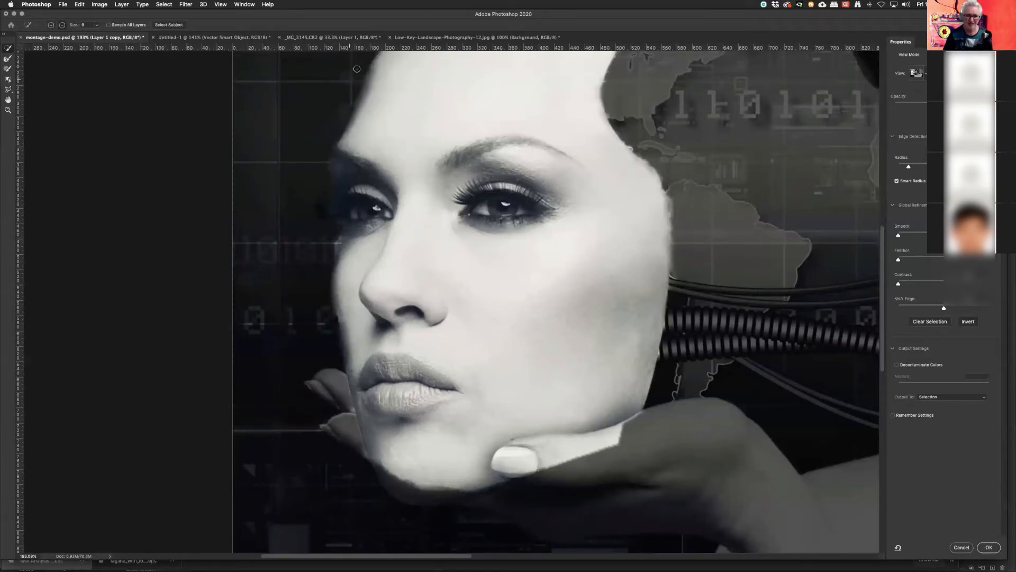
pyautogui.moveTo(373, 75); pyautogui.dragTo(348, 159)
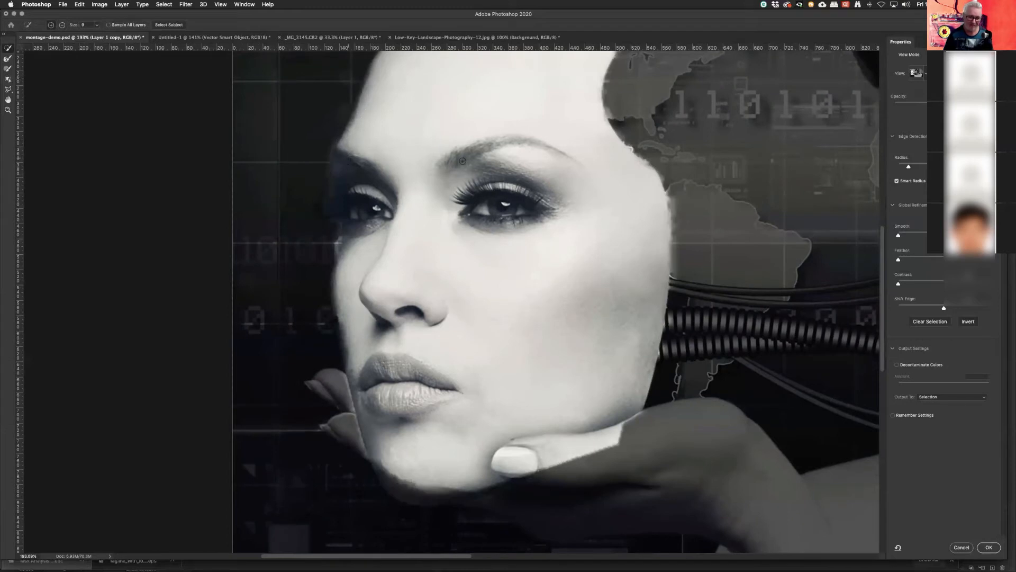
# Step: Subtract the thumb and hand from the selection, add the lower chin, and clean up the jawline above the hand
pyautogui.press('alt')
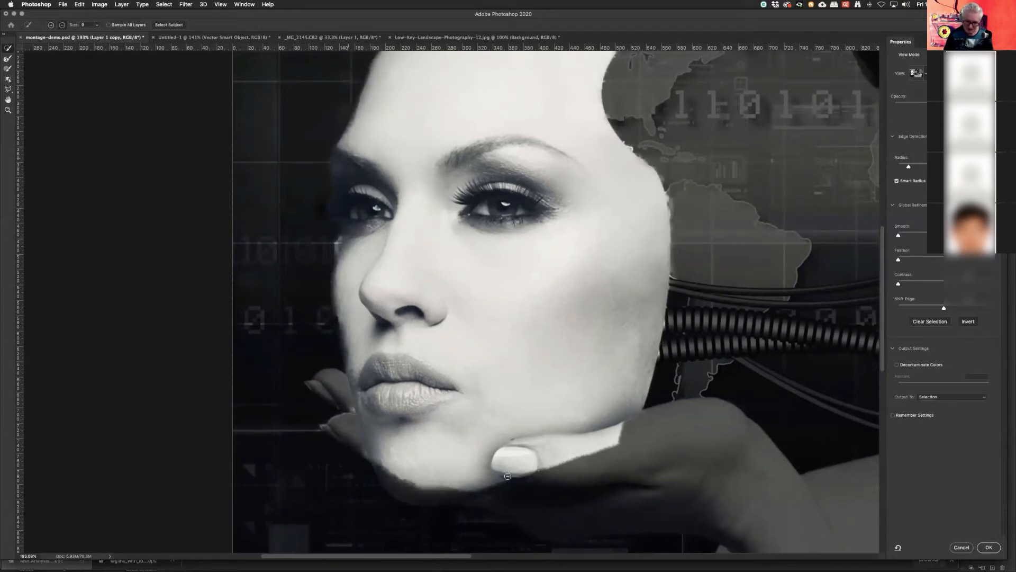
pyautogui.moveTo(612, 443); pyautogui.dragTo(504, 452)
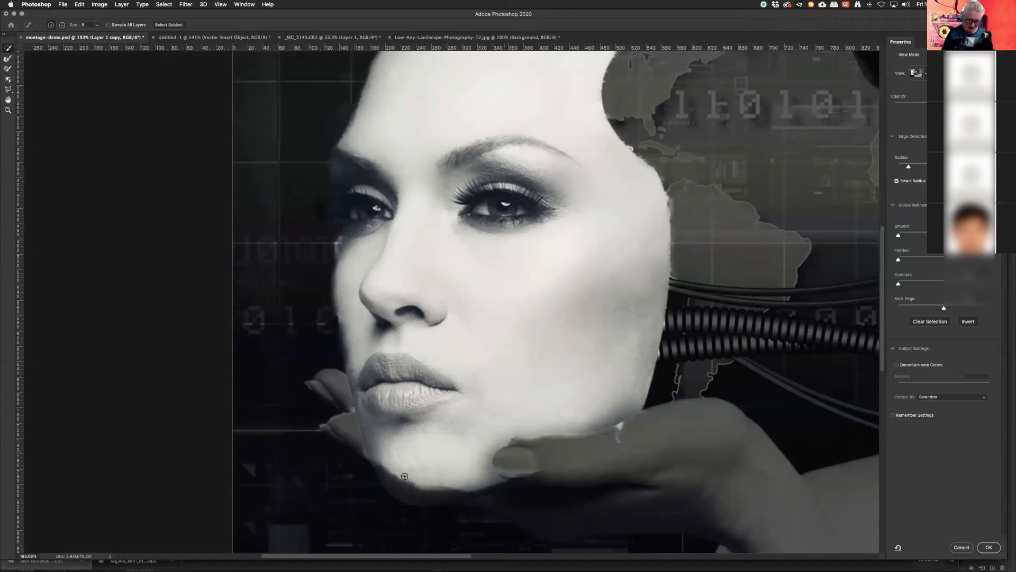
pyautogui.moveTo(404, 476); pyautogui.dragTo(455, 475)
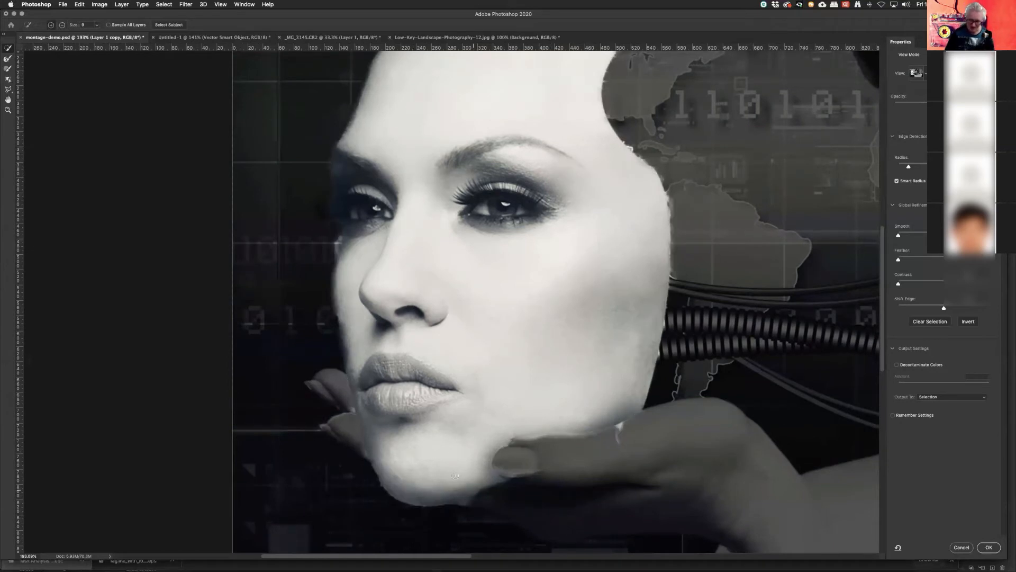
pyautogui.scroll(-5, 456, 475)
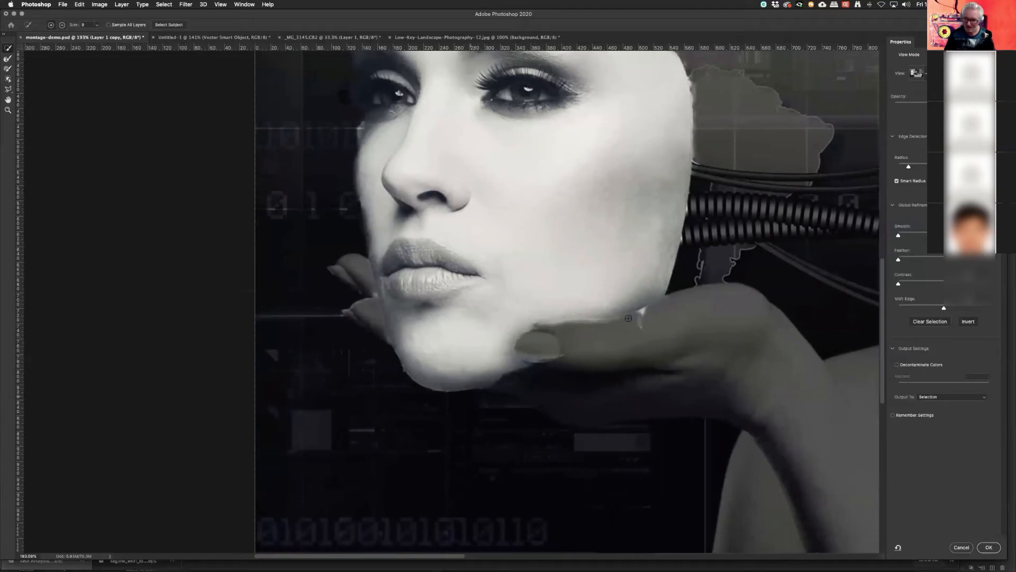
pyautogui.moveTo(628, 318); pyautogui.dragTo(523, 318)
pyautogui.scroll(6, 524, 200)
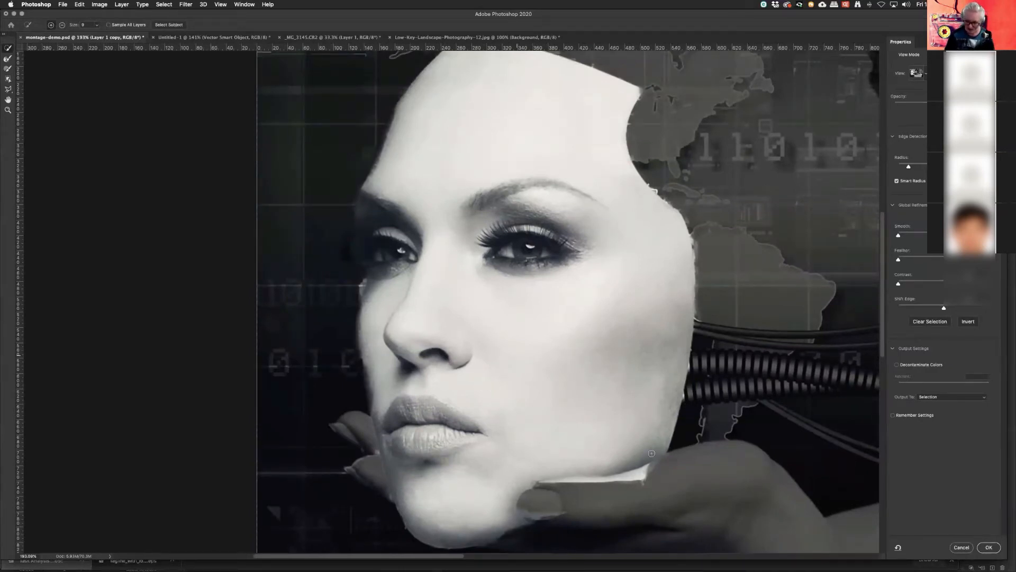
pyautogui.moveTo(582, 483)
pyautogui.mouseDown()
pyautogui.moveTo(652, 472)
pyautogui.moveTo(564, 489)
pyautogui.mouseUp()
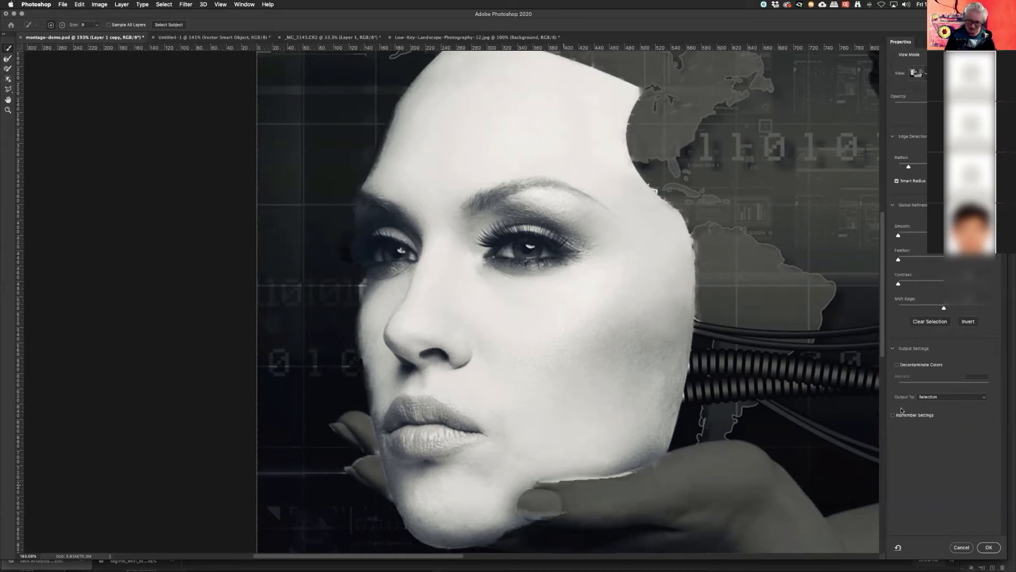
# Step: Output the refined face as a selection and use it to add a layer mask to Layer 1 copy
pyautogui.click(988, 548)
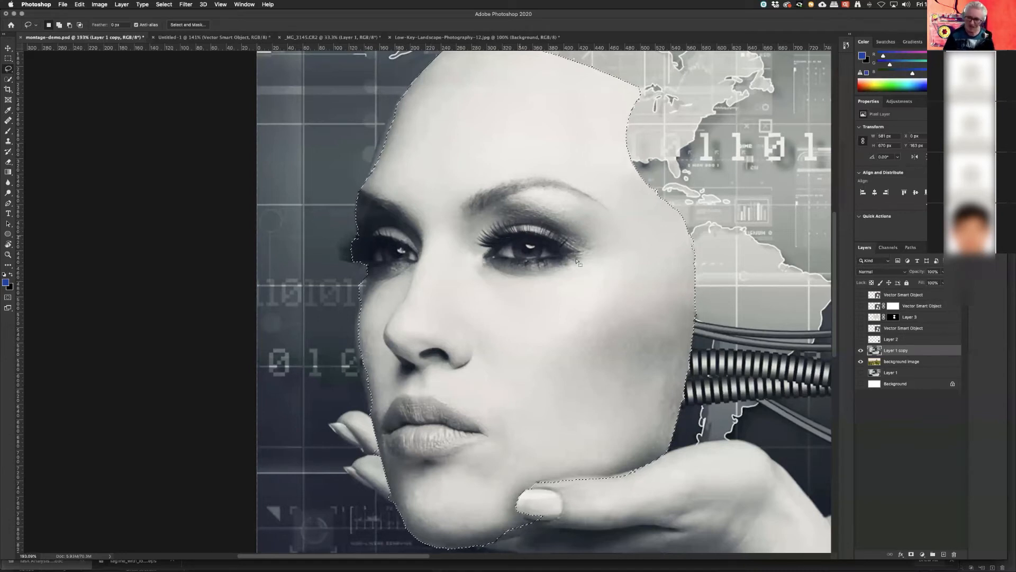
pyautogui.click(911, 554)
pyautogui.scroll(-3, 589, 360)
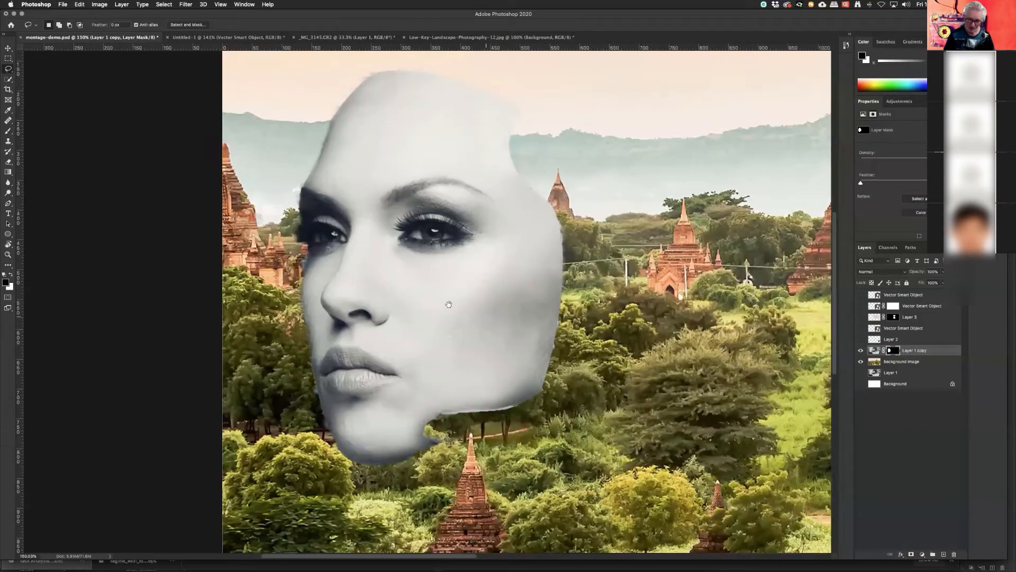
pyautogui.moveTo(485, 301); pyautogui.dragTo(268, 300)
pyautogui.scroll(-4, 268, 301)
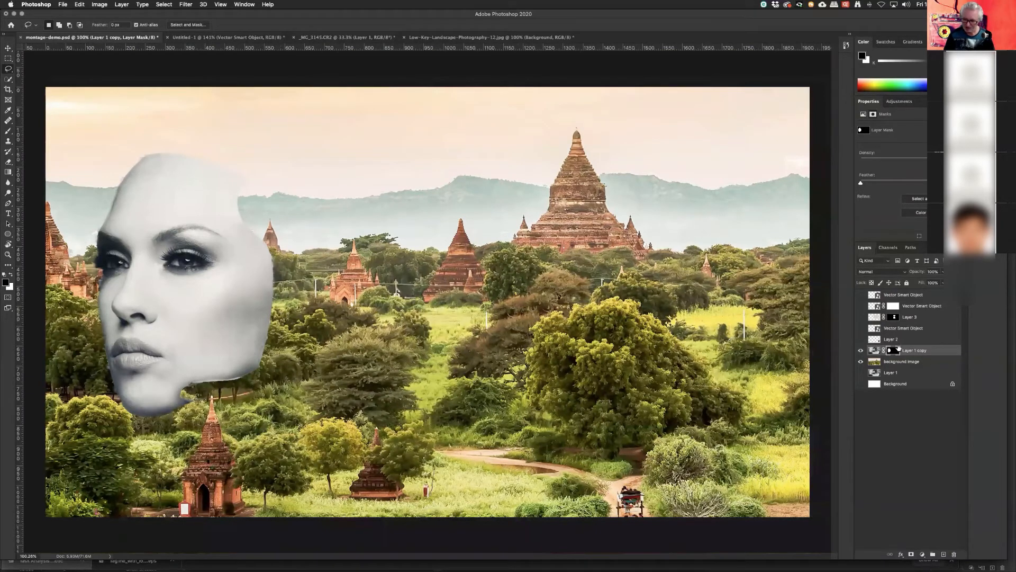
# Step: Examine the Layer 1 copy mask on its own with the colour channels hidden, and restore the full-colour view and layer list
pyautogui.click(888, 247)
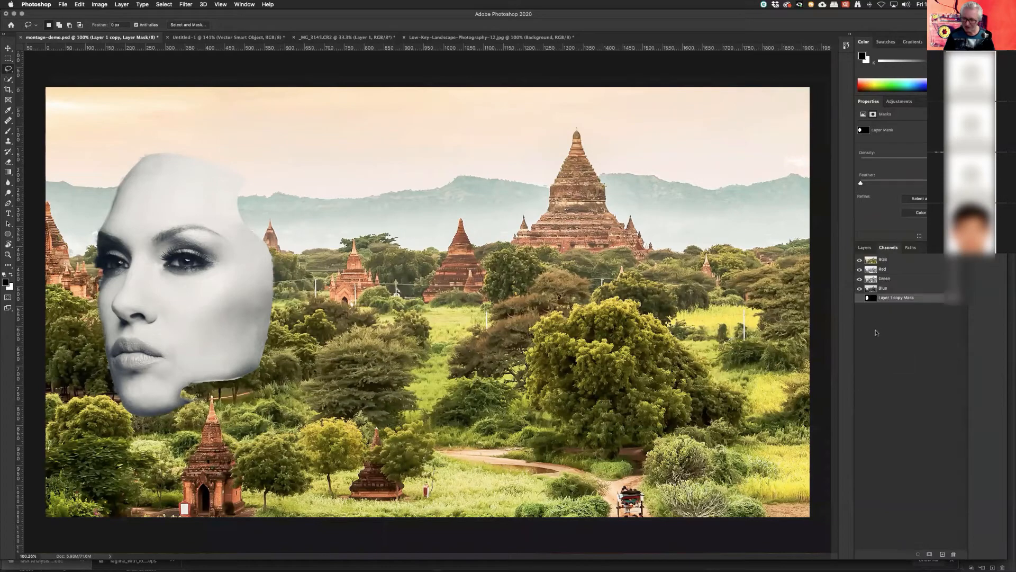
pyautogui.click(860, 298)
pyautogui.click(860, 289)
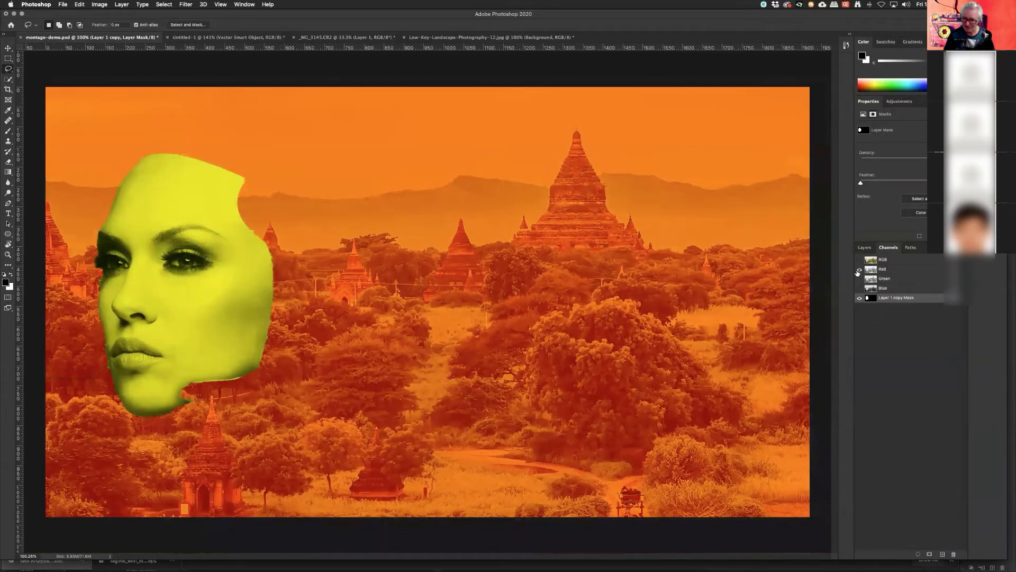
pyautogui.click(860, 269)
pyautogui.click(859, 279)
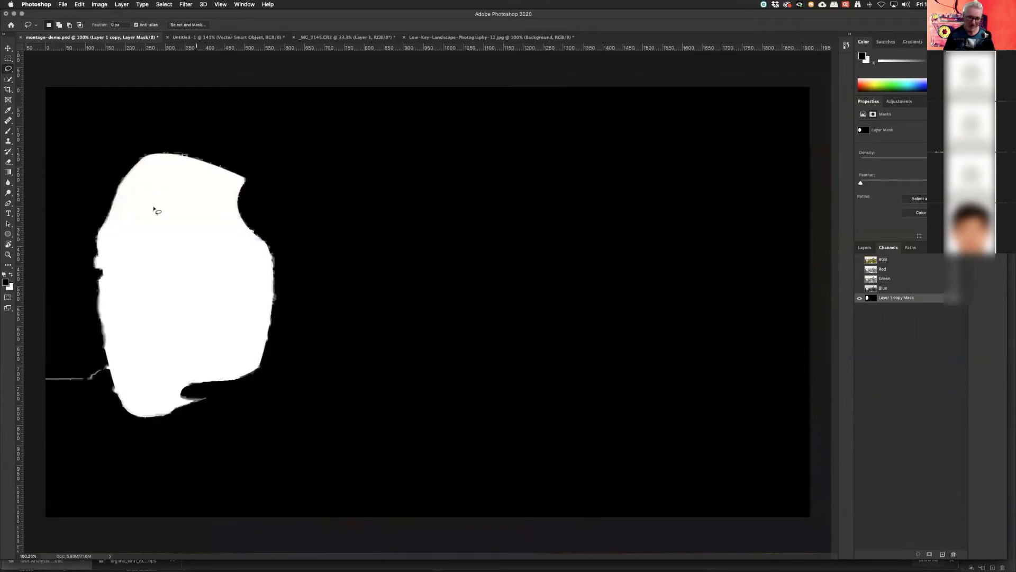
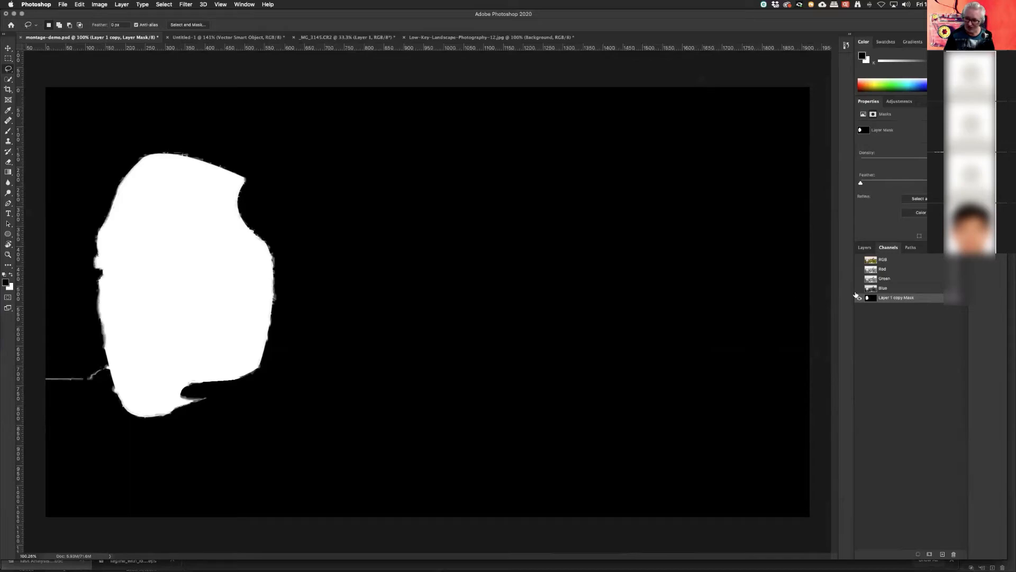
pyautogui.click(860, 260)
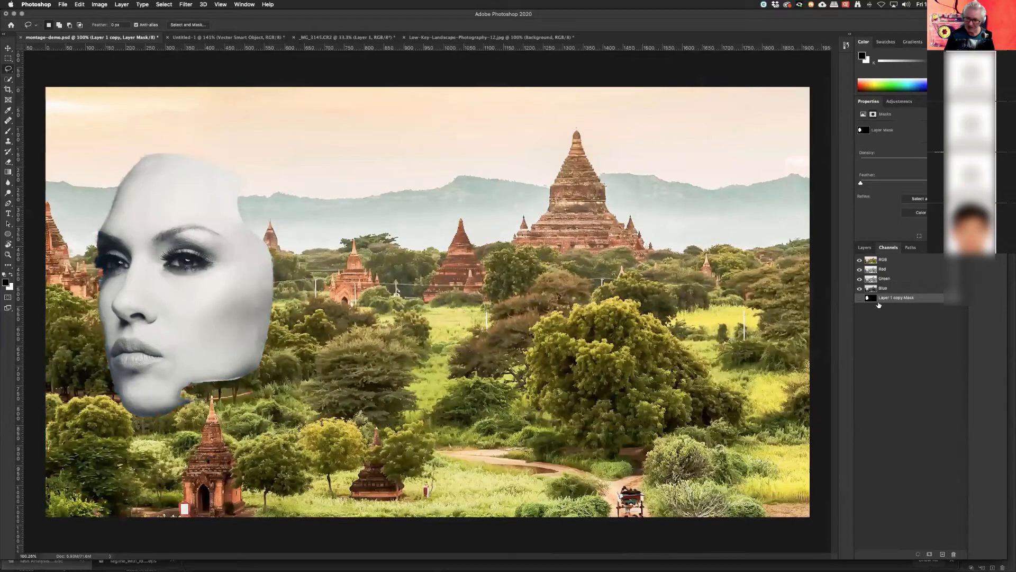
pyautogui.click(865, 248)
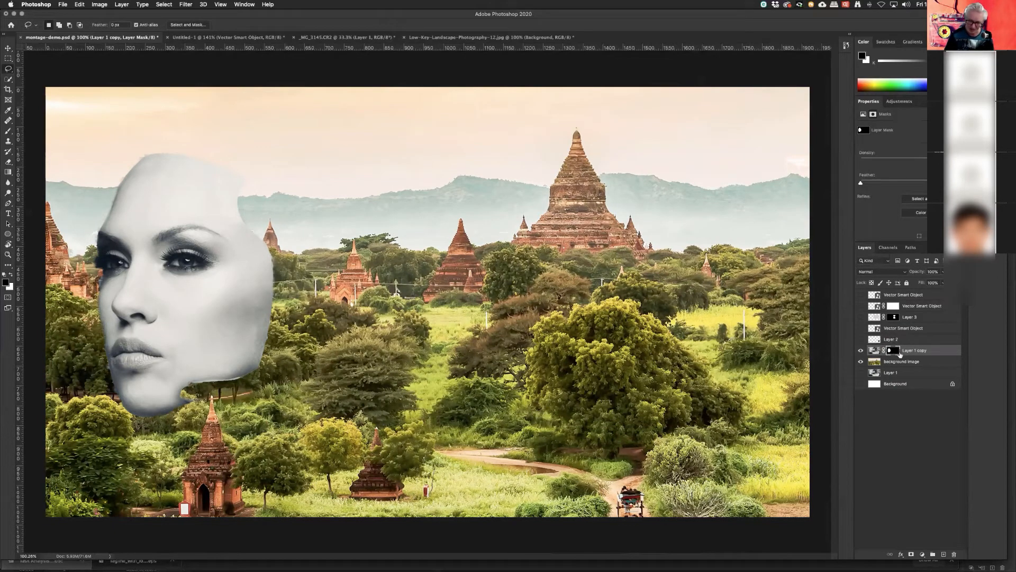
# Step: Paint blue over the face on Layer 1 copy's image instead of its mask, and undo the stroke
pyautogui.click(875, 351)
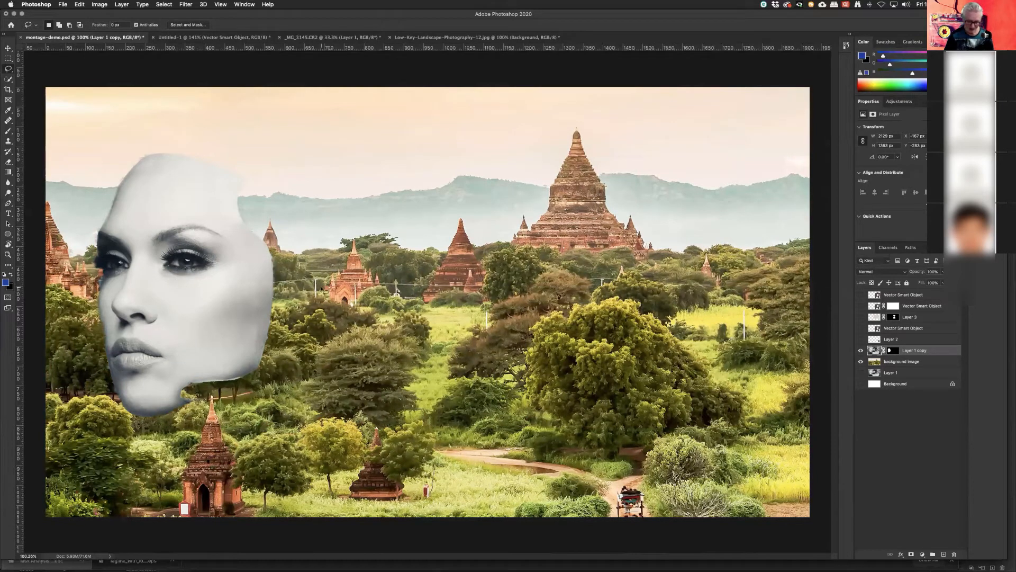
pyautogui.press('b')
pyautogui.moveTo(269, 252)
pyautogui.mouseDown()
pyautogui.moveTo(174, 254)
pyautogui.moveTo(243, 301)
pyautogui.moveTo(192, 322)
pyautogui.mouseUp()
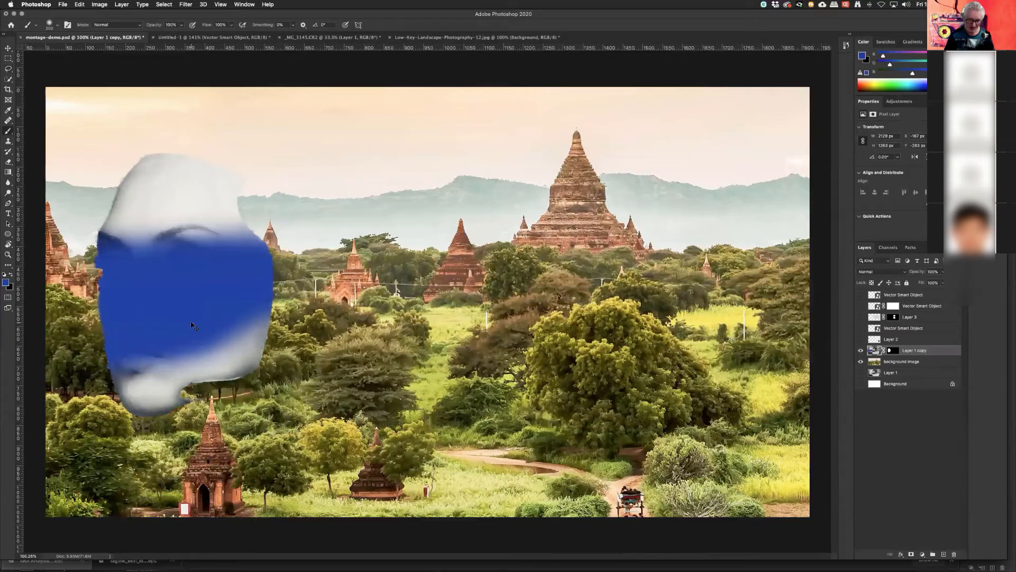
pyautogui.press('super+z')
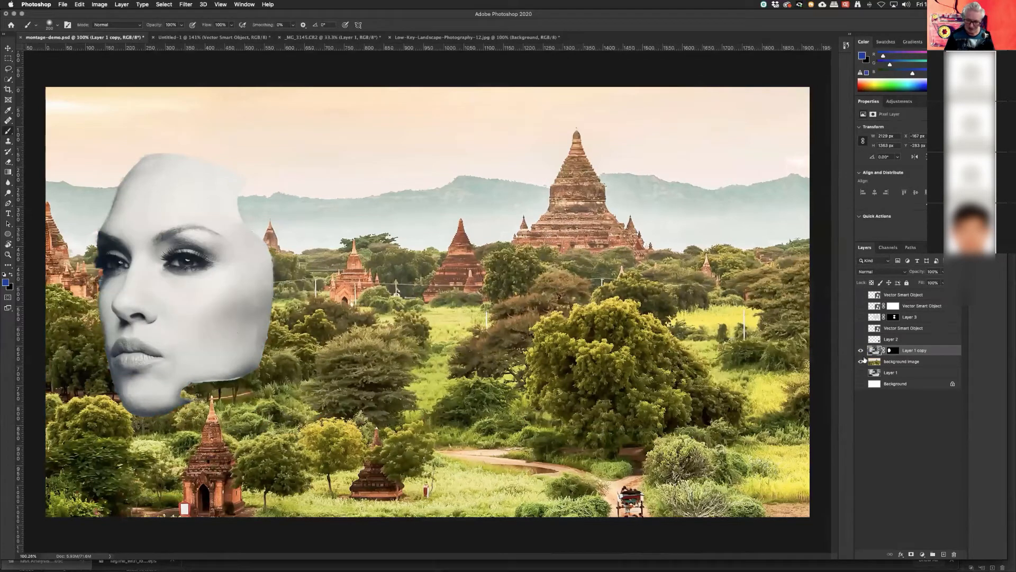
# Step: Paint white on the Layer 1 copy mask with a smaller brush to reveal the cables, arm and mechanical parts beside the face
pyautogui.click(892, 351)
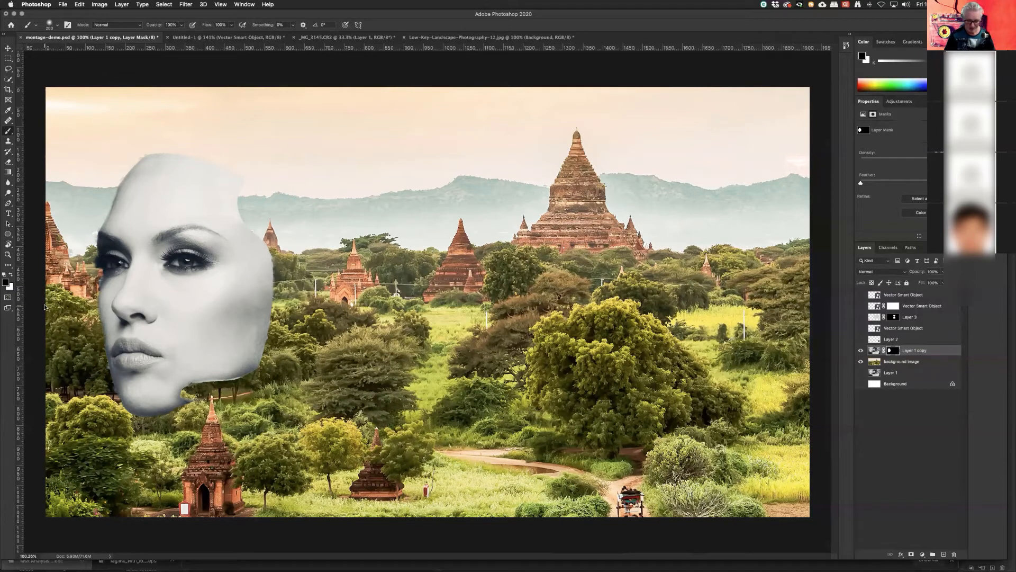
pyautogui.press('x')
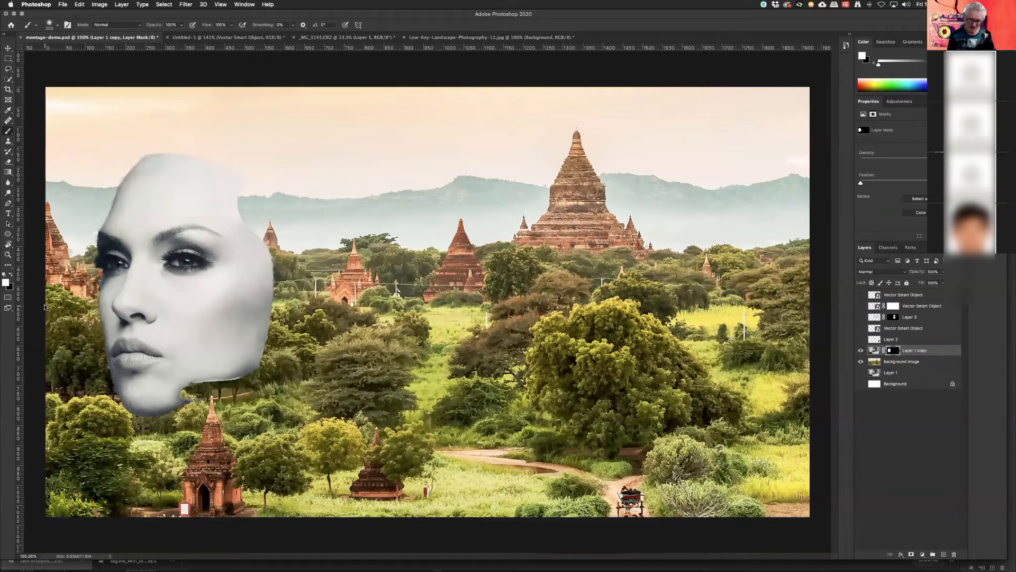
pyautogui.press('[')
pyautogui.press('[')
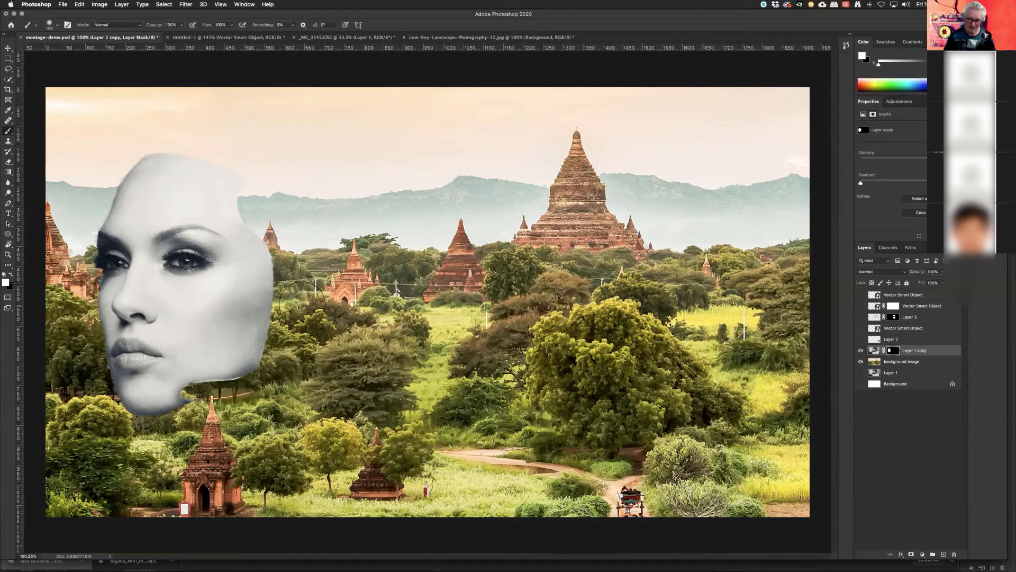
pyautogui.moveTo(264, 275)
pyautogui.mouseDown()
pyautogui.moveTo(267, 340)
pyautogui.moveTo(274, 289)
pyautogui.moveTo(381, 287)
pyautogui.moveTo(304, 319)
pyautogui.moveTo(330, 283)
pyautogui.moveTo(361, 274)
pyautogui.moveTo(536, 296)
pyautogui.moveTo(318, 312)
pyautogui.moveTo(272, 331)
pyautogui.moveTo(417, 319)
pyautogui.moveTo(497, 344)
pyautogui.moveTo(528, 312)
pyautogui.moveTo(416, 348)
pyautogui.moveTo(290, 329)
pyautogui.moveTo(266, 338)
pyautogui.moveTo(501, 287)
pyautogui.moveTo(518, 267)
pyautogui.moveTo(482, 270)
pyautogui.moveTo(532, 267)
pyautogui.moveTo(556, 252)
pyautogui.moveTo(597, 280)
pyautogui.moveTo(577, 246)
pyautogui.moveTo(611, 262)
pyautogui.moveTo(530, 317)
pyautogui.moveTo(596, 375)
pyautogui.moveTo(521, 363)
pyautogui.moveTo(330, 373)
pyautogui.moveTo(251, 362)
pyautogui.moveTo(280, 369)
pyautogui.moveTo(231, 384)
pyautogui.moveTo(382, 396)
pyautogui.moveTo(392, 418)
pyautogui.mouseUp()
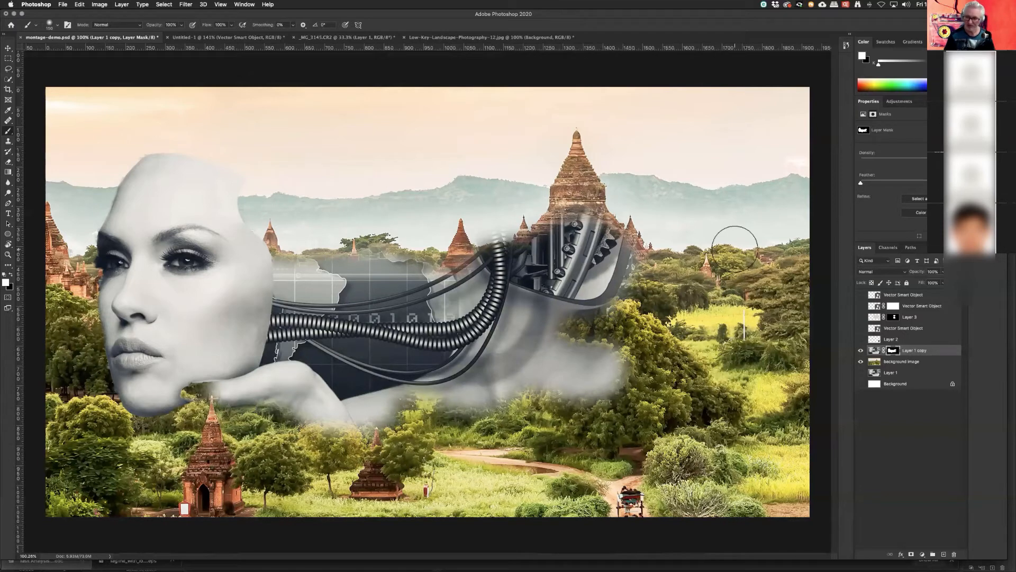
# Step: Change the foreground colour to a mid grey and paint the mask below the arm and cables to make that area semi-transparent
pyautogui.moveTo(879, 66); pyautogui.dragTo(902, 67)
pyautogui.moveTo(402, 446)
pyautogui.mouseDown()
pyautogui.moveTo(424, 459)
pyautogui.moveTo(572, 456)
pyautogui.moveTo(349, 465)
pyautogui.moveTo(468, 442)
pyautogui.moveTo(621, 438)
pyautogui.moveTo(334, 438)
pyautogui.moveTo(567, 411)
pyautogui.moveTo(400, 412)
pyautogui.moveTo(331, 420)
pyautogui.moveTo(307, 445)
pyautogui.mouseUp()
pyautogui.moveTo(617, 453); pyautogui.dragTo(401, 454)
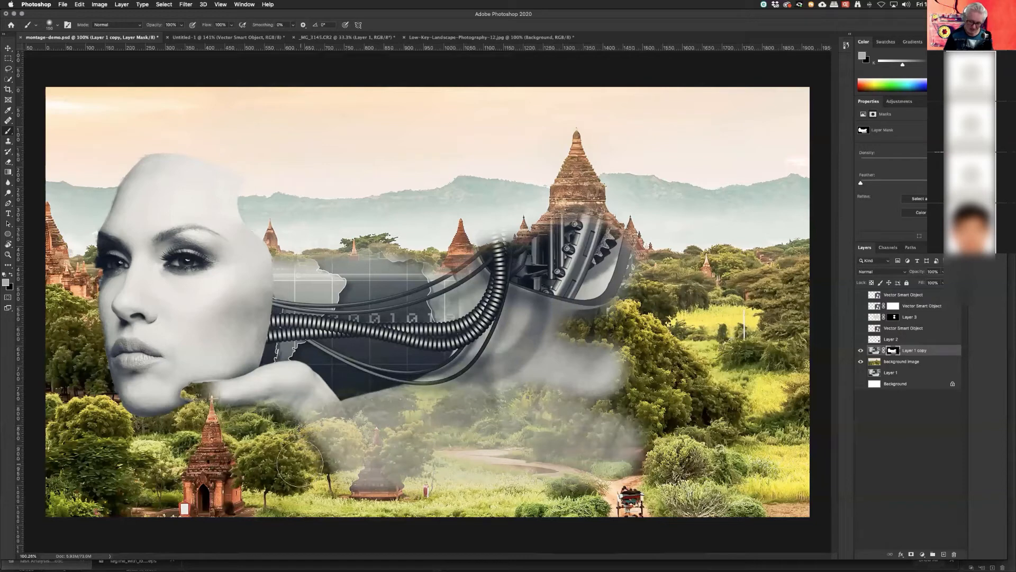
pyautogui.moveTo(317, 448); pyautogui.dragTo(324, 439)
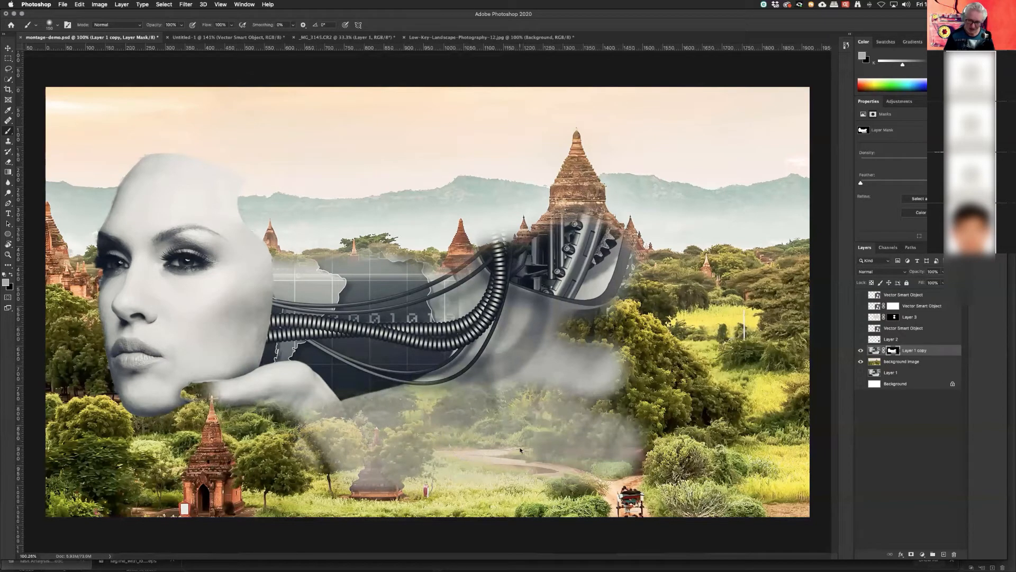
pyautogui.moveTo(583, 419)
pyautogui.mouseDown()
pyautogui.moveTo(605, 416)
pyautogui.moveTo(634, 387)
pyautogui.moveTo(594, 399)
pyautogui.mouseUp()
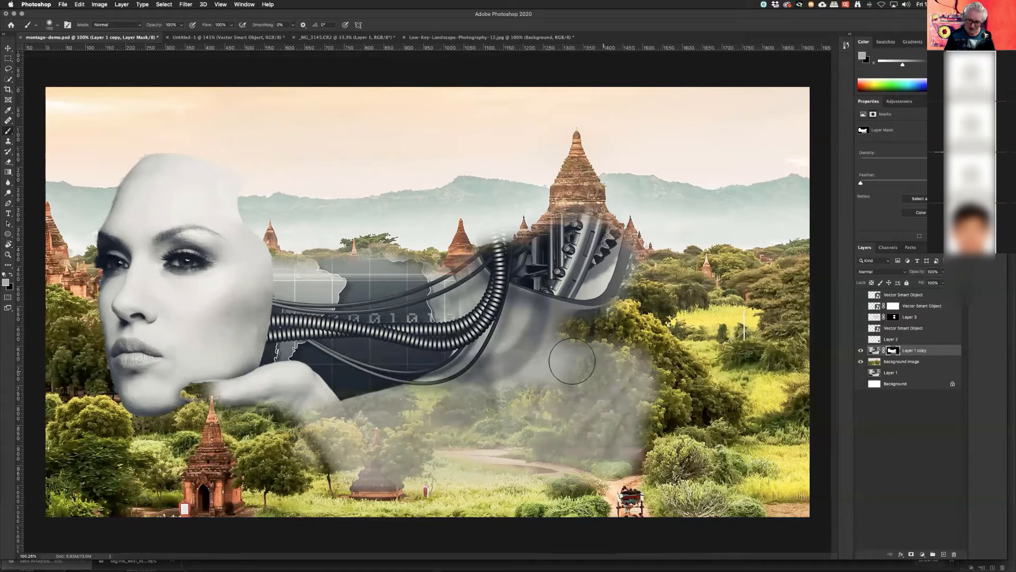
# Step: Continue painting the Layer 1 copy mask in mid grey over the shoulder and hand below the cables
pyautogui.moveTo(572, 361)
pyautogui.mouseDown()
pyautogui.moveTo(541, 396)
pyautogui.moveTo(559, 356)
pyautogui.moveTo(534, 346)
pyautogui.moveTo(483, 387)
pyautogui.mouseUp()
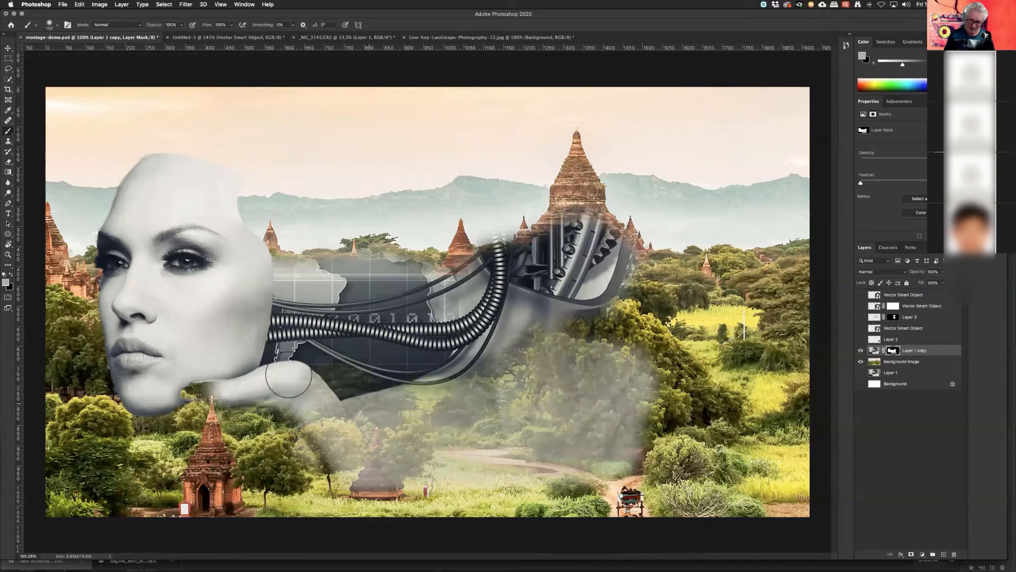
pyautogui.moveTo(289, 374)
pyautogui.mouseDown()
pyautogui.moveTo(297, 395)
pyautogui.moveTo(374, 424)
pyautogui.mouseUp()
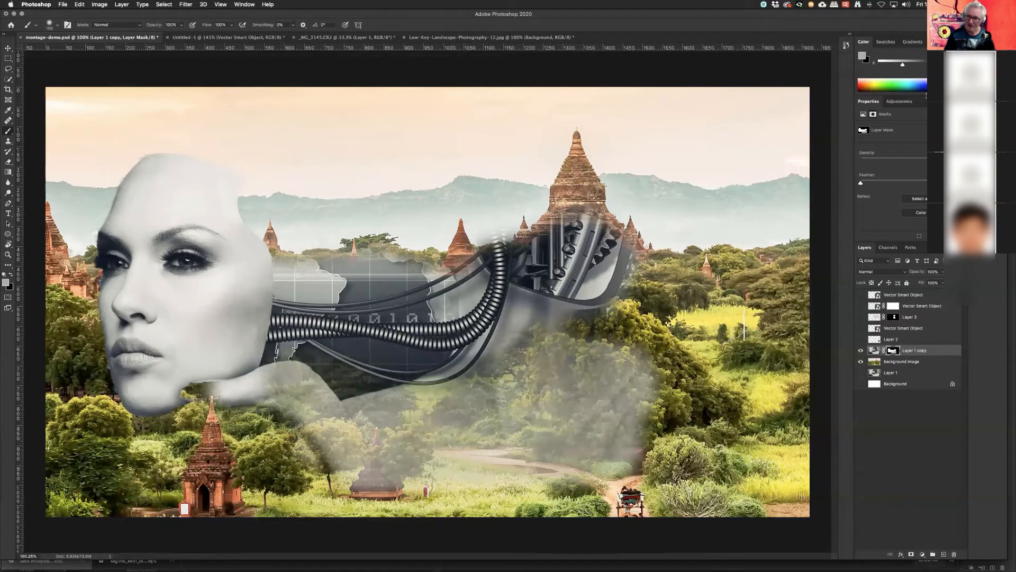
# Step: Switch the foreground colour to black and paint the mask to hide most of the mechanical parts and the shoulder area below the cables
pyautogui.moveTo(904, 67); pyautogui.dragTo(880, 65)
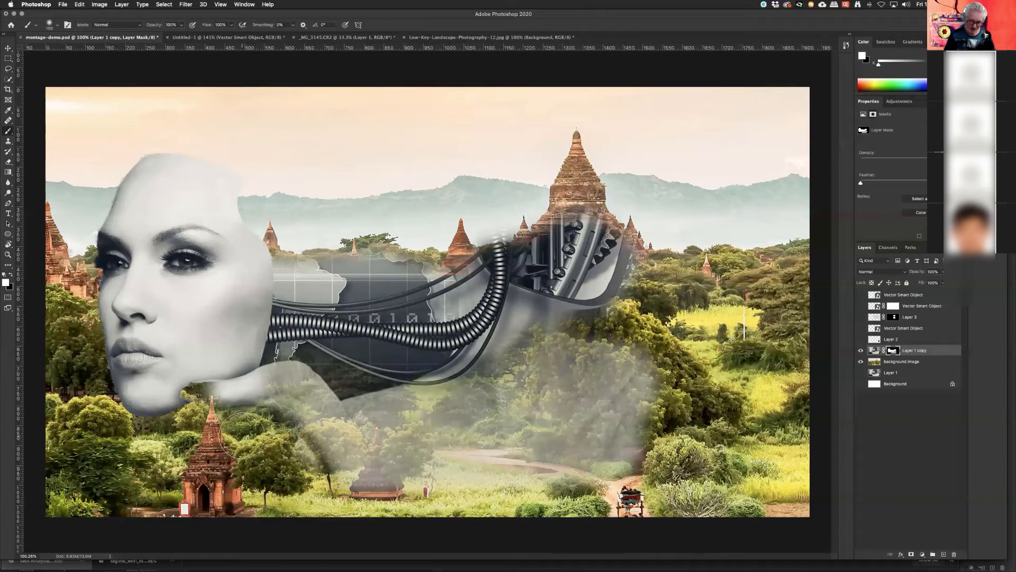
pyautogui.press('x')
pyautogui.moveTo(297, 477)
pyautogui.mouseDown()
pyautogui.moveTo(445, 485)
pyautogui.moveTo(375, 477)
pyautogui.moveTo(450, 465)
pyautogui.moveTo(669, 394)
pyautogui.moveTo(696, 407)
pyautogui.moveTo(726, 358)
pyautogui.mouseUp()
pyautogui.moveTo(654, 168)
pyautogui.mouseDown()
pyautogui.moveTo(621, 154)
pyautogui.moveTo(735, 298)
pyautogui.moveTo(734, 399)
pyautogui.moveTo(725, 359)
pyautogui.moveTo(564, 499)
pyautogui.moveTo(447, 540)
pyautogui.mouseUp()
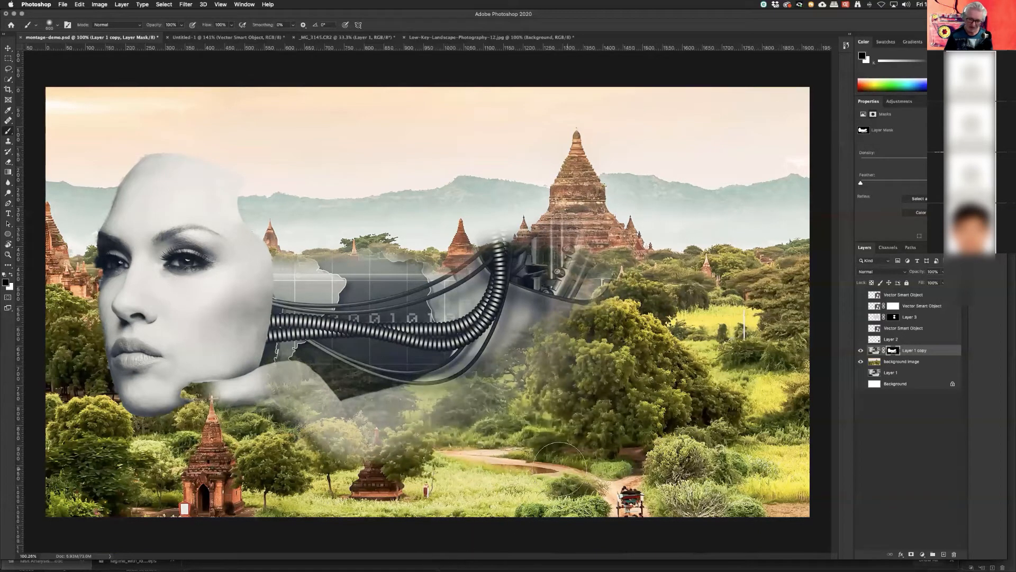
pyautogui.moveTo(308, 532)
pyautogui.mouseDown()
pyautogui.moveTo(440, 501)
pyautogui.moveTo(318, 528)
pyautogui.mouseUp()
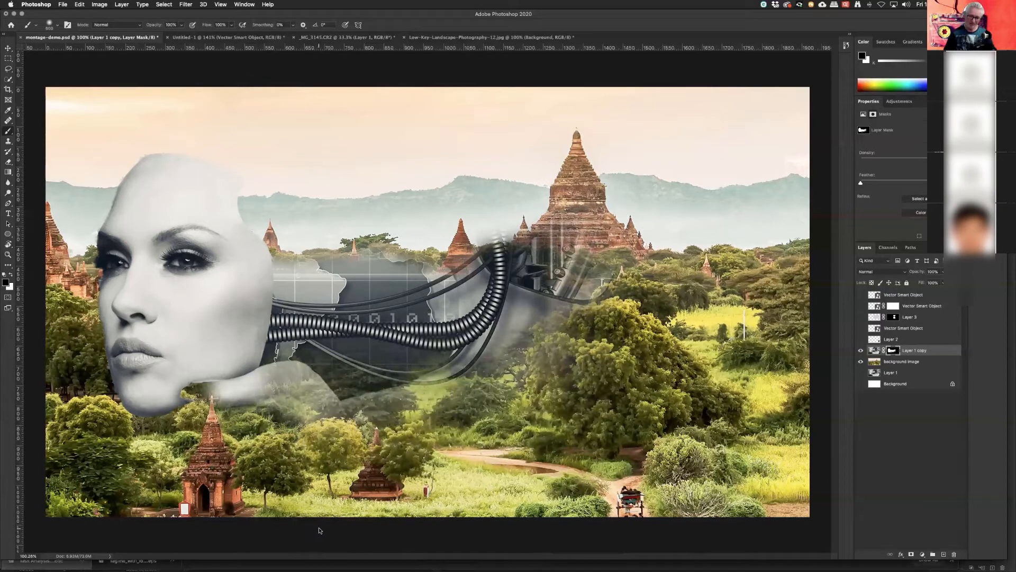
pyautogui.moveTo(487, 423)
pyautogui.mouseDown()
pyautogui.moveTo(561, 381)
pyautogui.moveTo(546, 429)
pyautogui.mouseUp()
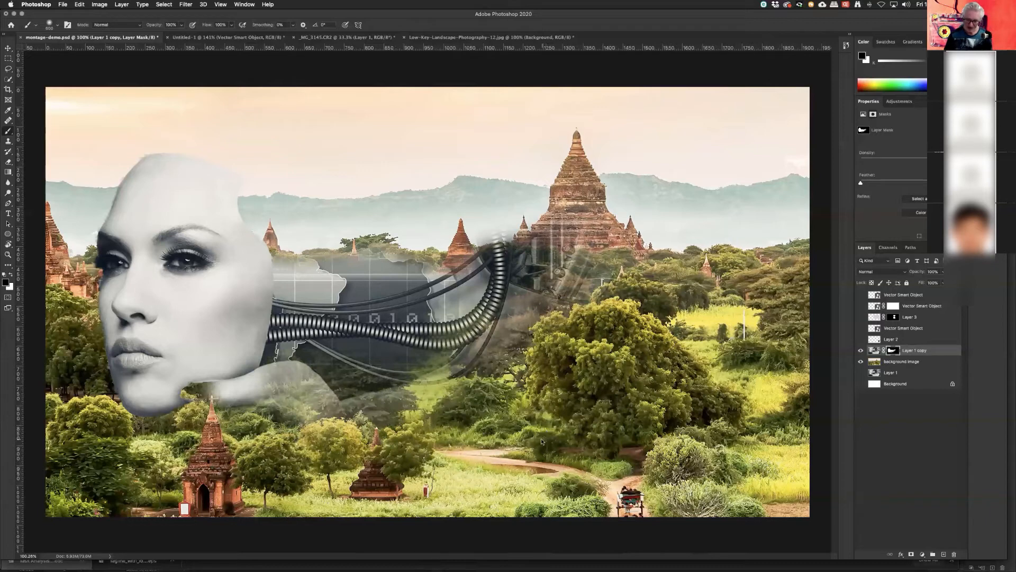
# Step: Lasso the area above the cables beside the face, fill the mask there with the black foreground colour at 100% opacity, and deselect
pyautogui.press('l')
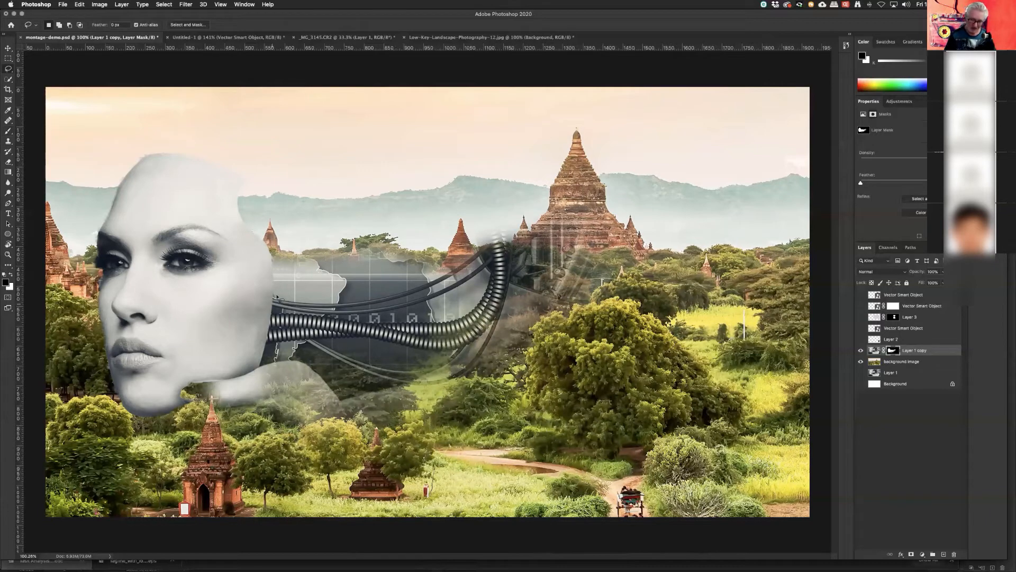
pyautogui.moveTo(270, 251)
pyautogui.mouseDown()
pyautogui.moveTo(274, 304)
pyautogui.moveTo(331, 307)
pyautogui.moveTo(432, 288)
pyautogui.moveTo(490, 240)
pyautogui.mouseUp()
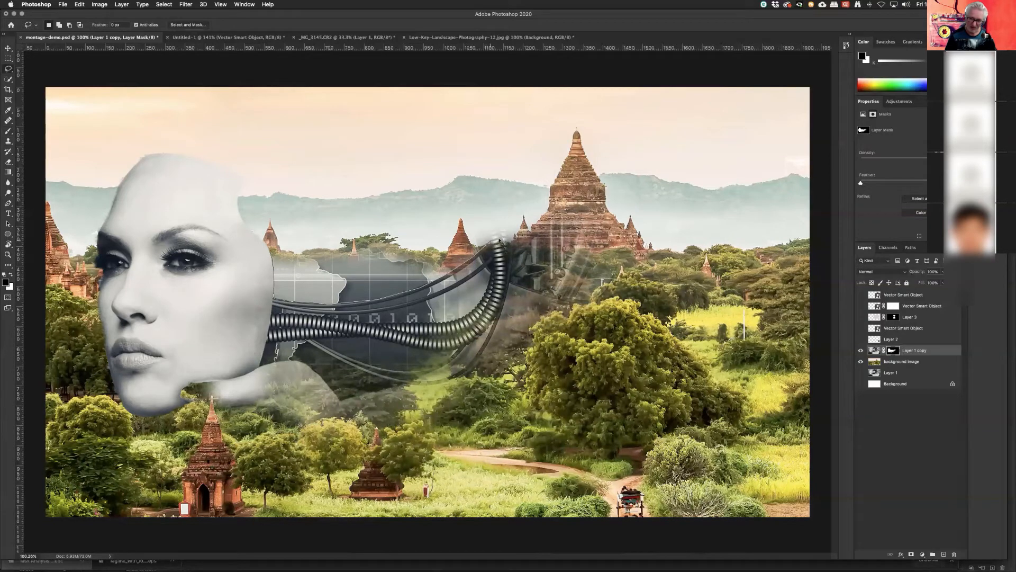
pyautogui.moveTo(541, 207)
pyautogui.mouseDown()
pyautogui.moveTo(500, 149)
pyautogui.moveTo(383, 156)
pyautogui.moveTo(298, 194)
pyautogui.moveTo(263, 229)
pyautogui.mouseUp()
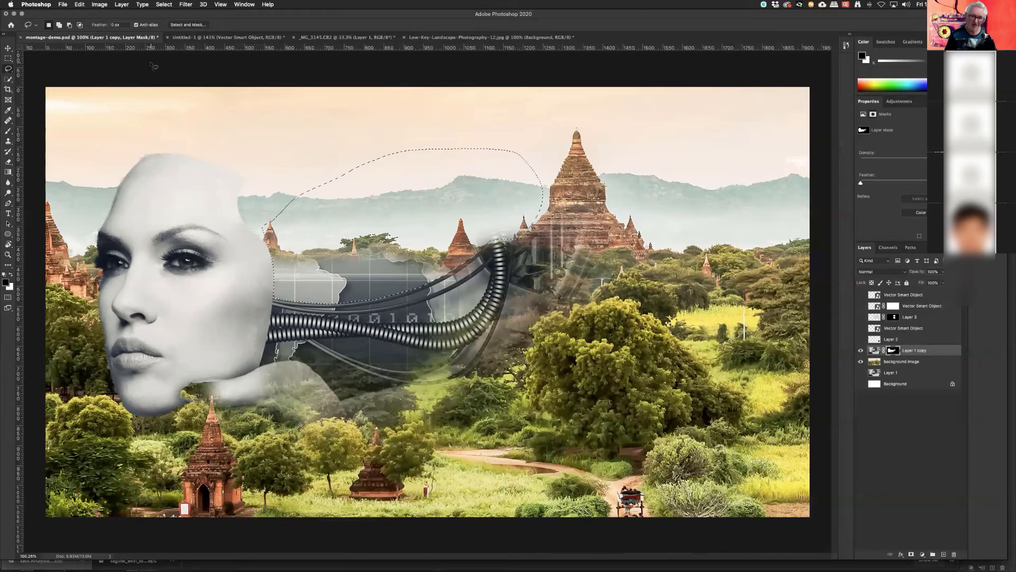
pyautogui.click(80, 4)
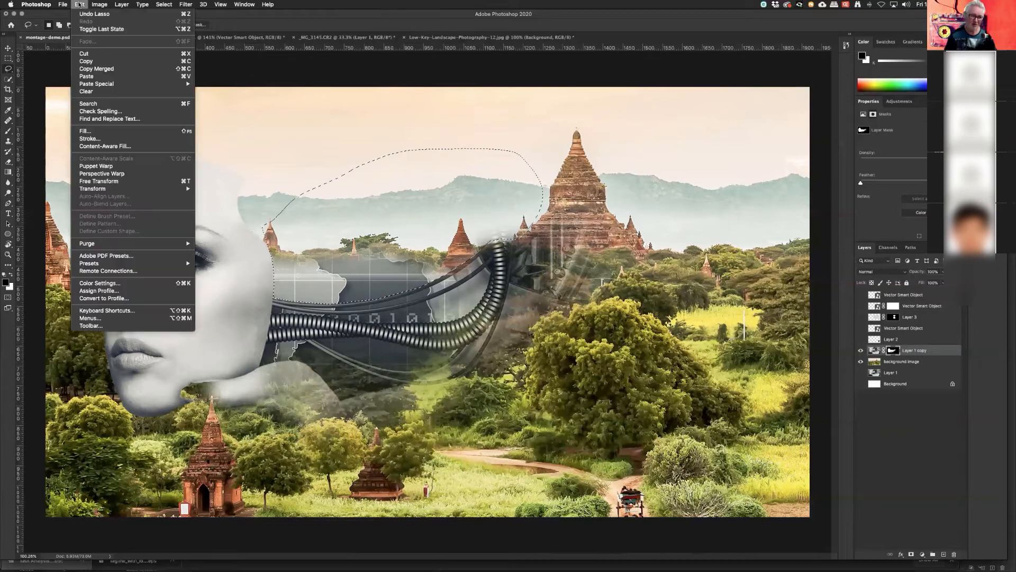
pyautogui.click(85, 131)
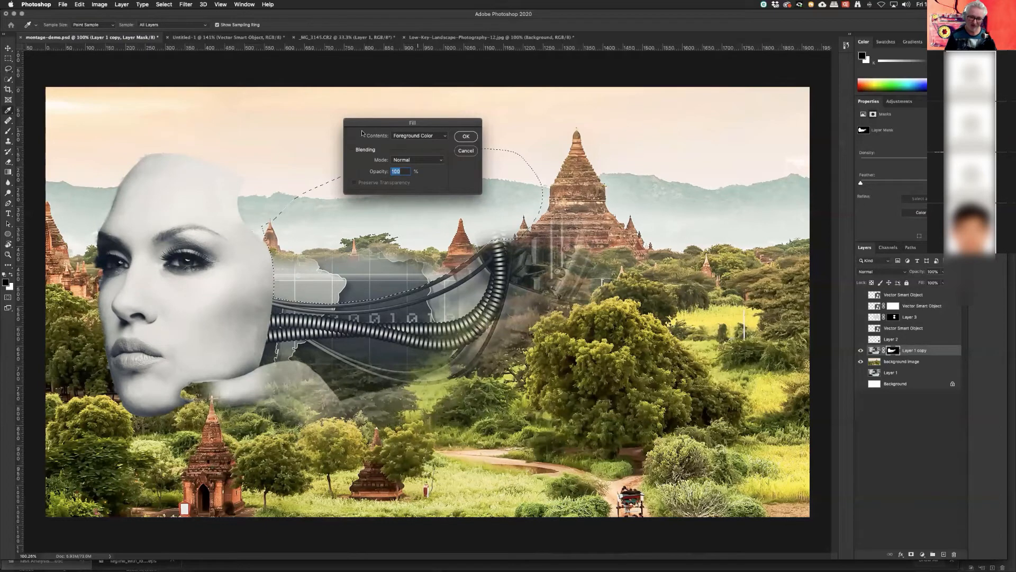
pyautogui.click(465, 136)
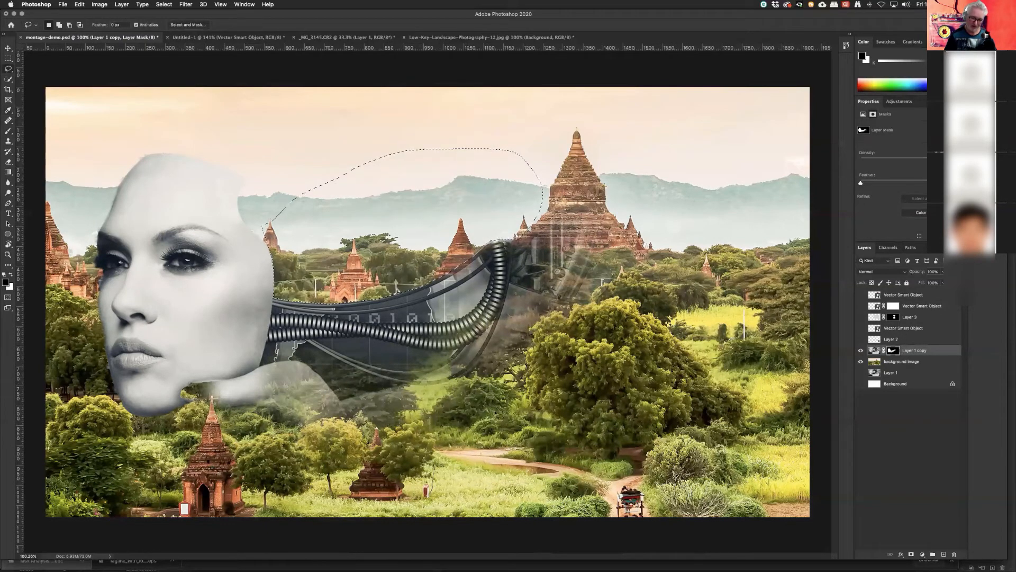
pyautogui.press('super+d')
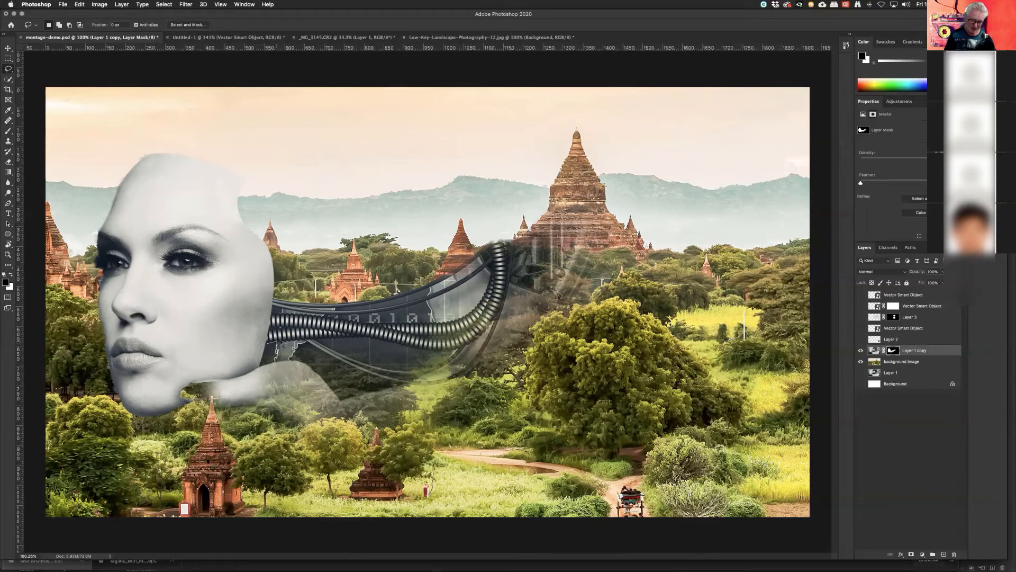
# Step: Lasso the area below the cables around the hand, arm and shoulder, and fill the mask there with black
pyautogui.moveTo(327, 356)
pyautogui.mouseDown()
pyautogui.moveTo(404, 392)
pyautogui.moveTo(456, 384)
pyautogui.moveTo(484, 354)
pyautogui.moveTo(621, 365)
pyautogui.moveTo(320, 501)
pyautogui.moveTo(195, 441)
pyautogui.mouseUp()
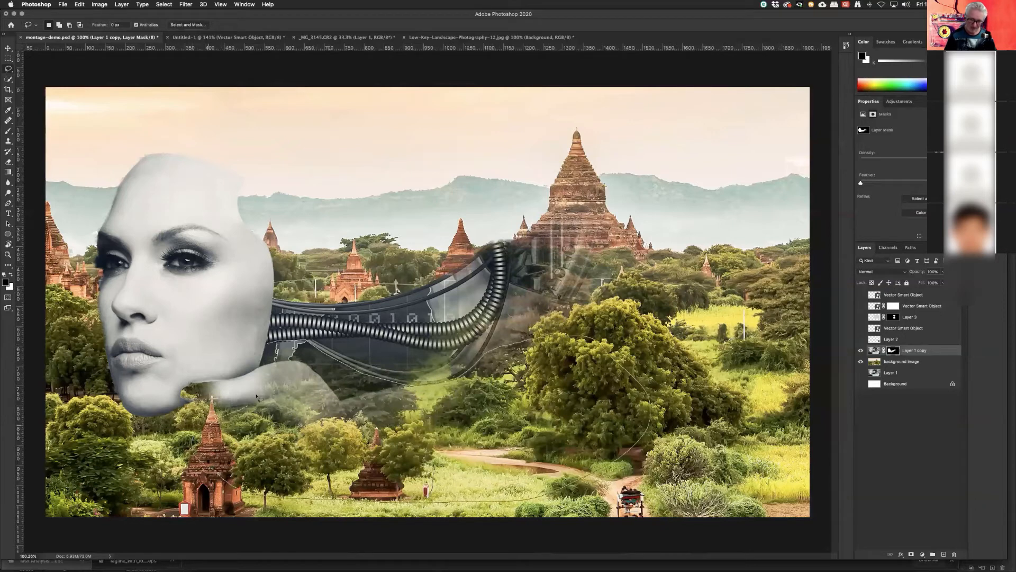
pyautogui.moveTo(257, 396); pyautogui.dragTo(267, 354)
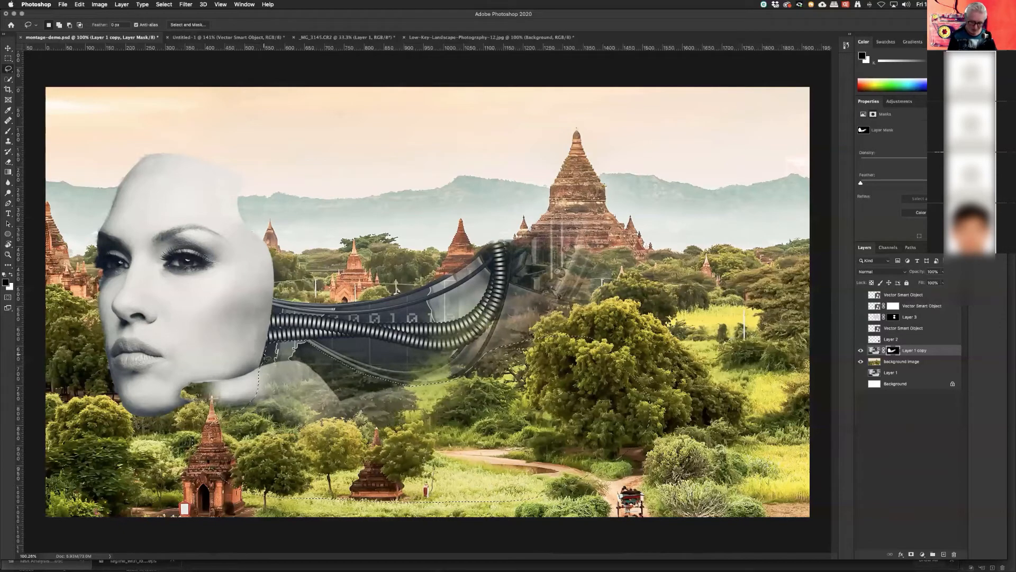
pyautogui.hotkey('alt', 'BackSpace')
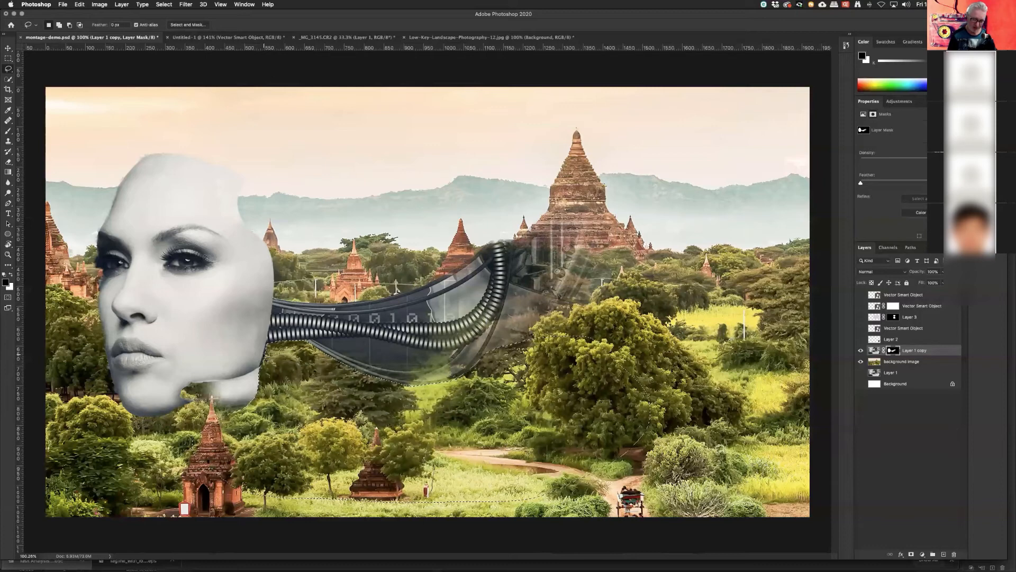
# Step: Fill the same selected mask area with white to reveal the arm and shoulder, and deselect
pyautogui.press('x')
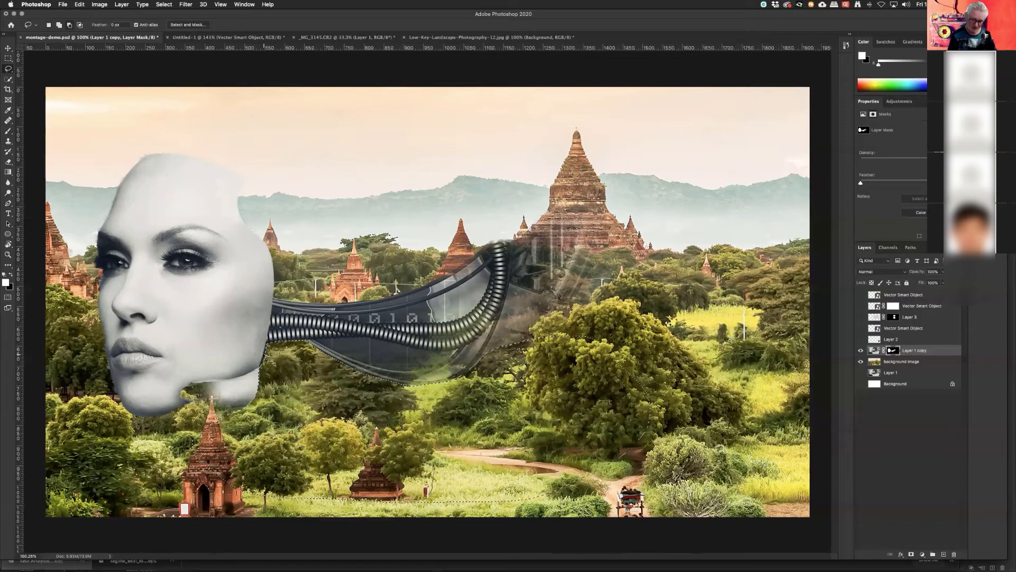
pyautogui.hotkey('alt', 'BackSpace')
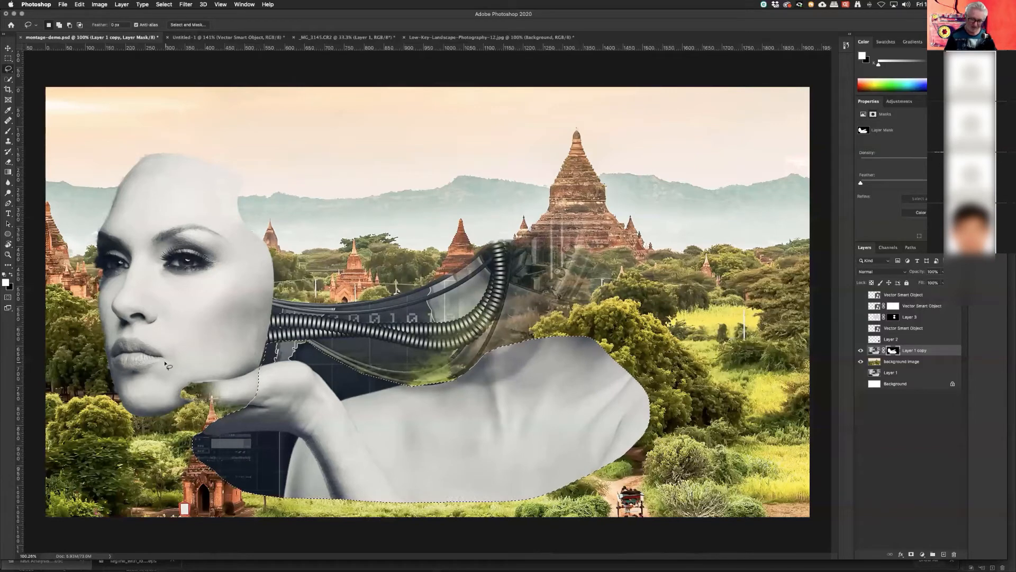
pyautogui.press('super+d')
# Step: Lasso the face edge from below the eye to the chin, fill the mask there with white, and deselect
pyautogui.scroll(5, 104, 299)
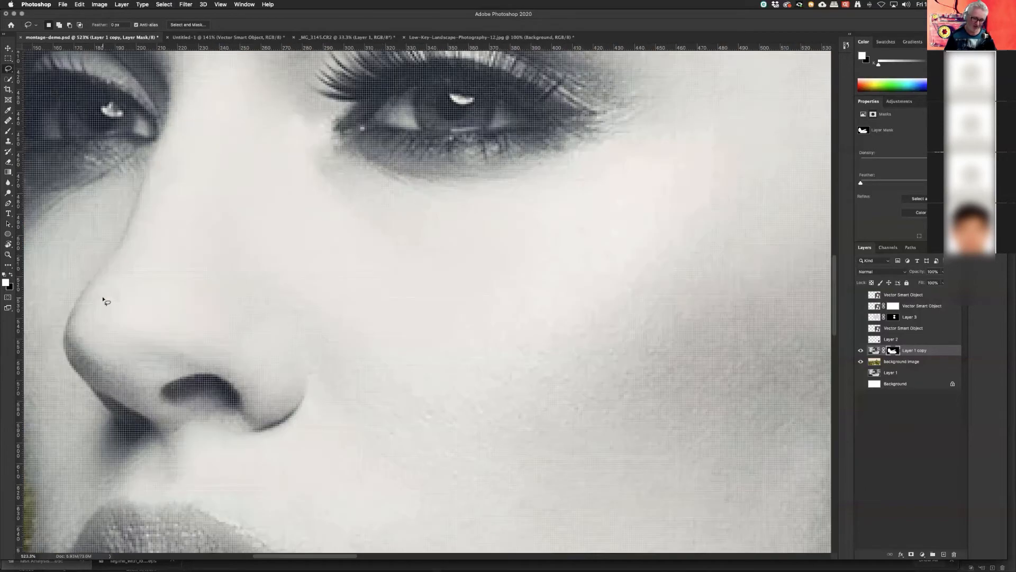
pyautogui.scroll(-6, 105, 300)
pyautogui.scroll(3, 105, 300)
pyautogui.scroll(4, 104, 300)
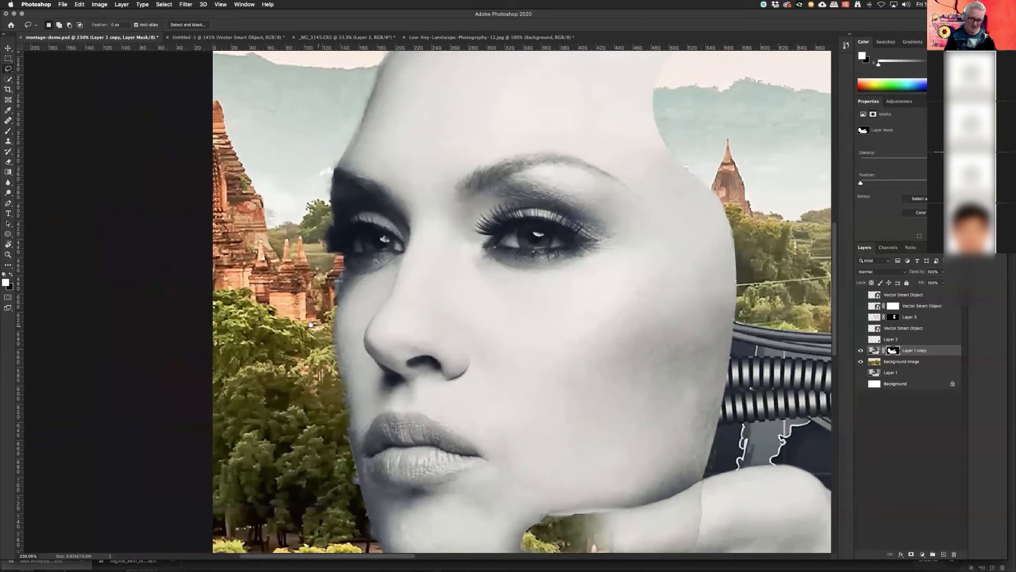
pyautogui.moveTo(311, 324); pyautogui.dragTo(314, 323)
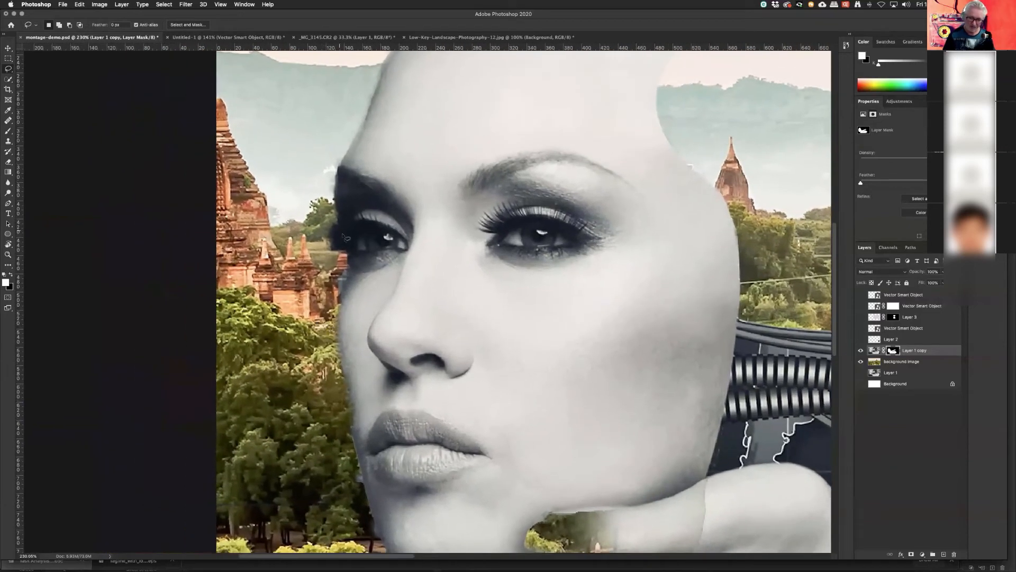
pyautogui.moveTo(349, 258)
pyautogui.mouseDown()
pyautogui.moveTo(427, 399)
pyautogui.moveTo(435, 462)
pyautogui.moveTo(383, 510)
pyautogui.moveTo(345, 516)
pyautogui.moveTo(296, 428)
pyautogui.moveTo(282, 355)
pyautogui.moveTo(312, 240)
pyautogui.mouseUp()
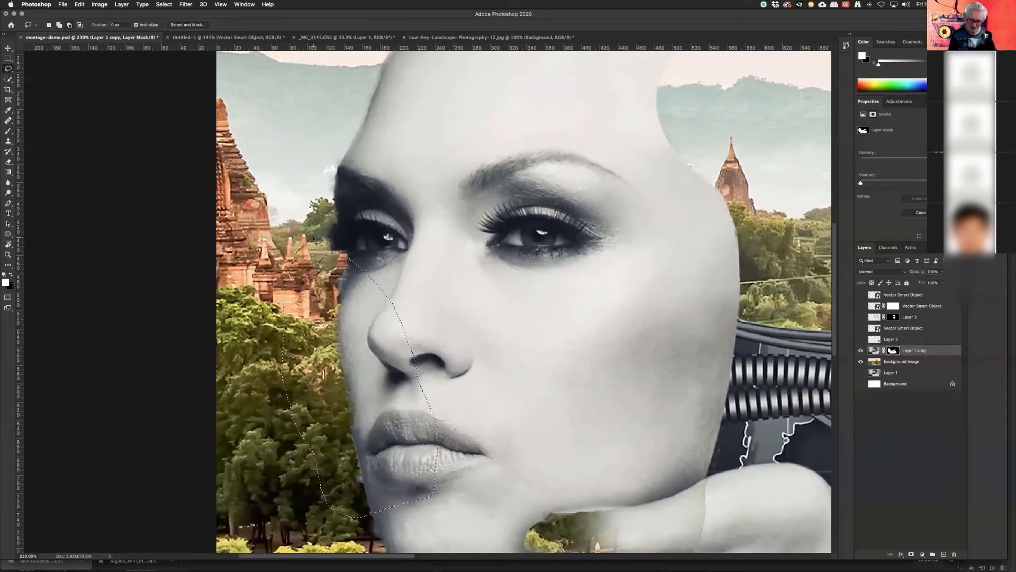
pyautogui.press('BackSpace')
pyautogui.press('super+d')
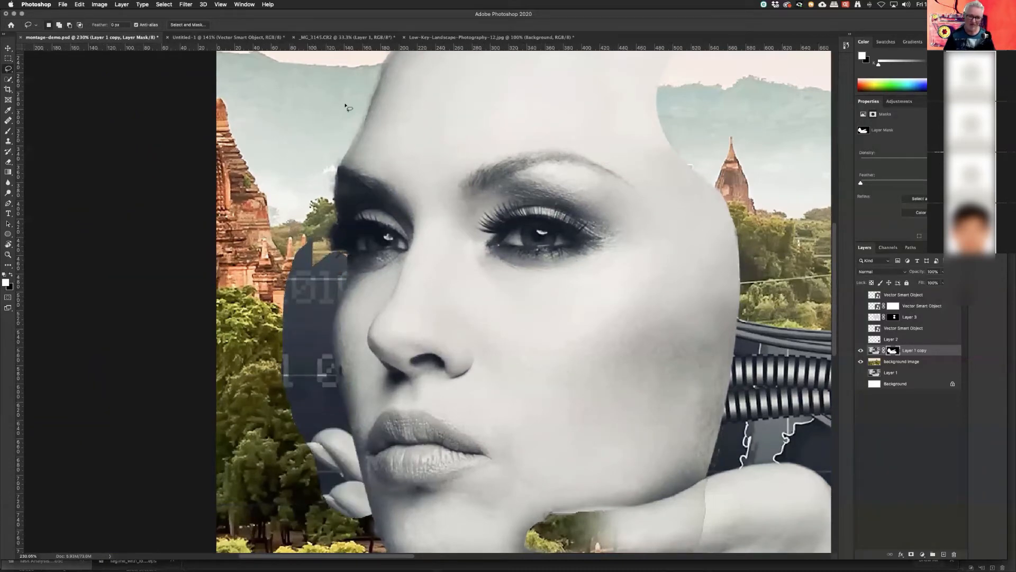
# Step: Lasso the outer forehead and eye edge, fill the mask there with white, and deselect
pyautogui.moveTo(349, 112); pyautogui.dragTo(348, 194)
pyautogui.moveTo(331, 129)
pyautogui.mouseDown()
pyautogui.moveTo(380, 123)
pyautogui.moveTo(445, 168)
pyautogui.moveTo(402, 326)
pyautogui.moveTo(328, 358)
pyautogui.moveTo(290, 346)
pyautogui.moveTo(273, 249)
pyautogui.moveTo(310, 137)
pyautogui.moveTo(329, 117)
pyautogui.mouseUp()
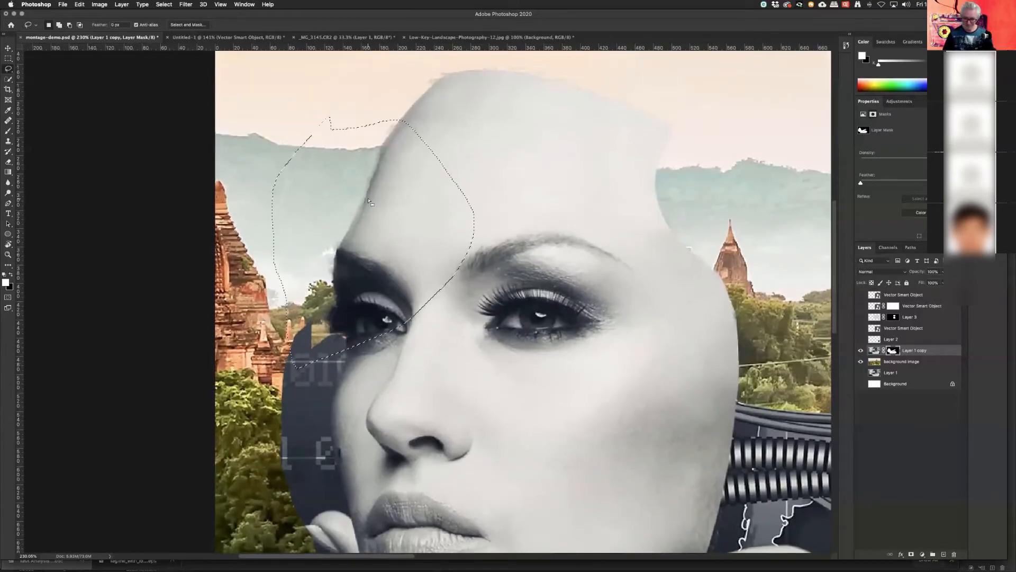
pyautogui.hotkey('alt', 'BackSpace')
pyautogui.press('super+d')
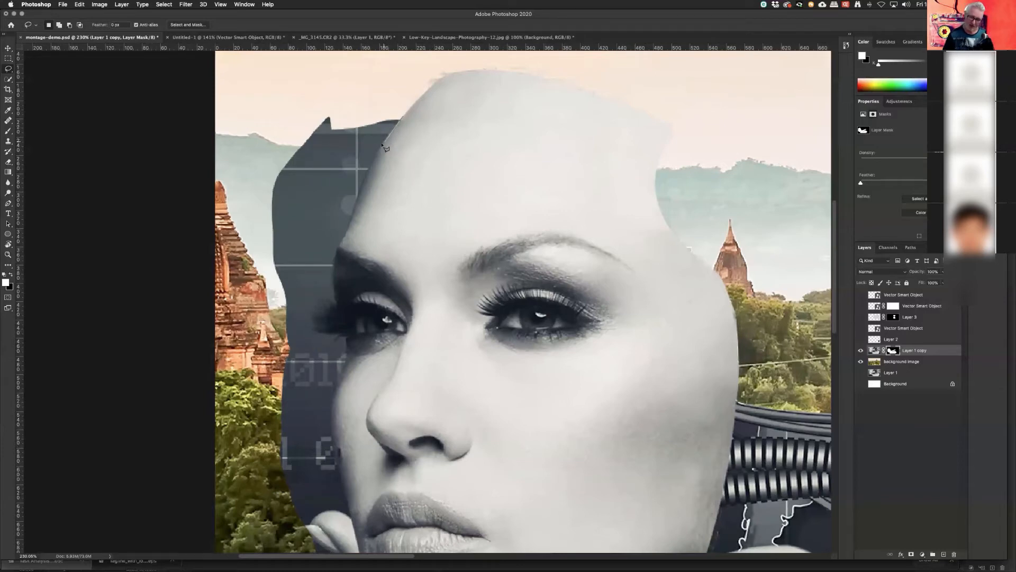
# Step: Lasso the revealed dark backdrop closely along the forehead's outer edge and feather the selection by 1 pixel
pyautogui.moveTo(377, 154)
pyautogui.mouseDown()
pyautogui.moveTo(335, 253)
pyautogui.moveTo(337, 304)
pyautogui.moveTo(284, 333)
pyautogui.moveTo(267, 180)
pyautogui.moveTo(252, 172)
pyautogui.moveTo(253, 122)
pyautogui.moveTo(292, 82)
pyautogui.moveTo(396, 104)
pyautogui.mouseUp()
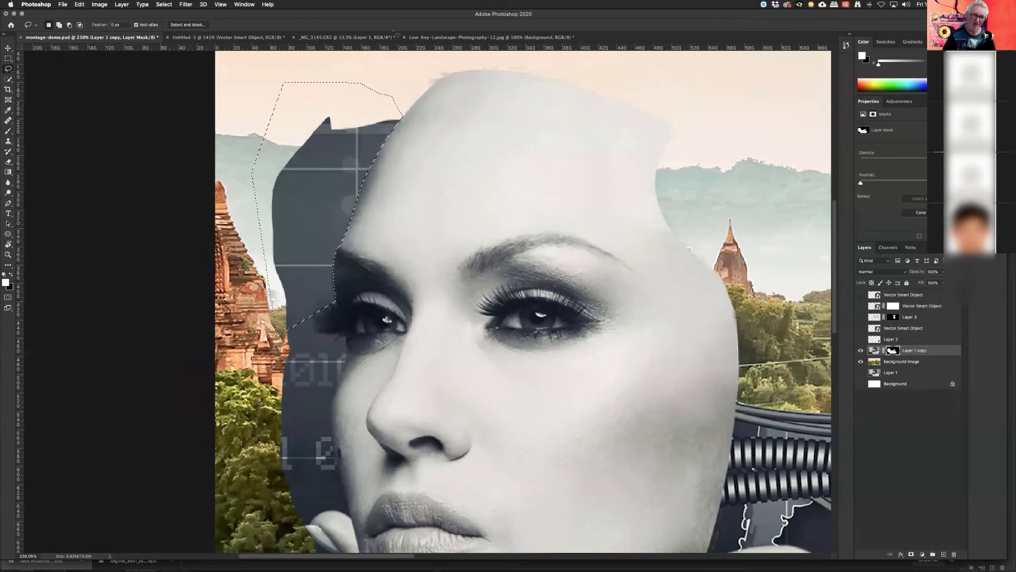
pyautogui.click(164, 5)
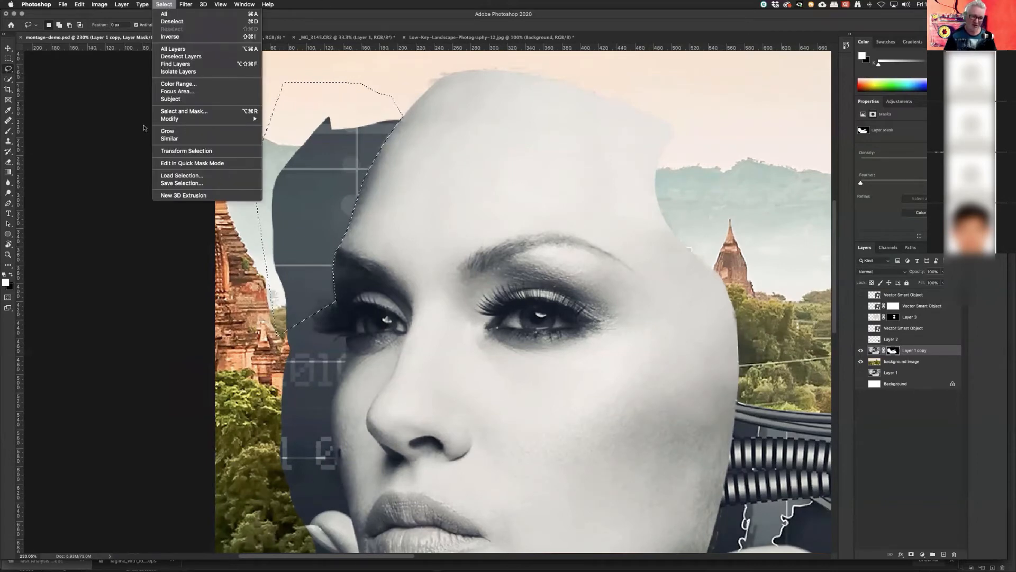
pyautogui.moveTo(178, 118)
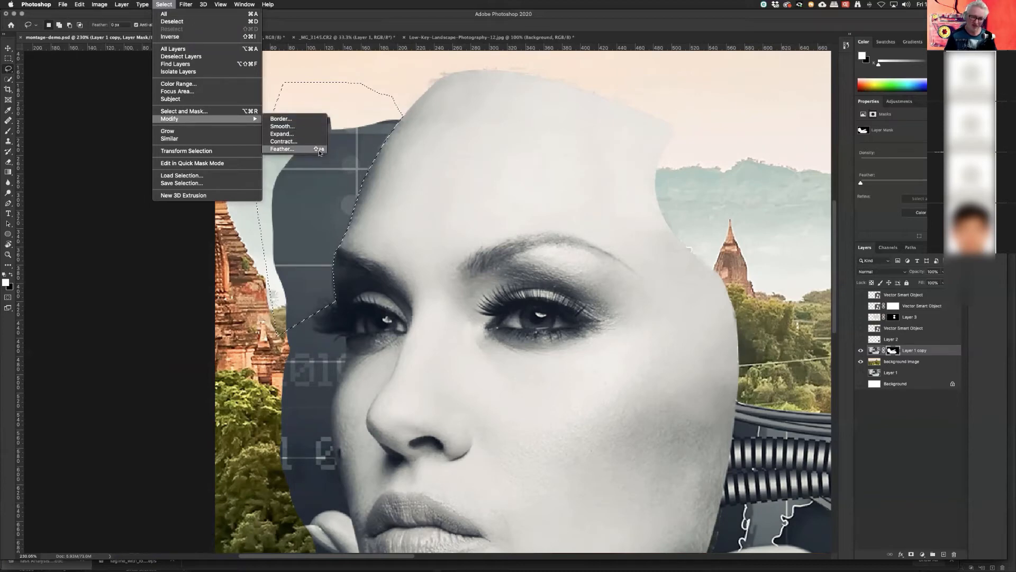
pyautogui.click(280, 149)
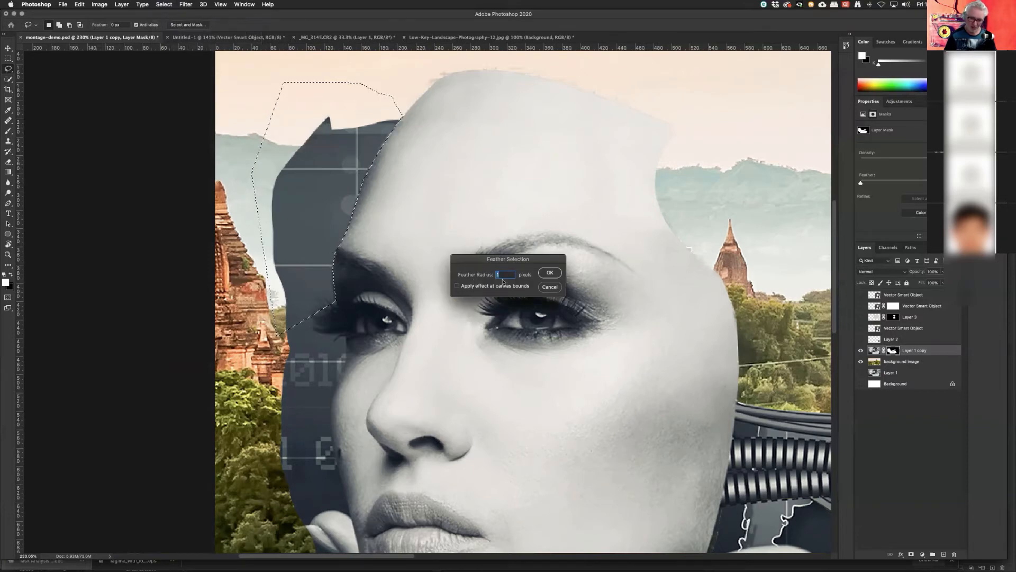
pyautogui.press('Return')
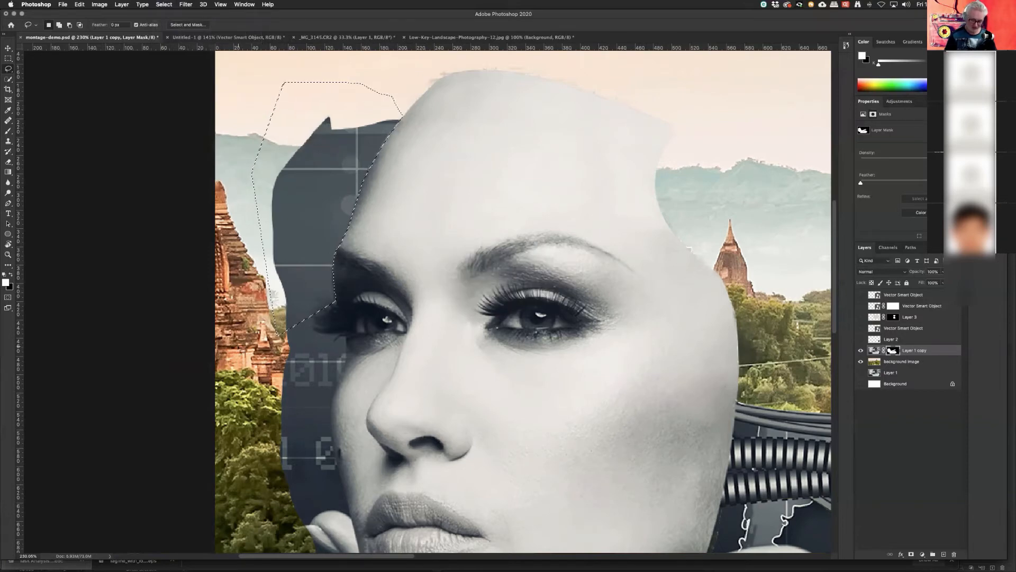
# Step: Fill the feathered selection on the mask with black to hide the backdrop beside the forehead, and deselect
pyautogui.press('x')
pyautogui.hotkey('alt', 'BackSpace')
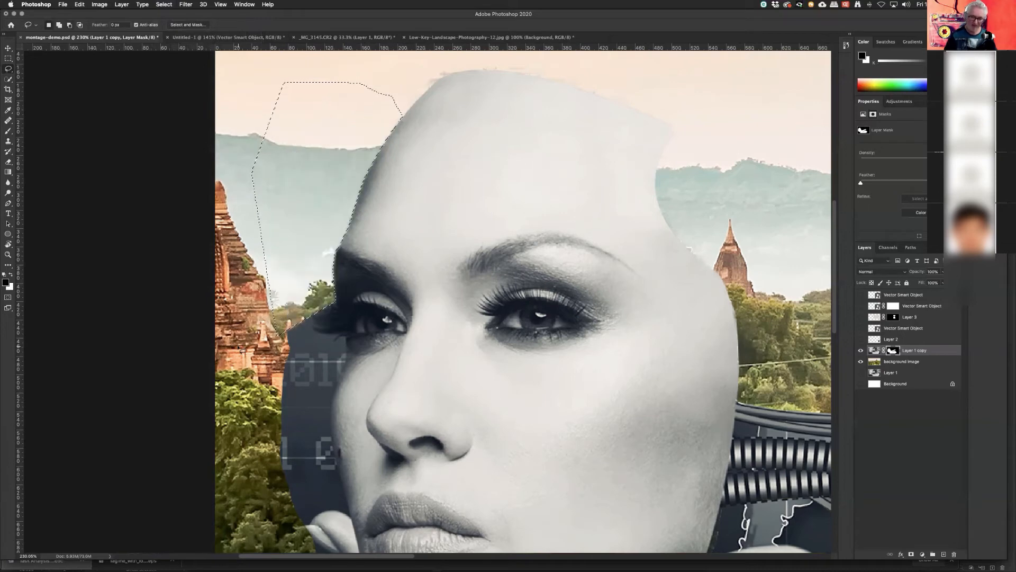
pyautogui.press('super+d')
# Step: Lasso a strip along the top edge of the forehead, fill the mask there with black, and deselect
pyautogui.scroll(5, 358, 221)
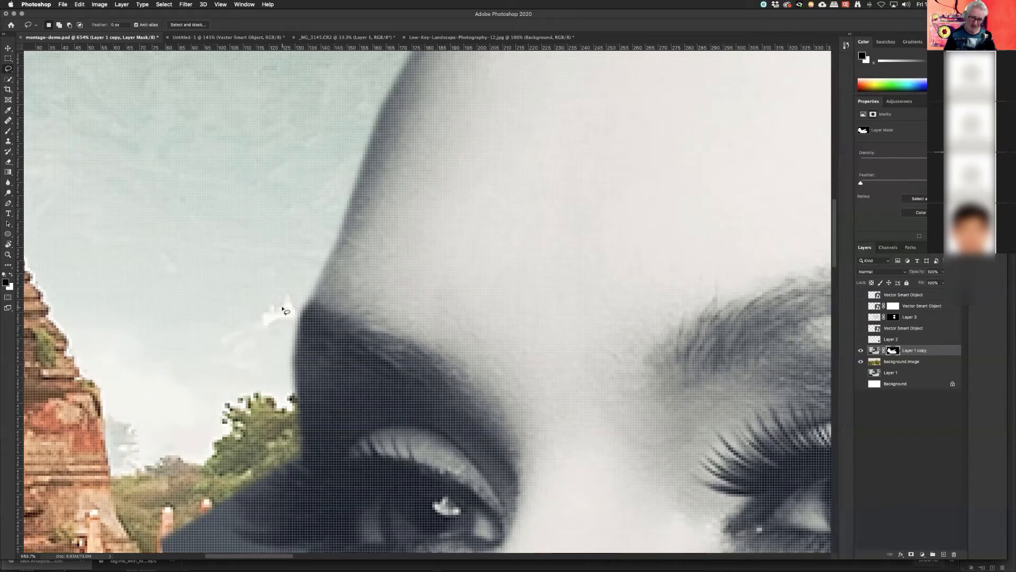
pyautogui.scroll(-8, 283, 310)
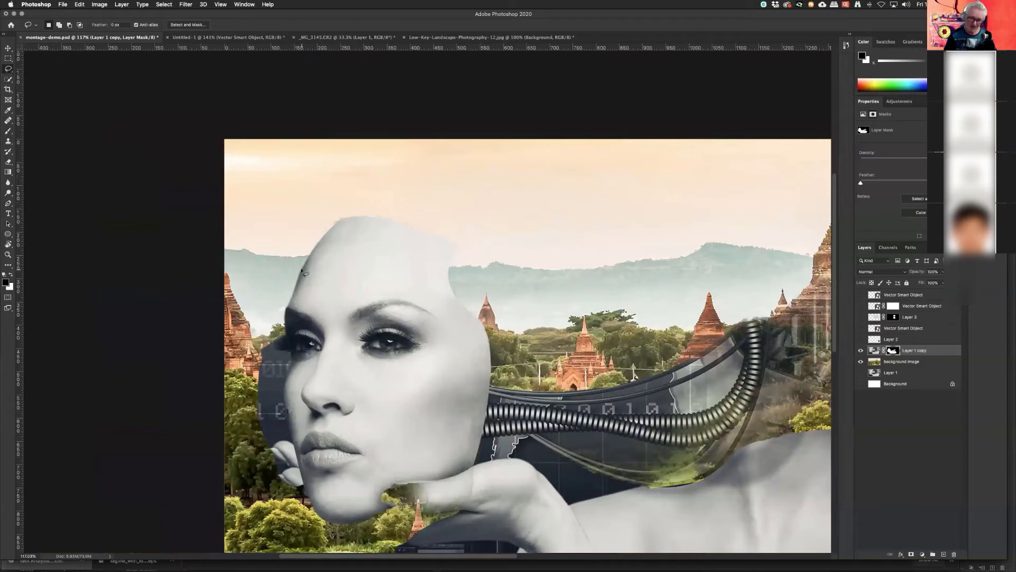
pyautogui.scroll(5, 302, 271)
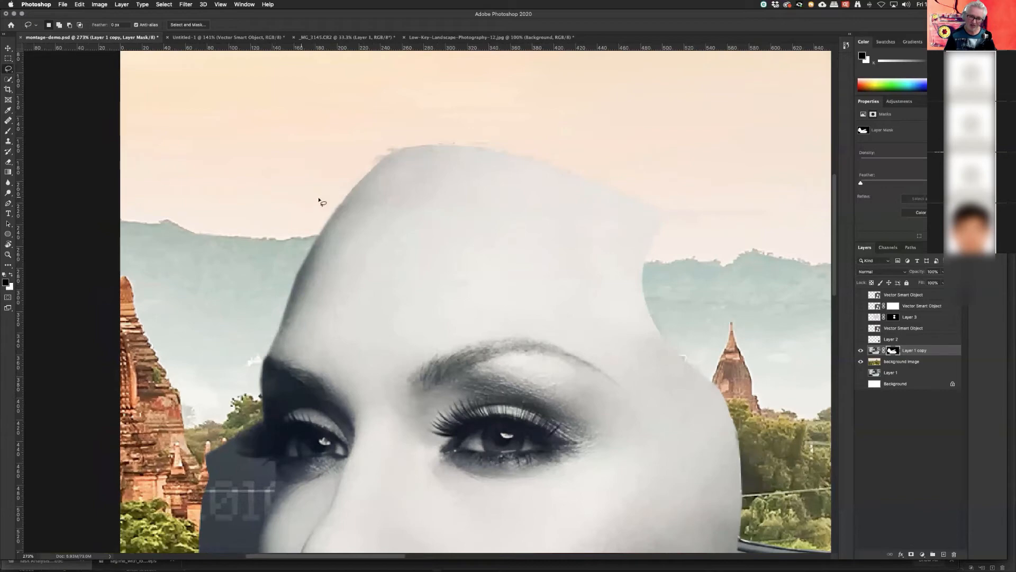
pyautogui.moveTo(337, 201); pyautogui.dragTo(416, 130)
pyautogui.press('Escape')
pyautogui.moveTo(349, 157)
pyautogui.mouseDown()
pyautogui.moveTo(494, 152)
pyautogui.moveTo(646, 220)
pyautogui.moveTo(728, 233)
pyautogui.moveTo(697, 162)
pyautogui.moveTo(445, 124)
pyautogui.moveTo(377, 123)
pyautogui.moveTo(347, 156)
pyautogui.mouseUp()
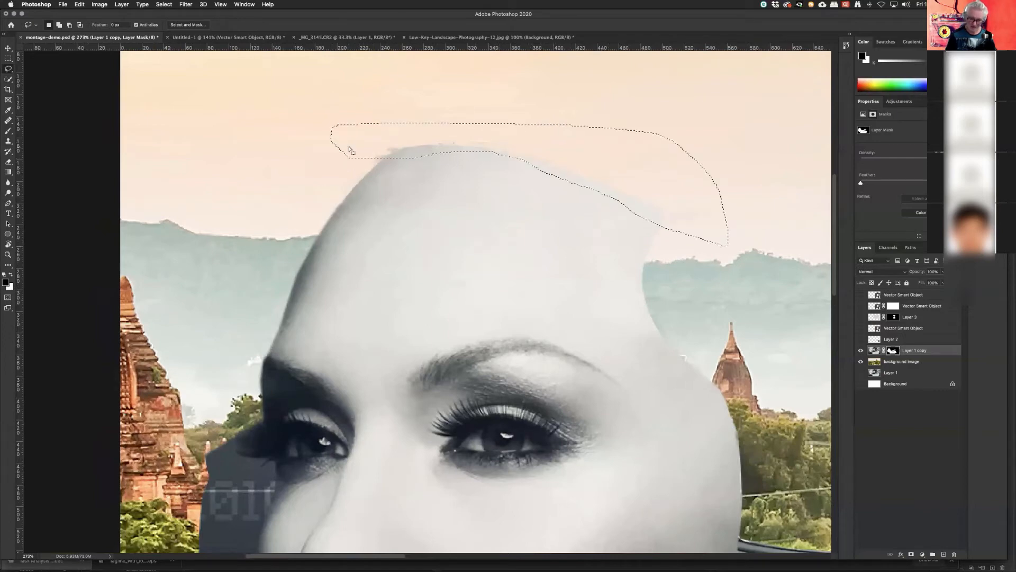
pyautogui.press('super+d')
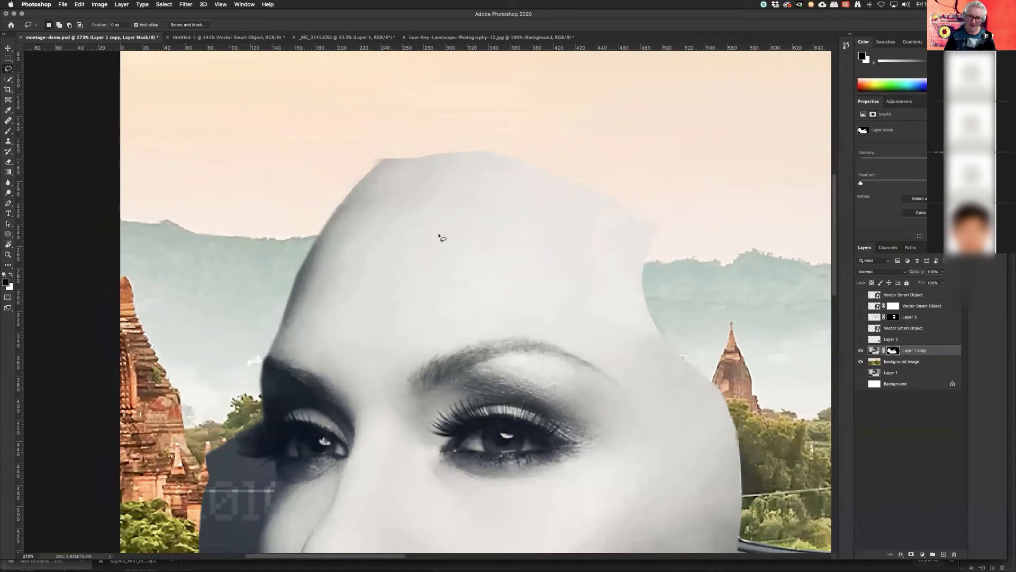
# Step: Examine the masked edge along the top of the forehead up close, followed by the face, hand and whole montage
pyautogui.scroll(5, 424, 167)
pyautogui.scroll(4, 425, 167)
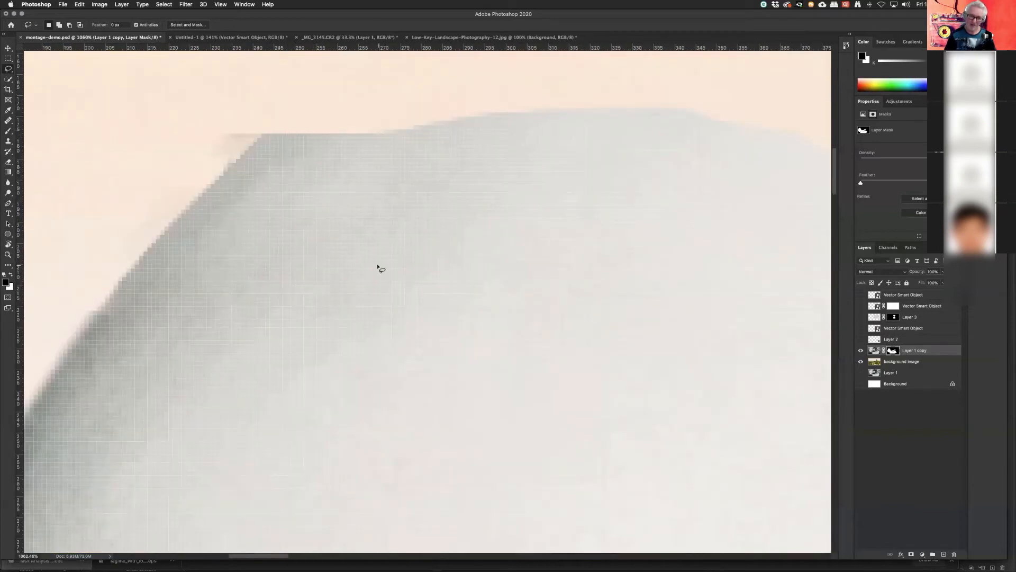
pyautogui.scroll(-12, 377, 265)
pyautogui.moveTo(465, 365); pyautogui.dragTo(462, 238)
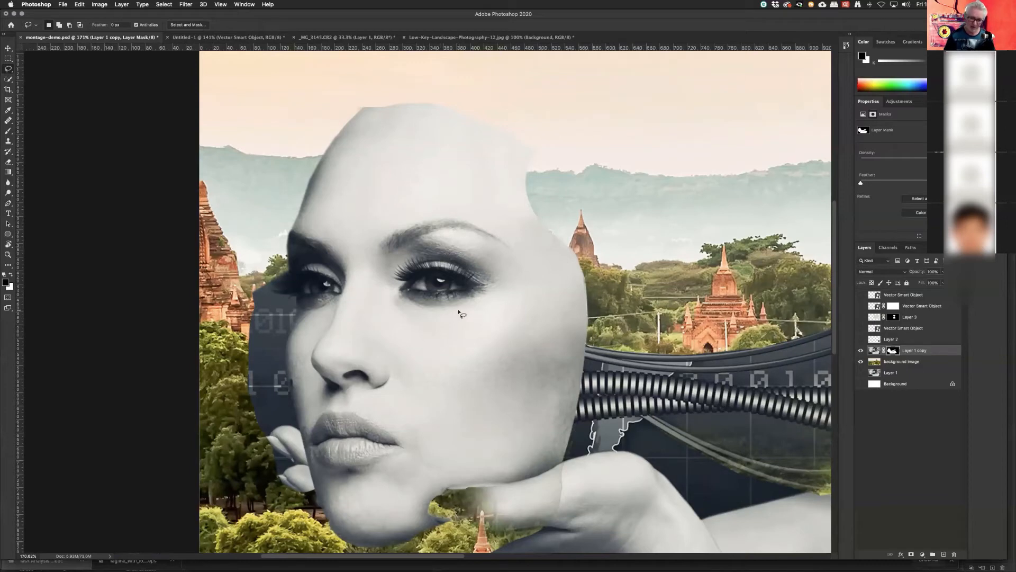
pyautogui.moveTo(563, 370); pyautogui.dragTo(456, 267)
pyautogui.scroll(-4, 447, 331)
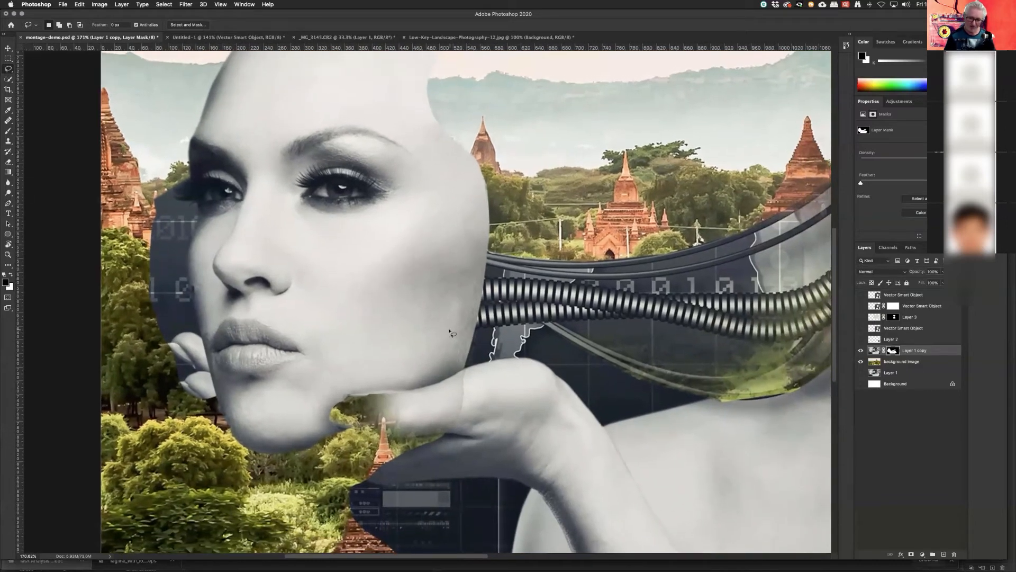
pyautogui.scroll(-4, 485, 321)
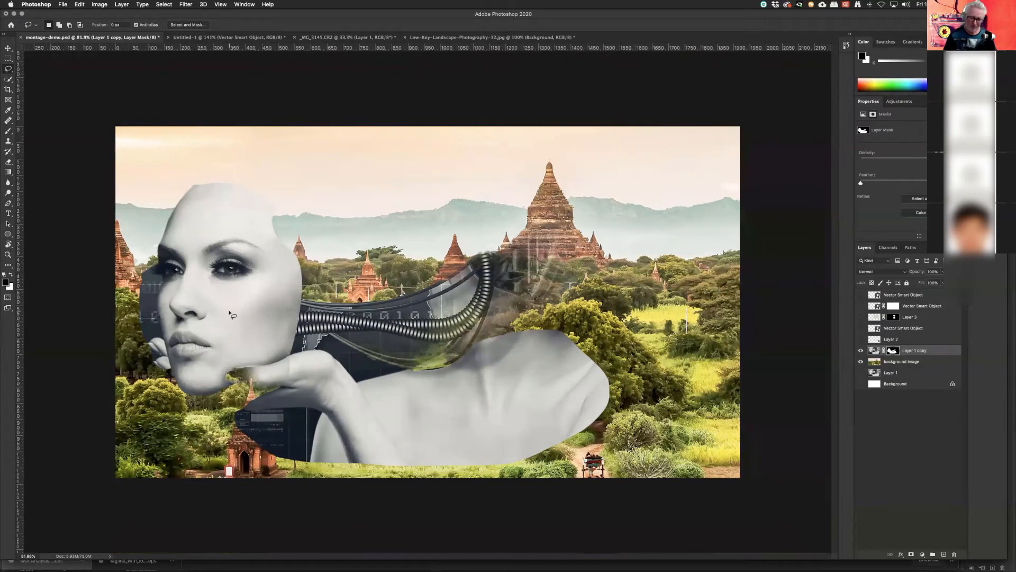
pyautogui.scroll(1, 231, 314)
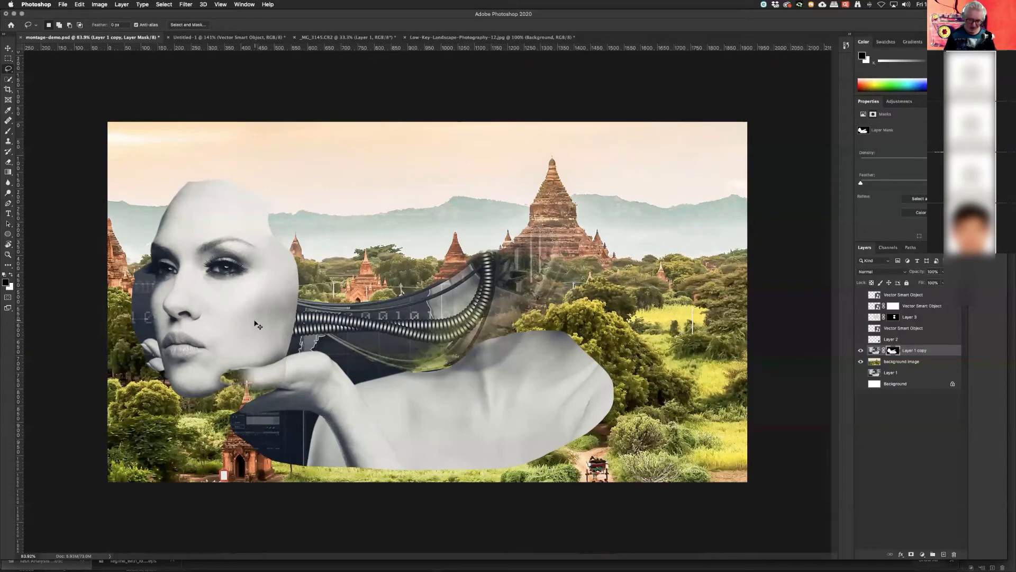
# Step: Move the masked woman's layer inward from the canvas edge and scale it down proportionally to about 66% with Free Transform
pyautogui.moveTo(255, 324); pyautogui.dragTo(329, 311)
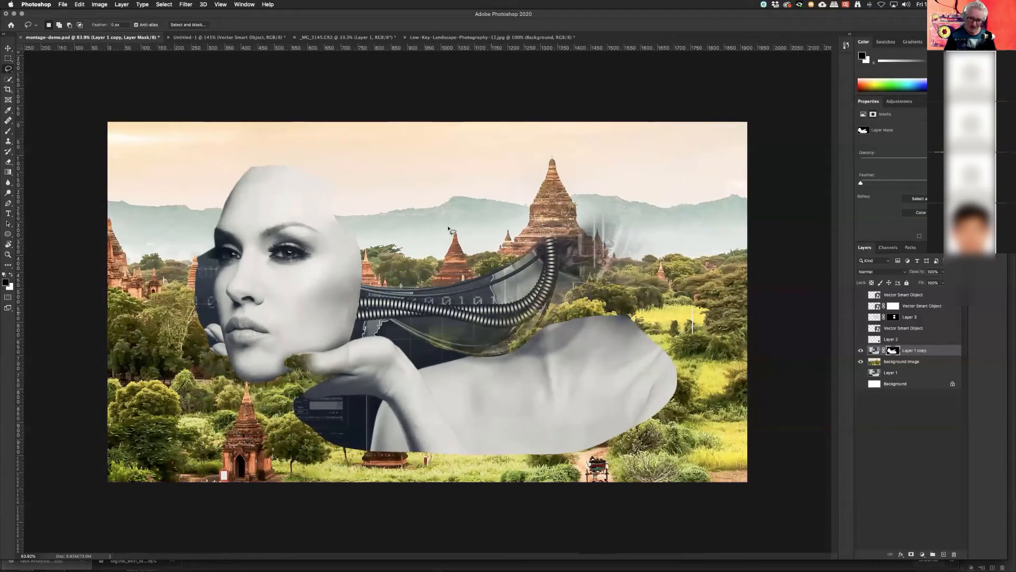
pyautogui.click(79, 5)
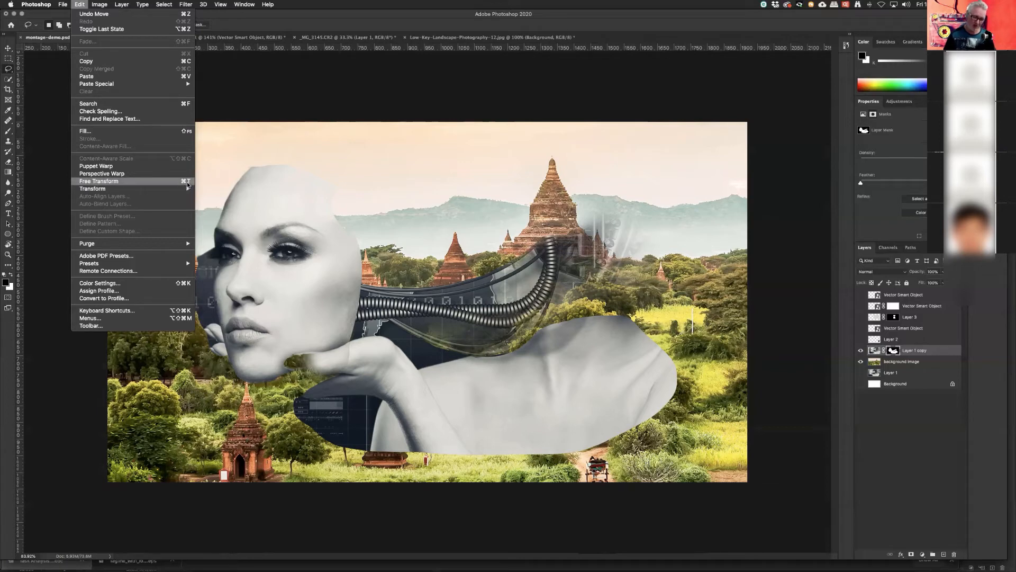
pyautogui.click(310, 189)
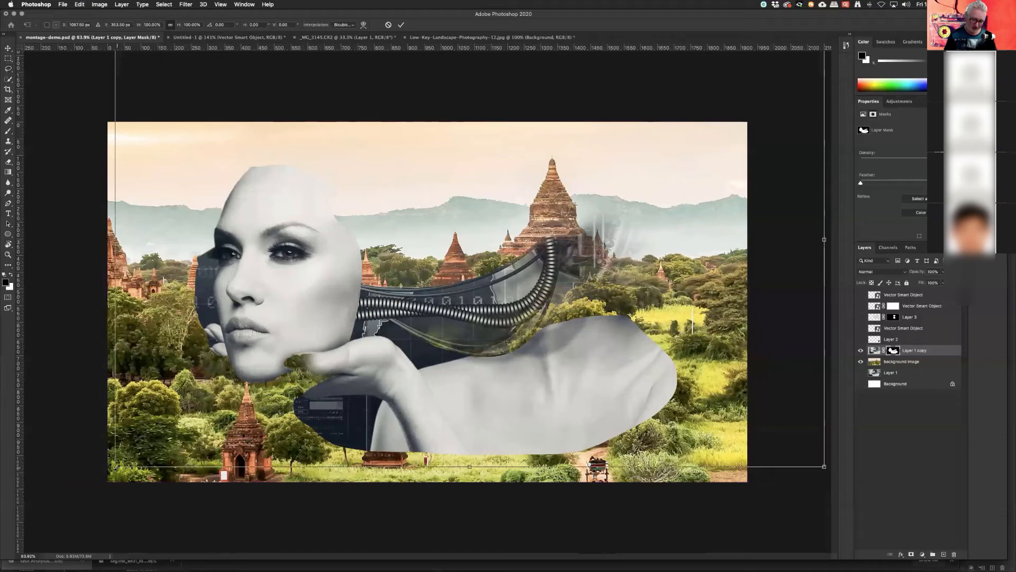
pyautogui.moveTo(115, 466); pyautogui.dragTo(183, 422)
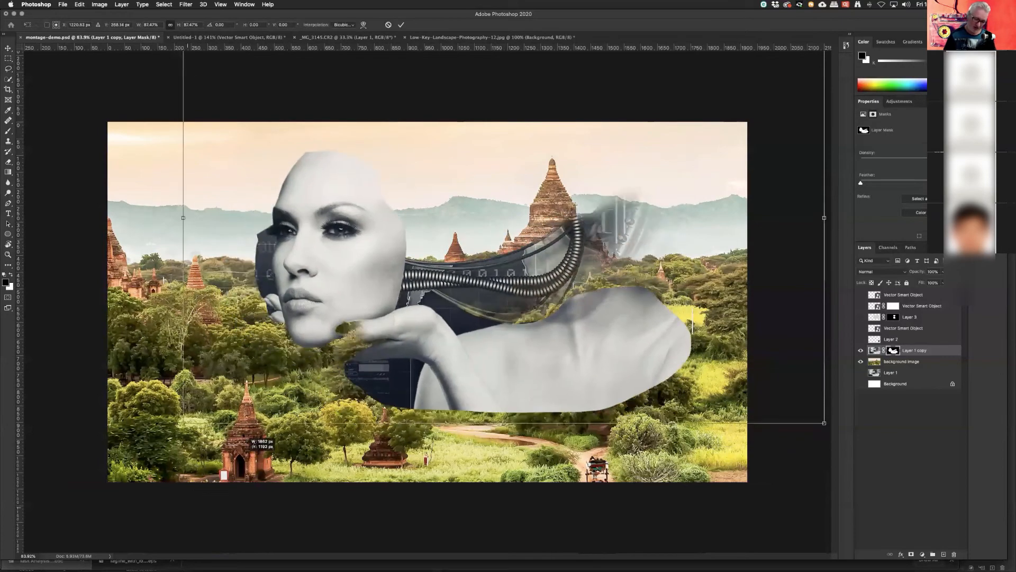
pyautogui.moveTo(248, 437); pyautogui.dragTo(230, 460)
pyautogui.moveTo(225, 451); pyautogui.dragTo(370, 341)
# Step: Reposition the figure in front of the large temple, shrink it slightly further, and commit the transform
pyautogui.moveTo(455, 229); pyautogui.dragTo(562, 262)
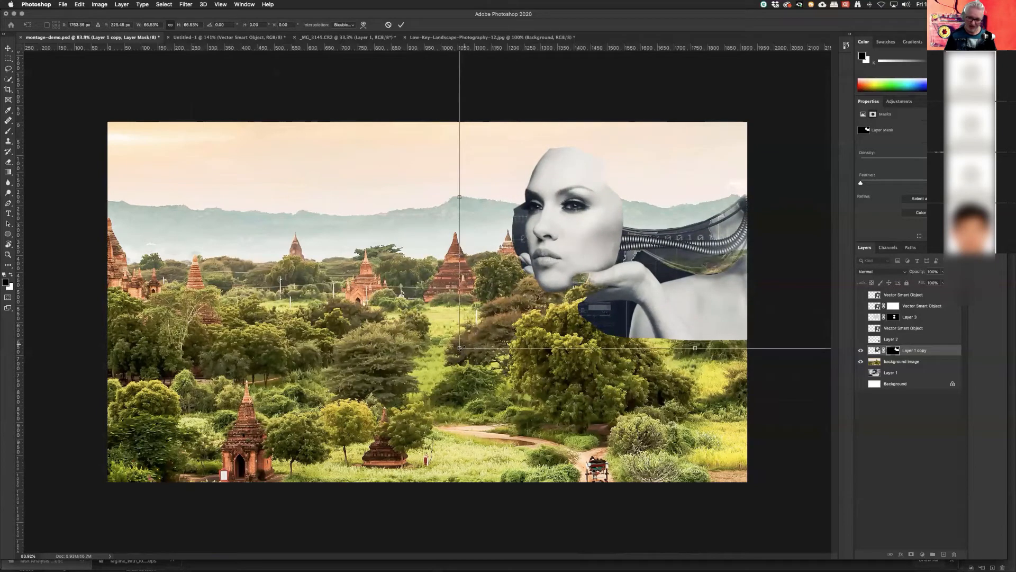
pyautogui.moveTo(541, 306); pyautogui.dragTo(479, 316)
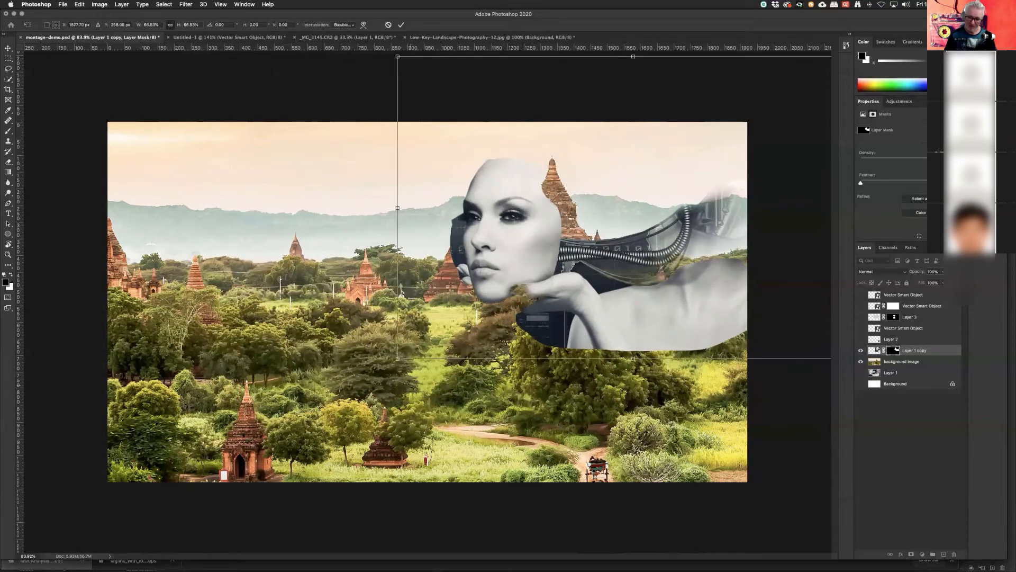
pyautogui.moveTo(398, 358); pyautogui.dragTo(434, 336)
pyautogui.moveTo(559, 267); pyautogui.dragTo(517, 274)
pyautogui.press('Return')
# Step: Lasso across the cheek, hand and cables, fill that mask area with black, deselect, and activate the Brush tool
pyautogui.press('l')
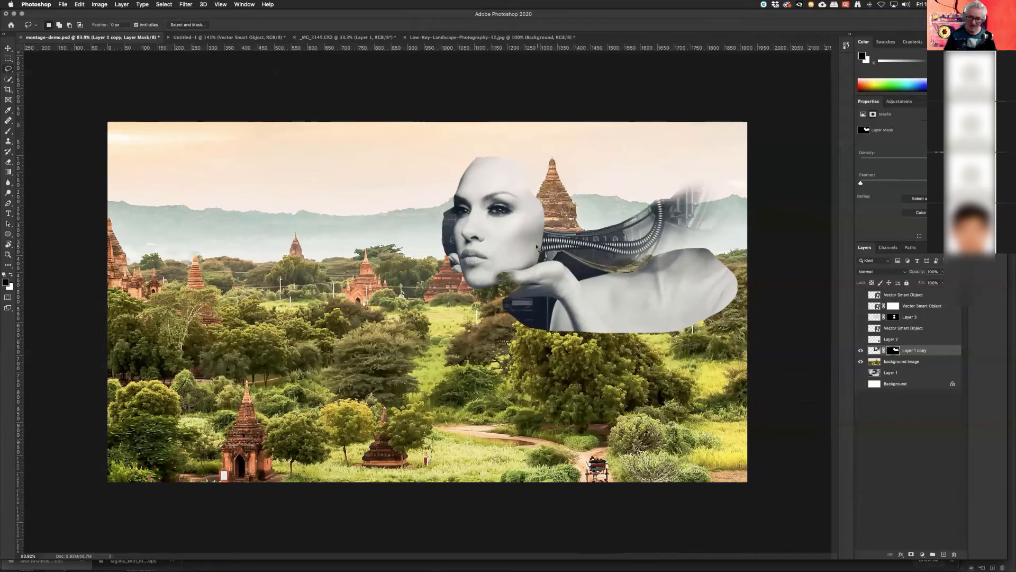
pyautogui.scroll(5, 503, 239)
pyautogui.scroll(-2, 503, 239)
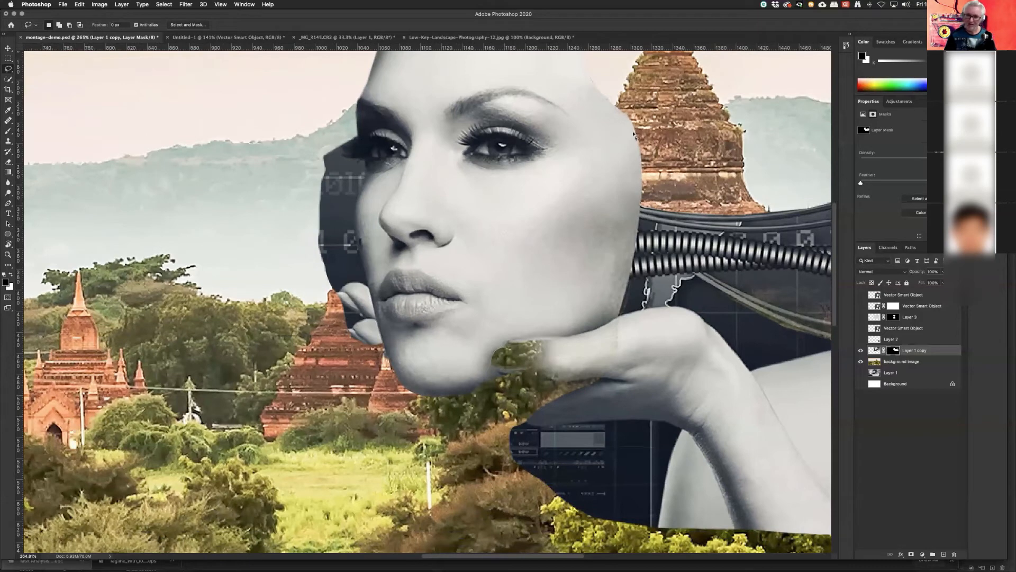
pyautogui.moveTo(616, 104)
pyautogui.mouseDown()
pyautogui.moveTo(596, 166)
pyautogui.moveTo(545, 249)
pyautogui.moveTo(419, 386)
pyautogui.moveTo(417, 433)
pyautogui.moveTo(622, 495)
pyautogui.moveTo(791, 372)
pyautogui.moveTo(792, 237)
pyautogui.moveTo(749, 160)
pyautogui.moveTo(724, 139)
pyautogui.moveTo(626, 101)
pyautogui.mouseUp()
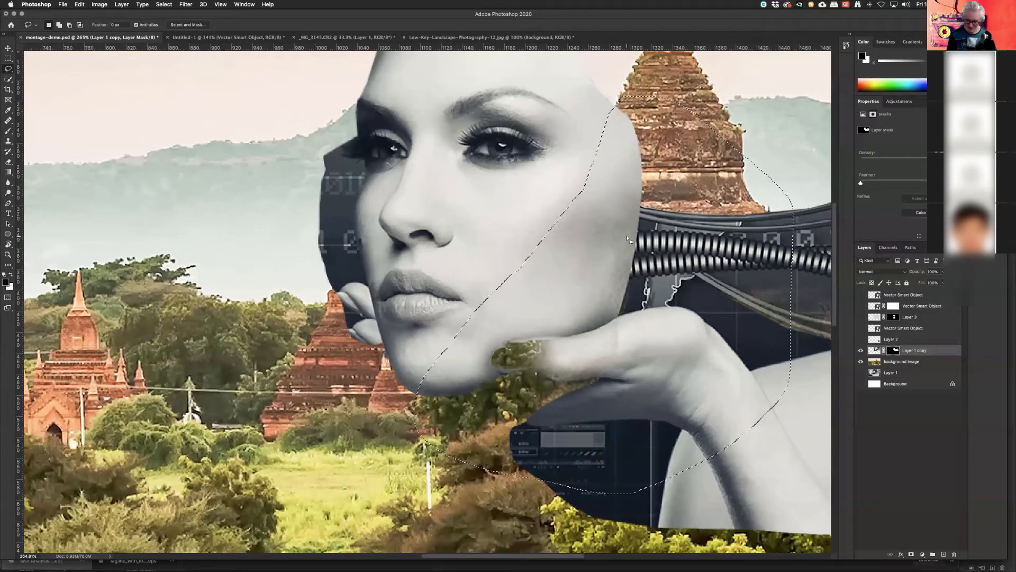
pyautogui.hotkey('alt', 'BackSpace')
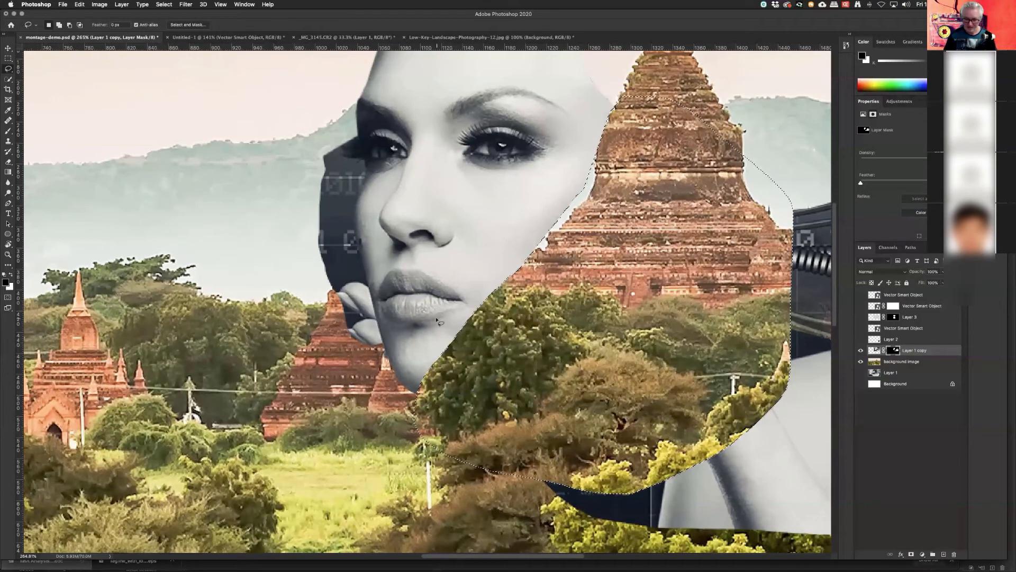
pyautogui.press('super+d')
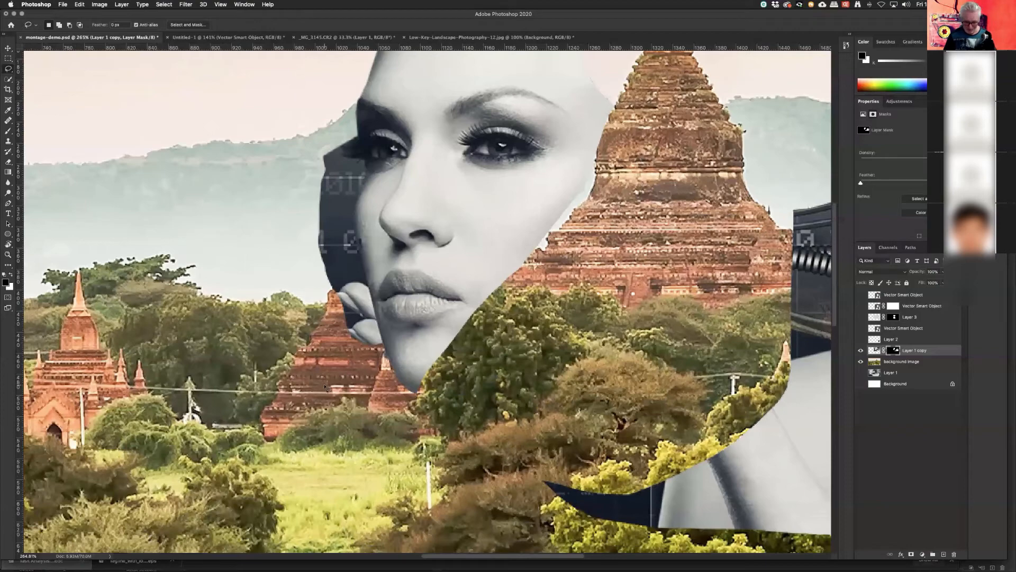
pyautogui.press('b')
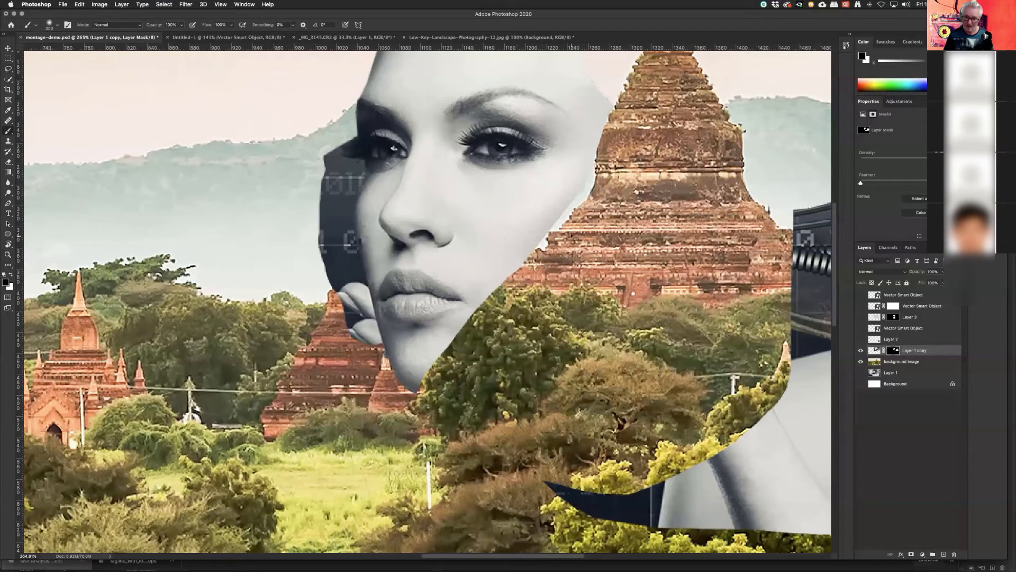
# Step: Paint black on the Layer 1 copy mask to hide the lower face, then white along the temple's edge to restore the cheek
pyautogui.moveTo(579, 262)
pyautogui.mouseDown()
pyautogui.moveTo(370, 312)
pyautogui.moveTo(412, 365)
pyautogui.moveTo(381, 349)
pyautogui.mouseUp()
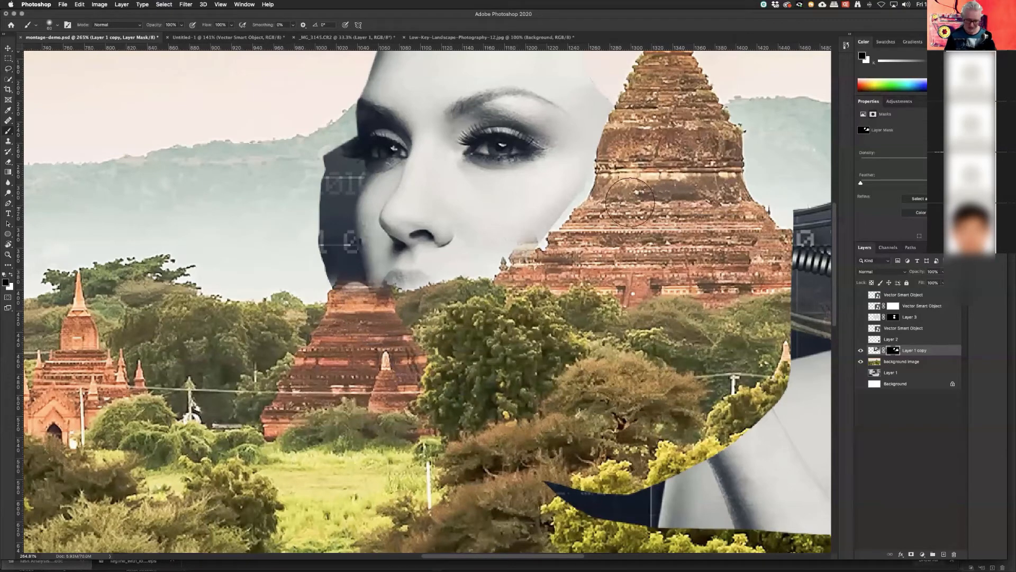
pyautogui.moveTo(617, 183); pyautogui.dragTo(530, 302)
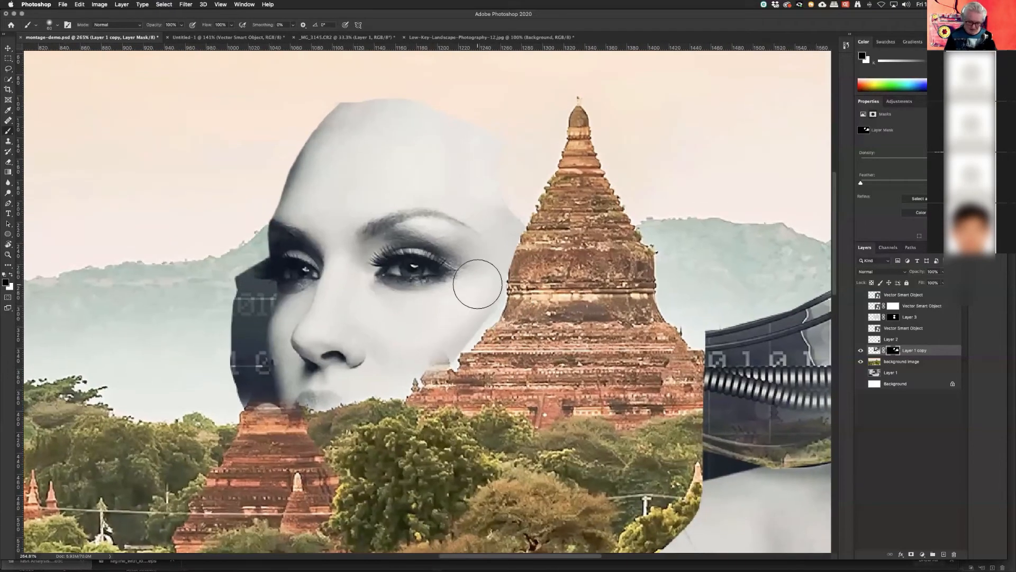
pyautogui.press('x')
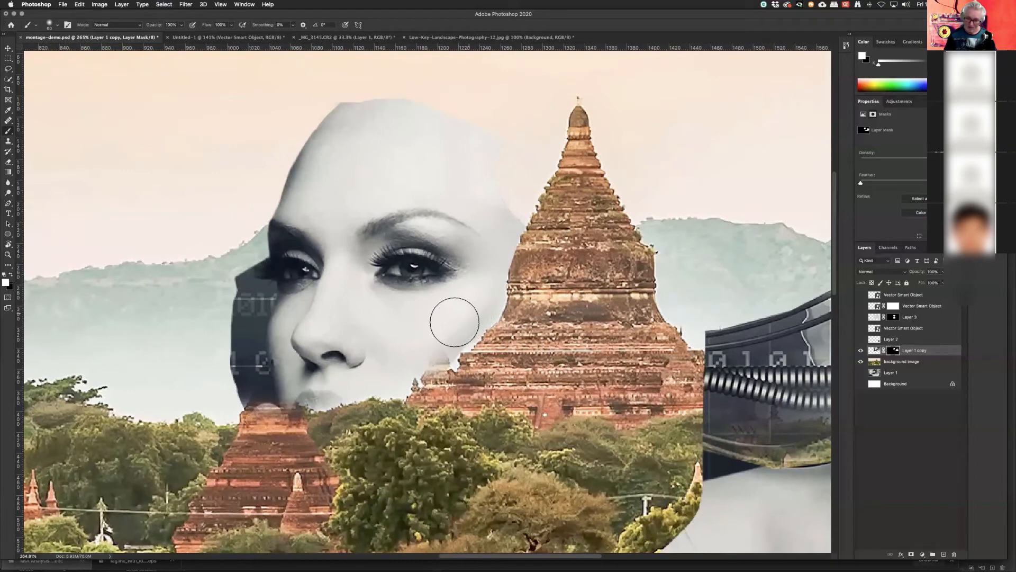
pyautogui.moveTo(508, 292)
pyautogui.mouseDown()
pyautogui.moveTo(462, 331)
pyautogui.moveTo(435, 349)
pyautogui.moveTo(520, 254)
pyautogui.moveTo(533, 205)
pyautogui.mouseUp()
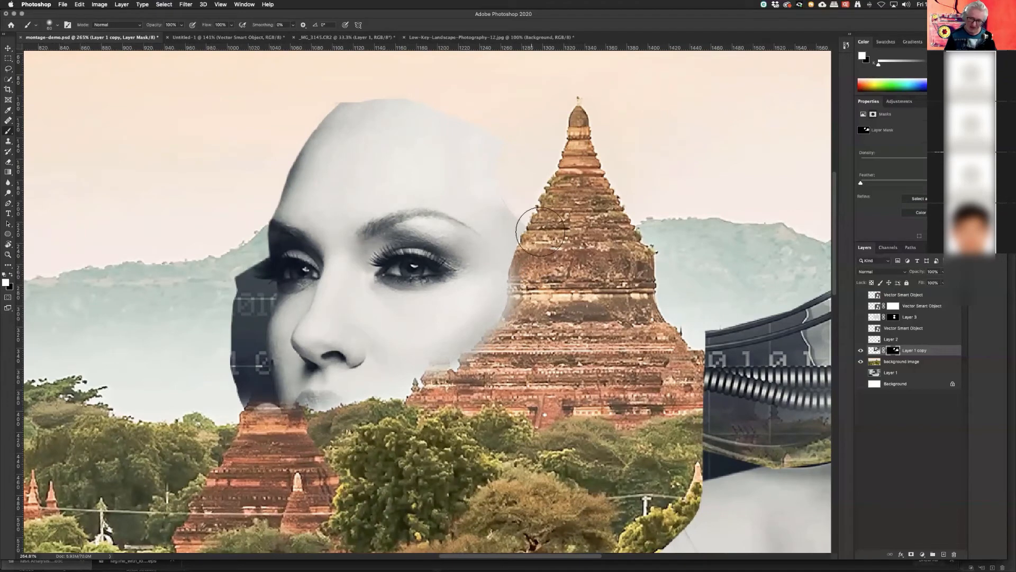
pyautogui.moveTo(414, 362); pyautogui.dragTo(486, 365)
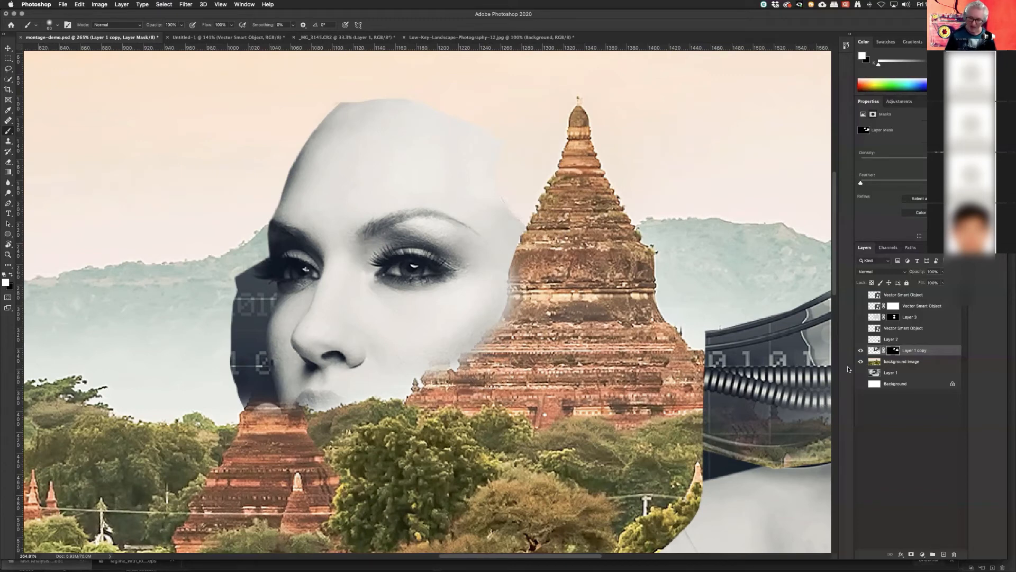
# Step: Hide Layer 1 copy and make the background image layer active
pyautogui.click(861, 352)
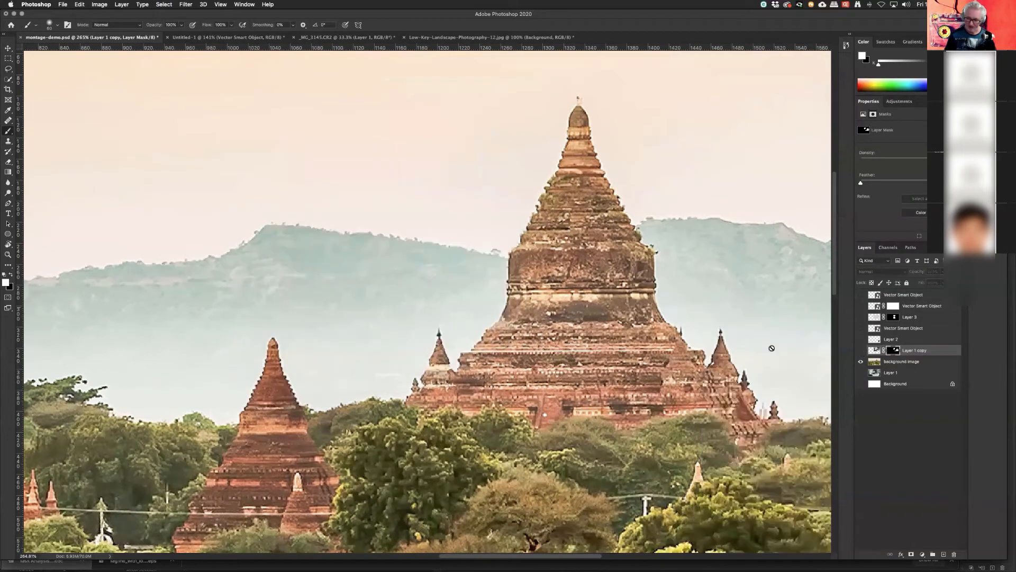
pyautogui.click(881, 364)
pyautogui.scroll(-3, 552, 338)
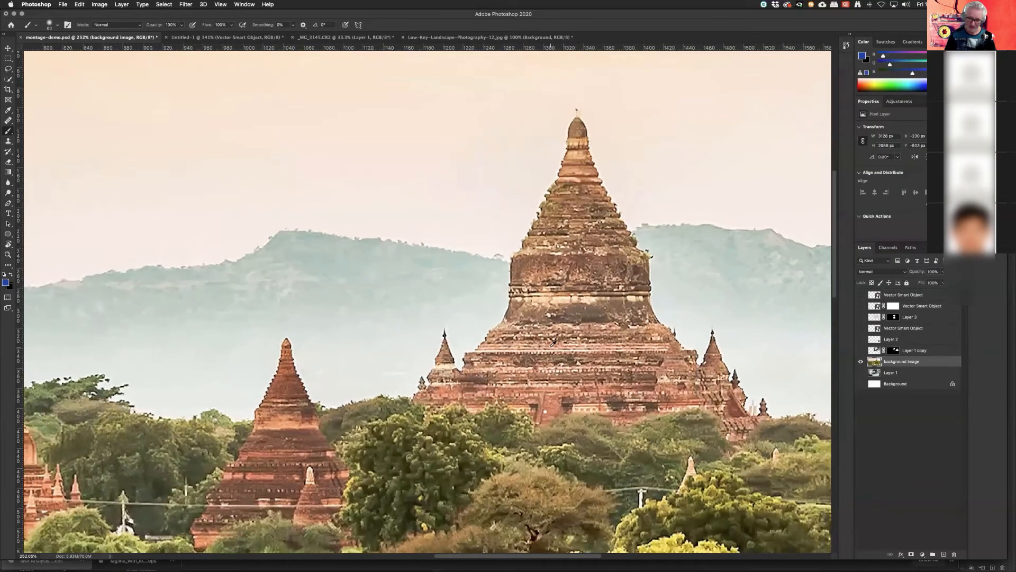
pyautogui.moveTo(552, 338); pyautogui.dragTo(415, 275)
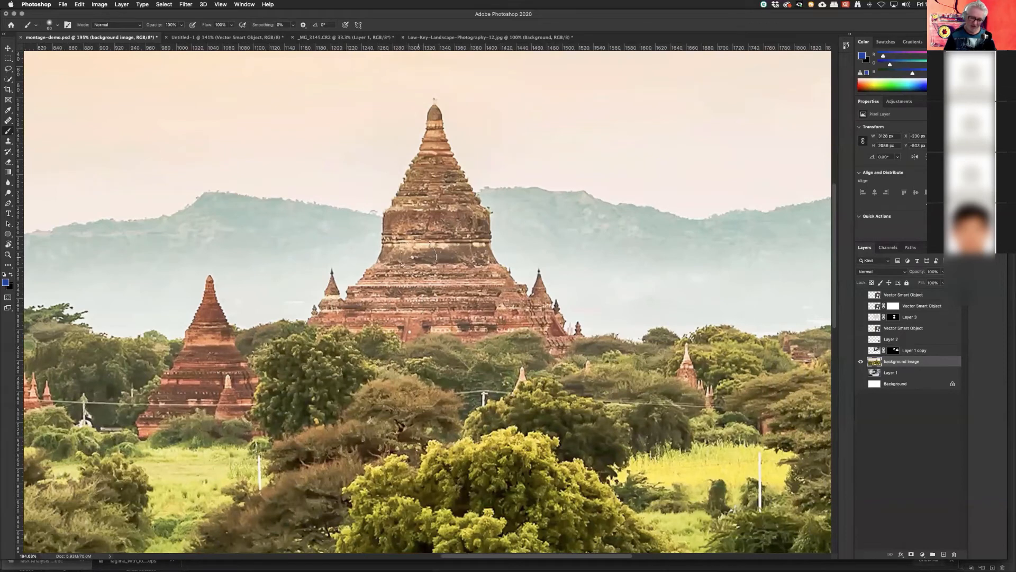
# Step: Select the large temple's tower up to its tip with the Quick Selection tool, using a smaller brush for the spire
pyautogui.click(7, 80)
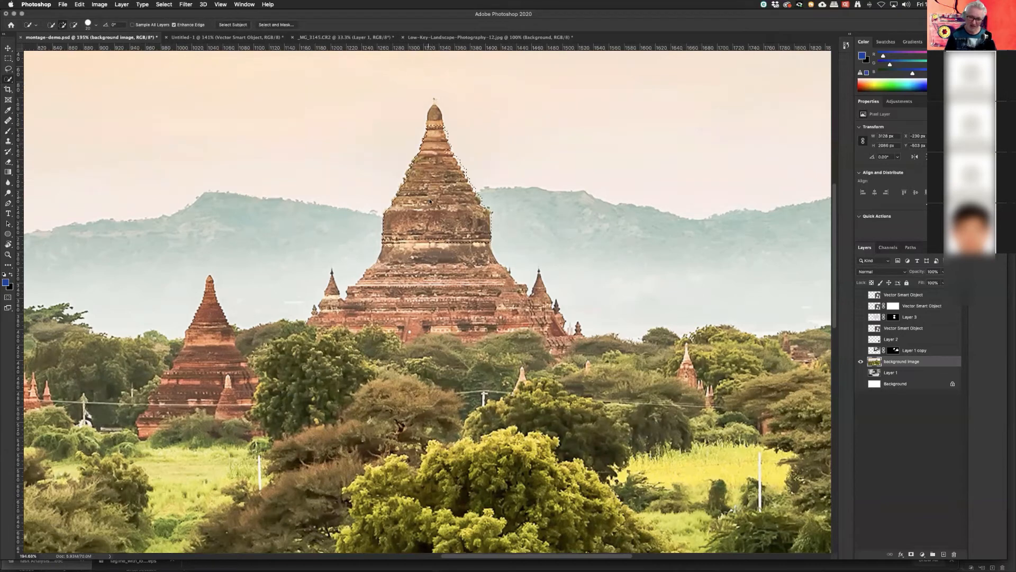
pyautogui.moveTo(430, 201); pyautogui.dragTo(424, 201)
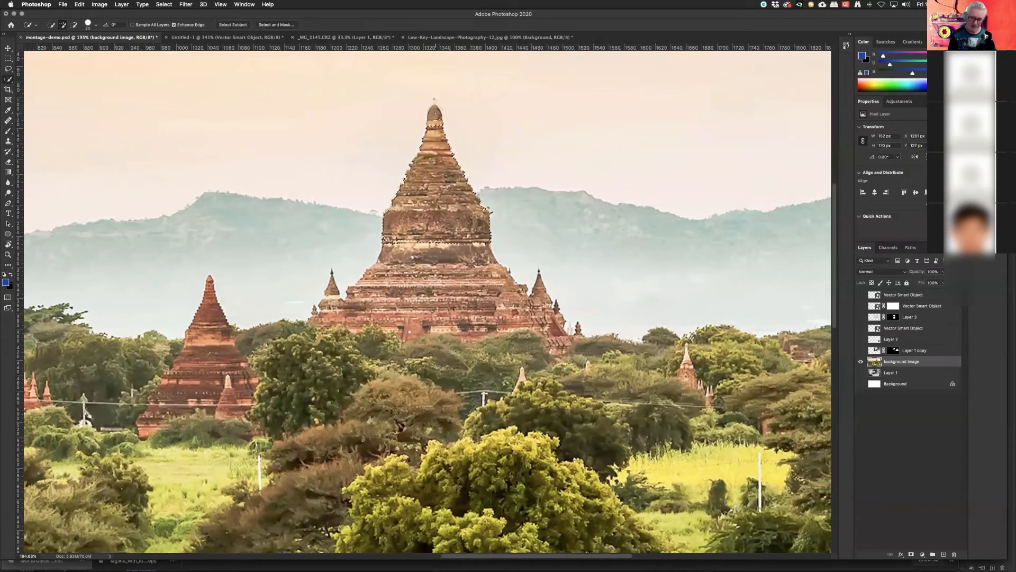
pyautogui.press('[')
pyautogui.press('[')
pyautogui.press('[')
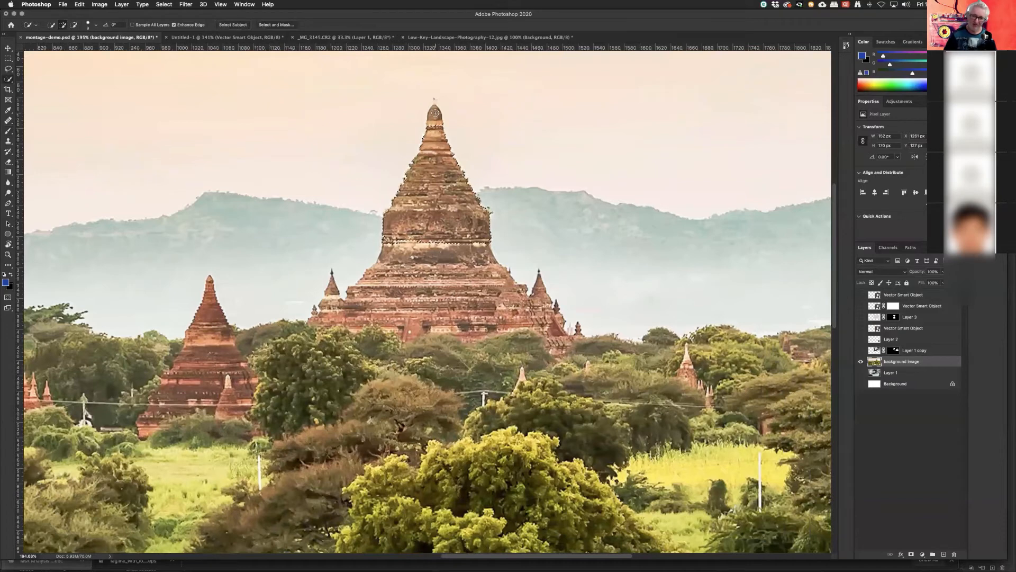
pyautogui.moveTo(435, 136); pyautogui.dragTo(433, 127)
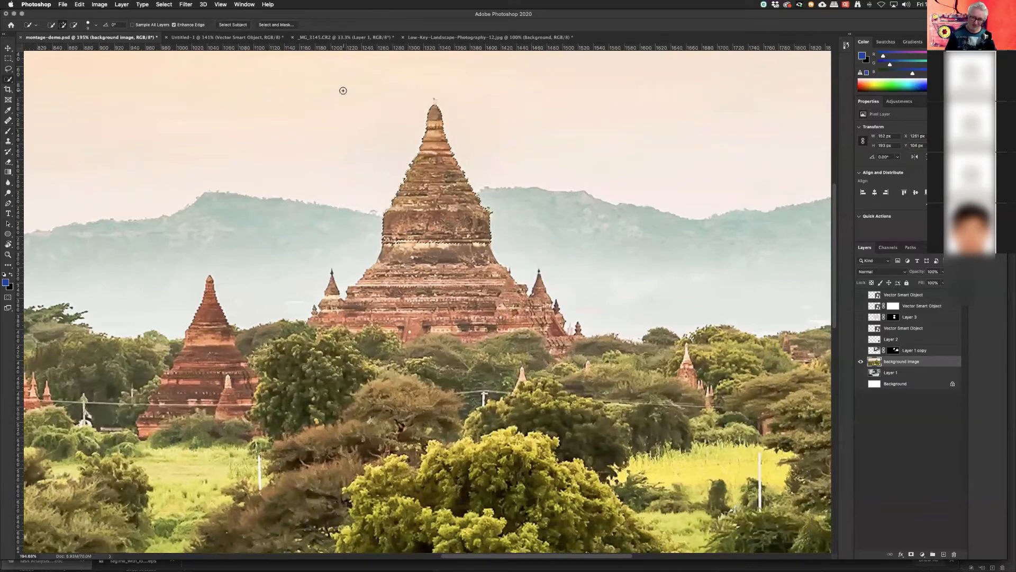
# Step: Extend the selection with a larger brush over the temple base, the smaller temple and the tree line
pyautogui.press(']')
pyautogui.press('[')
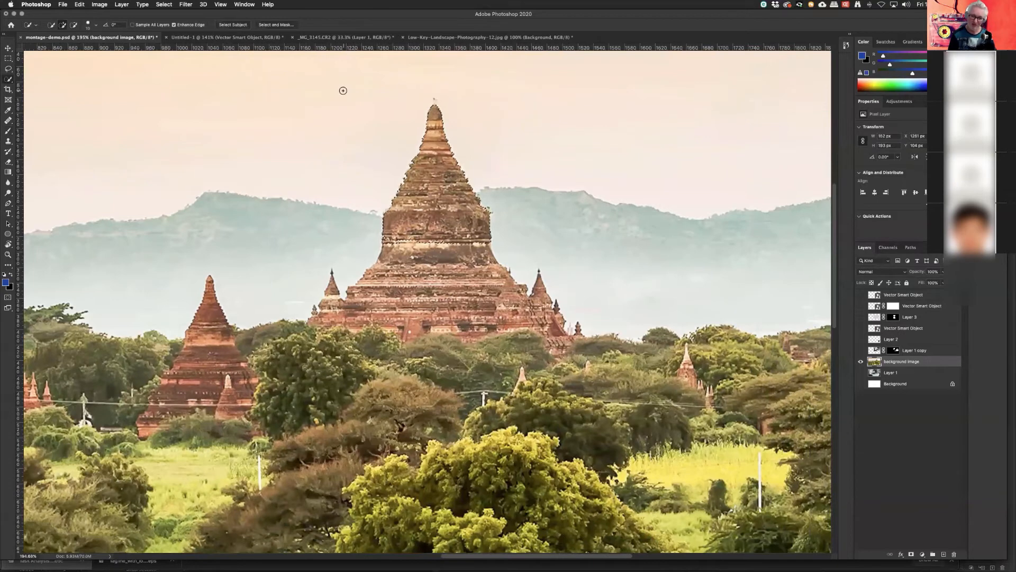
pyautogui.press(']')
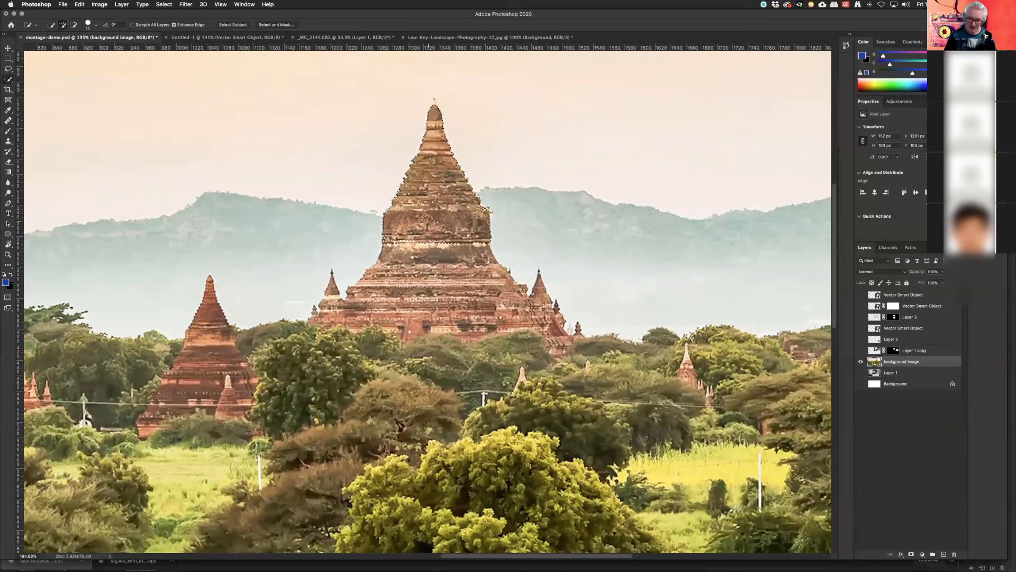
pyautogui.moveTo(418, 283)
pyautogui.mouseDown()
pyautogui.moveTo(548, 294)
pyautogui.moveTo(529, 348)
pyautogui.moveTo(770, 416)
pyautogui.moveTo(789, 392)
pyautogui.moveTo(762, 362)
pyautogui.moveTo(813, 354)
pyautogui.moveTo(609, 419)
pyautogui.moveTo(516, 373)
pyautogui.moveTo(344, 349)
pyautogui.moveTo(233, 364)
pyautogui.moveTo(53, 365)
pyautogui.mouseUp()
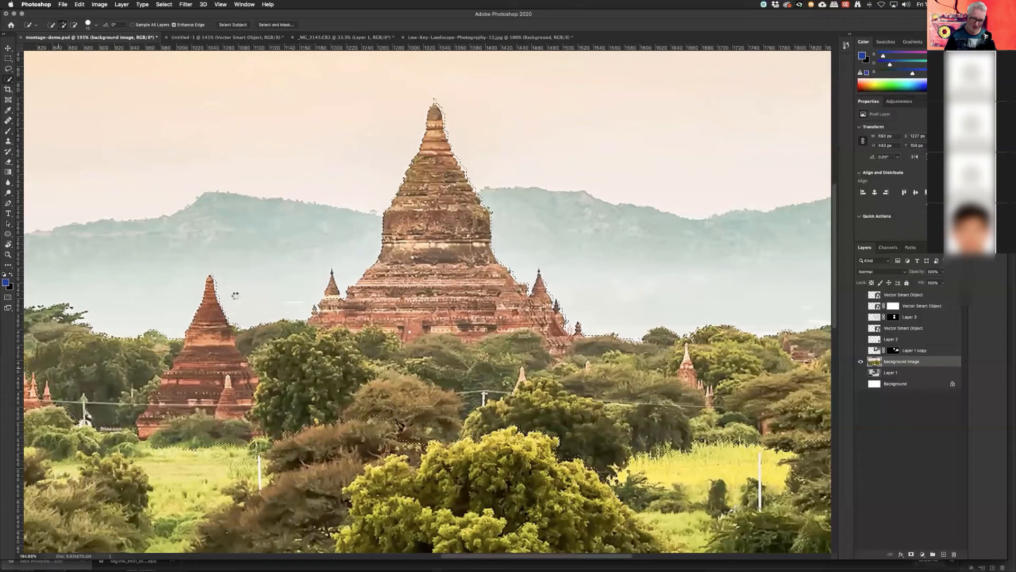
# Step: Refine the selection with a smaller brush, adding the small spire beside the large temple and subtracting the sky gap between them
pyautogui.scroll(5, 321, 307)
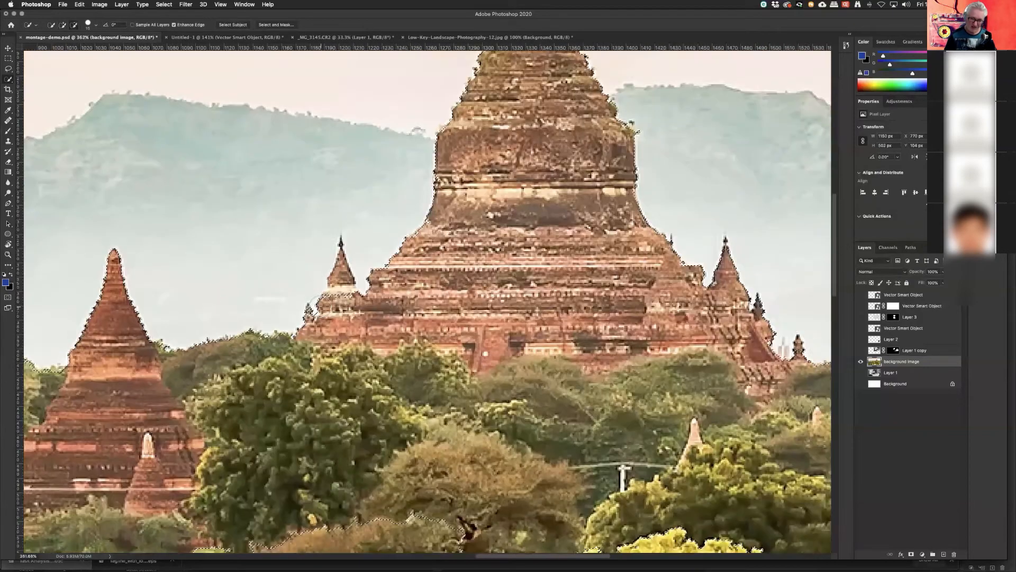
pyautogui.scroll(5, 321, 307)
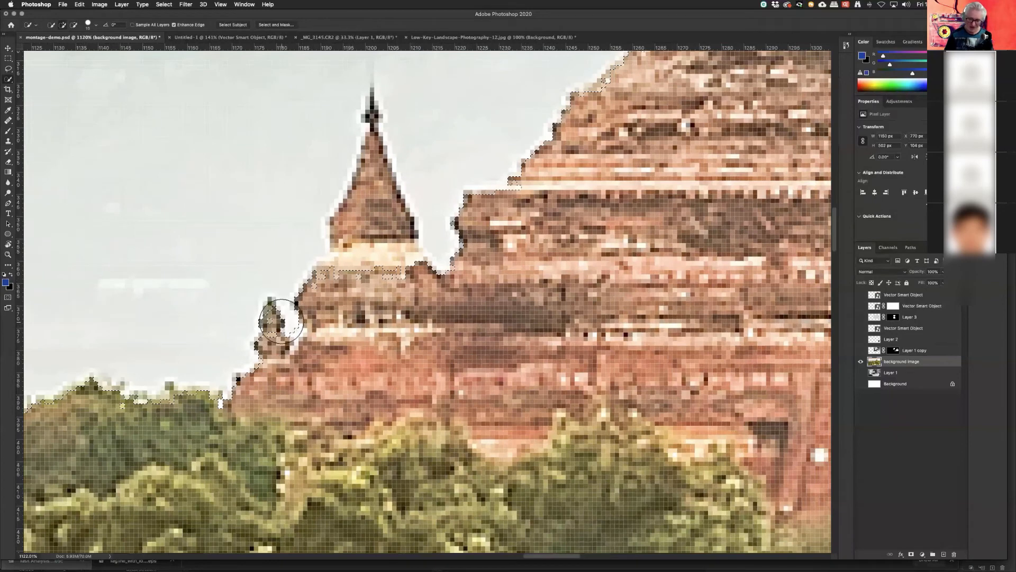
pyautogui.press('[')
pyautogui.press('[')
pyautogui.press('[')
pyautogui.press('[')
pyautogui.press('[')
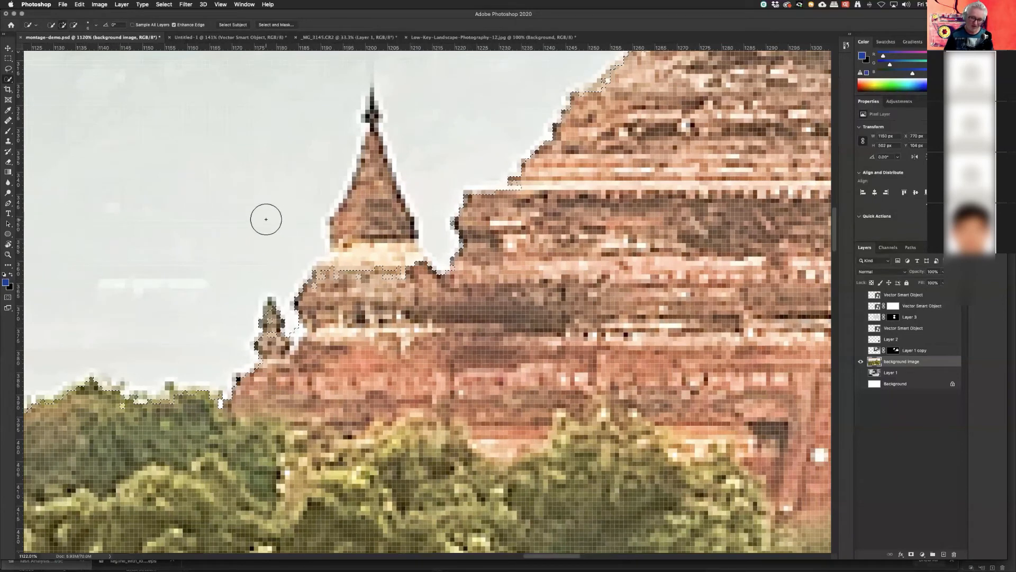
pyautogui.moveTo(366, 273); pyautogui.dragTo(363, 207)
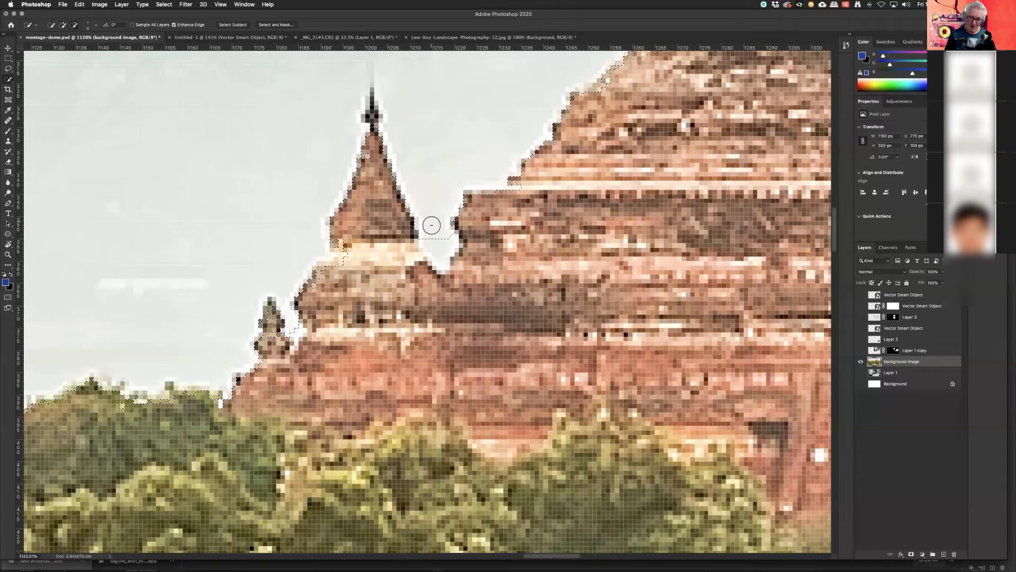
pyautogui.keyDown('alt'); pyautogui.click(435, 243); pyautogui.keyUp('alt')
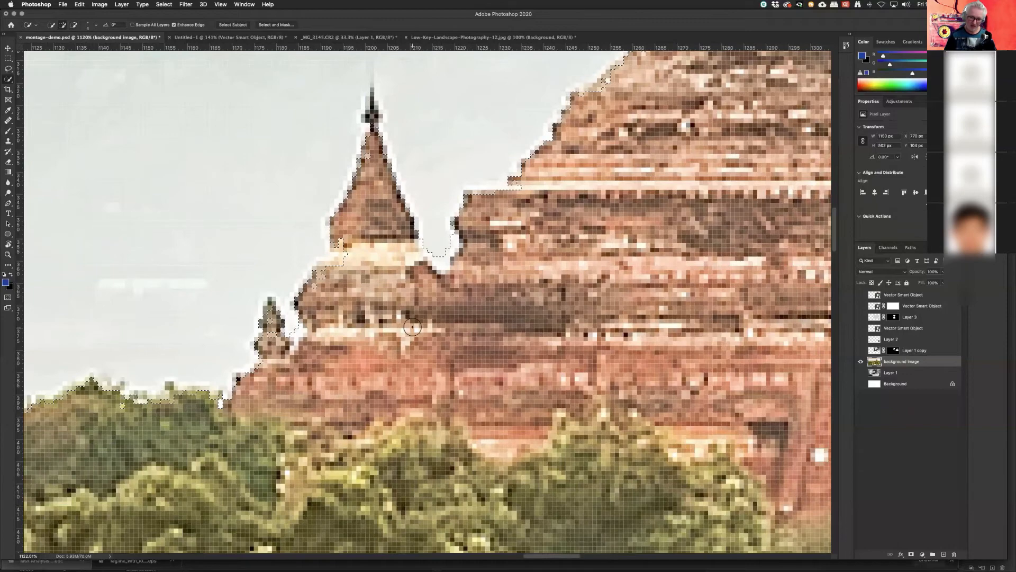
# Step: Show Layer 1 copy again and make its layer mask active, keeping the temple and tree selection
pyautogui.scroll(-5, 413, 326)
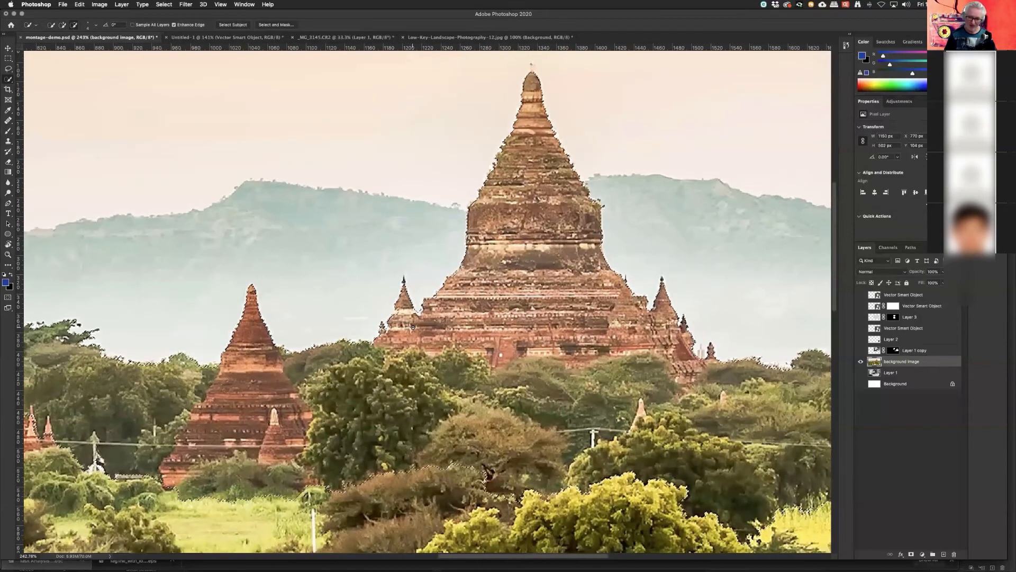
pyautogui.scroll(-3, 413, 326)
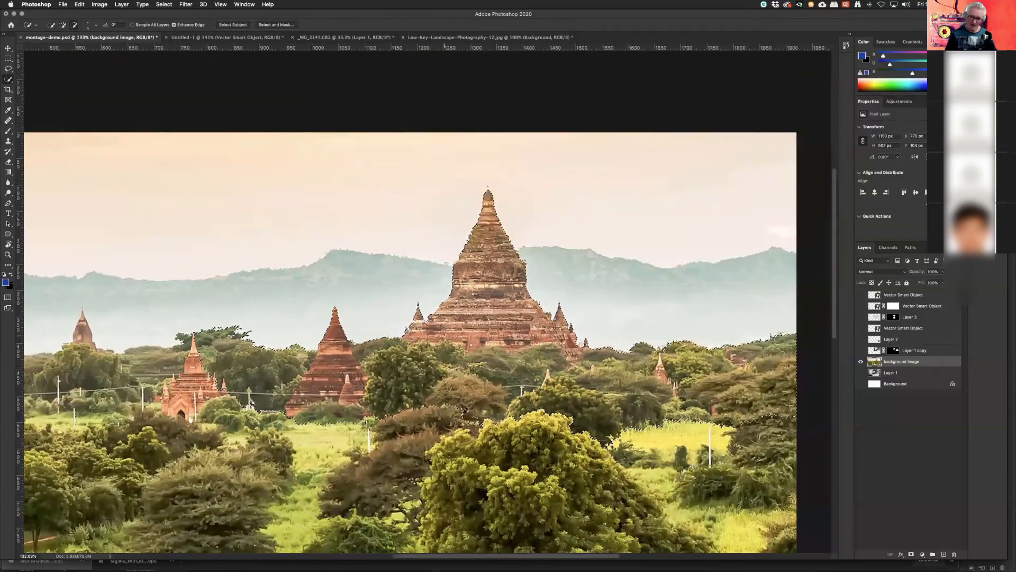
pyautogui.moveTo(410, 378); pyautogui.dragTo(472, 319)
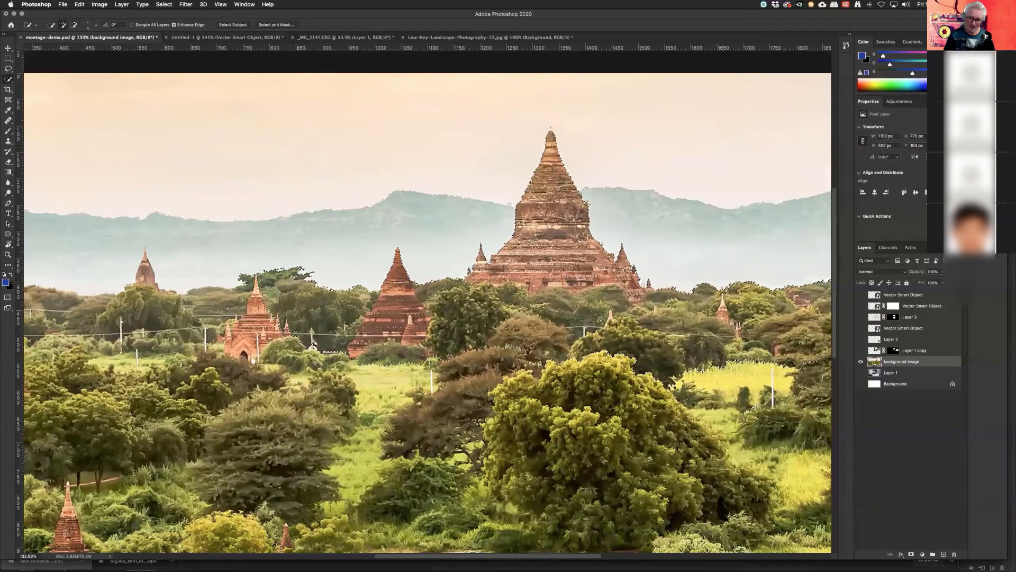
pyautogui.click(860, 350)
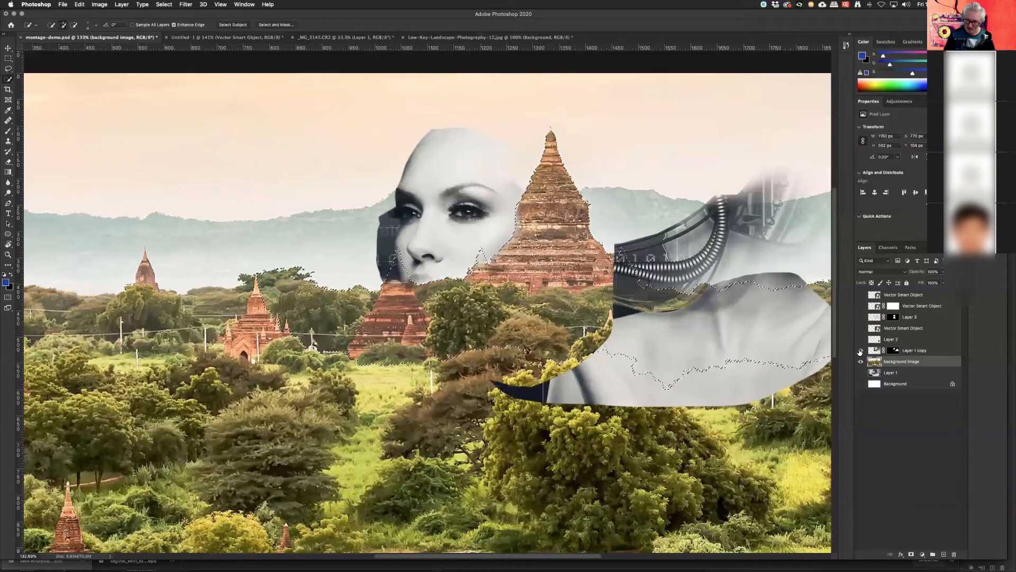
pyautogui.click(889, 351)
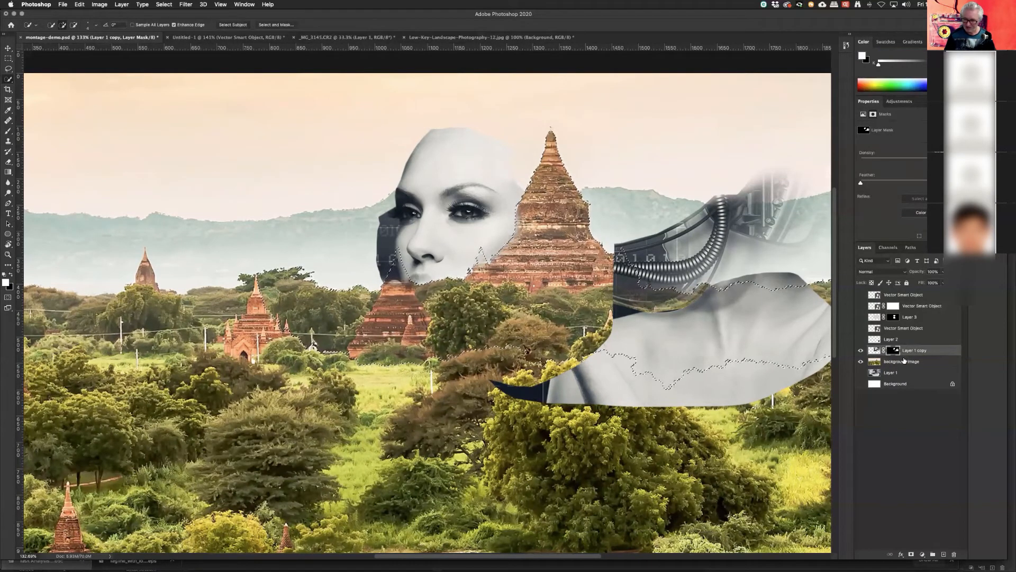
pyautogui.click(860, 361)
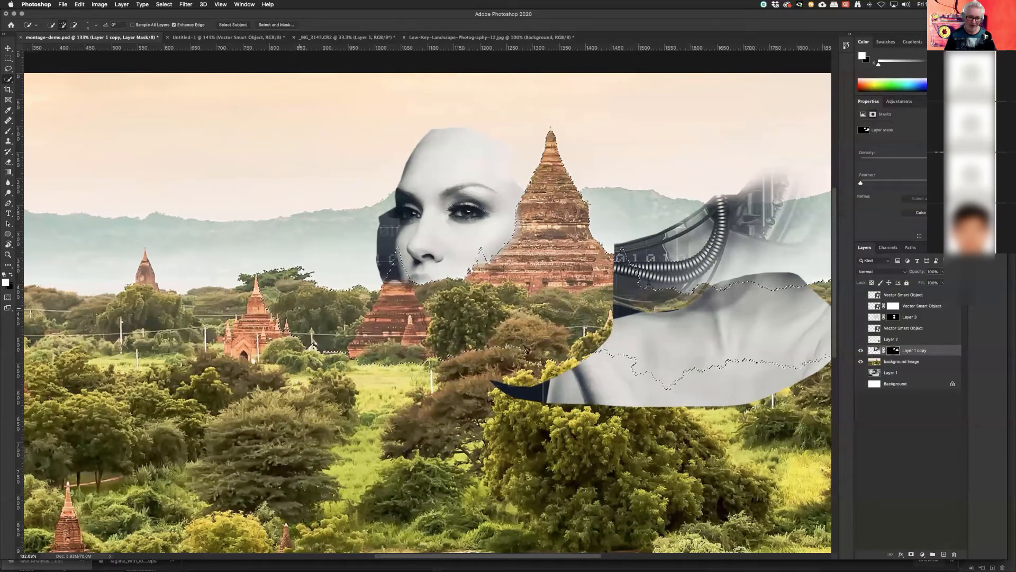
# Step: Fill the selected area of the Layer 1 copy mask with white, then replace it with black to hide the portrait there
pyautogui.hotkey('alt', 'BackSpace')
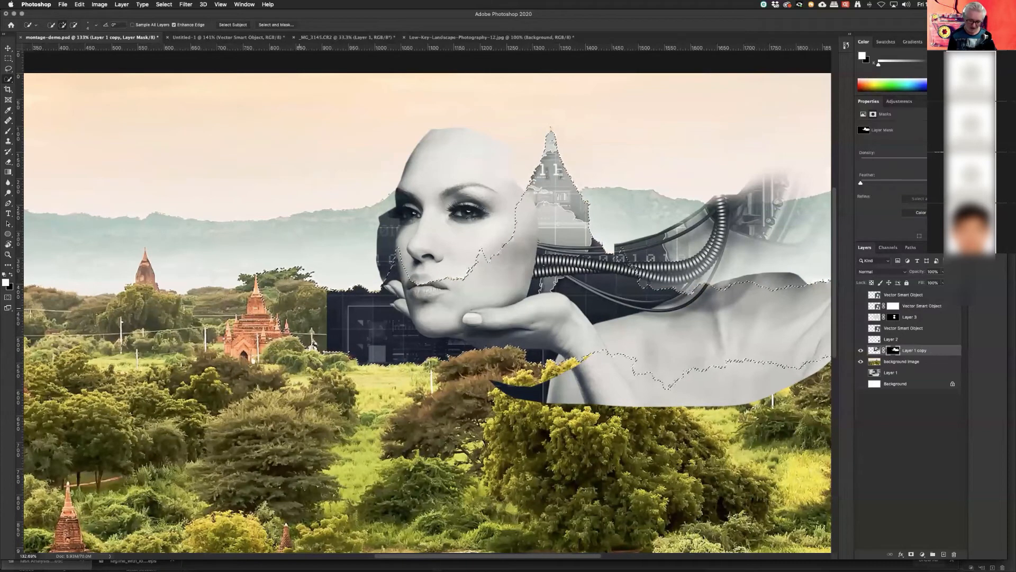
pyautogui.press('x')
pyautogui.hotkey('alt', 'BackSpace')
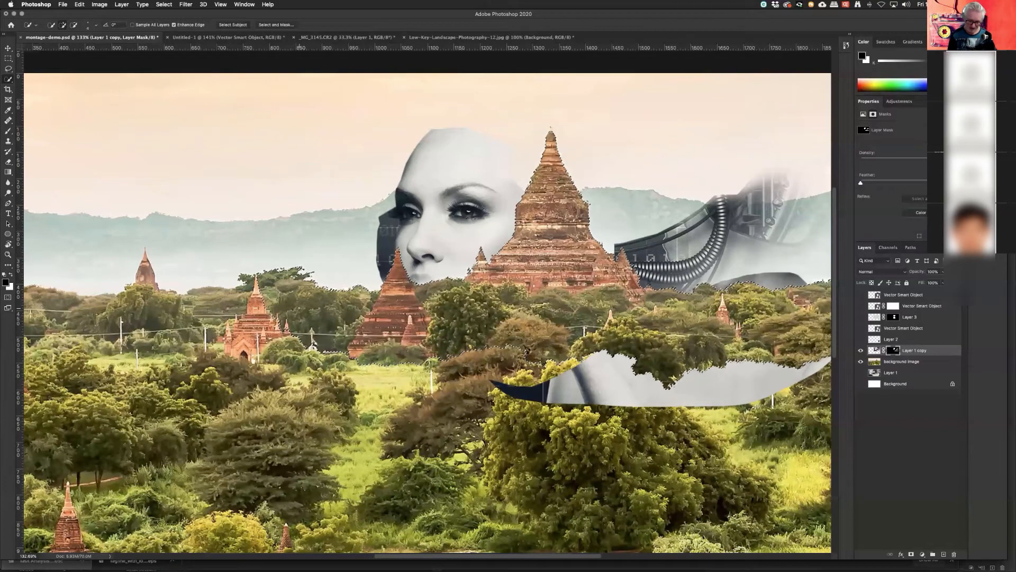
# Step: Try white again in the selected area of the Layer 1 copy mask, then fill it back with black
pyautogui.hotkey('ctrl', 'shift', 'i')
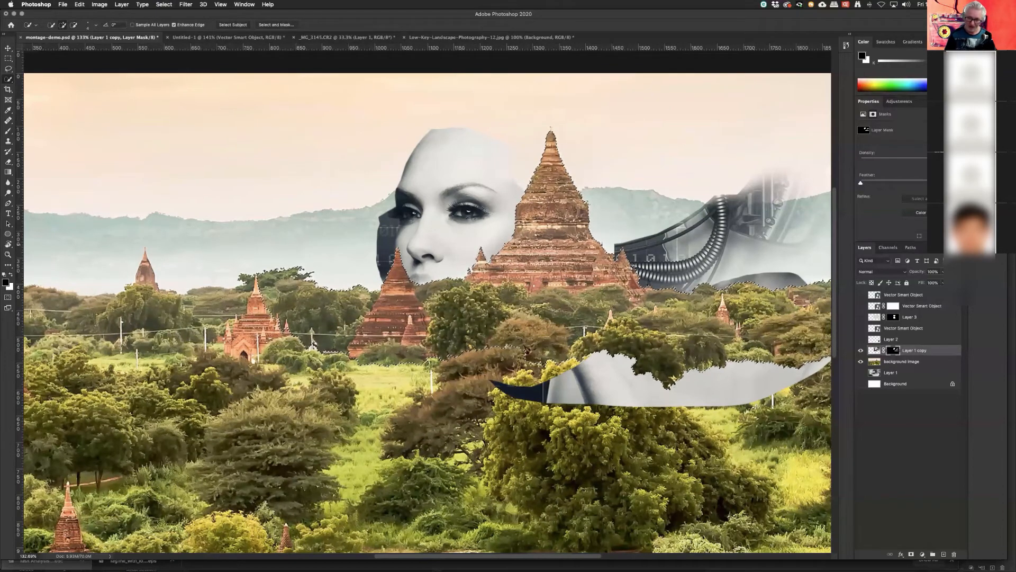
pyautogui.press('x')
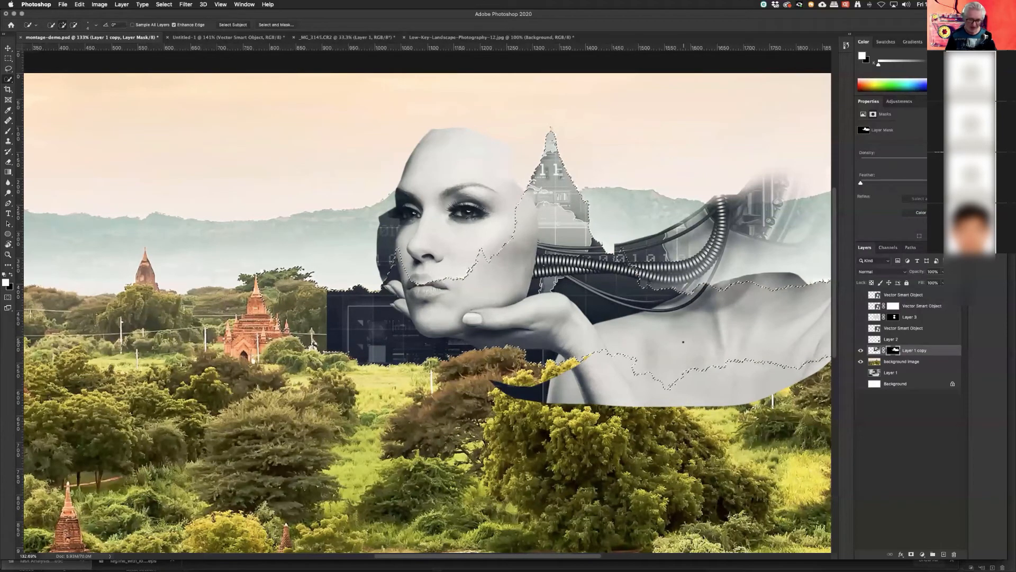
pyautogui.press('x')
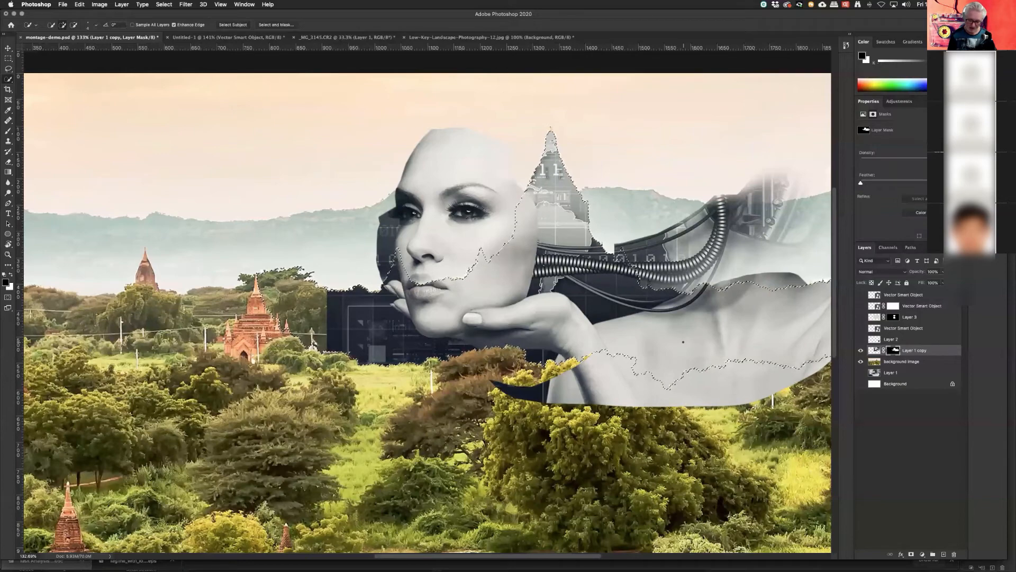
pyautogui.press('alt')
pyautogui.hotkey('alt', 'BackSpace')
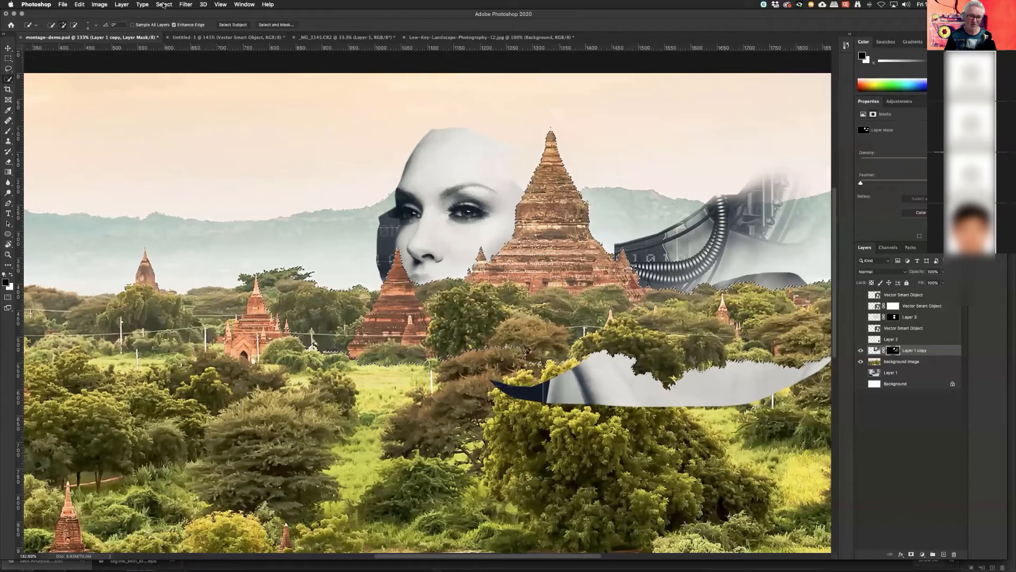
# Step: Invert the selection to target the sky area and switch to the Brush tool for painting on the mask
pyautogui.click(163, 4)
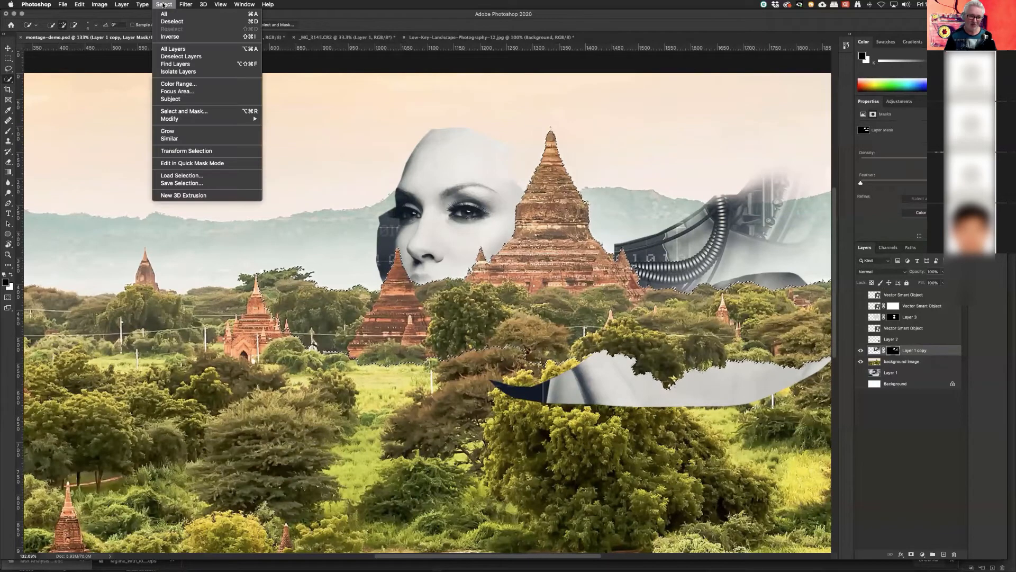
pyautogui.click(170, 37)
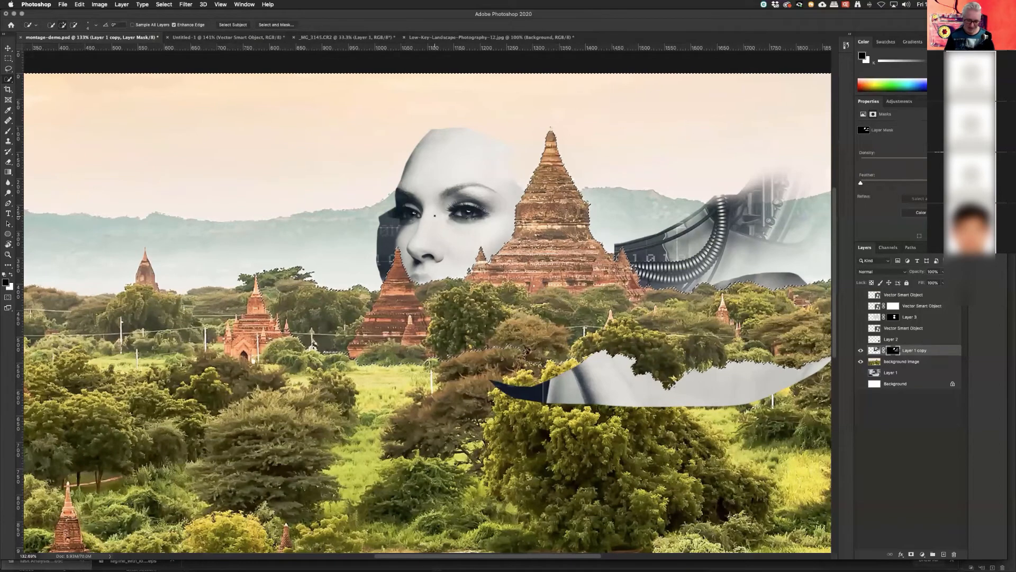
pyautogui.press('b')
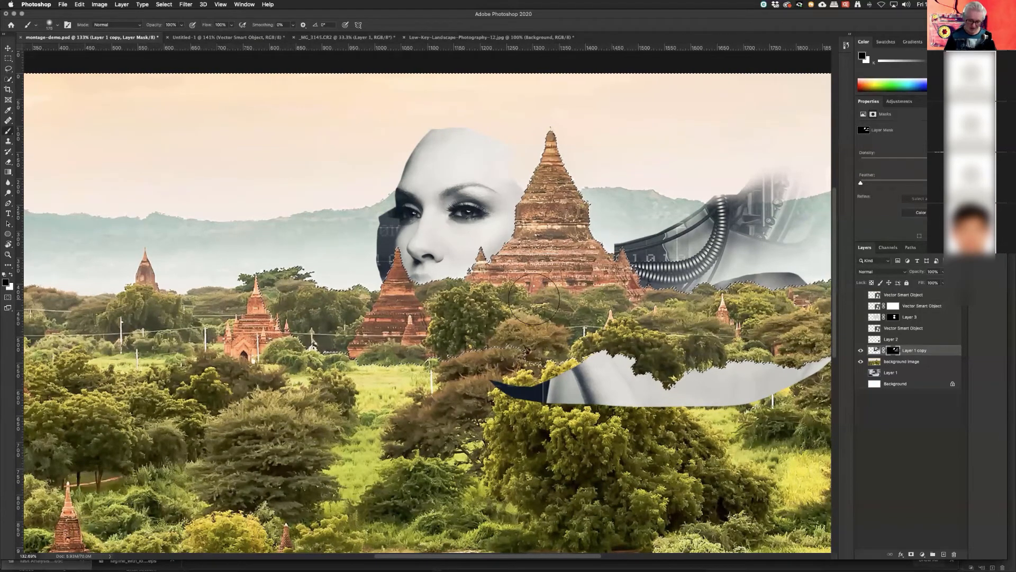
# Step: Paint the Layer 1 copy mask with white in the selected sky area to reveal more portrait around the face and tall temple
pyautogui.press('x')
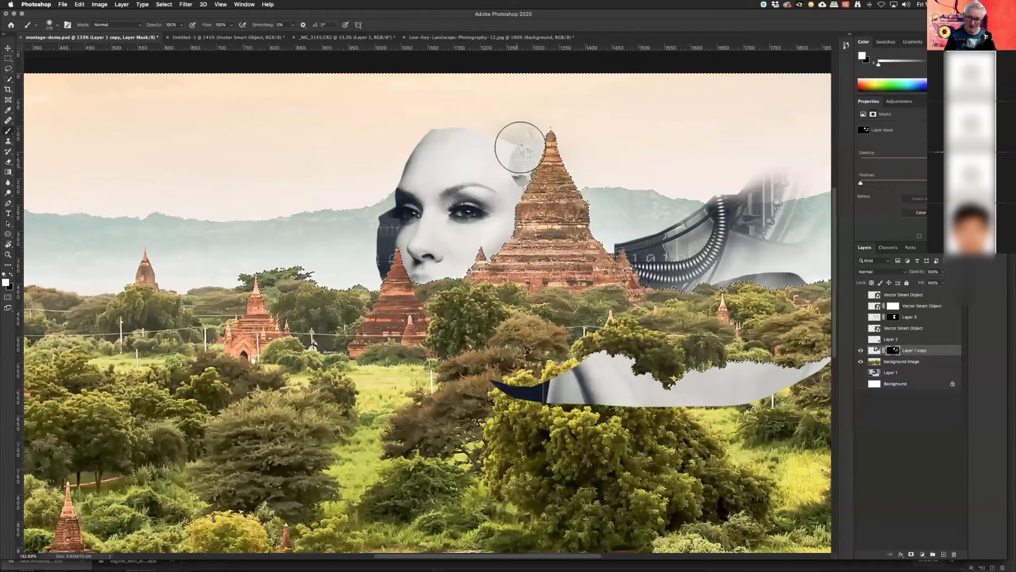
pyautogui.moveTo(519, 145)
pyautogui.mouseDown()
pyautogui.moveTo(559, 143)
pyautogui.moveTo(606, 248)
pyautogui.moveTo(574, 244)
pyautogui.moveTo(551, 175)
pyautogui.moveTo(510, 217)
pyautogui.mouseUp()
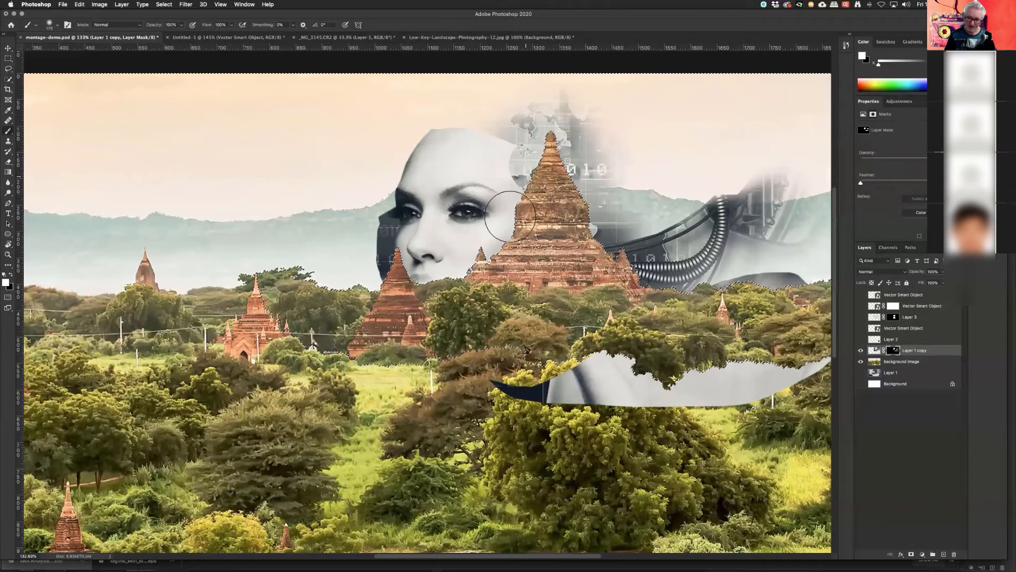
pyautogui.moveTo(369, 272)
pyautogui.mouseDown()
pyautogui.moveTo(306, 278)
pyautogui.moveTo(365, 236)
pyautogui.moveTo(382, 173)
pyautogui.moveTo(430, 147)
pyautogui.moveTo(535, 146)
pyautogui.moveTo(567, 166)
pyautogui.moveTo(631, 256)
pyautogui.moveTo(720, 301)
pyautogui.moveTo(644, 248)
pyautogui.mouseUp()
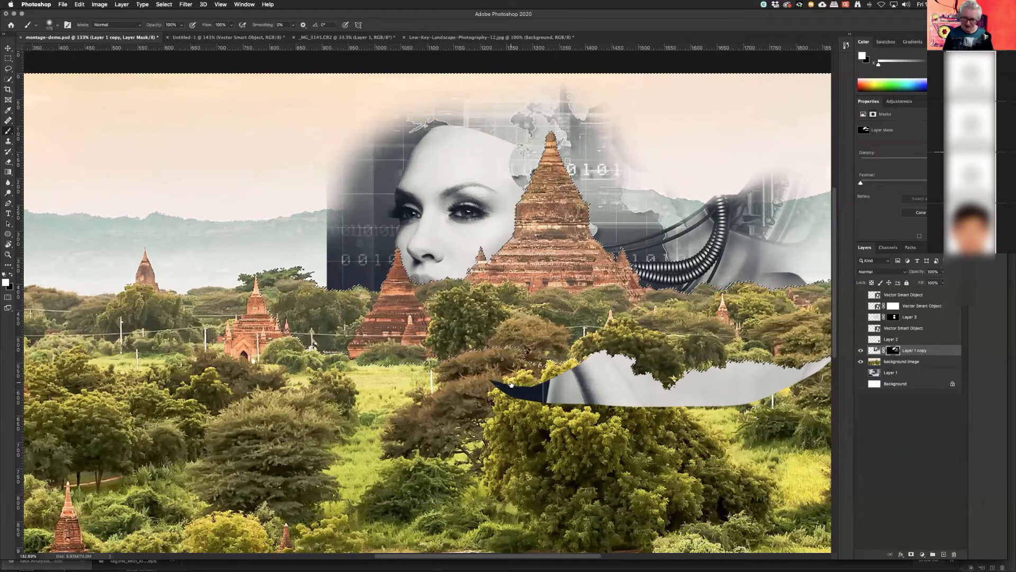
# Step: Paint the Layer 1 copy mask with black over the leftover portrait strip among the lower trees to hide it
pyautogui.moveTo(527, 373); pyautogui.dragTo(675, 378)
pyautogui.press('x')
pyautogui.moveTo(493, 394)
pyautogui.mouseDown()
pyautogui.moveTo(635, 399)
pyautogui.moveTo(799, 372)
pyautogui.mouseUp()
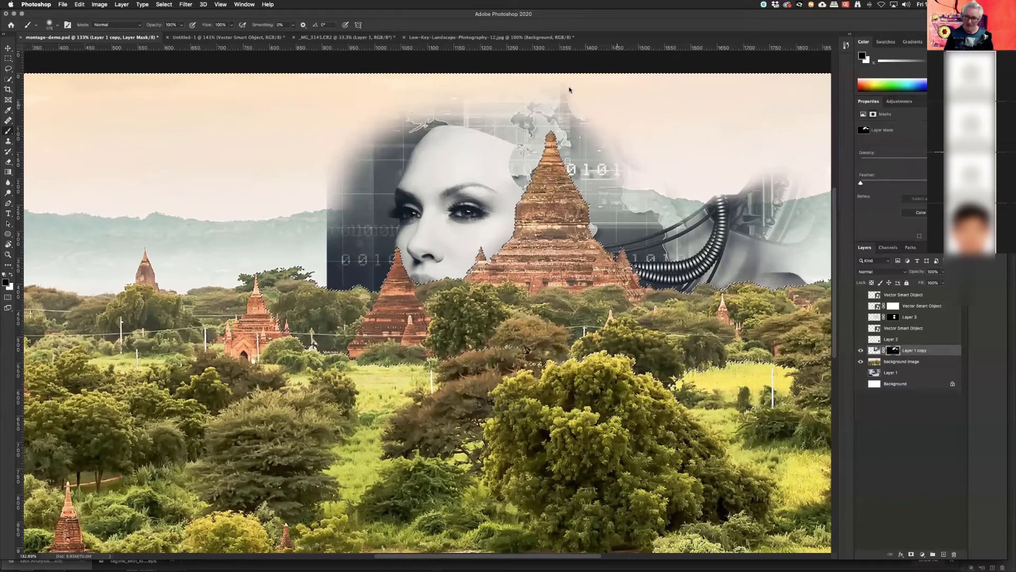
# Step: Fade the portrait's upper and outer edges beside the face with black on the mask, and remove the selection
pyautogui.moveTo(434, 106)
pyautogui.mouseDown()
pyautogui.moveTo(344, 98)
pyautogui.moveTo(293, 199)
pyautogui.moveTo(351, 136)
pyautogui.moveTo(315, 273)
pyautogui.moveTo(345, 185)
pyautogui.moveTo(351, 74)
pyautogui.mouseUp()
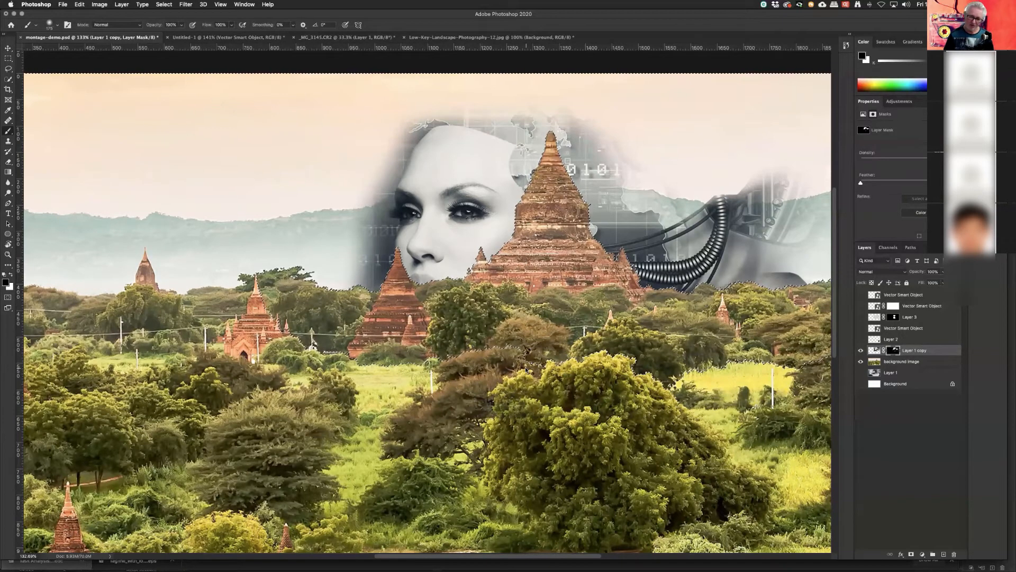
pyautogui.press('super+d')
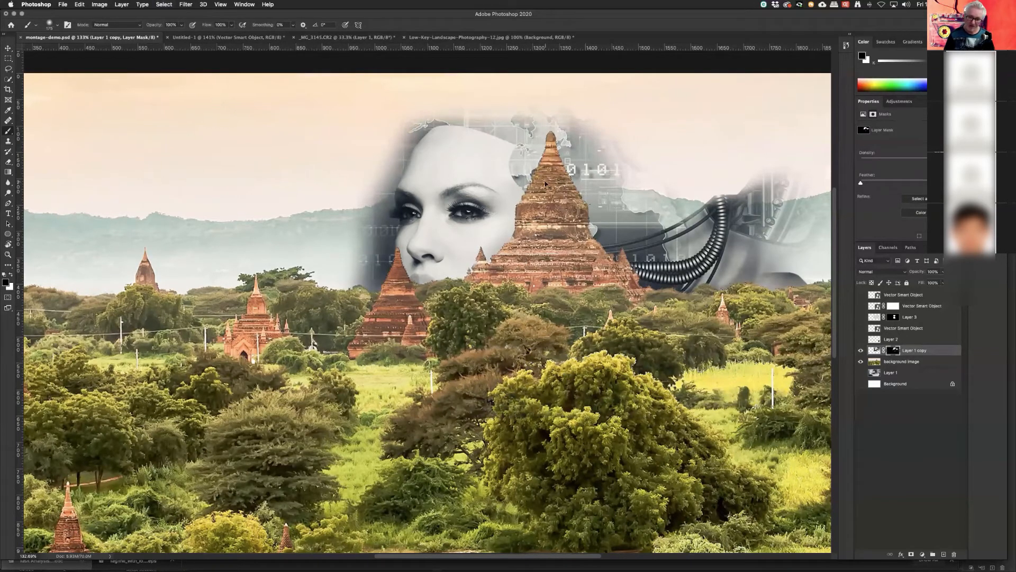
pyautogui.scroll(3, 510, 261)
pyautogui.scroll(8, 509, 261)
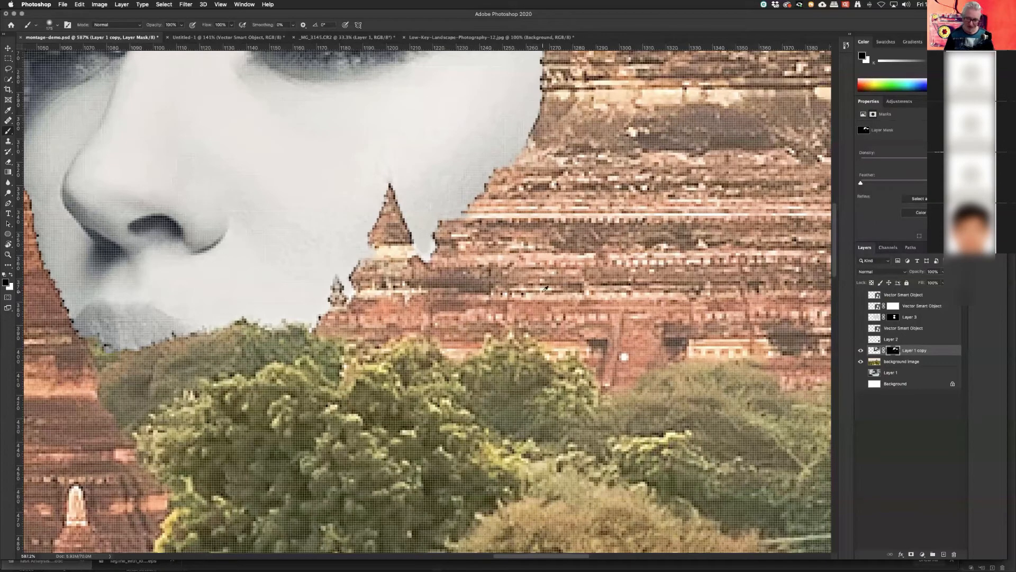
pyautogui.scroll(-6, 546, 288)
pyautogui.scroll(-4, 545, 289)
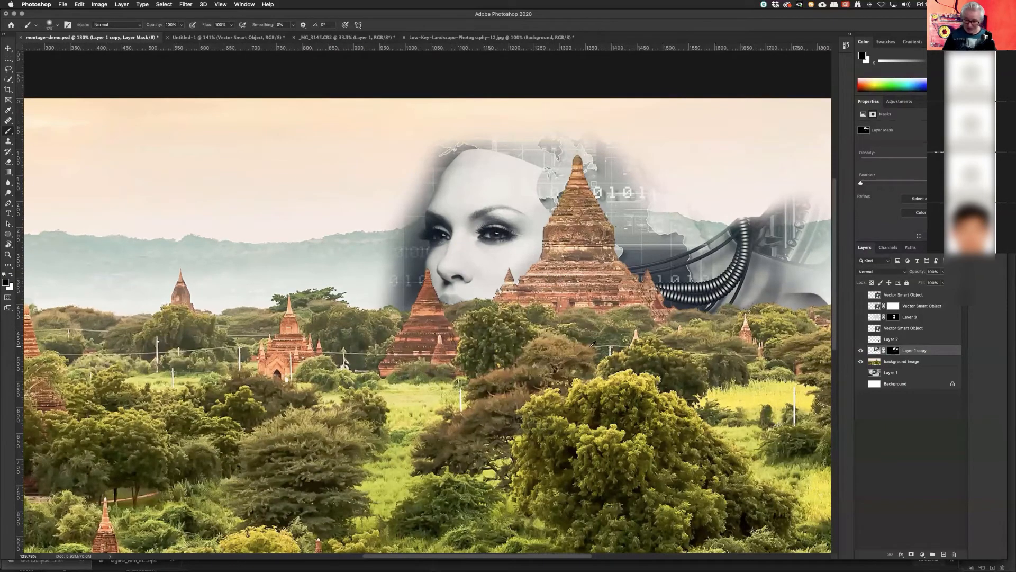
# Step: Add a Hue/Saturation adjustment layer above Layer 1 copy and colorize it in a strongly saturated blue
pyautogui.click(874, 350)
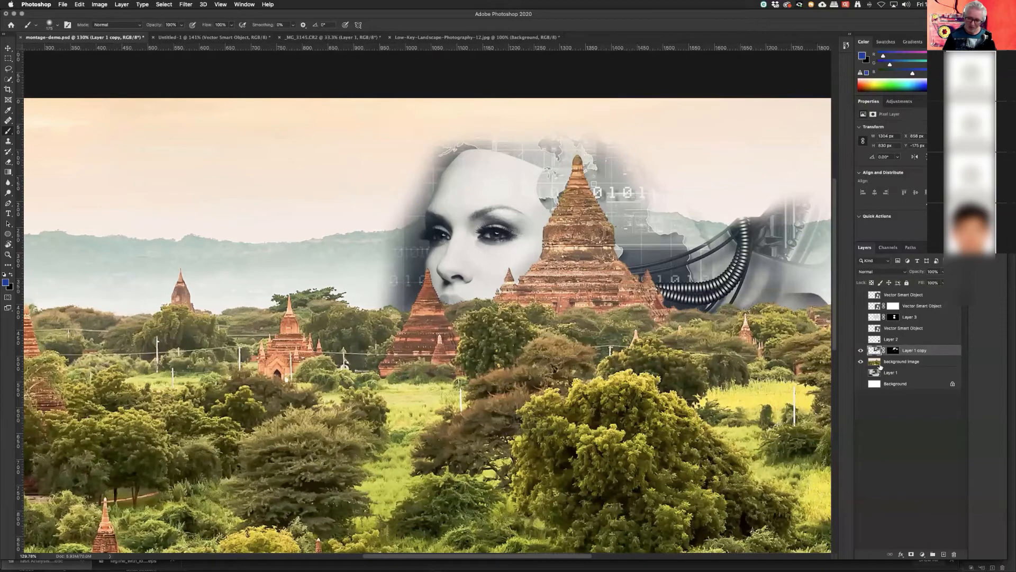
pyautogui.click(922, 554)
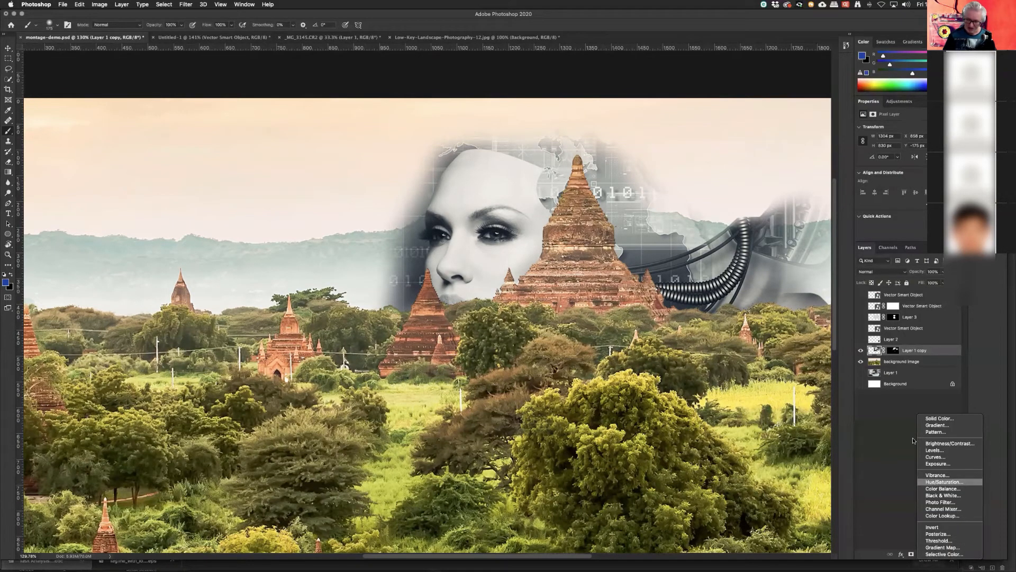
pyautogui.click(944, 482)
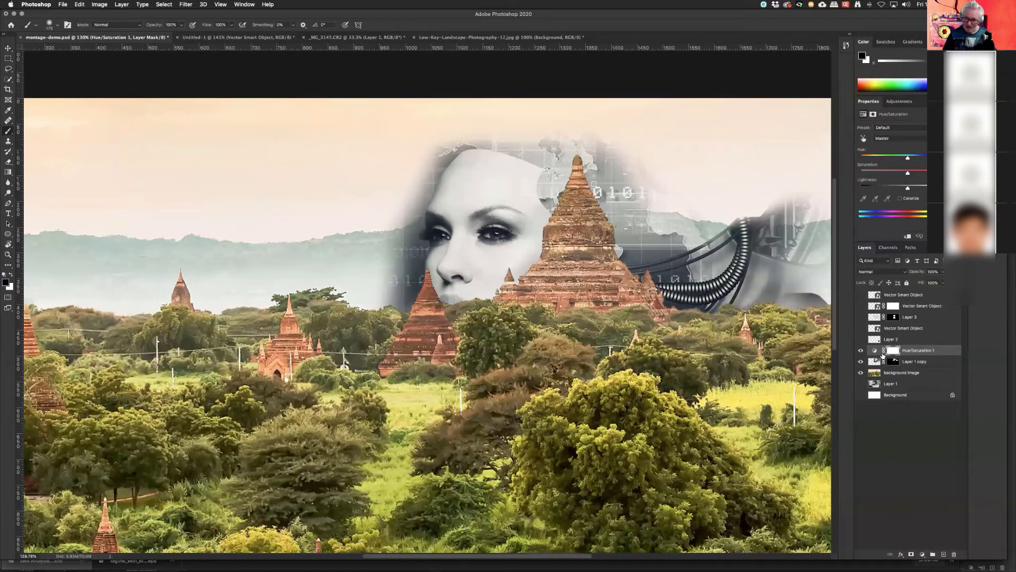
pyautogui.click(899, 199)
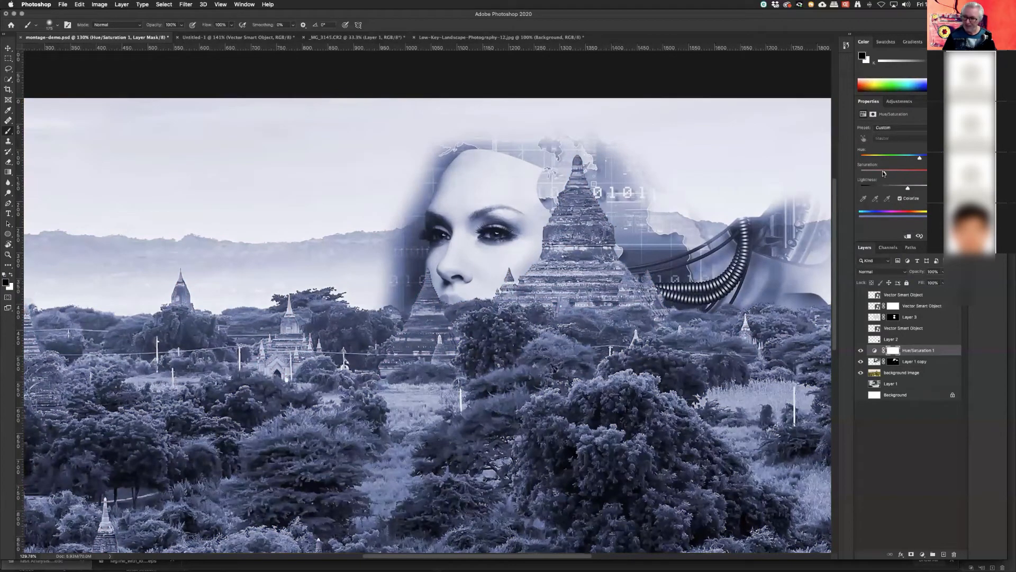
pyautogui.moveTo(883, 173); pyautogui.dragTo(916, 175)
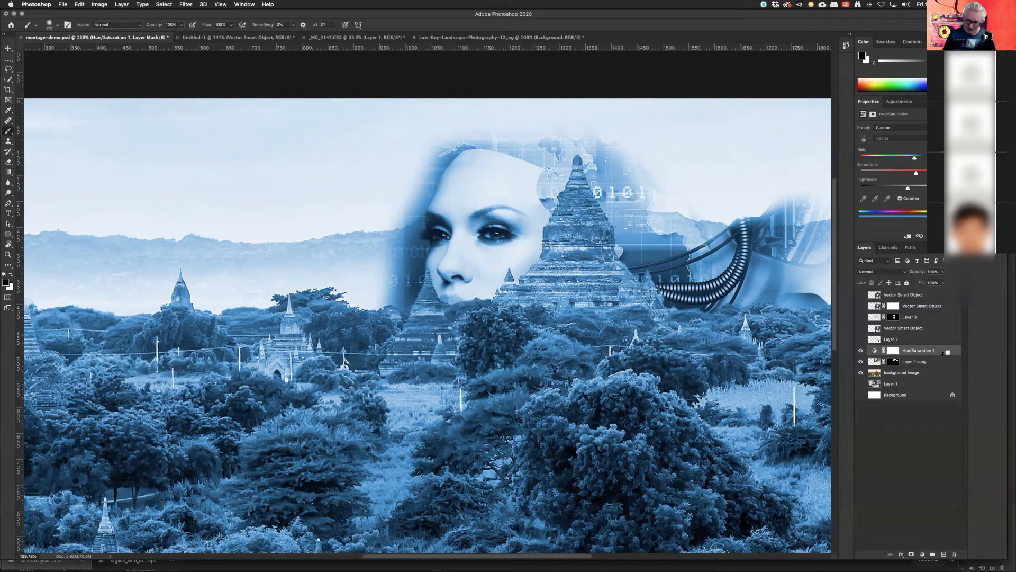
# Step: Clip the Hue/Saturation adjustment to Layer 1 copy and mask the blue tint off the portrait's outer edges and machine parts
pyautogui.keyDown('alt'); pyautogui.click(943, 352); pyautogui.keyUp('alt')
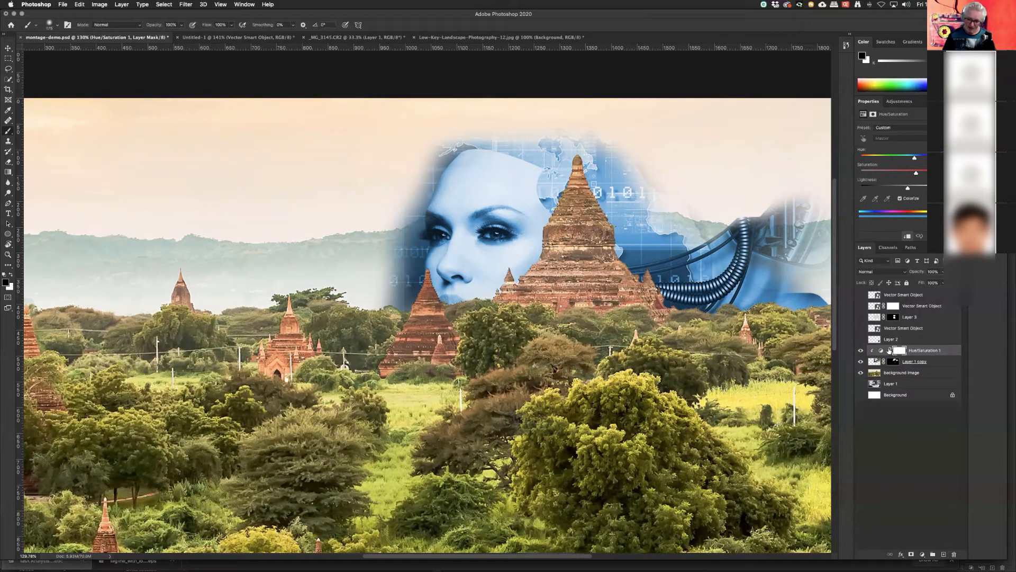
pyautogui.click(900, 351)
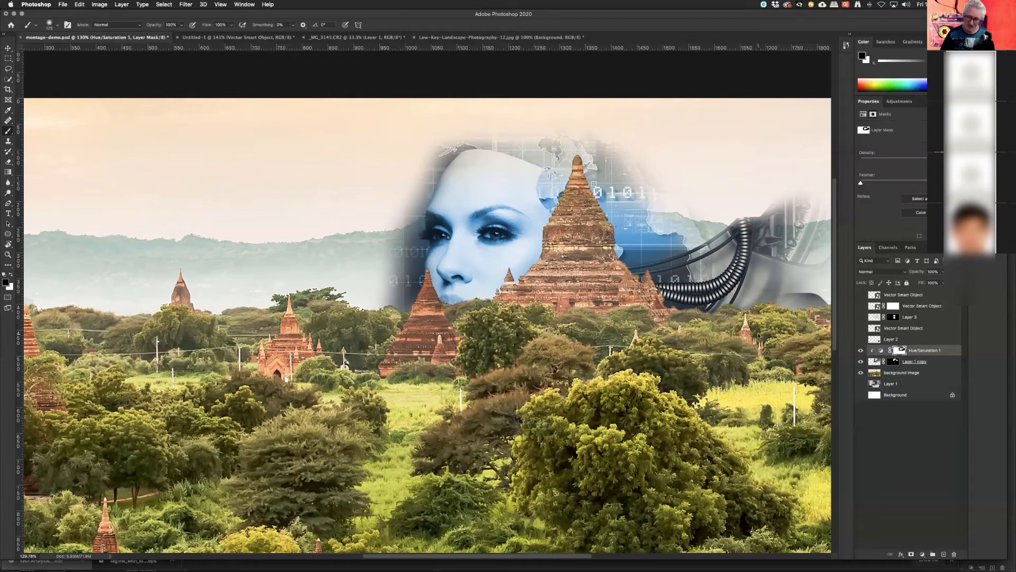
# Step: Add a Curves adjustment layer above Hue/Saturation 1 and raise the midtones and highlights to brighten the image
pyautogui.click(922, 554)
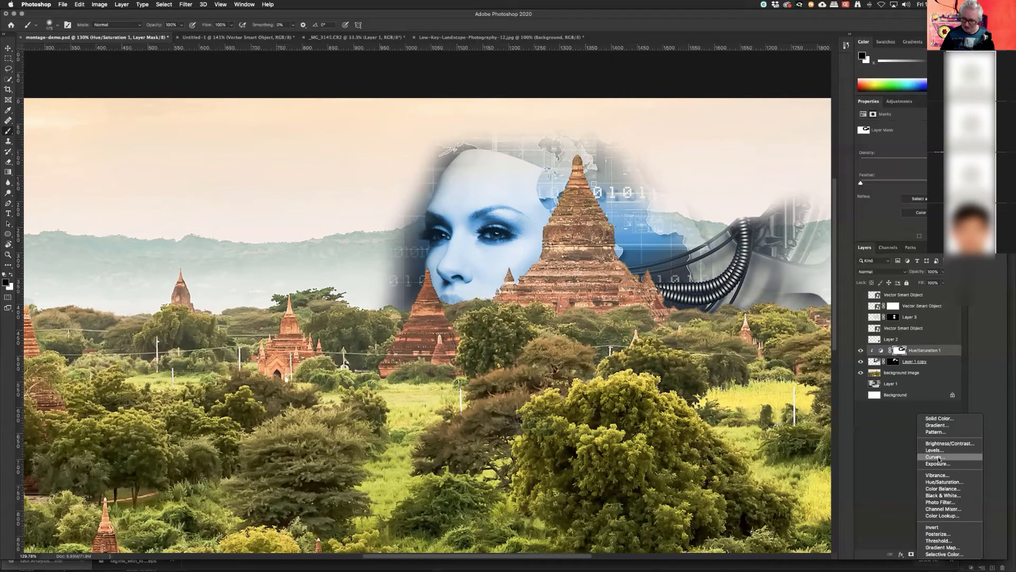
pyautogui.click(936, 457)
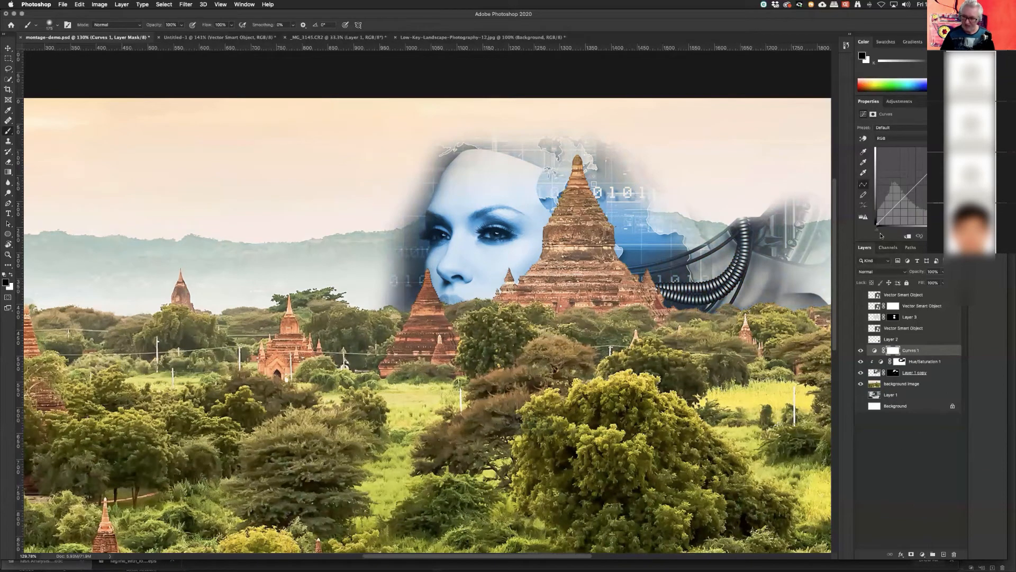
pyautogui.moveTo(878, 231); pyautogui.dragTo(895, 202)
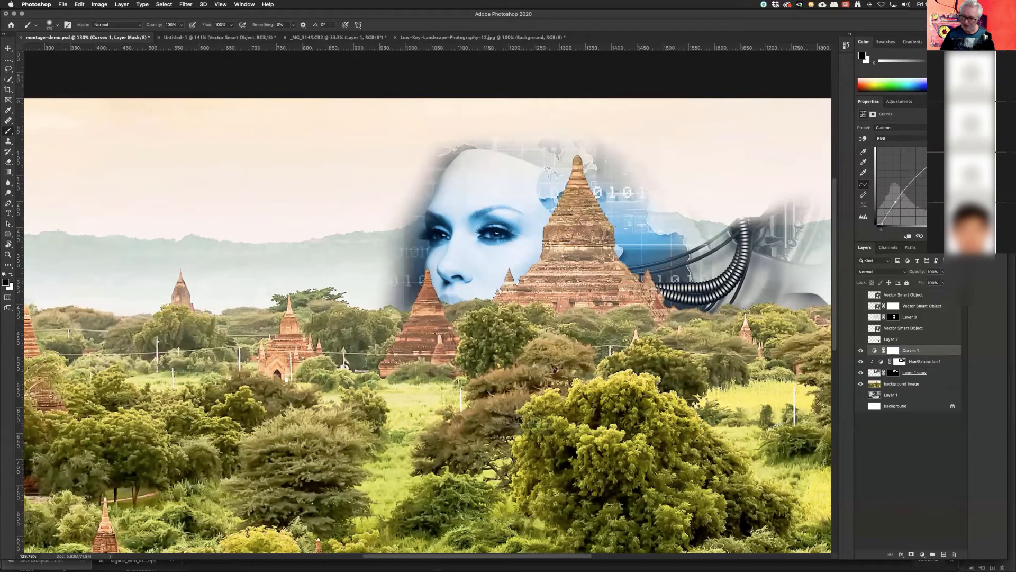
pyautogui.moveTo(954, 229); pyautogui.dragTo(951, 228)
pyautogui.moveTo(924, 165); pyautogui.dragTo(925, 160)
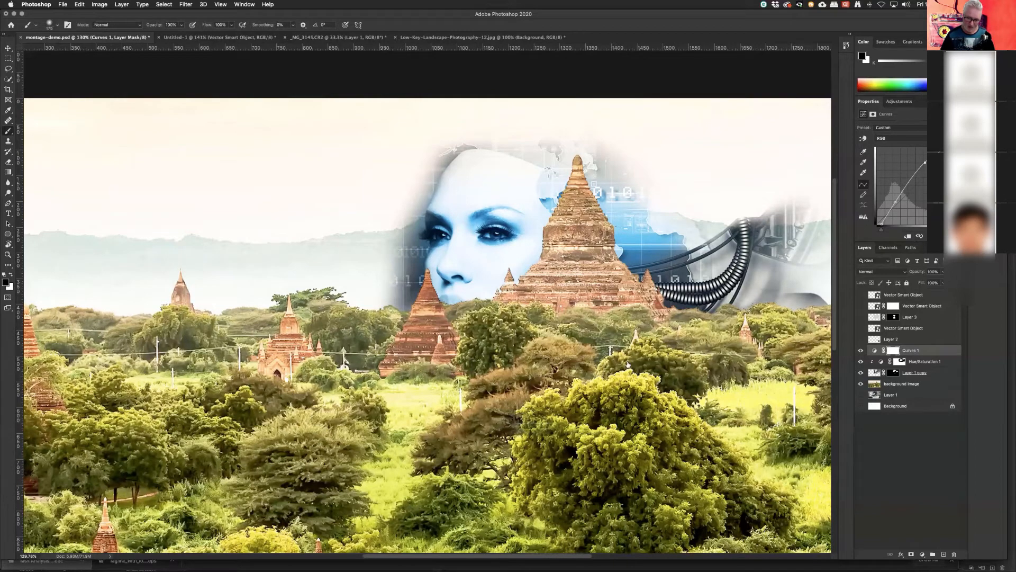
# Step: Clip the Curves adjustment to Layer 1 copy and check its effect with the background image briefly hidden
pyautogui.keyDown('alt'); pyautogui.click(936, 354); pyautogui.keyUp('alt')
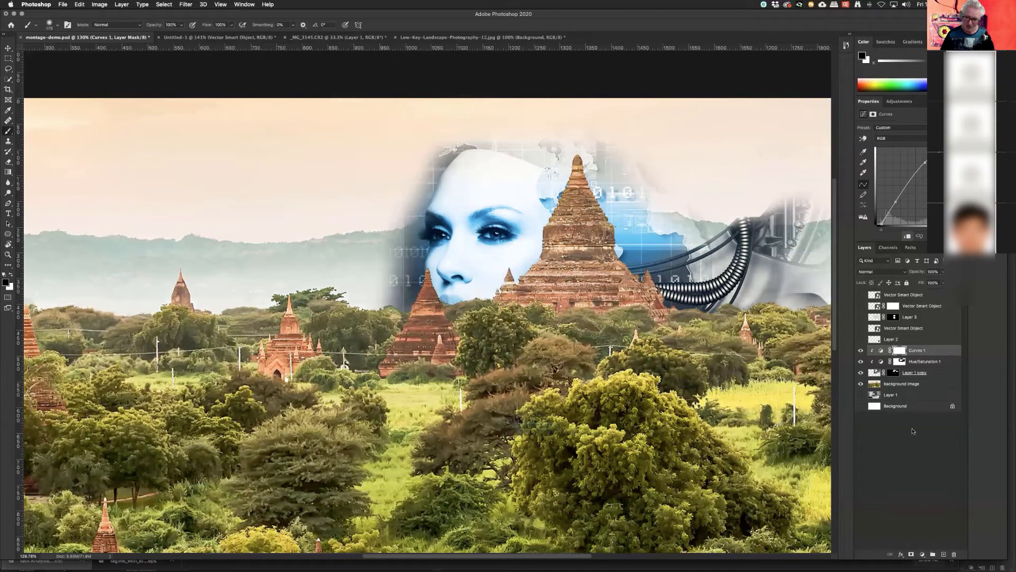
pyautogui.click(860, 384)
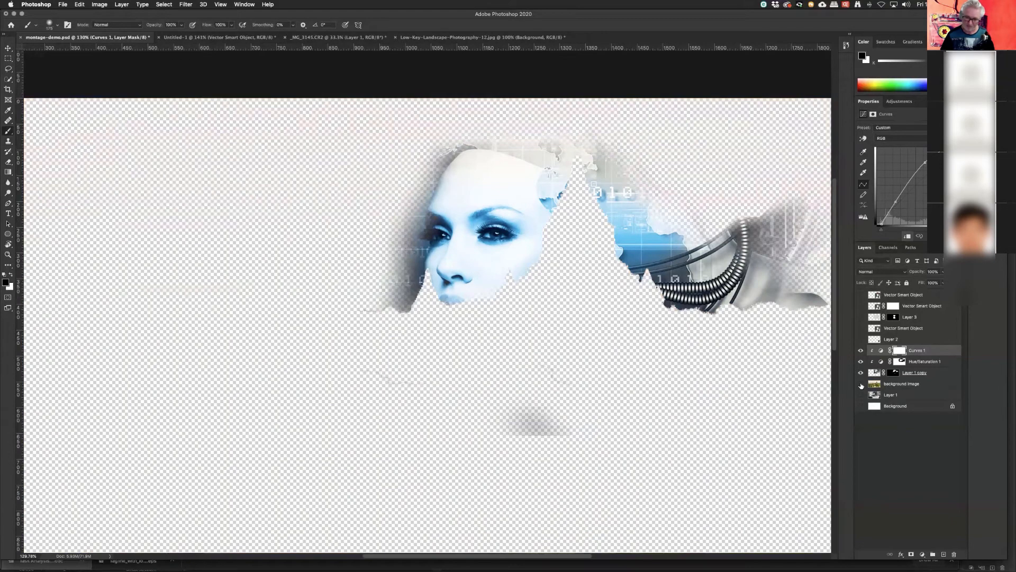
pyautogui.click(860, 384)
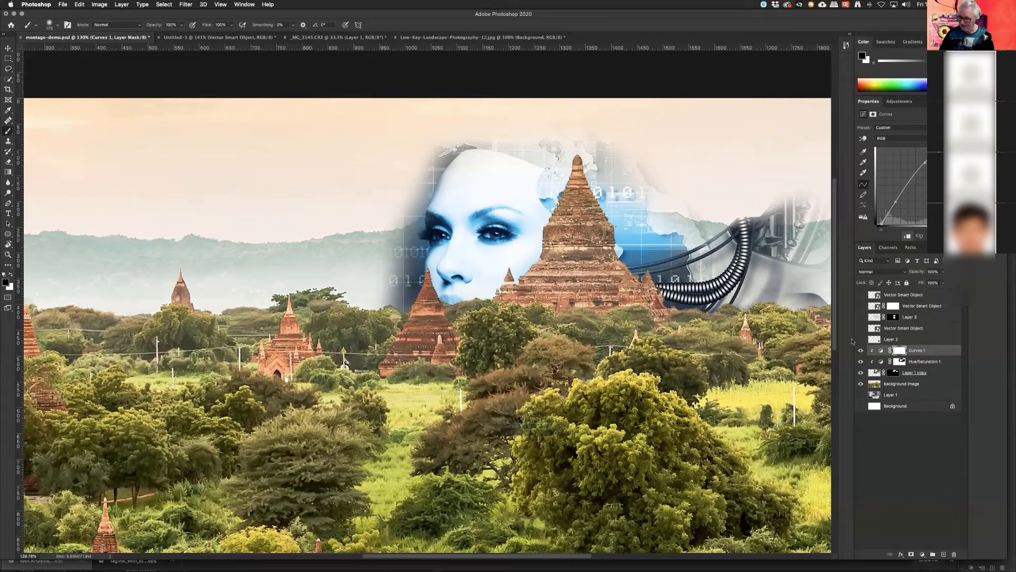
# Step: Hide all the montage layers, show and select only Layer 1, and fit the whole canvas in view
pyautogui.moveTo(860, 358); pyautogui.dragTo(860, 391)
pyautogui.click(860, 395)
pyautogui.click(861, 395)
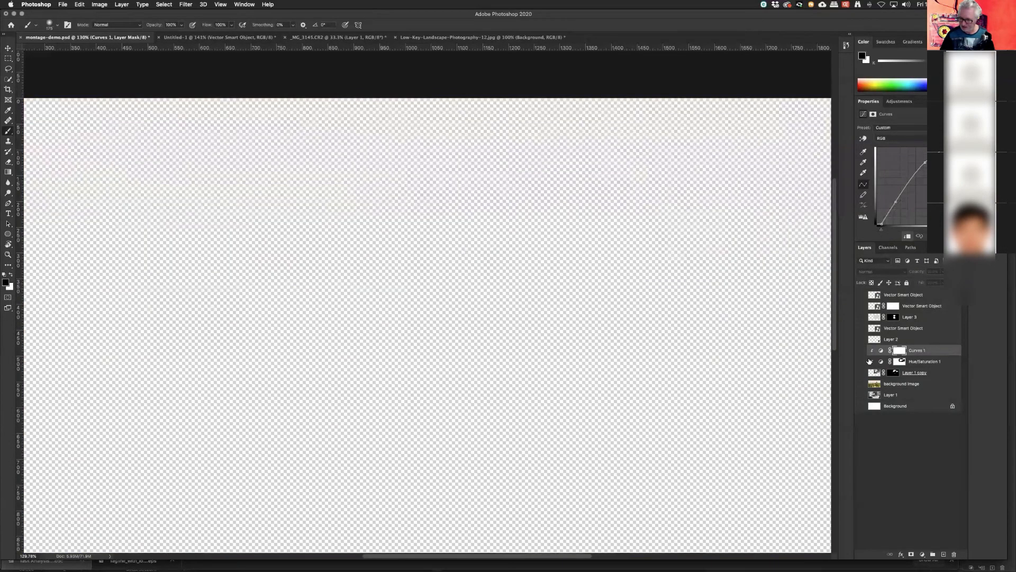
pyautogui.click(861, 339)
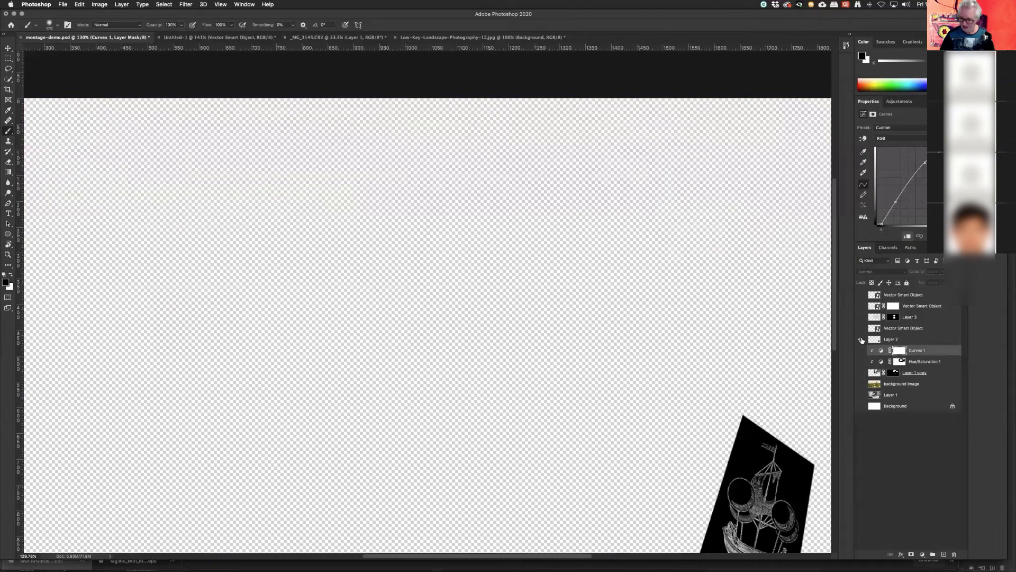
pyautogui.click(861, 340)
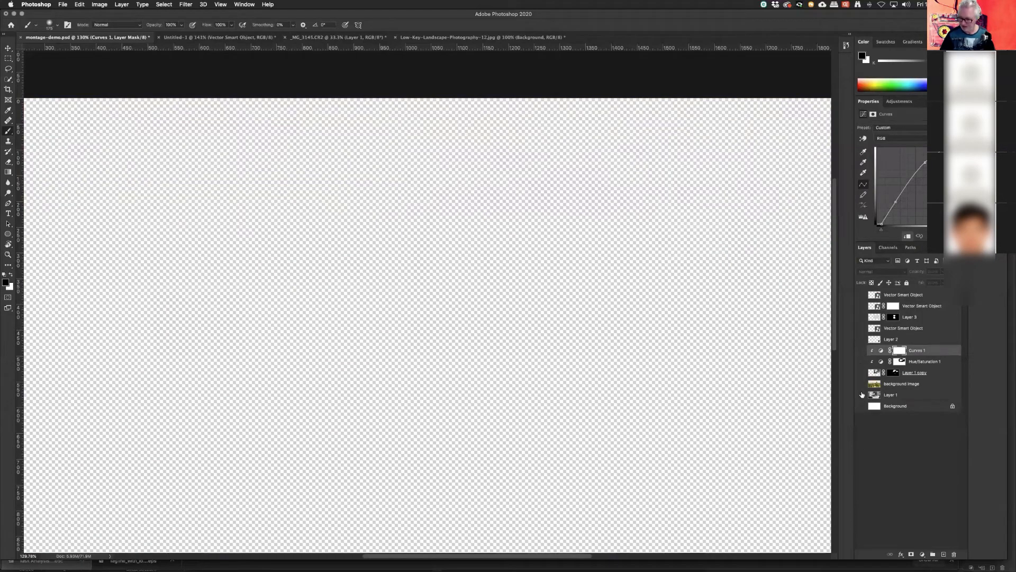
pyautogui.click(861, 395)
pyautogui.click(874, 395)
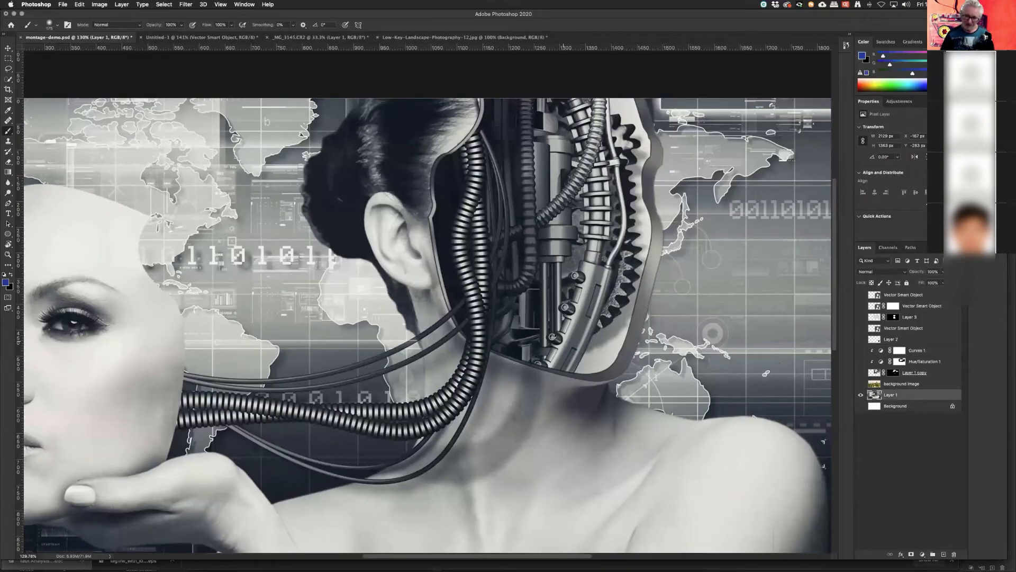
pyautogui.press('super+0')
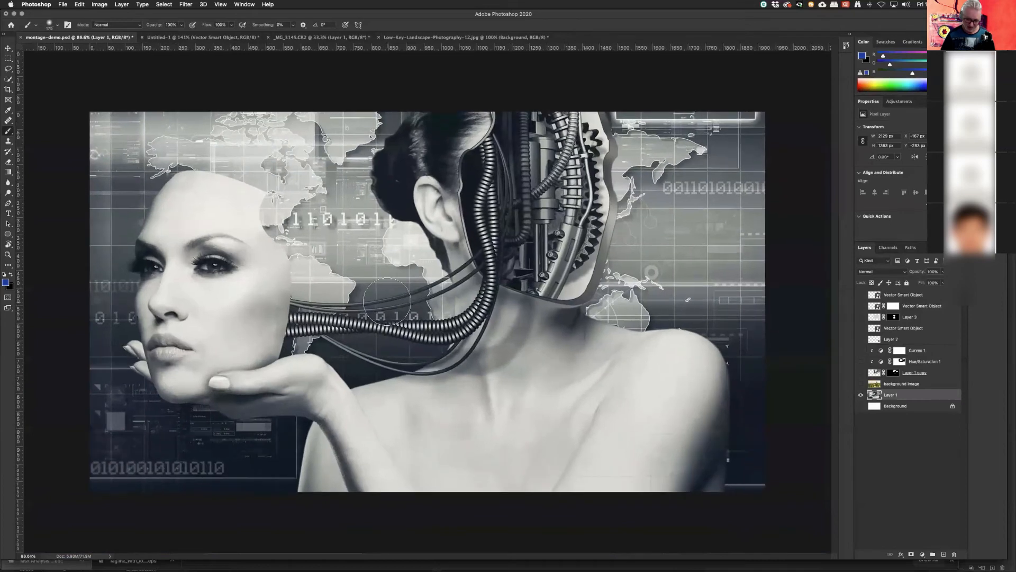
pyautogui.press('super+n')
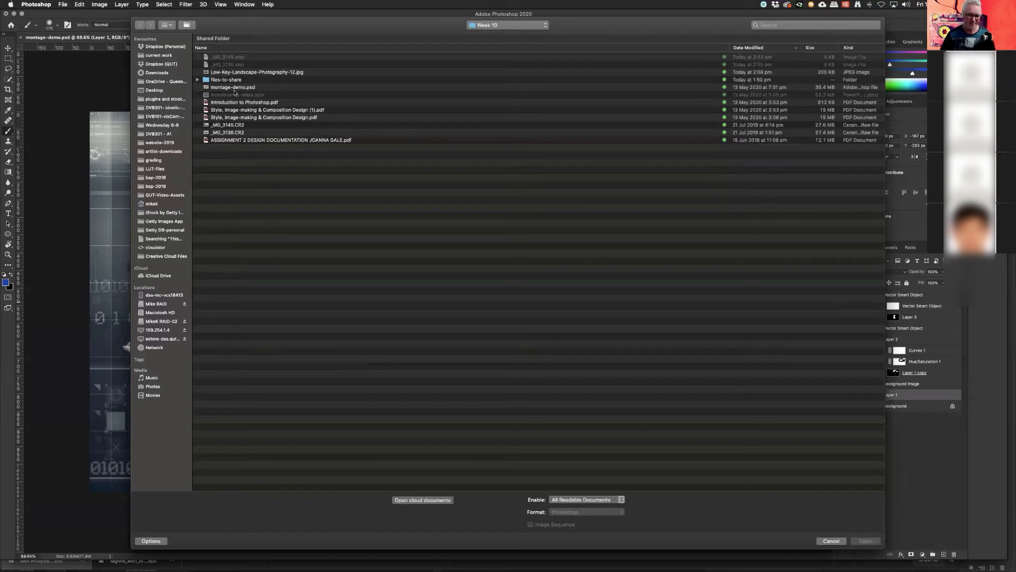
pyautogui.click(830, 540)
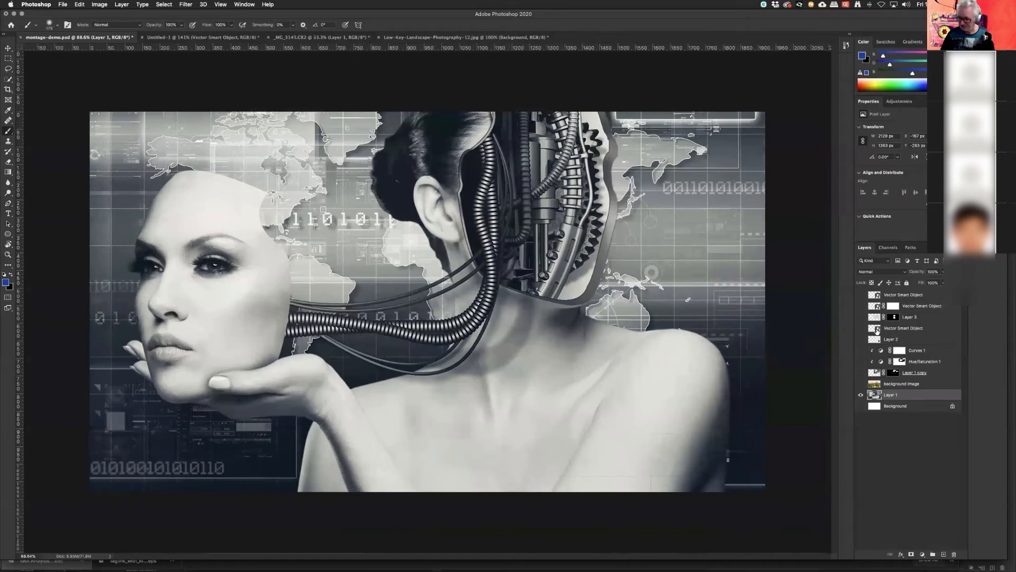
# Step: Show Layer 2 with the ship drawing over Layer 1 and set its blend mode to Normal
pyautogui.click(876, 329)
pyautogui.click(876, 342)
pyautogui.click(861, 340)
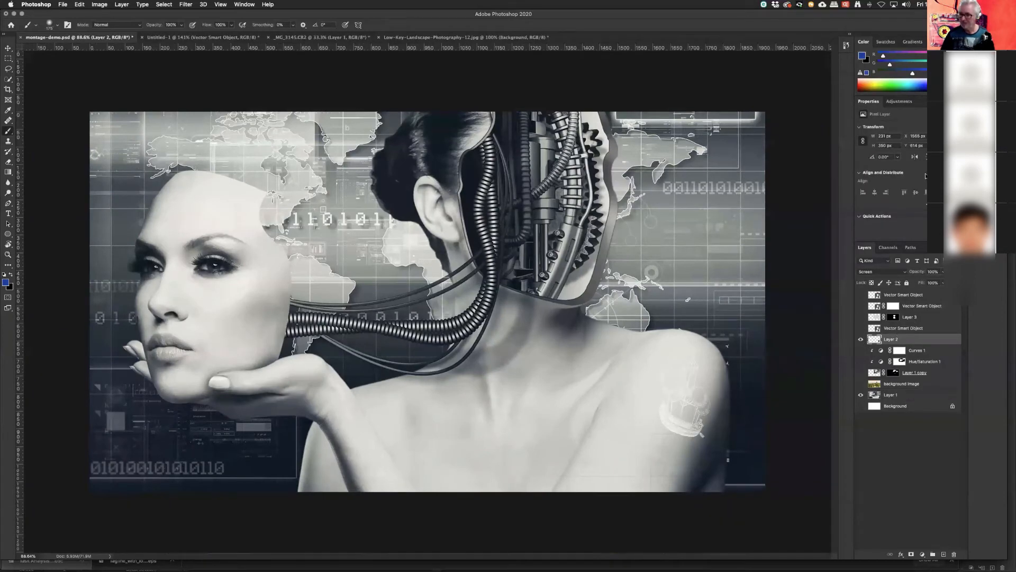
pyautogui.click(900, 272)
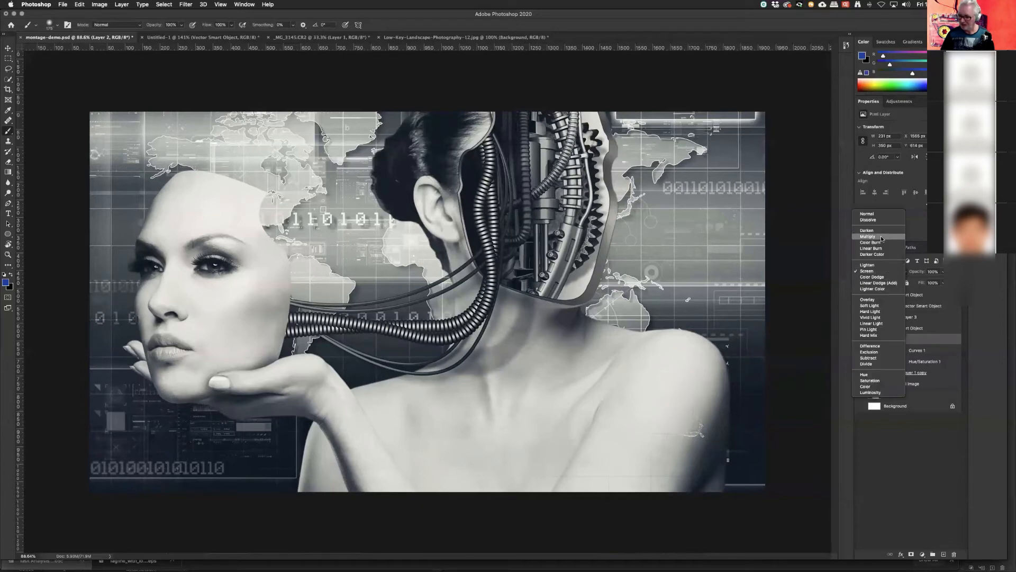
pyautogui.click(867, 214)
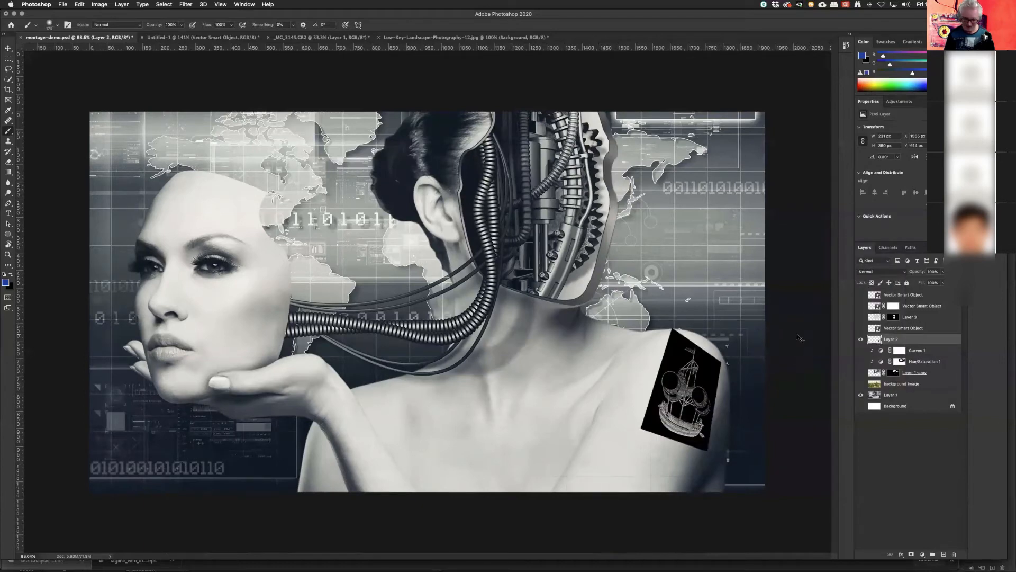
# Step: Invert the ship drawing on Layer 2 and distort its corners with Free Transform, widening it over the shoulder
pyautogui.press('super+i')
pyautogui.press('super+t')
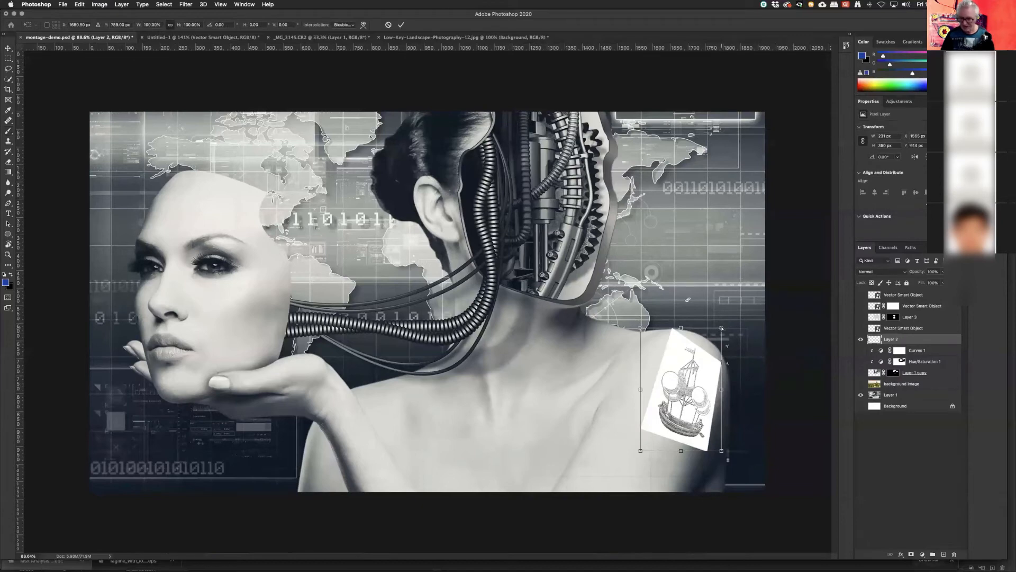
pyautogui.moveTo(727, 345); pyautogui.dragTo(707, 294)
pyautogui.moveTo(638, 326); pyautogui.dragTo(599, 320)
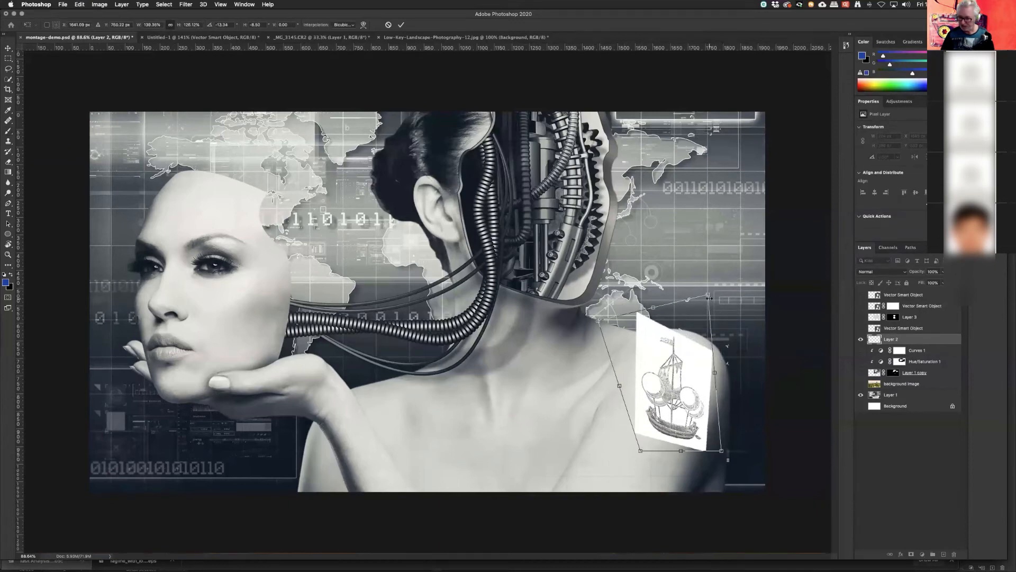
pyautogui.moveTo(708, 295); pyautogui.dragTo(692, 290)
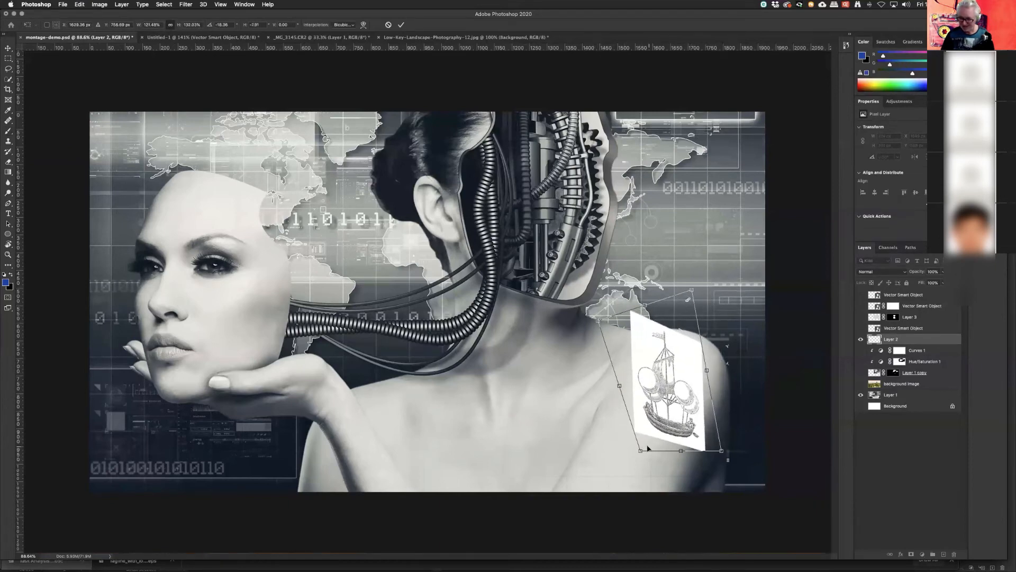
pyautogui.moveTo(641, 453); pyautogui.dragTo(621, 467)
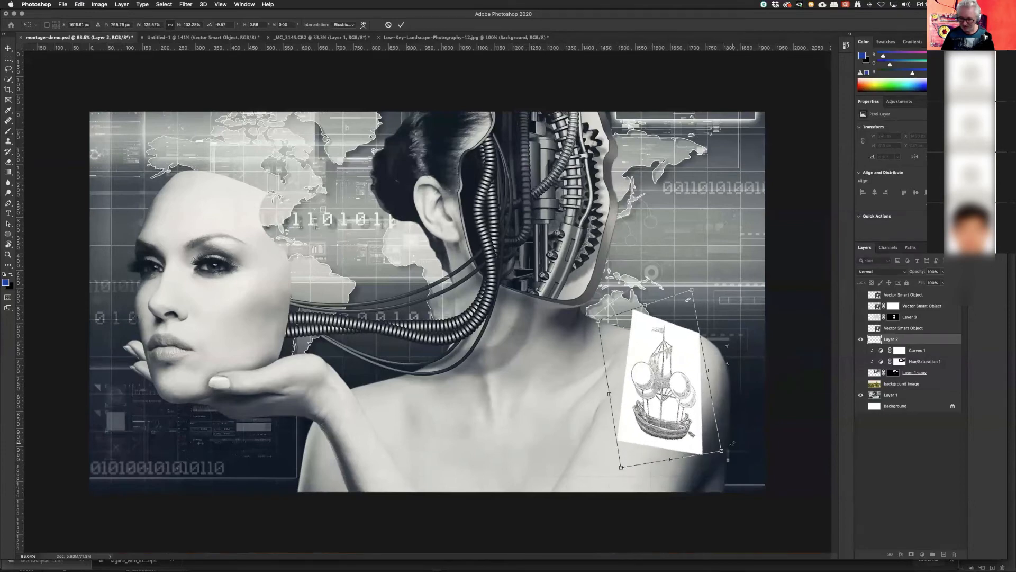
pyautogui.moveTo(720, 452); pyautogui.dragTo(740, 436)
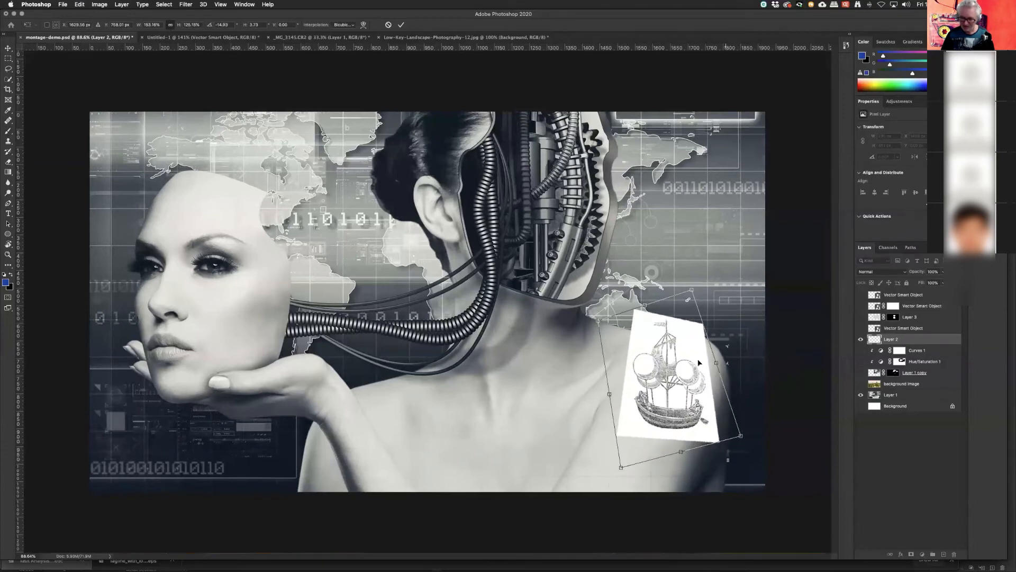
pyautogui.moveTo(691, 290); pyautogui.dragTo(694, 275)
pyautogui.moveTo(598, 321); pyautogui.dragTo(565, 324)
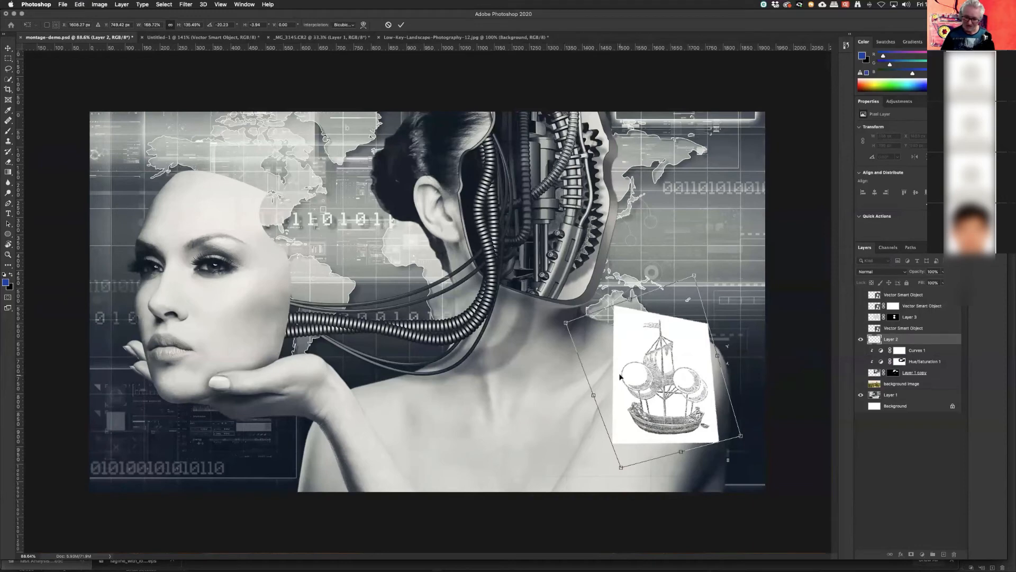
pyautogui.press('Escape')
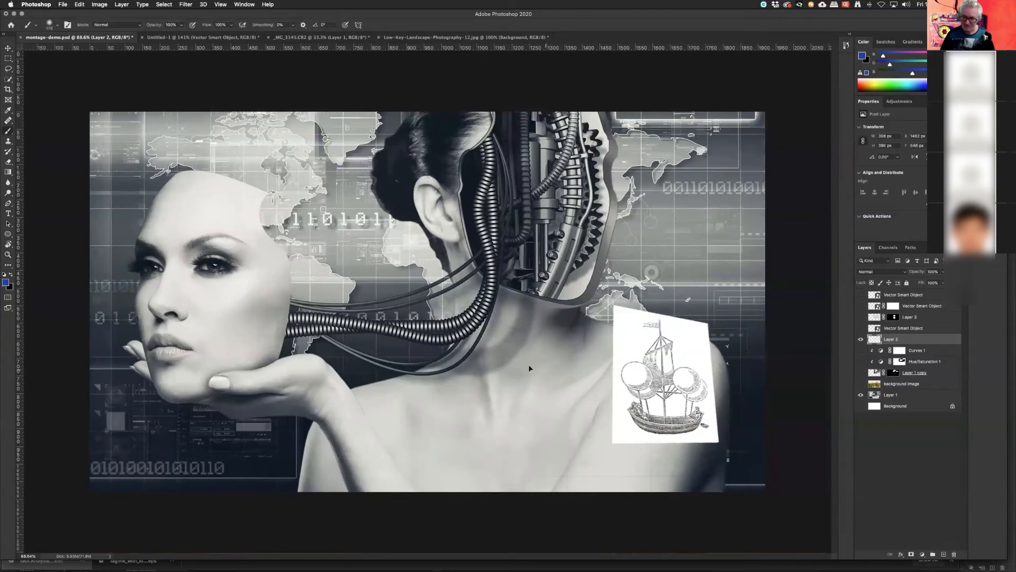
# Step: Move the ship drawing over the neck and distort its corners with Free Transform, enlarging its upper edge
pyautogui.moveTo(669, 392)
pyautogui.mouseDown()
pyautogui.moveTo(462, 359)
pyautogui.moveTo(491, 347)
pyautogui.mouseUp()
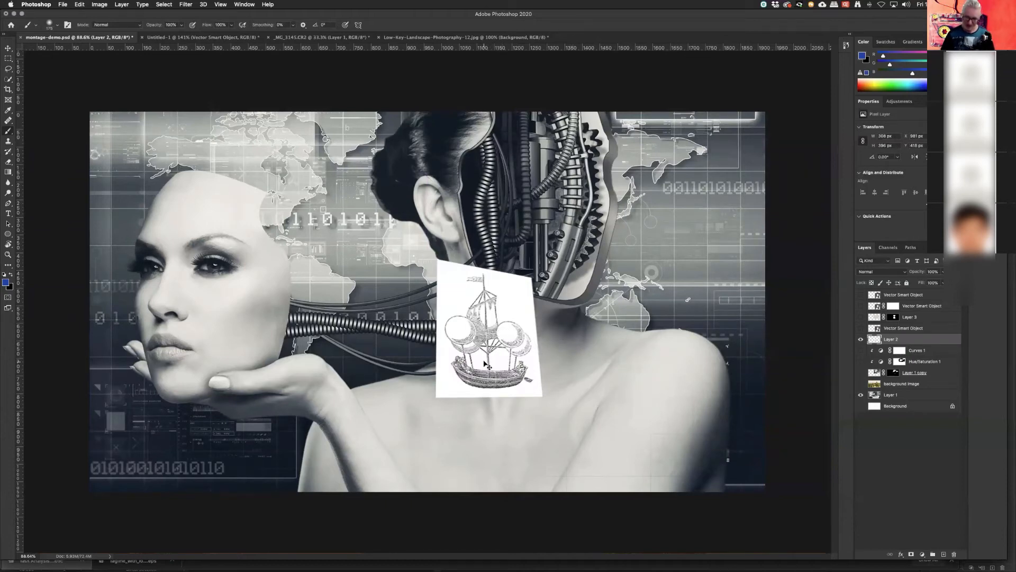
pyautogui.moveTo(484, 359); pyautogui.dragTo(522, 327)
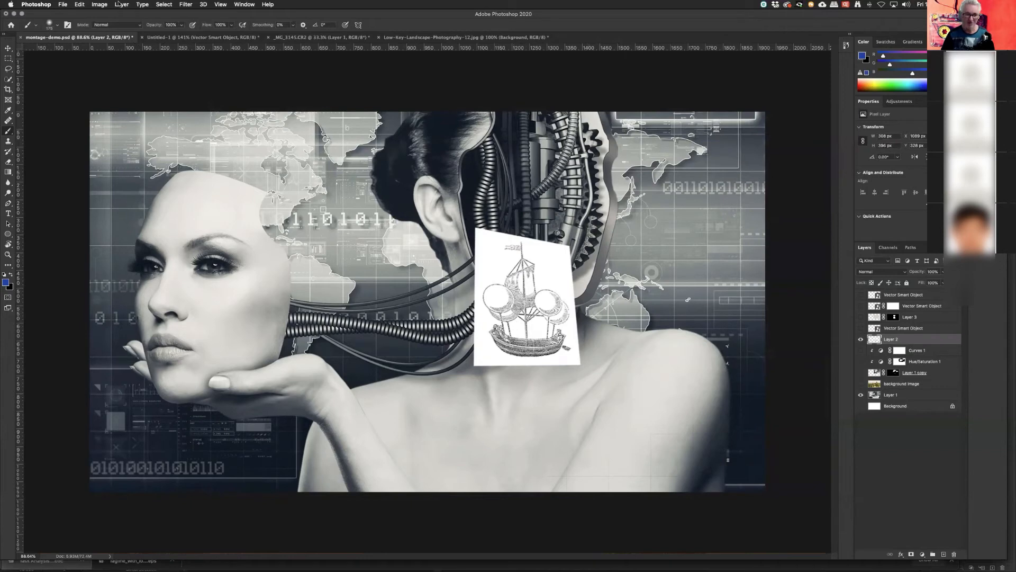
pyautogui.click(79, 5)
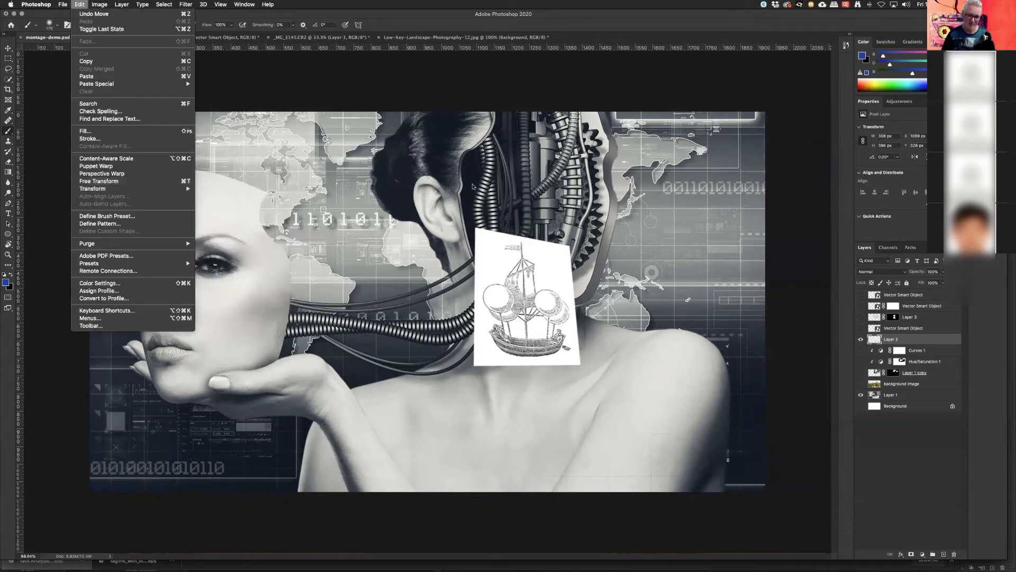
pyautogui.press('super+t')
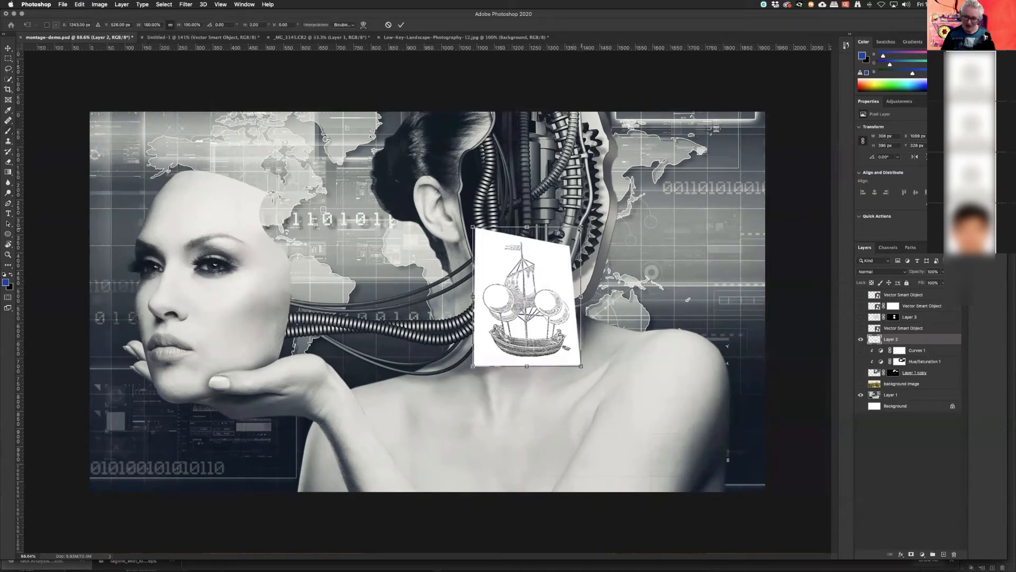
pyautogui.moveTo(581, 229)
pyautogui.mouseDown()
pyautogui.moveTo(597, 205)
pyautogui.moveTo(585, 218)
pyautogui.mouseUp()
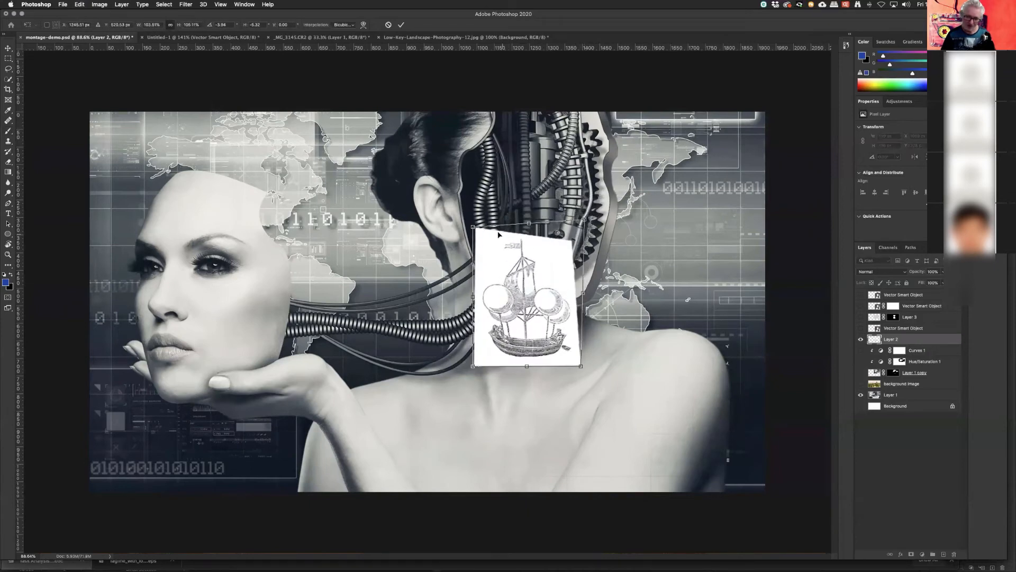
pyautogui.moveTo(475, 229); pyautogui.dragTo(455, 203)
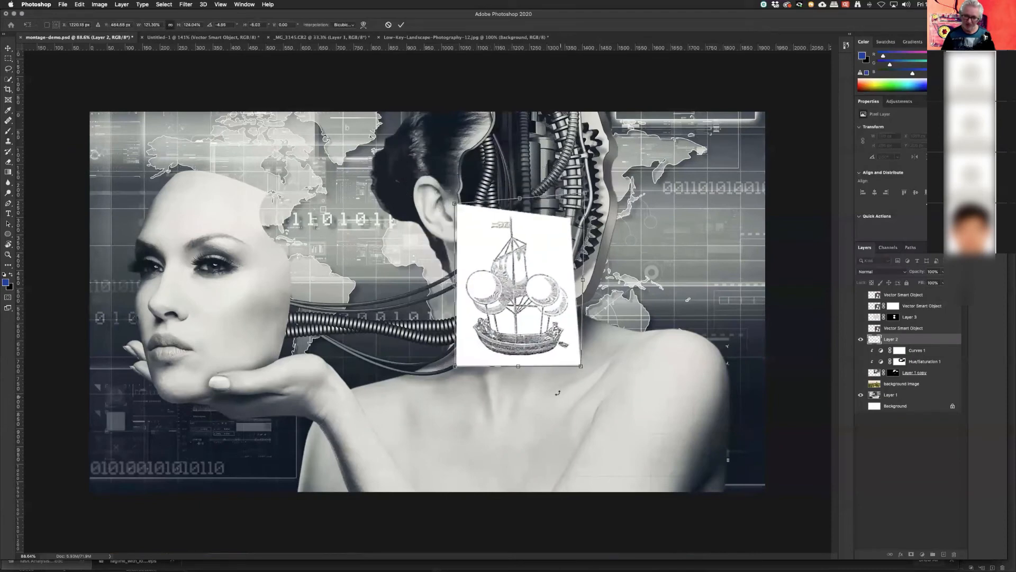
pyautogui.moveTo(453, 375)
pyautogui.mouseDown()
pyautogui.moveTo(463, 394)
pyautogui.moveTo(450, 370)
pyautogui.moveTo(469, 369)
pyautogui.mouseUp()
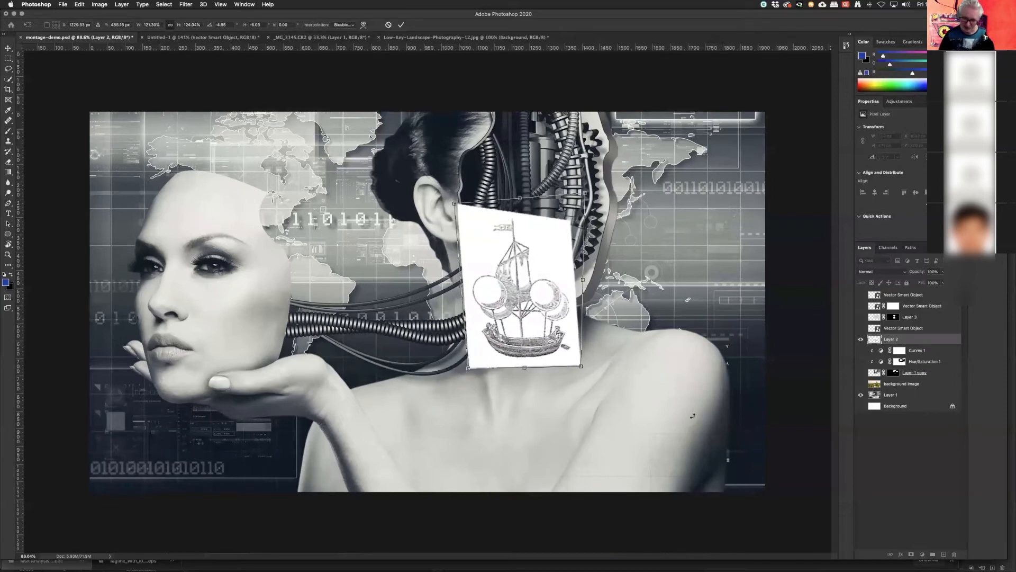
# Step: Place the ship drawing's corners back on the shoulder and distort them to a smaller shape slanted along the upper arm
pyautogui.moveTo(536, 242); pyautogui.dragTo(659, 331)
pyautogui.moveTo(708, 283); pyautogui.dragTo(722, 329)
pyautogui.moveTo(578, 293); pyautogui.dragTo(637, 343)
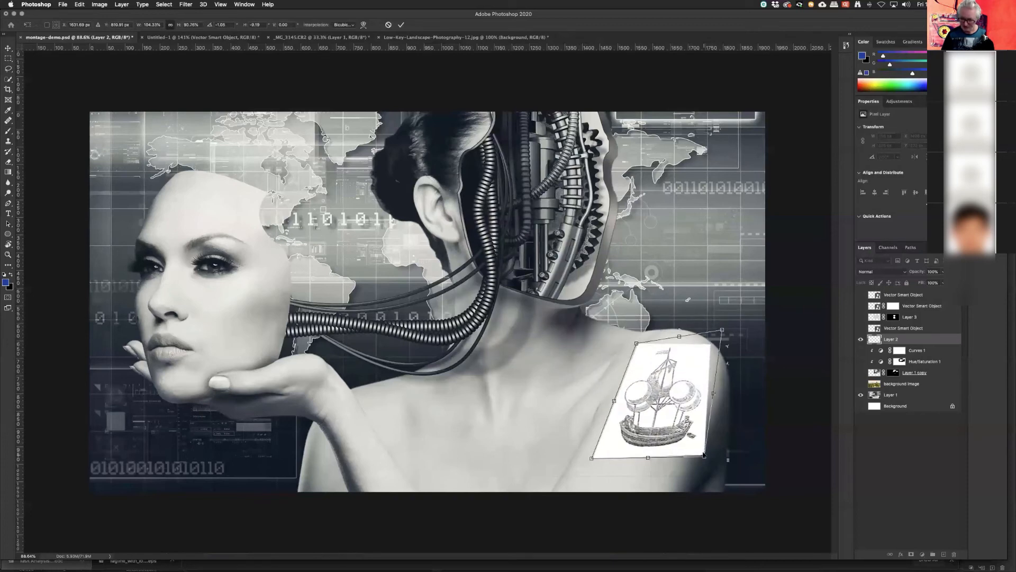
pyautogui.moveTo(704, 454); pyautogui.dragTo(693, 442)
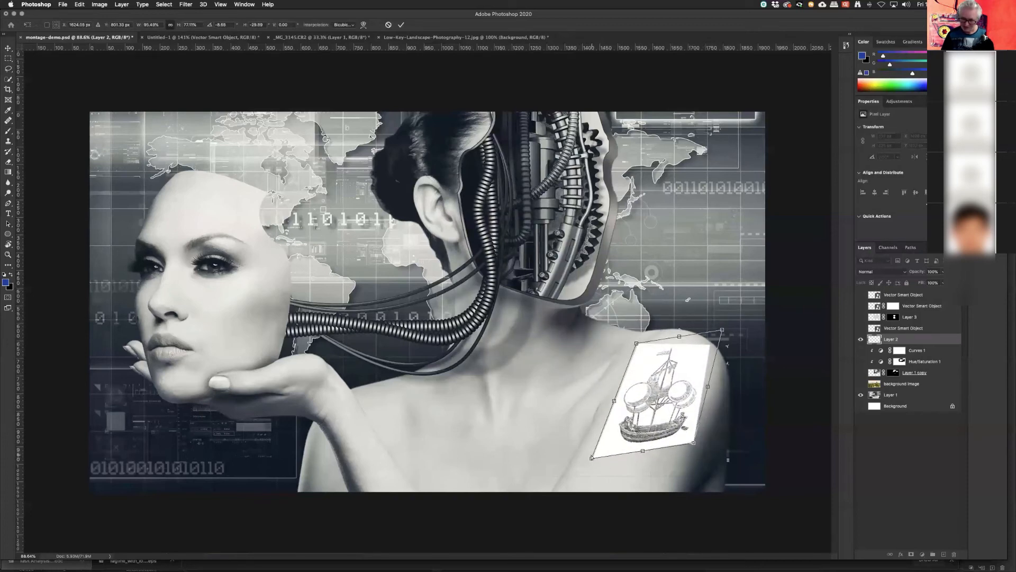
pyautogui.moveTo(591, 459); pyautogui.dragTo(618, 438)
pyautogui.moveTo(637, 343); pyautogui.dragTo(660, 339)
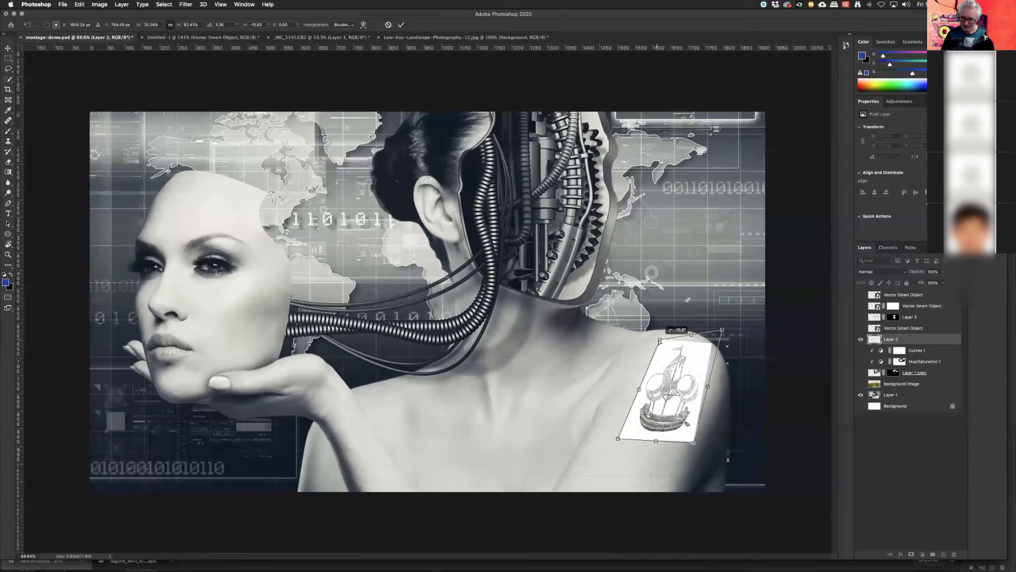
# Step: Refine the drawing's outer corners on the shoulder, apply the transform and set Layer 2's blend mode to Multiply
pyautogui.moveTo(722, 331); pyautogui.dragTo(732, 350)
pyautogui.moveTo(691, 446); pyautogui.dragTo(691, 456)
pyautogui.press('Return')
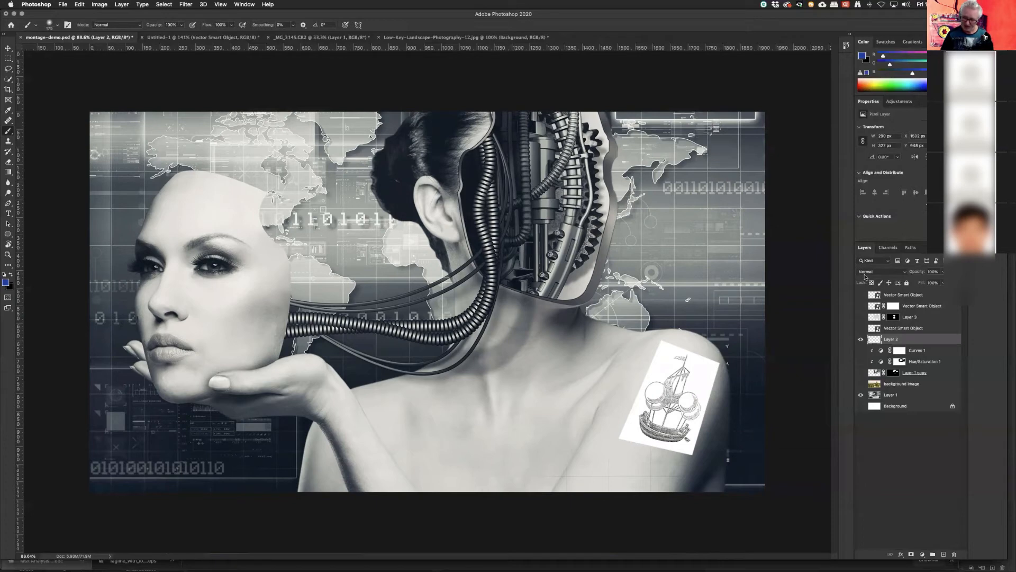
pyautogui.click(905, 273)
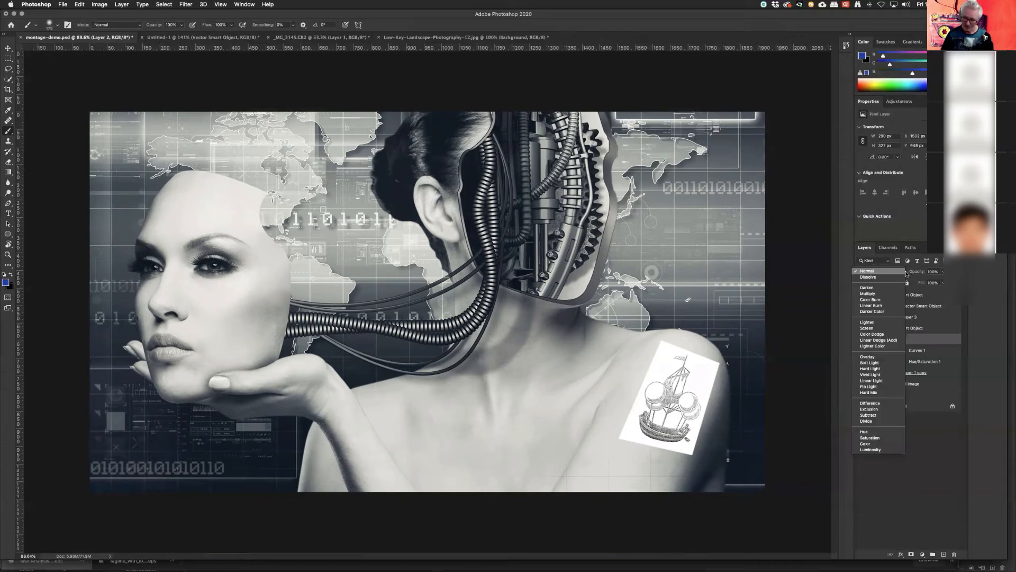
pyautogui.click(867, 293)
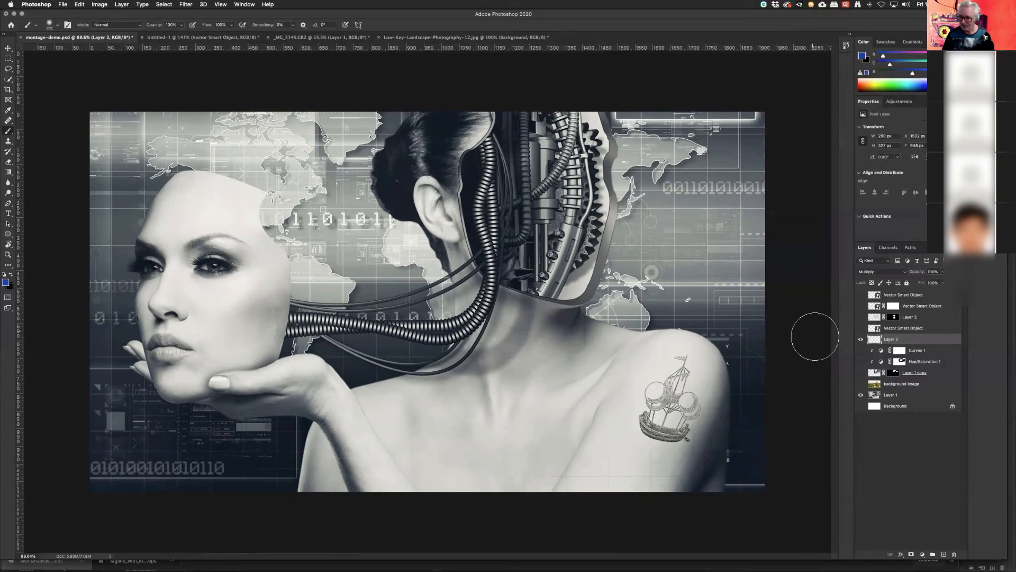
# Step: Show the topmost robot Vector Smart Object, duplicate it and place the copy directly above Layer 2 in the layer stack
pyautogui.click(860, 306)
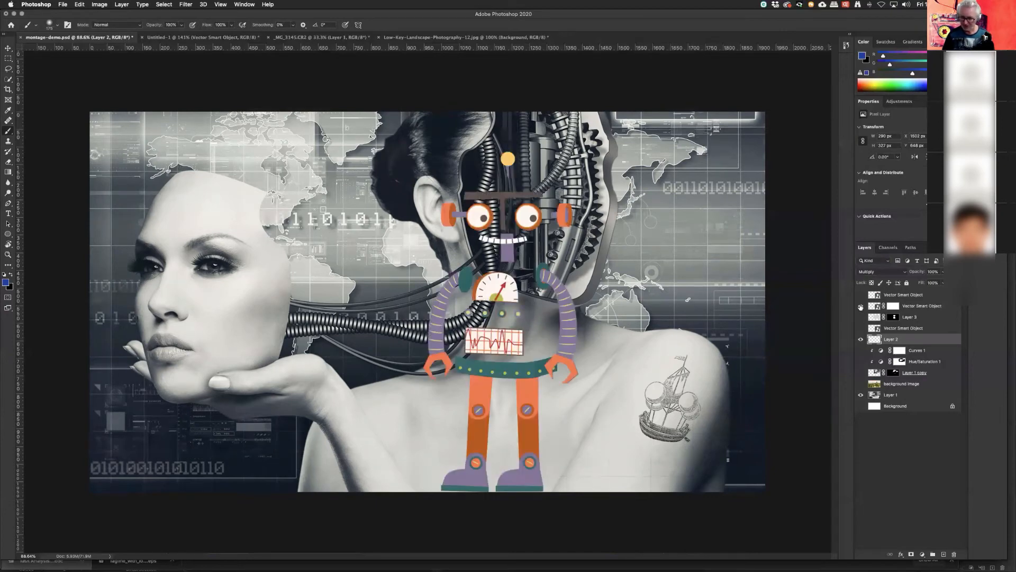
pyautogui.click(860, 306)
pyautogui.click(860, 295)
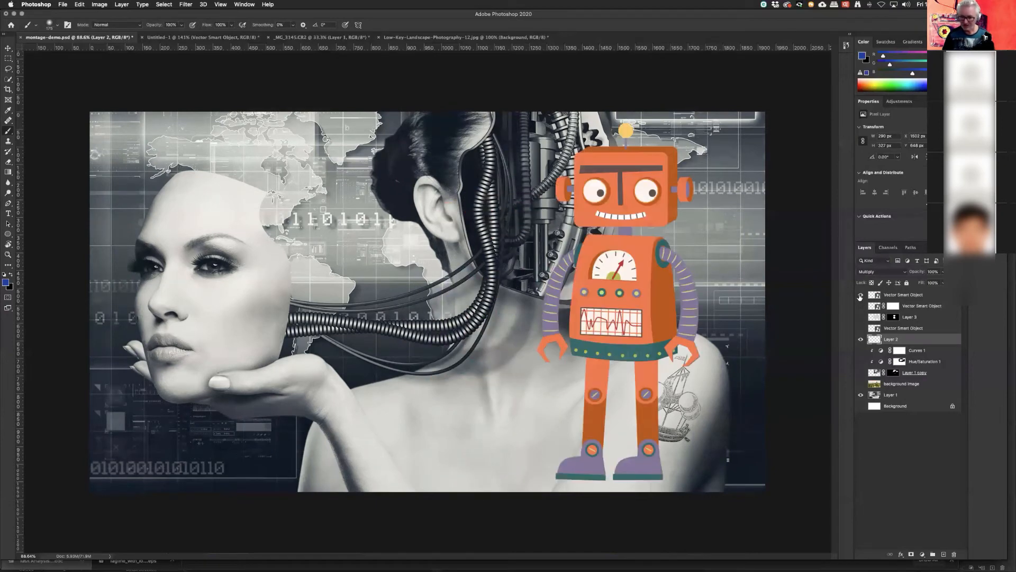
pyautogui.click(876, 296)
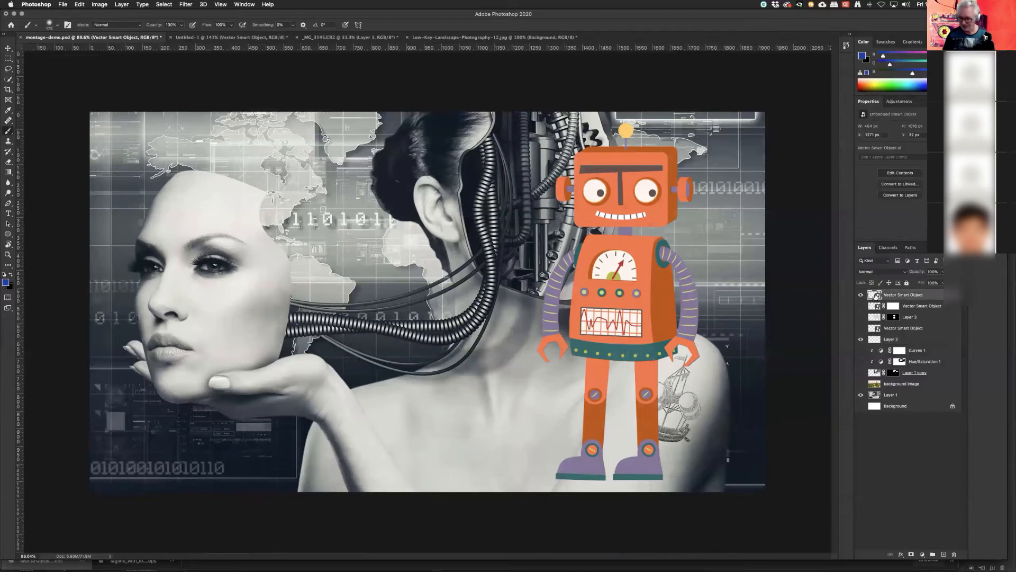
pyautogui.hotkey('ctrl', 'j')
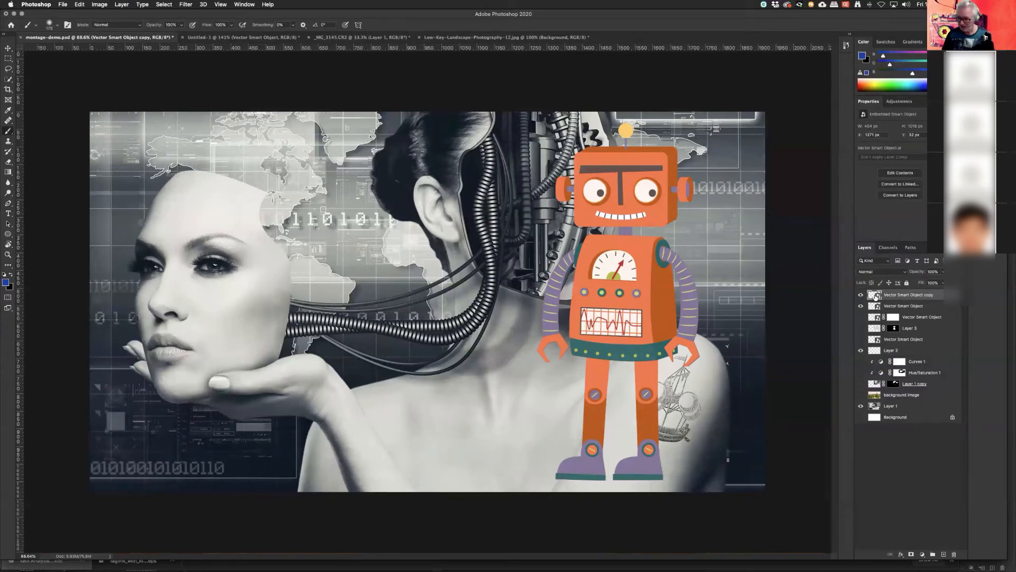
pyautogui.moveTo(877, 298); pyautogui.dragTo(877, 349)
# Step: Move the original robot aside over the neck, hide its layer and select the Vector Smart Object copy
pyautogui.moveTo(631, 301); pyautogui.dragTo(455, 301)
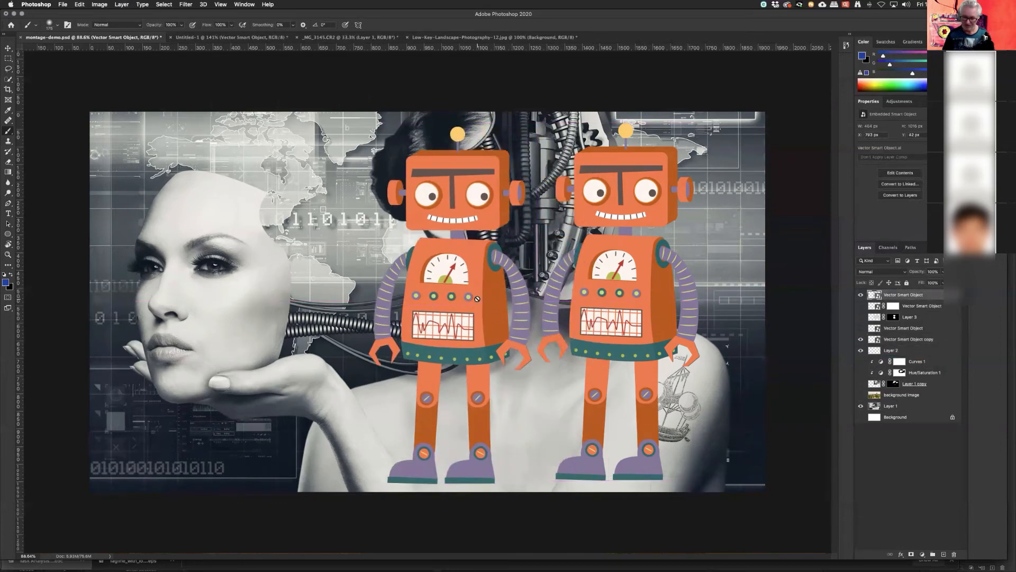
pyautogui.click(860, 294)
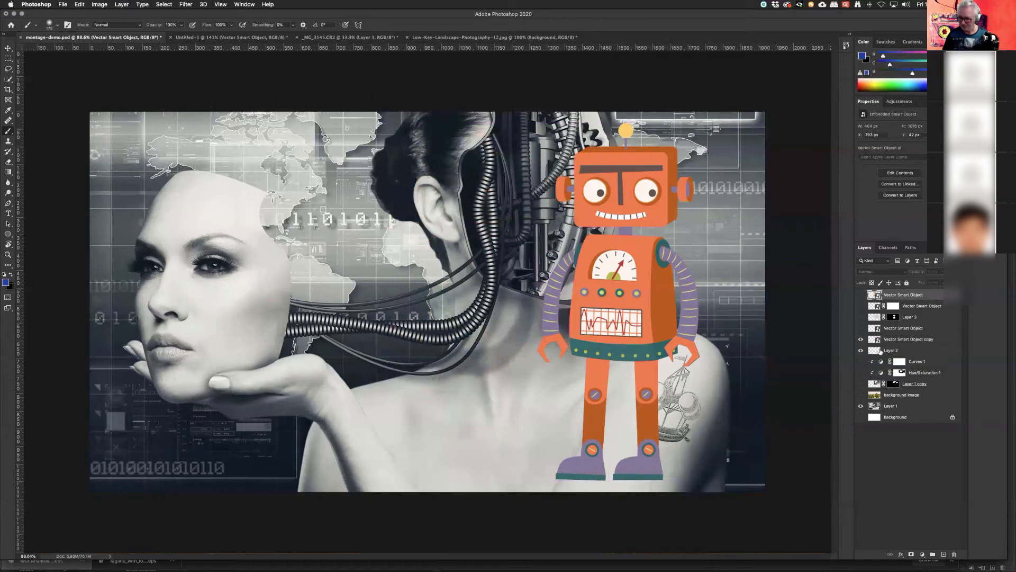
pyautogui.click(878, 340)
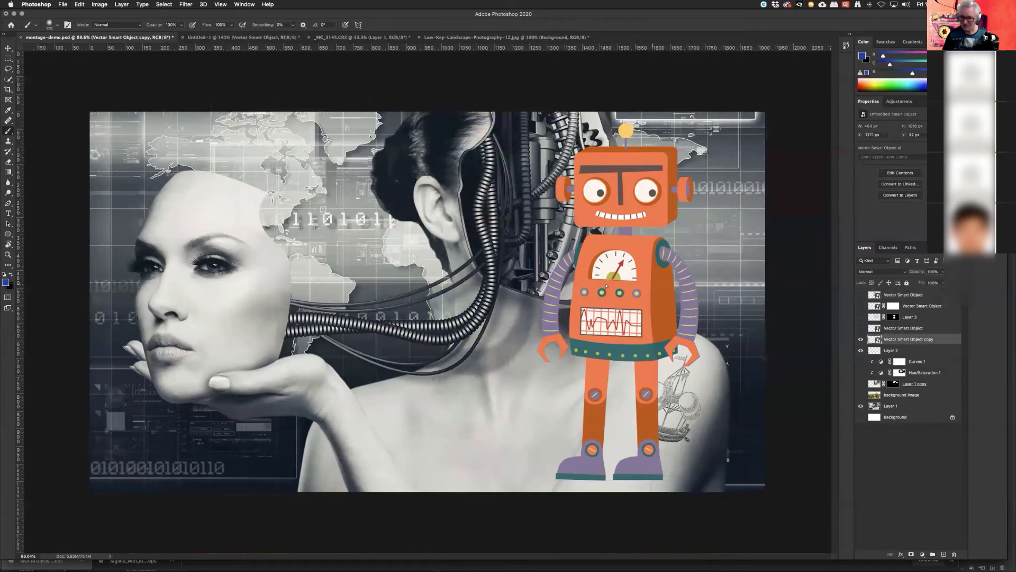
# Step: Move the robot copy in front of the neck and scale it down to about 250 by 547 px
pyautogui.moveTo(606, 286); pyautogui.dragTo(458, 287)
pyautogui.hotkey('ctrl', 't')
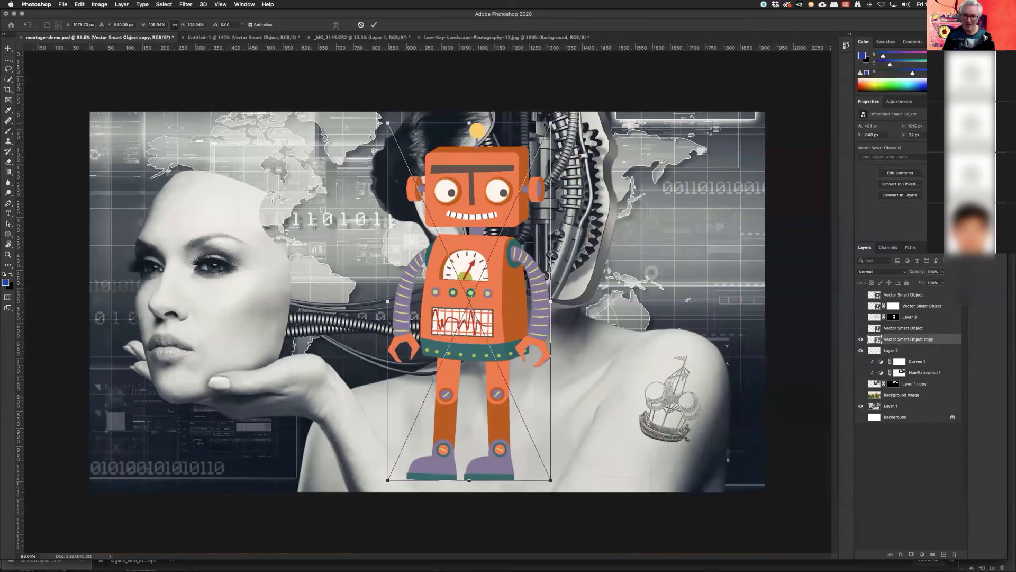
pyautogui.moveTo(550, 123); pyautogui.dragTo(488, 311)
pyautogui.moveTo(460, 383); pyautogui.dragTo(470, 373)
pyautogui.press('Return')
pyautogui.press('b')
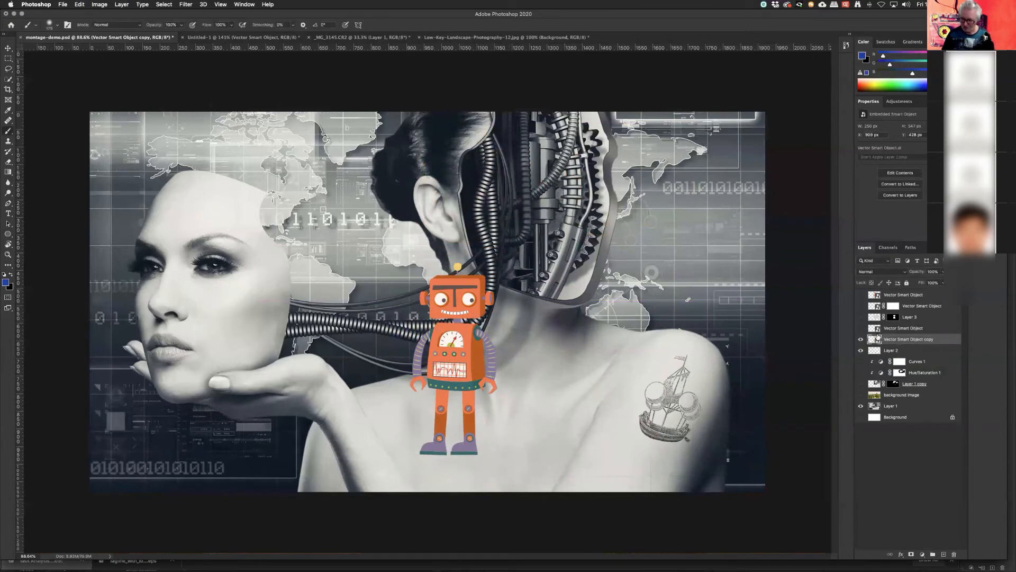
# Step: Add an empty layer above Layer 2 and rename Layer 2 as robot shadow
pyautogui.click(871, 352)
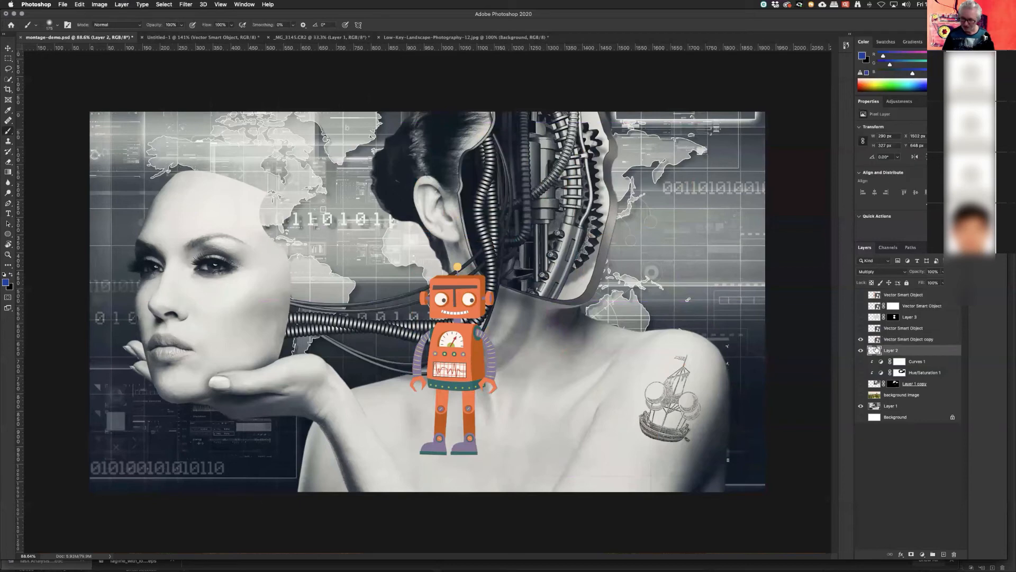
pyautogui.click(943, 554)
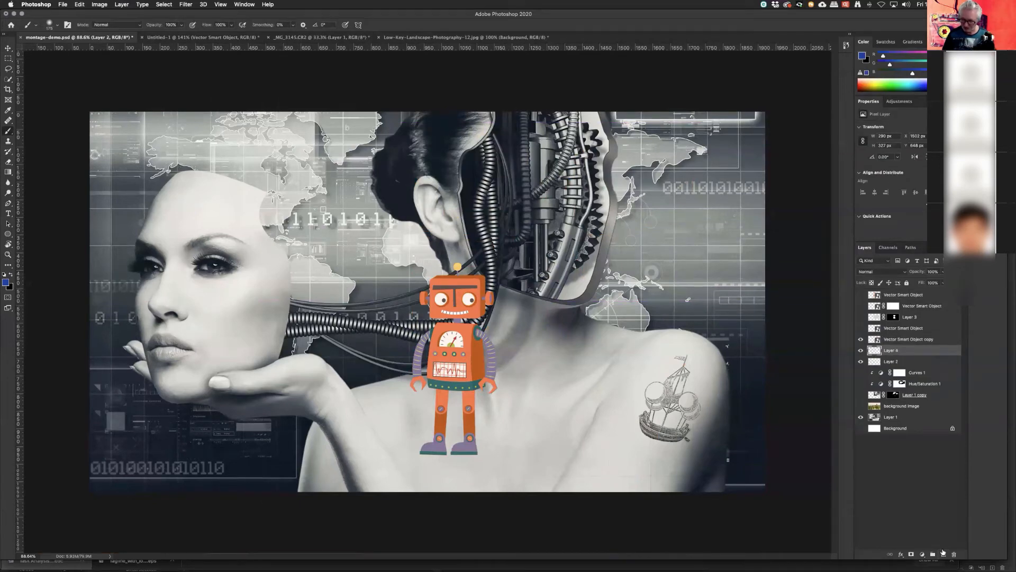
pyautogui.doubleClick(889, 362)
pyautogui.write('ro')
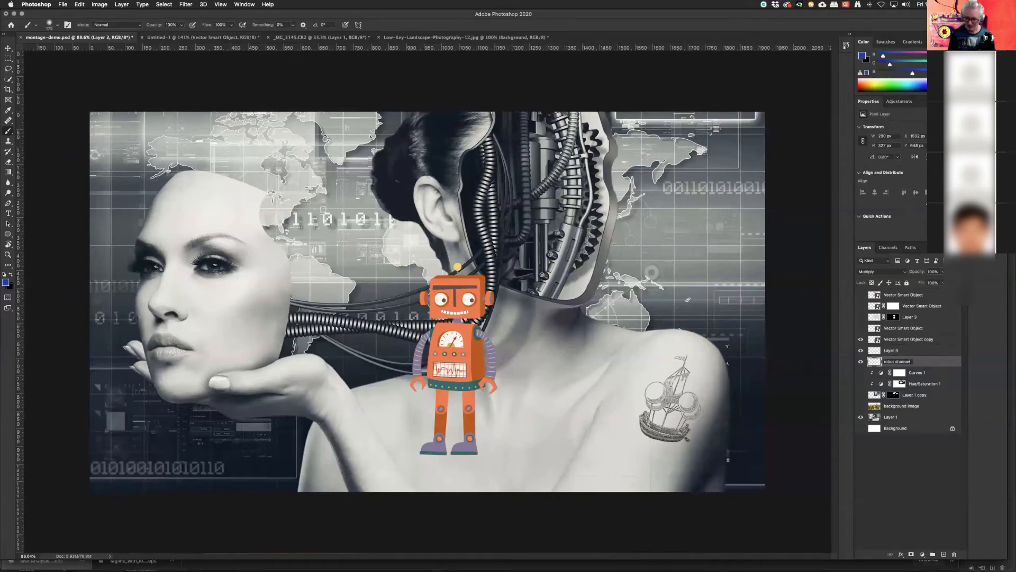
pyautogui.write('bot shadow')
pyautogui.press('Return')
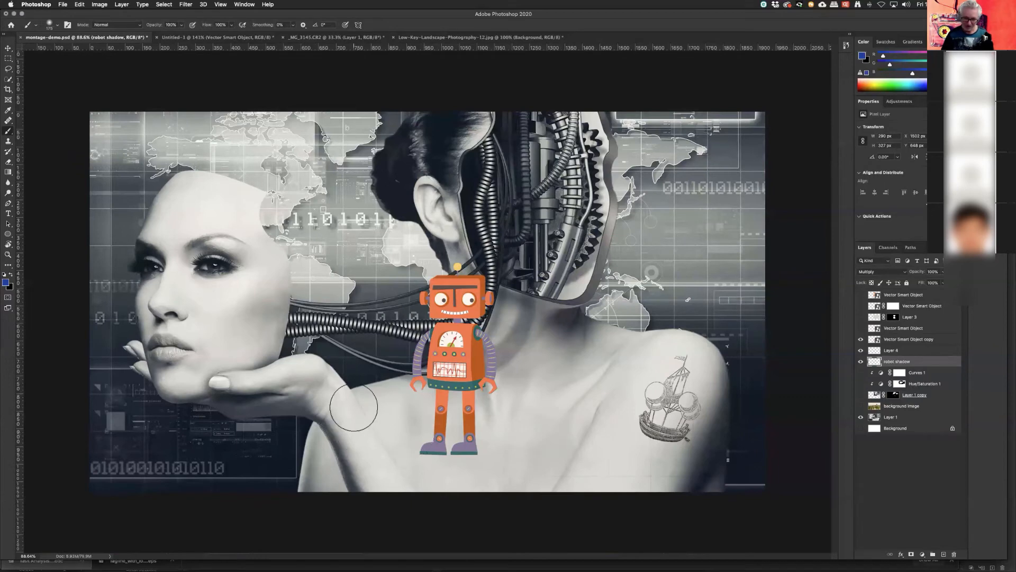
# Step: Lasso a thin, flat shadow shape about 394 px wide and 41 px high extending sideways from the robot's feet
pyautogui.press('l')
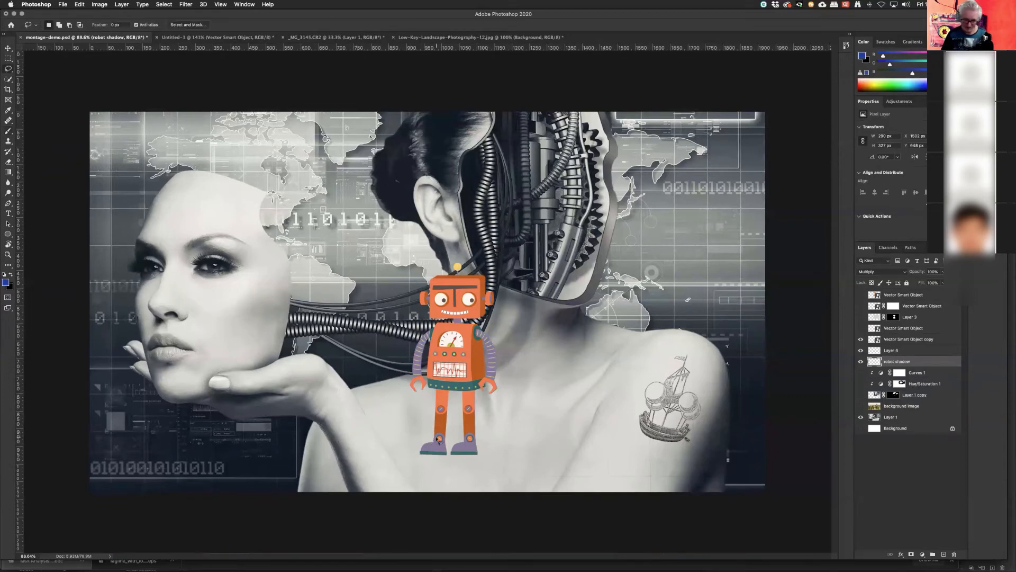
pyautogui.keyDown('alt'); pyautogui.click(421, 452); pyautogui.keyUp('alt')
pyautogui.moveTo(556, 453)
pyautogui.mouseDown()
pyautogui.moveTo(454, 466)
pyautogui.moveTo(422, 457)
pyautogui.mouseUp()
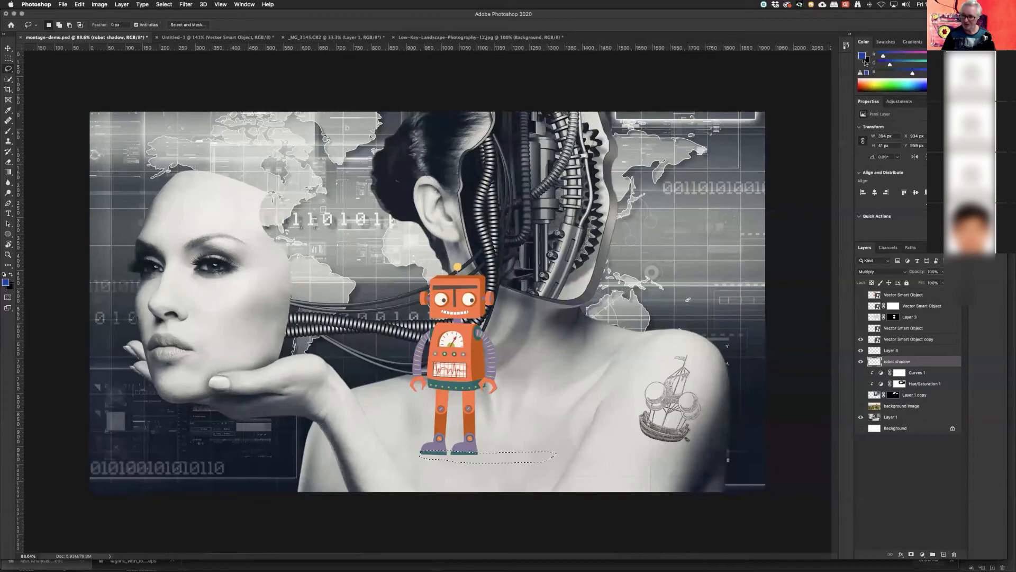
# Step: Reset the colours to default, fill the shadow selection at the robot's feet with black and deselect it
pyautogui.press('d')
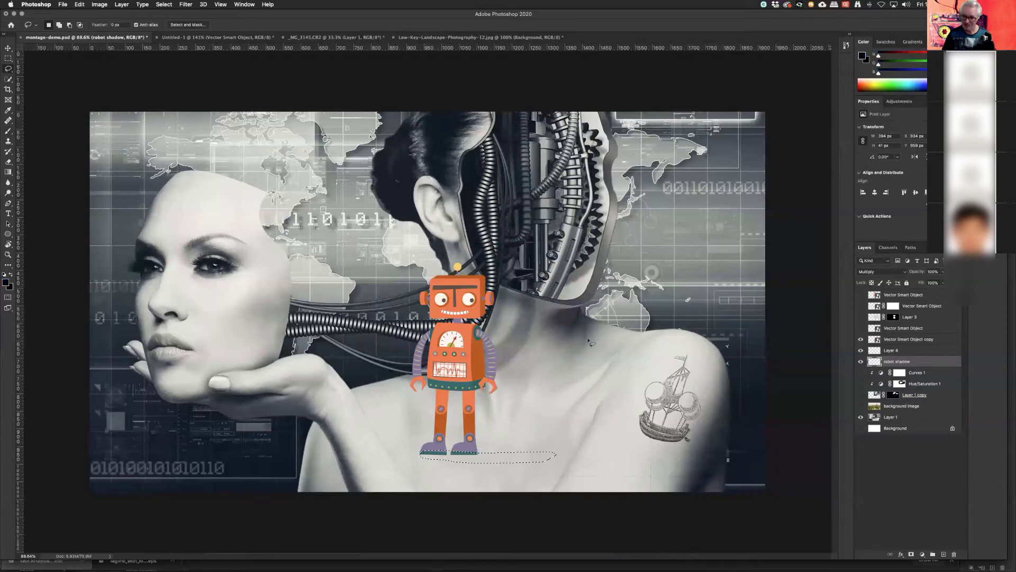
pyautogui.hotkey('alt', 'BackSpace')
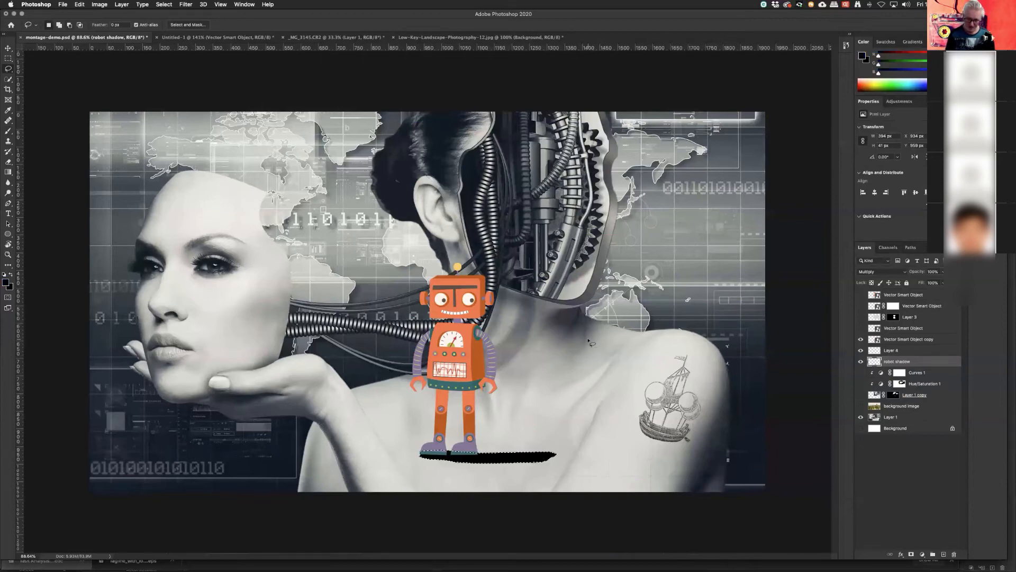
pyautogui.press('super+d')
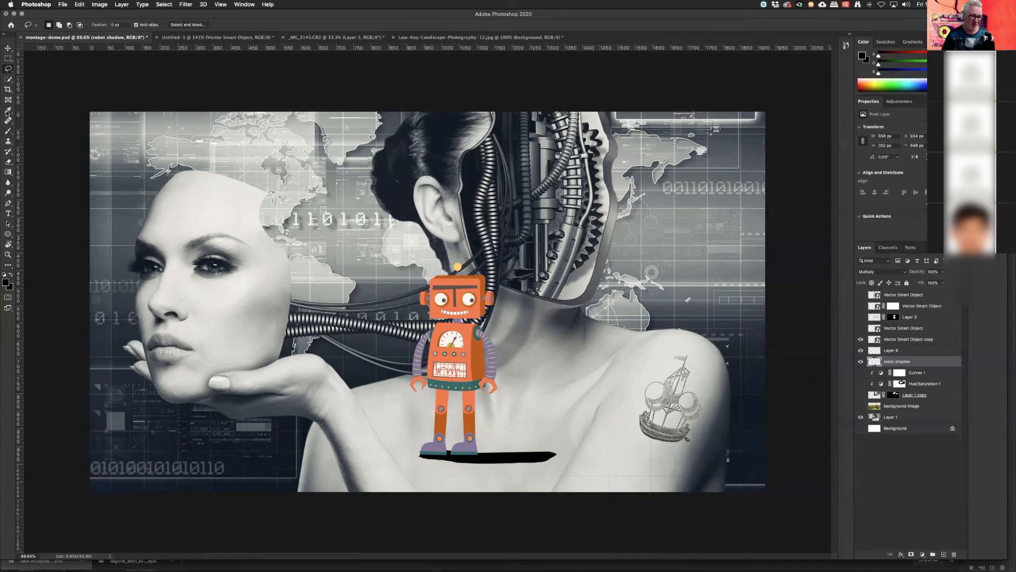
# Step: Soften the far lower edge of the black robot shadow using the Blur tool with an enlarged brush
pyautogui.click(8, 182)
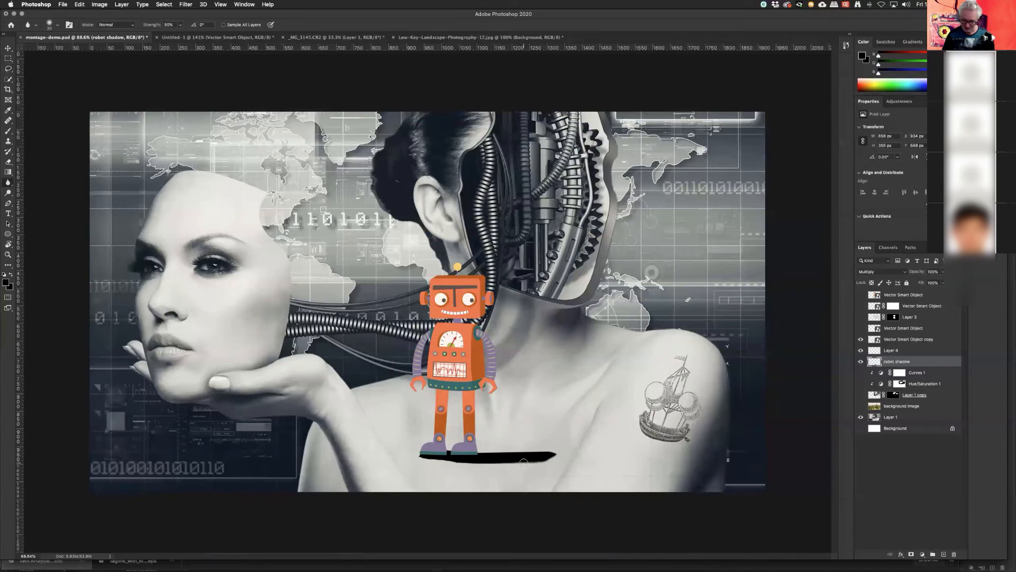
pyautogui.press(']')
pyautogui.press(']')
pyautogui.press(']')
pyautogui.moveTo(548, 466)
pyautogui.mouseDown()
pyautogui.moveTo(465, 463)
pyautogui.moveTo(570, 460)
pyautogui.moveTo(512, 449)
pyautogui.moveTo(570, 453)
pyautogui.moveTo(536, 451)
pyautogui.moveTo(546, 452)
pyautogui.moveTo(531, 467)
pyautogui.moveTo(551, 454)
pyautogui.moveTo(484, 459)
pyautogui.moveTo(558, 462)
pyautogui.moveTo(512, 460)
pyautogui.moveTo(553, 457)
pyautogui.moveTo(544, 451)
pyautogui.moveTo(481, 451)
pyautogui.moveTo(514, 465)
pyautogui.mouseUp()
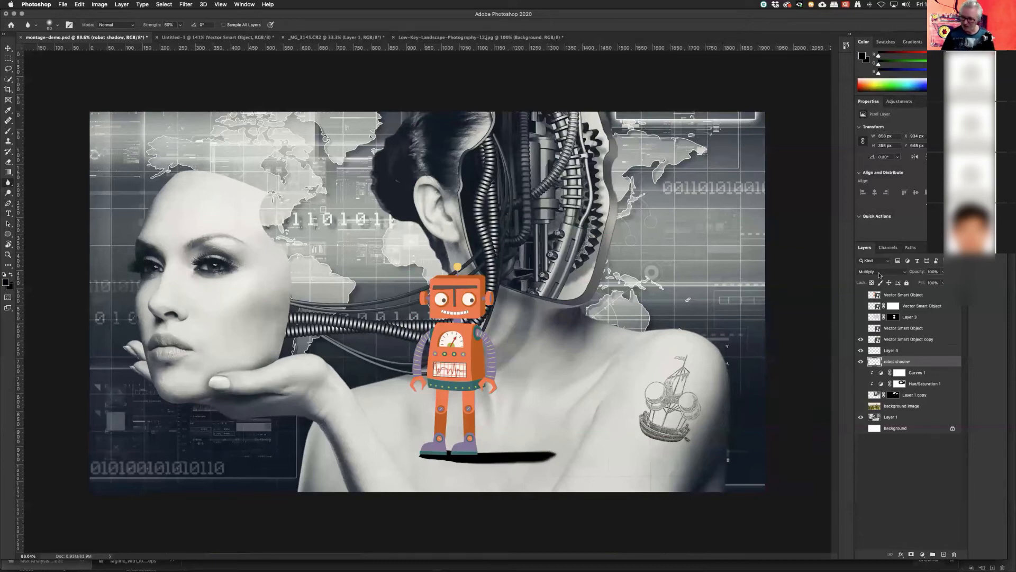
pyautogui.click(898, 555)
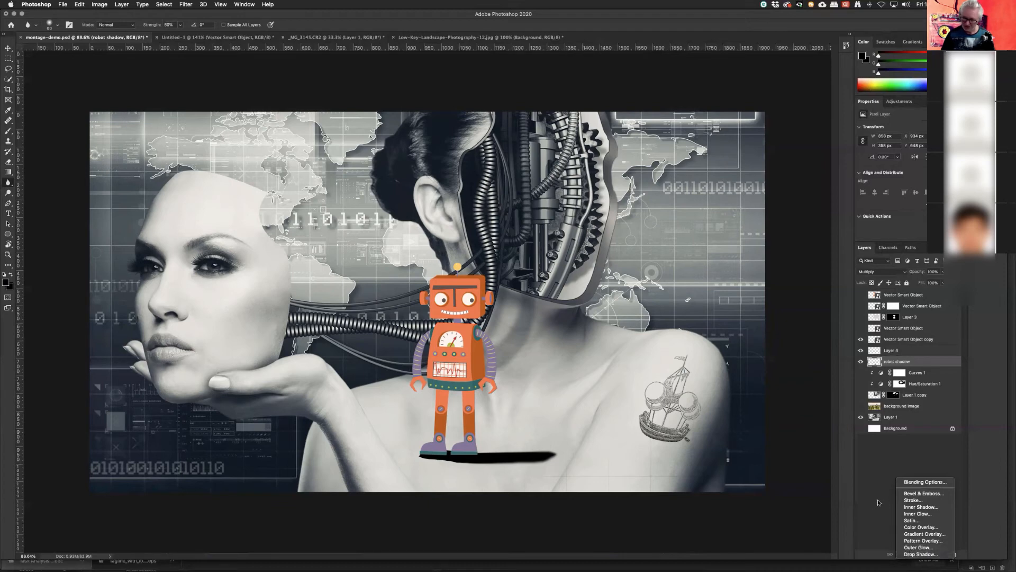
pyautogui.click(913, 554)
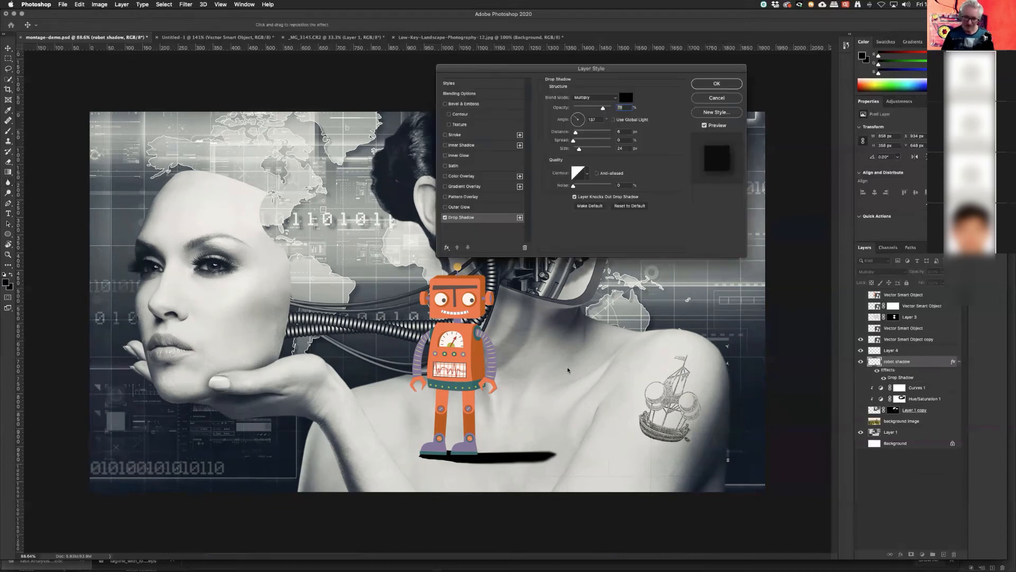
pyautogui.moveTo(460, 360); pyautogui.dragTo(464, 367)
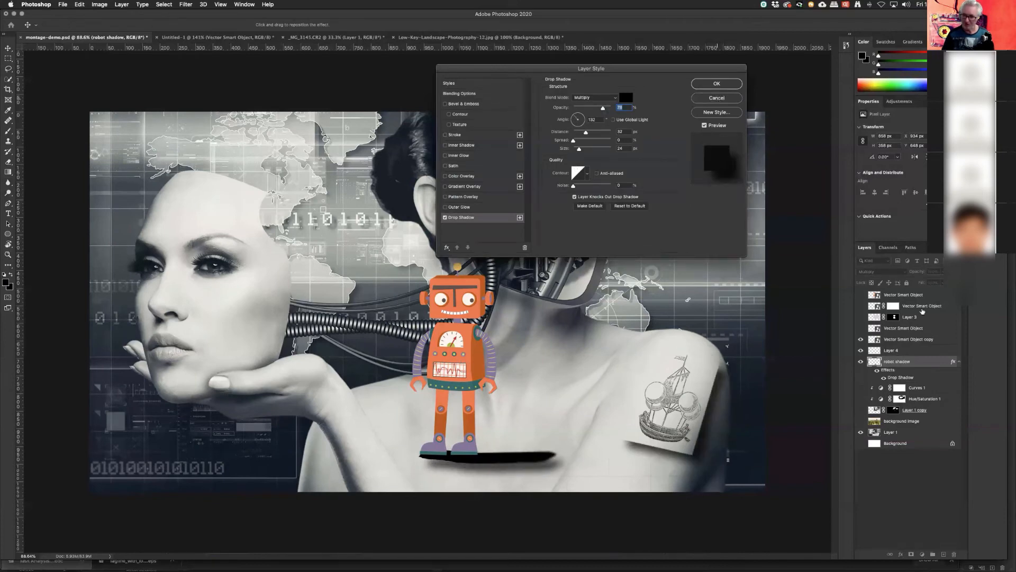
pyautogui.click(717, 98)
# Step: Hide the robot shadow layer and try to add a Drop Shadow to Layer 4
pyautogui.click(861, 361)
pyautogui.click(894, 350)
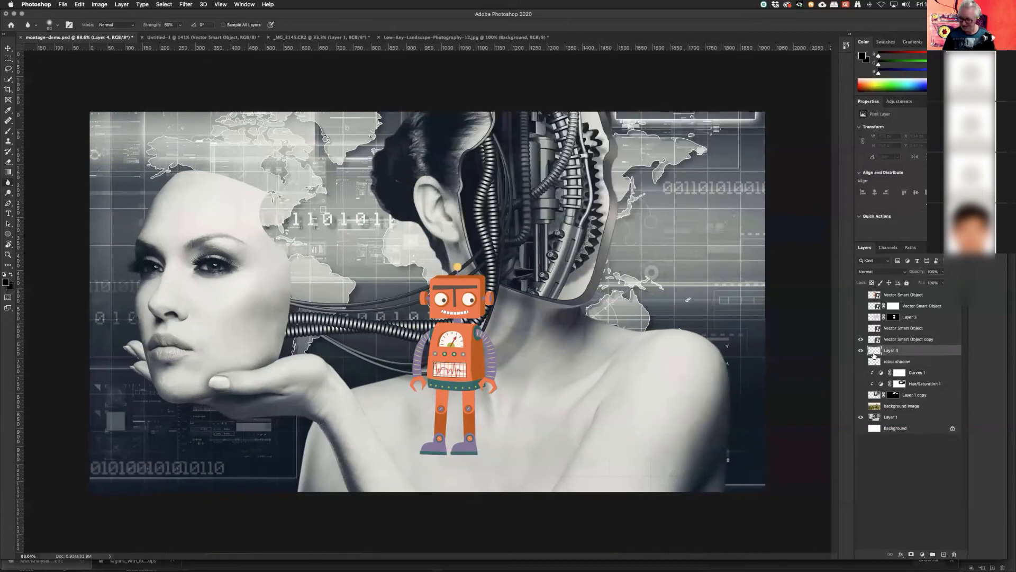
pyautogui.click(901, 554)
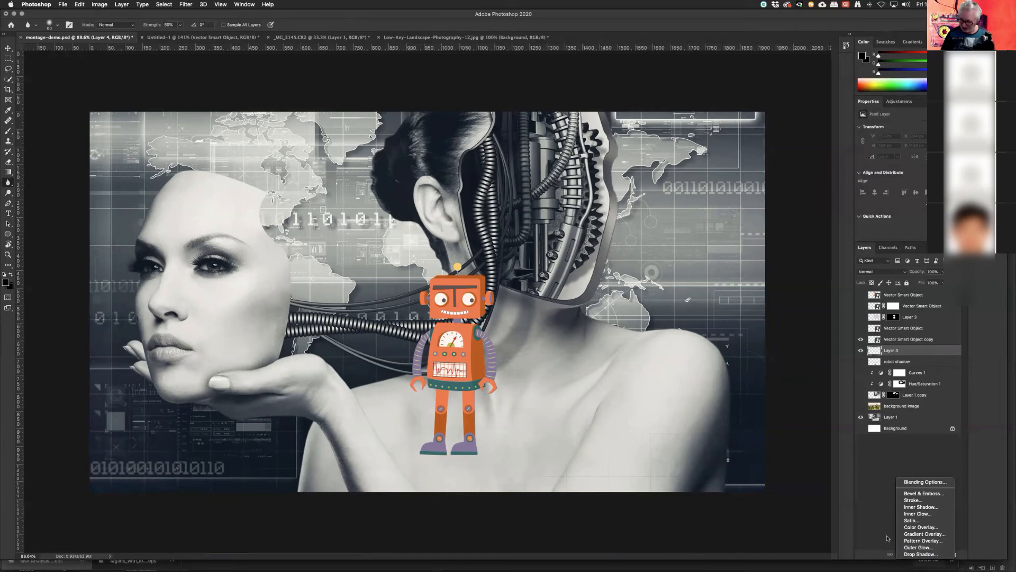
pyautogui.click(920, 555)
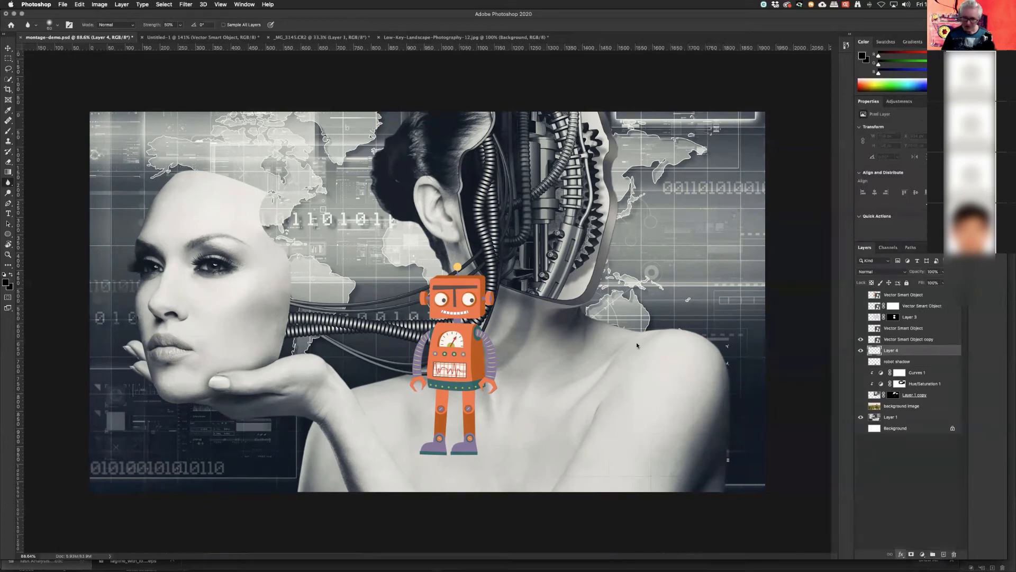
pyautogui.moveTo(465, 361); pyautogui.dragTo(472, 367)
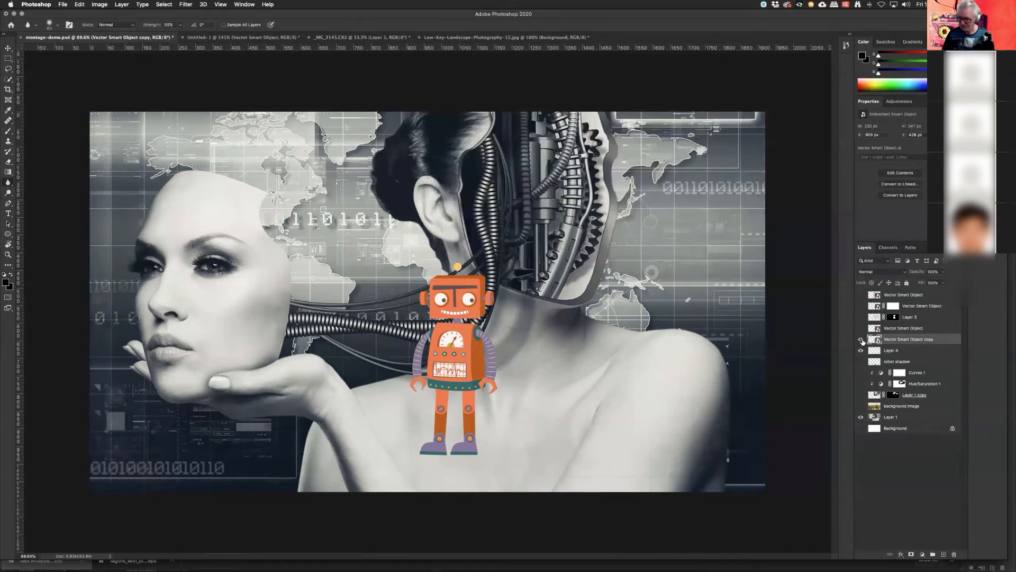
# Step: Add a Drop Shadow to the Vector Smart Object copy, offset down and sideways from the robot at an angle of 144°
pyautogui.click(861, 339)
pyautogui.click(861, 340)
pyautogui.click(901, 555)
pyautogui.click(920, 553)
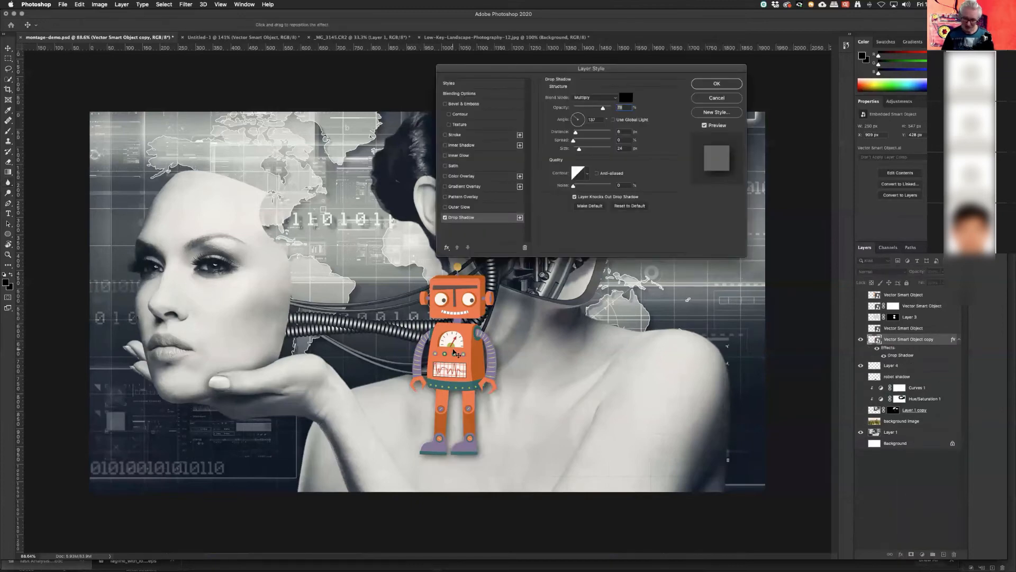
pyautogui.moveTo(455, 353); pyautogui.dragTo(466, 358)
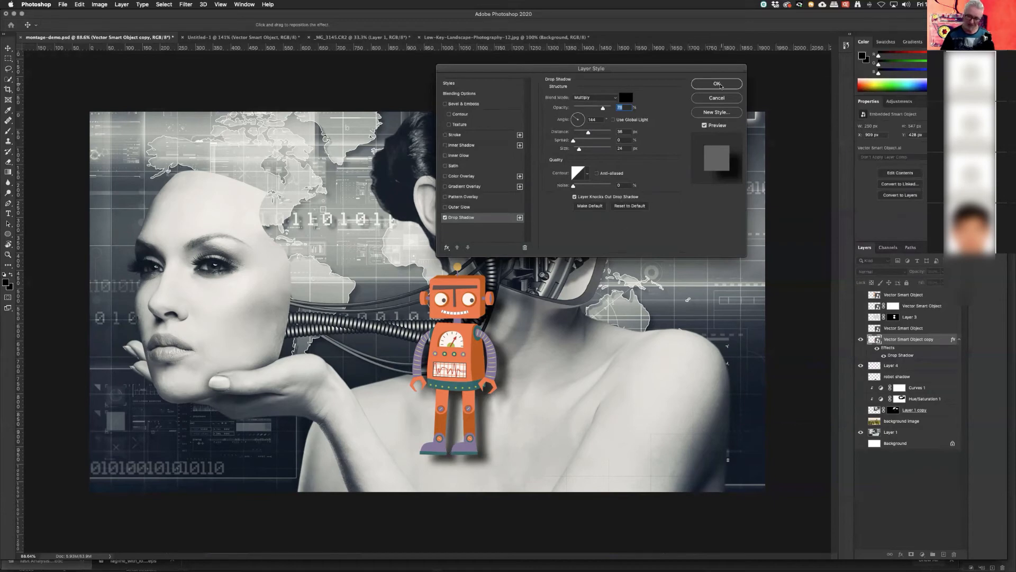
pyautogui.click(716, 84)
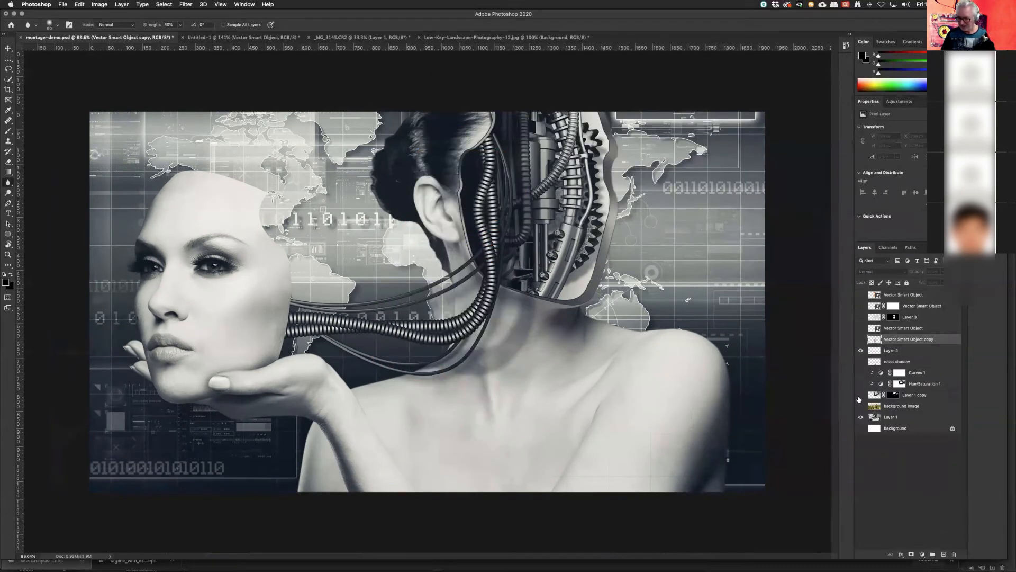
pyautogui.click(859, 396)
pyautogui.click(860, 395)
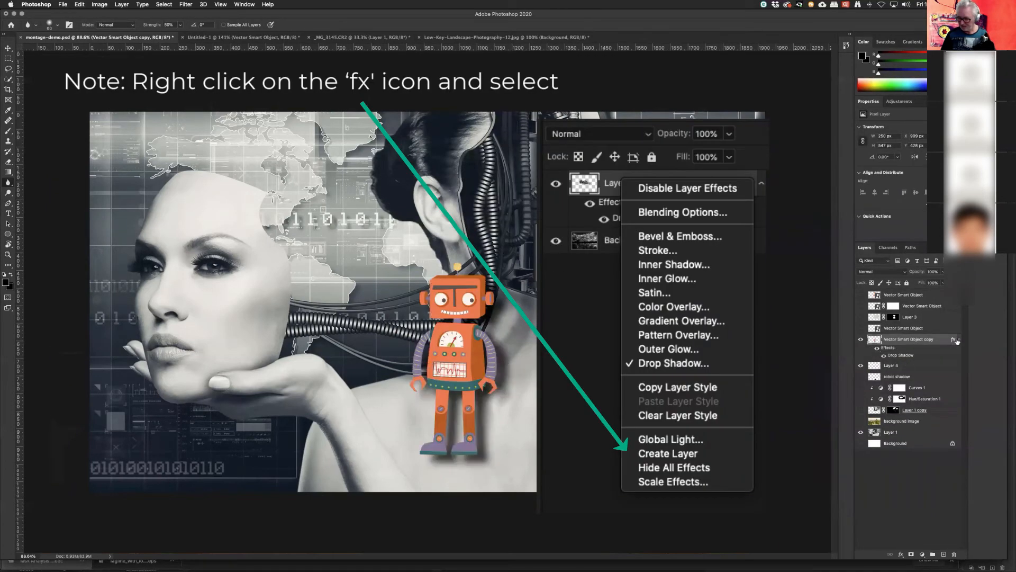
# Step: Collapse the robot copy's effects list and separate its drop shadow into a layer of its own with Create Layer
pyautogui.click(957, 341)
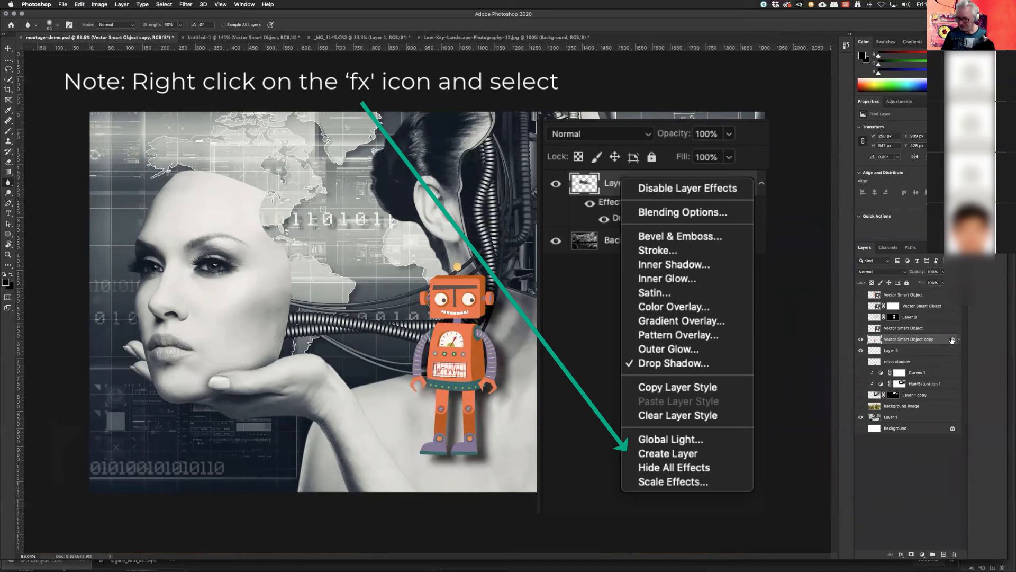
pyautogui.rightClick(952, 340)
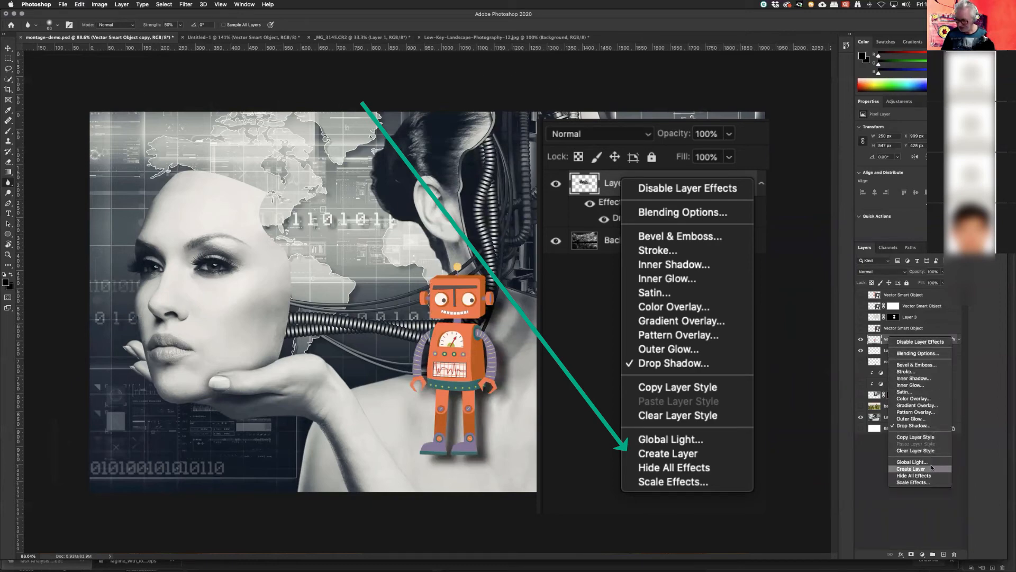
pyautogui.click(905, 468)
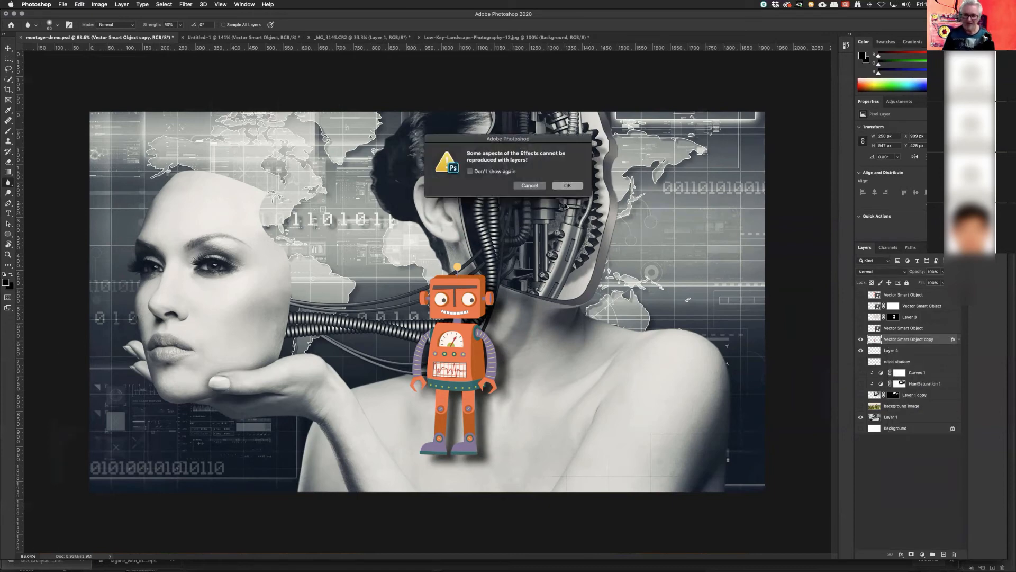
pyautogui.click(565, 192)
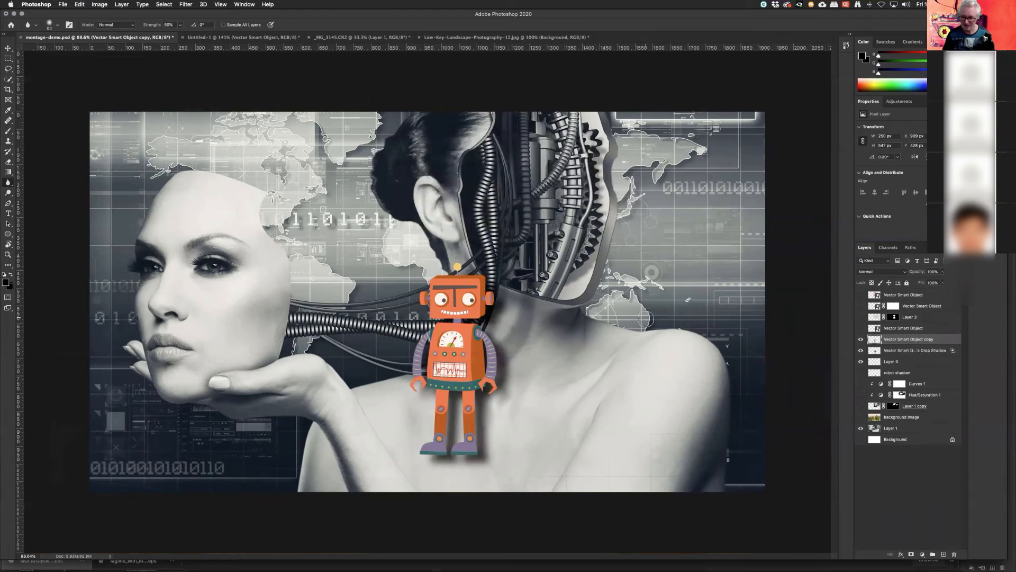
# Step: Hide the robot copy briefly to view the separated shadow, select the drop shadow layer and show the robot again
pyautogui.click(860, 340)
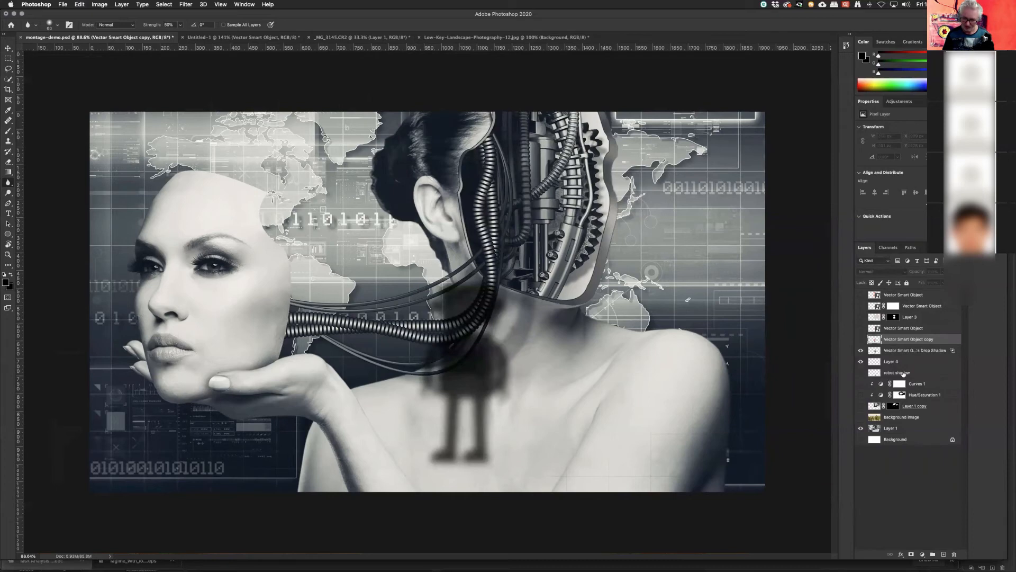
pyautogui.click(898, 351)
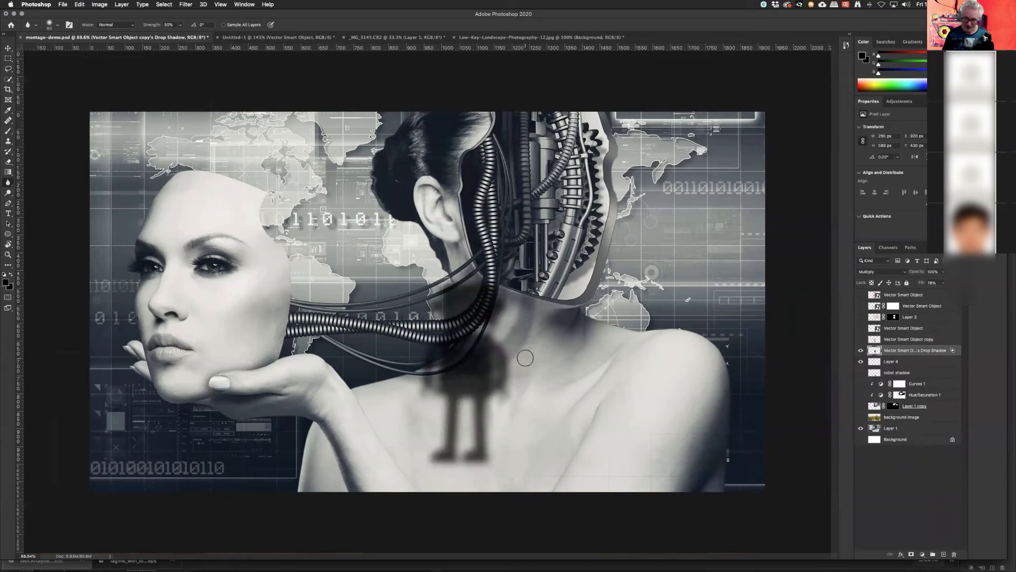
pyautogui.click(861, 339)
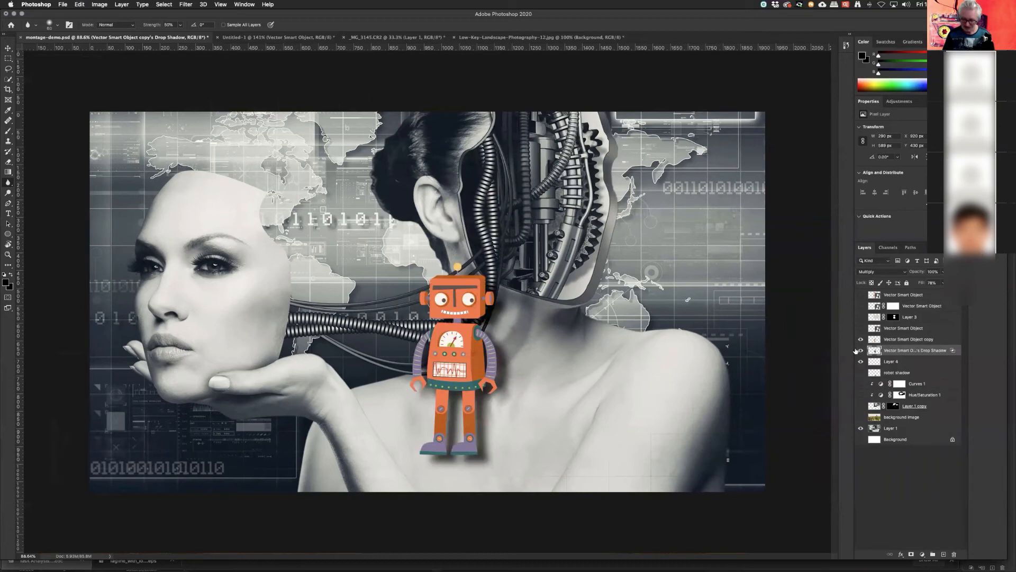
# Step: Distort the drop shadow into a flat cast shadow stretching sideways from the robot's feet, about 647 by 59 px
pyautogui.press('super+t')
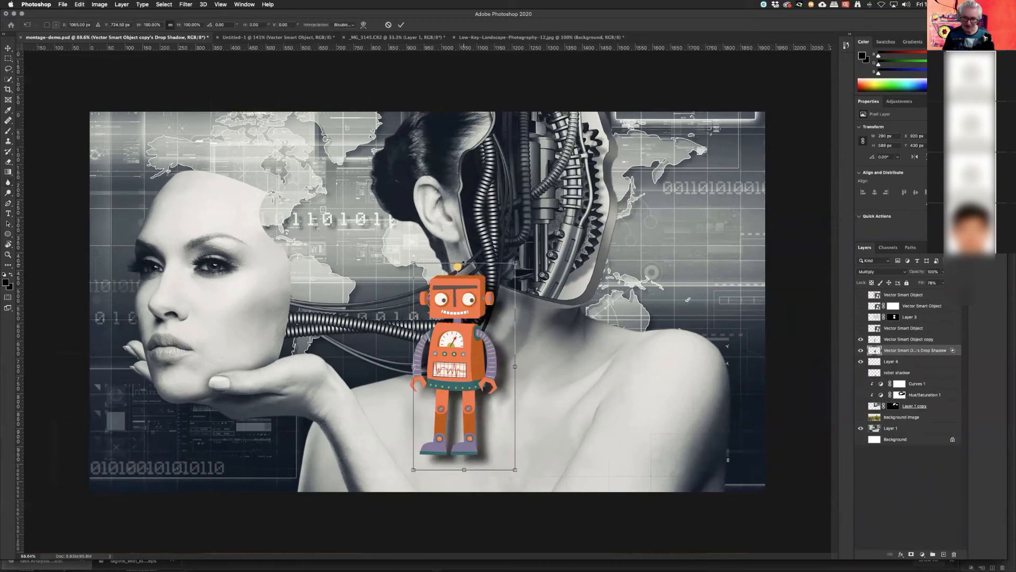
pyautogui.moveTo(464, 263); pyautogui.dragTo(400, 427)
pyautogui.moveTo(496, 337); pyautogui.dragTo(612, 448)
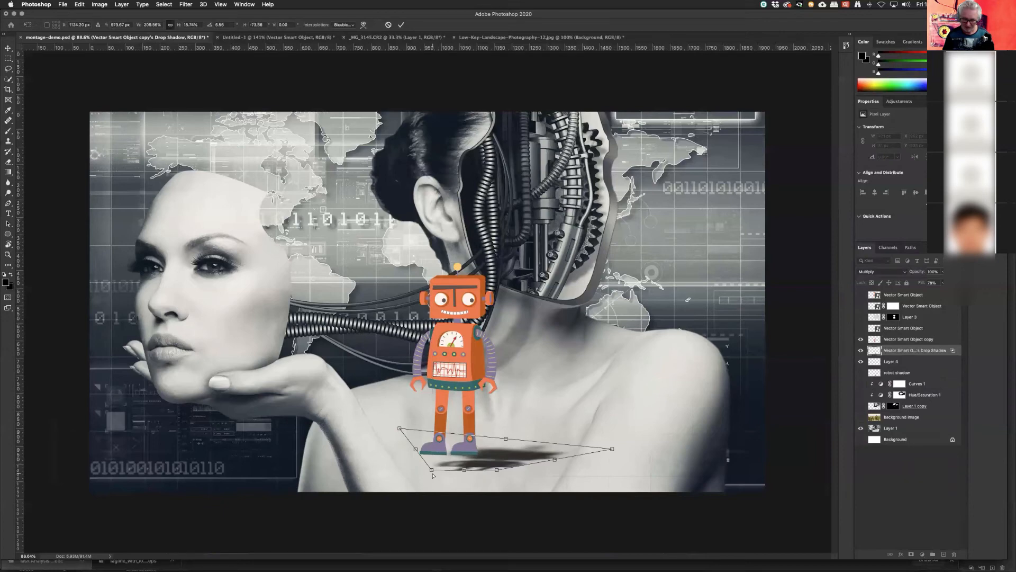
pyautogui.moveTo(432, 473); pyautogui.dragTo(423, 445)
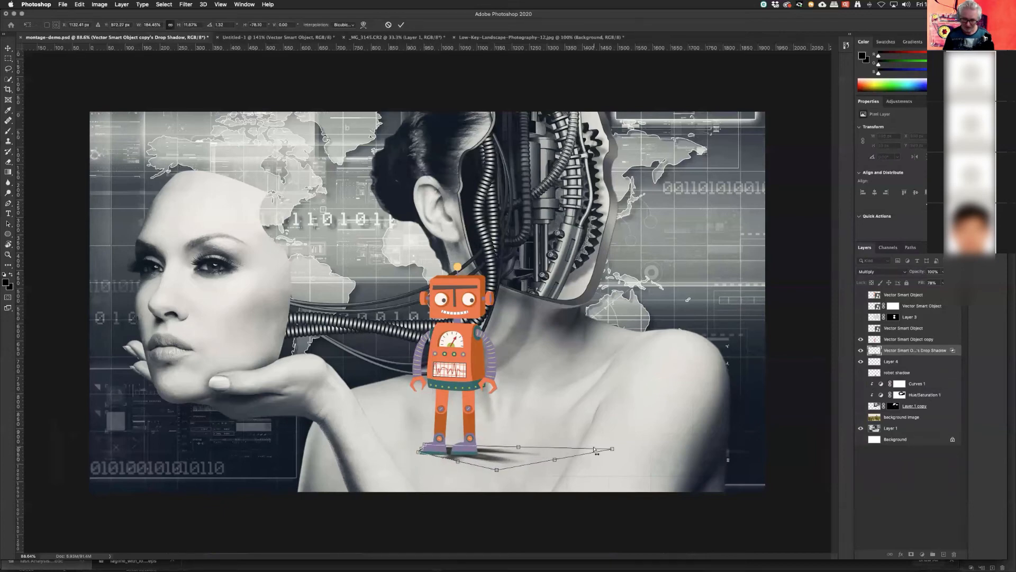
pyautogui.moveTo(611, 449); pyautogui.dragTo(718, 442)
pyautogui.moveTo(498, 470); pyautogui.dragTo(585, 472)
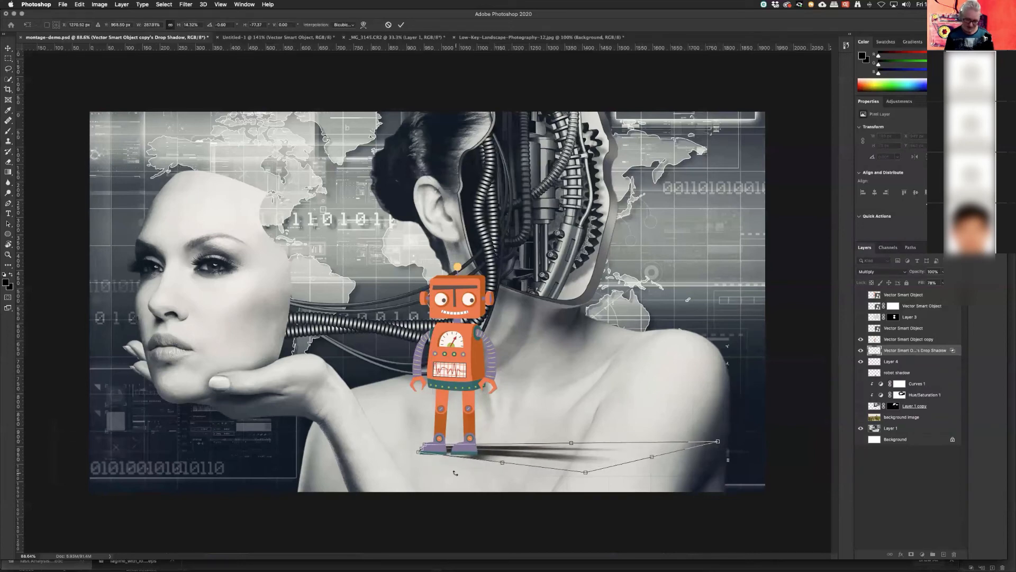
pyautogui.press('Return')
# Step: Lower the opacity of the distorted drop shadow layer to about 76%
pyautogui.press('r')
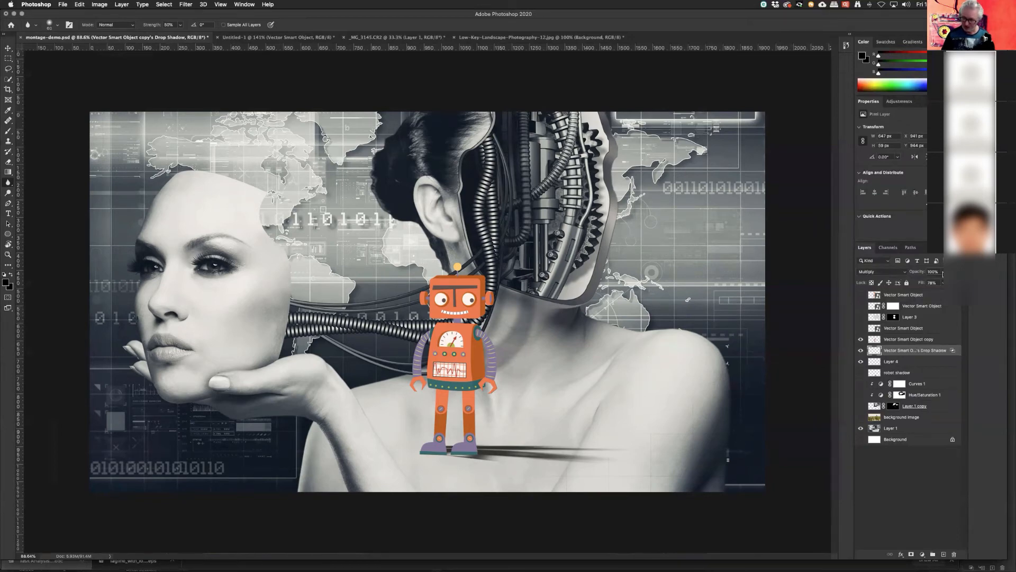
pyautogui.click(942, 282)
pyautogui.moveTo(935, 282); pyautogui.dragTo(934, 283)
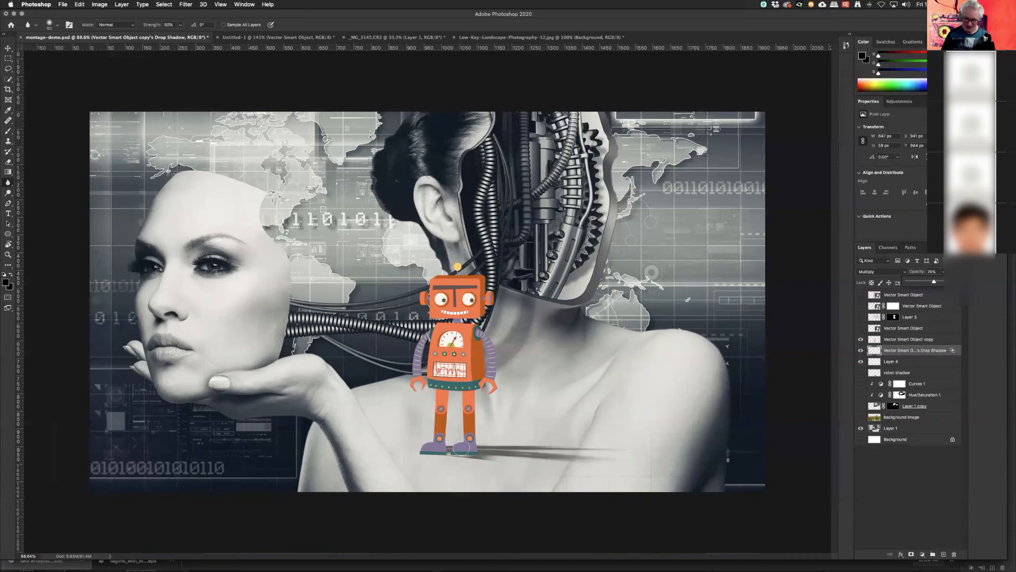
# Step: Duplicate the distorted shadow layer with a layer mask added to the copy, and set the Blur tool's strength to 100%
pyautogui.scroll(3, 457, 446)
pyautogui.moveTo(501, 487); pyautogui.dragTo(499, 363)
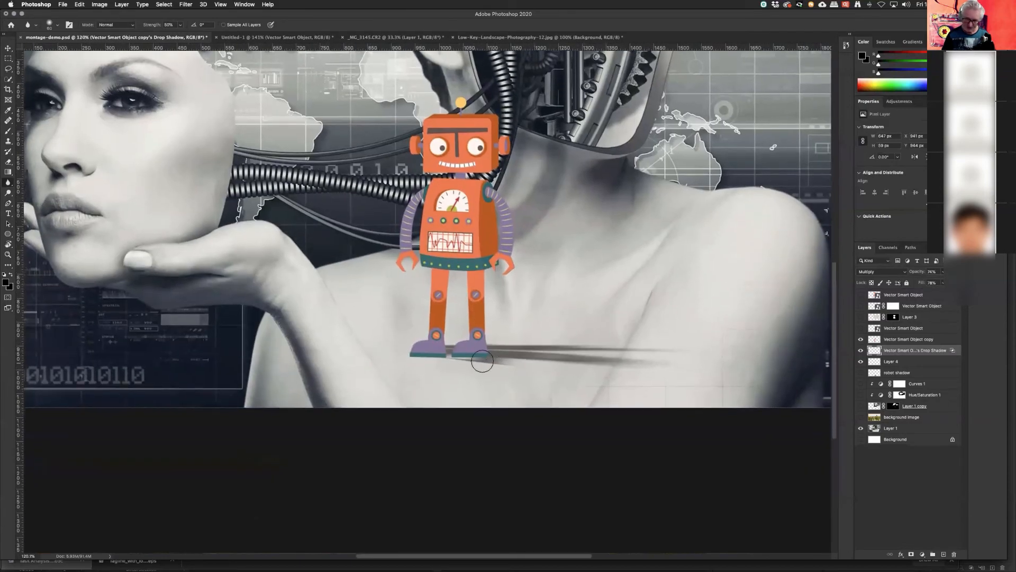
pyautogui.scroll(12, 483, 362)
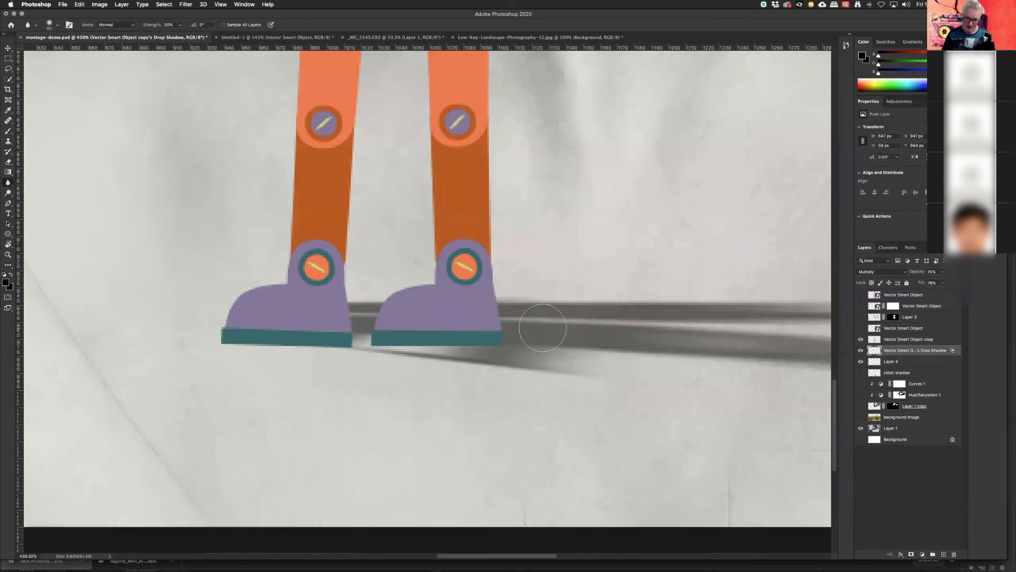
pyautogui.scroll(-8, 475, 341)
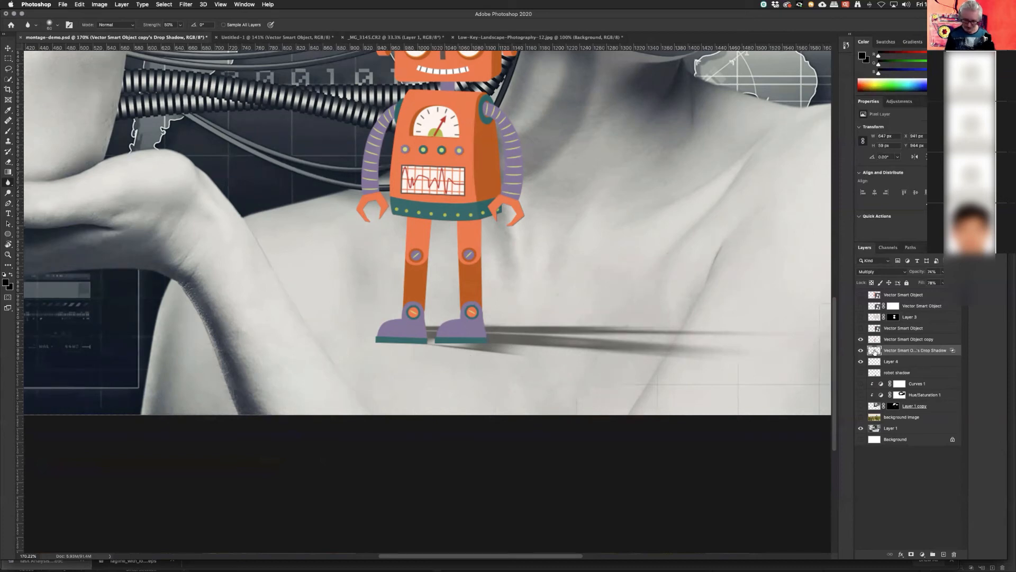
pyautogui.press('super+j')
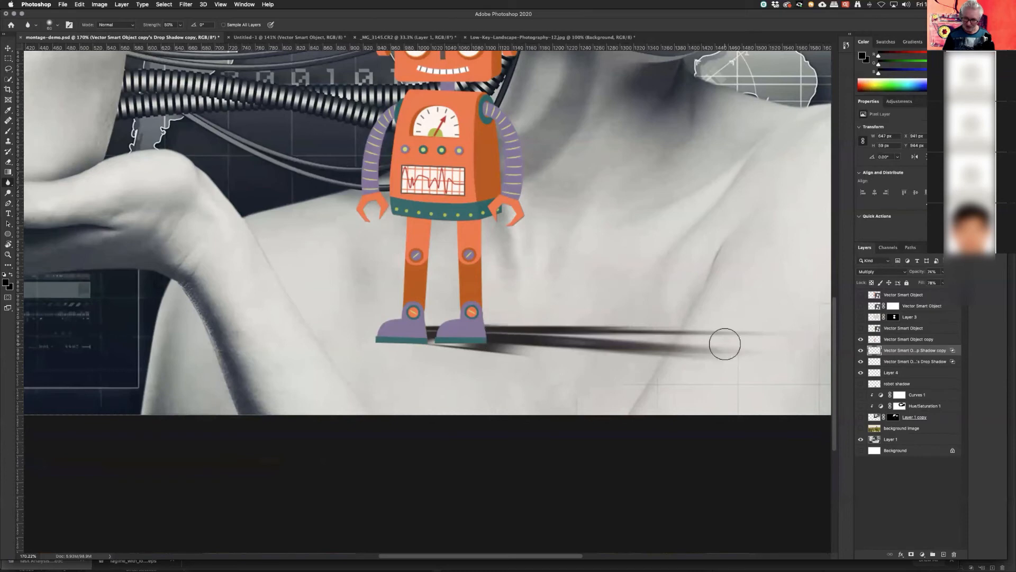
pyautogui.click(911, 554)
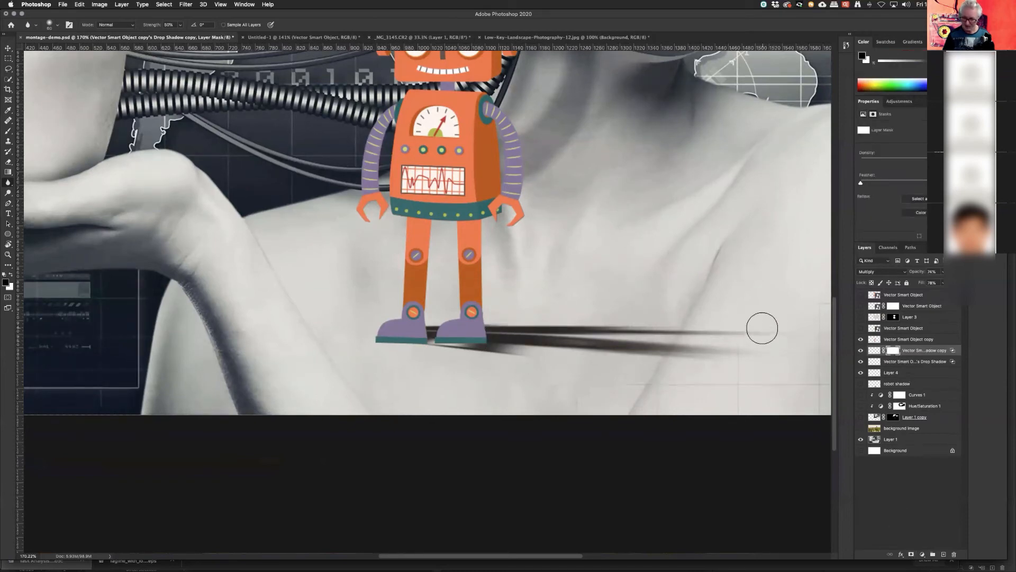
pyautogui.press('0')
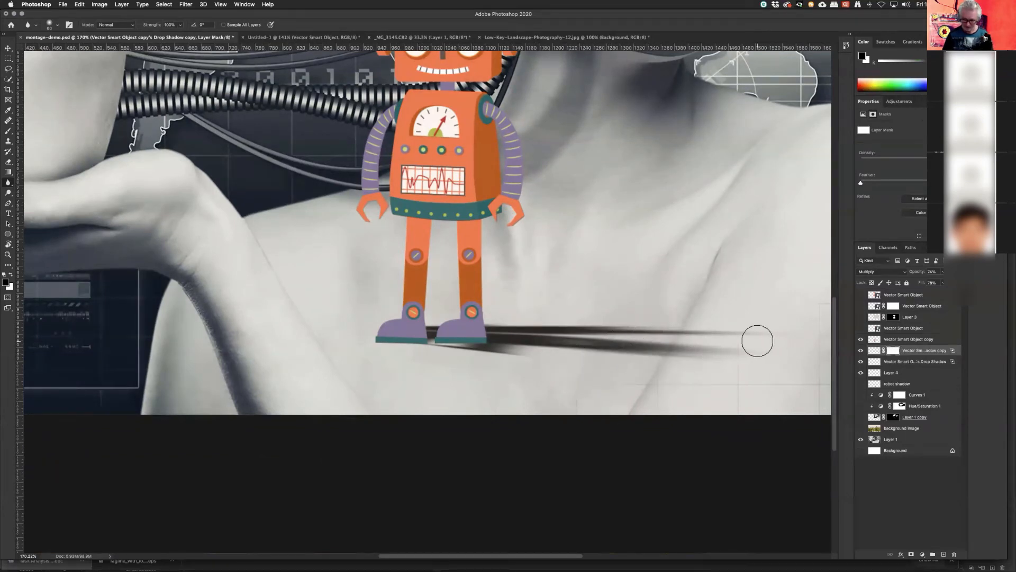
# Step: Enlarge the brush, hide the robot copy and the original drop shadow layer, and check the masked shadow copy on its own
pyautogui.press(']')
pyautogui.press(']')
pyautogui.press(']')
pyautogui.press(']')
pyautogui.press(']')
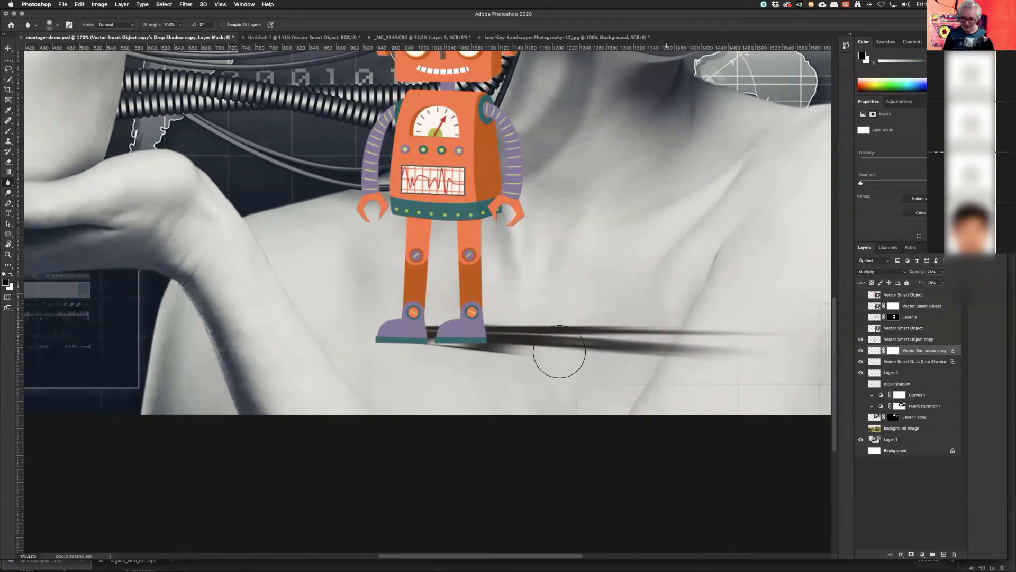
pyautogui.click(861, 339)
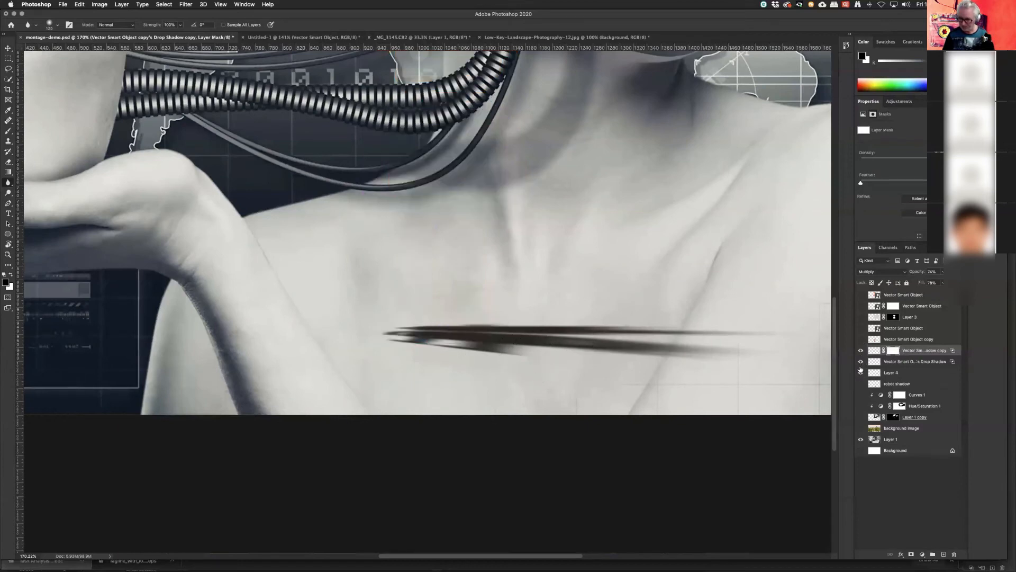
pyautogui.click(860, 362)
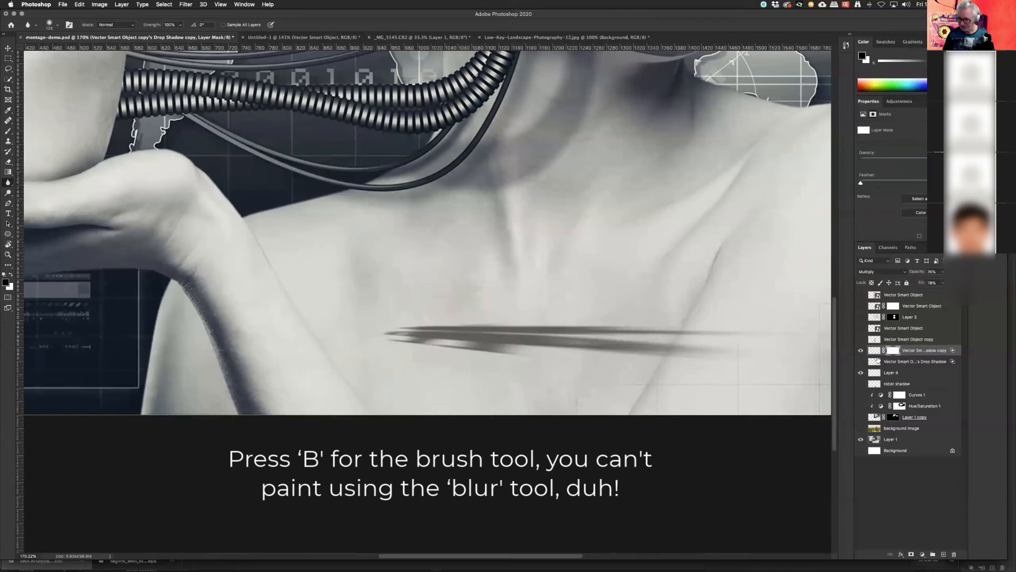
pyautogui.click(860, 350)
pyautogui.click(860, 350)
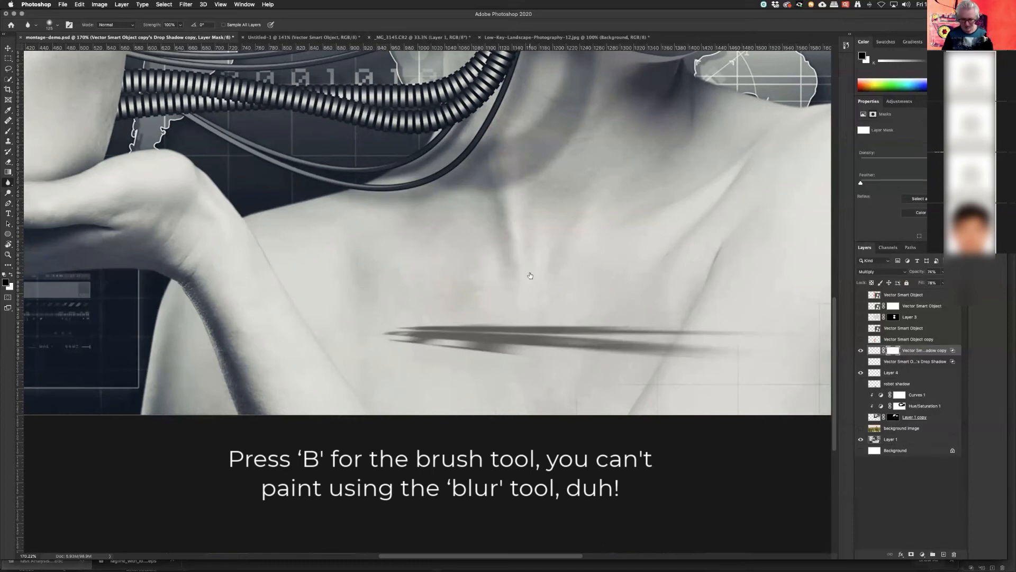
# Step: Paint black on the shadow copy's mask with the Brush tool to fade its far end, and show the original shadow and robot again
pyautogui.press('b')
pyautogui.moveTo(727, 340)
pyautogui.mouseDown()
pyautogui.moveTo(615, 344)
pyautogui.moveTo(666, 343)
pyautogui.moveTo(655, 366)
pyautogui.moveTo(628, 369)
pyautogui.mouseUp()
pyautogui.press(']')
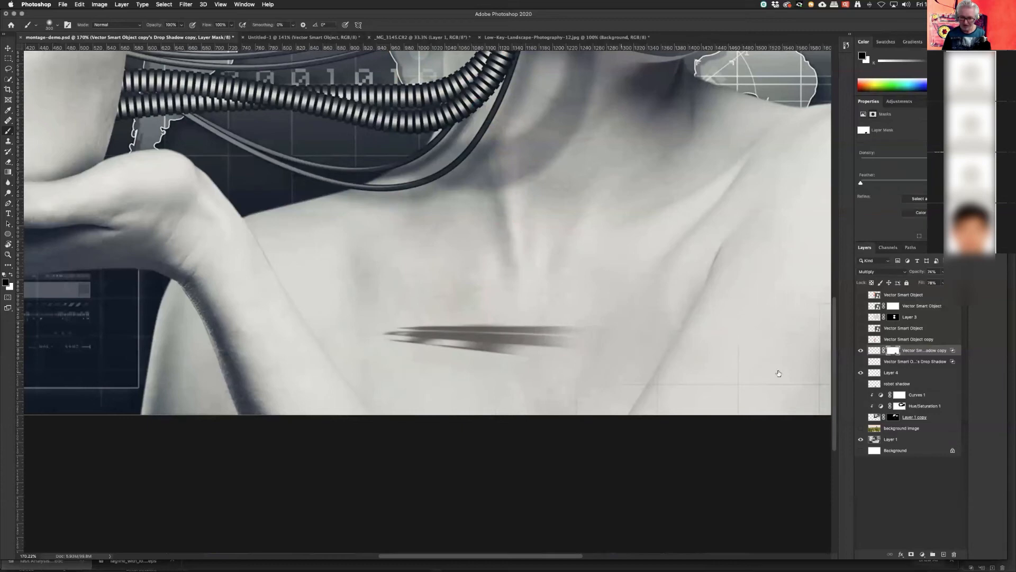
pyautogui.click(861, 362)
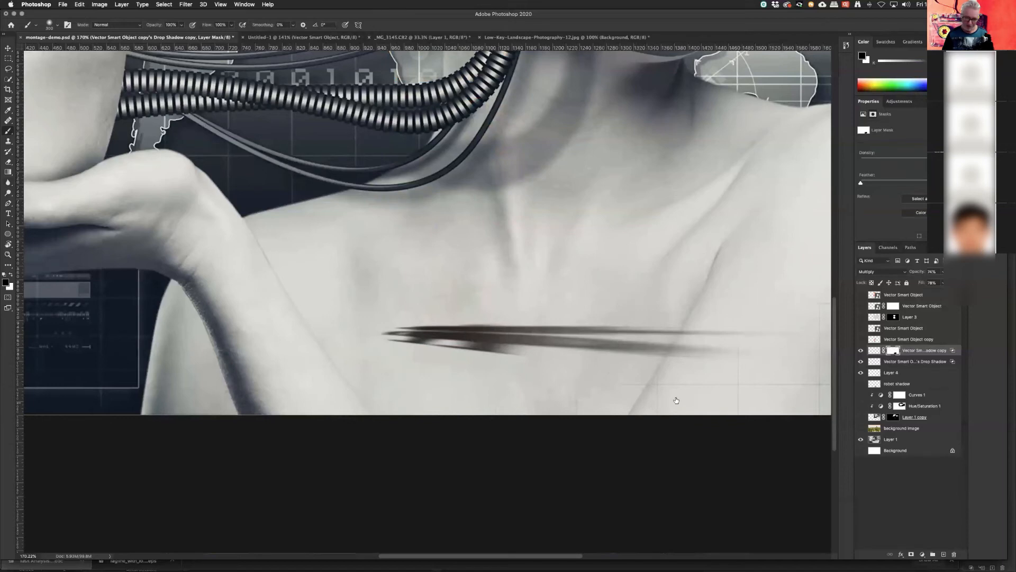
pyautogui.click(860, 339)
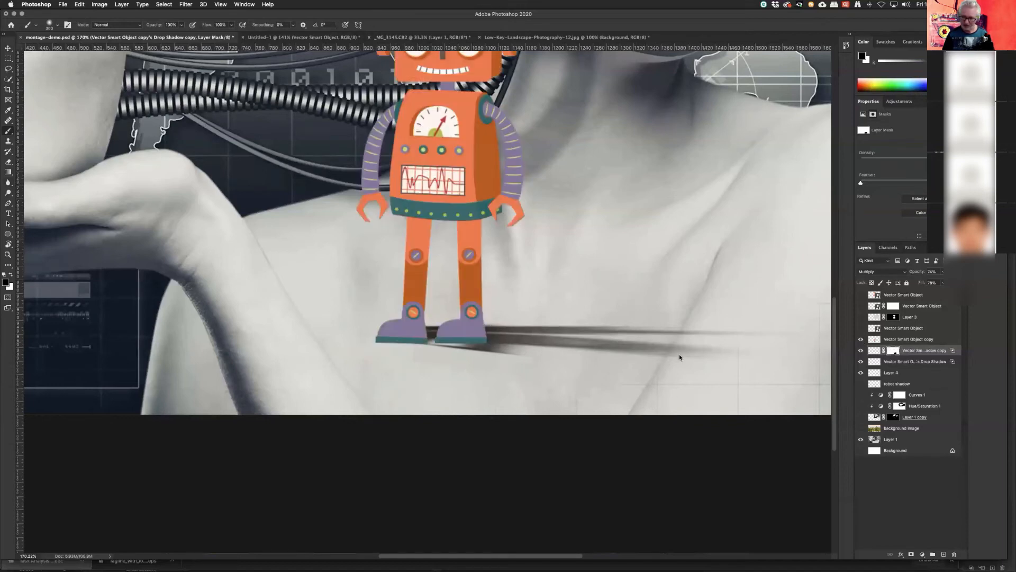
pyautogui.scroll(-5, 608, 389)
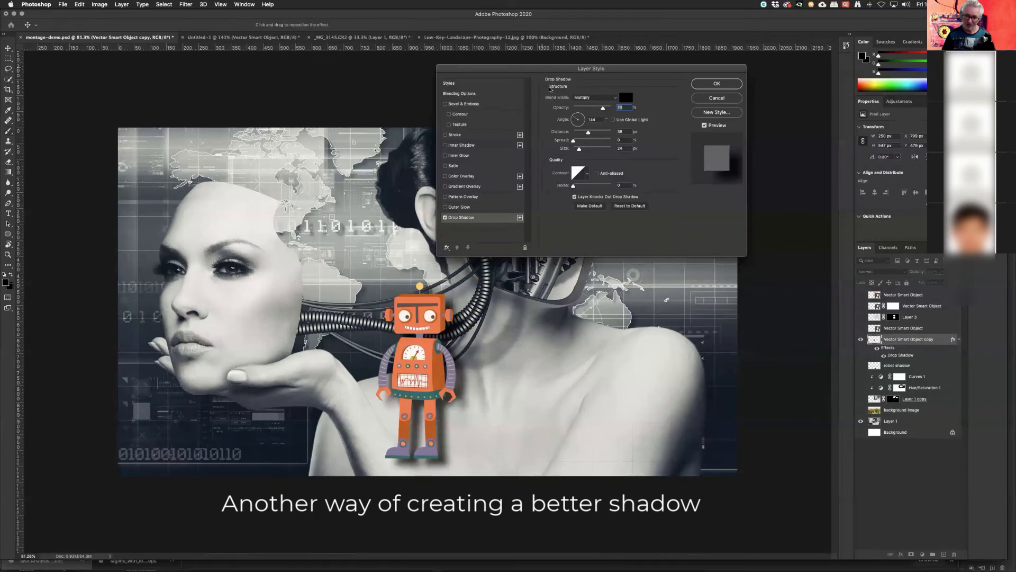
# Step: Move the robot's drop shadow to a distance of 22 px in its layer style and separate the effect onto its own layer
pyautogui.moveTo(542, 68); pyautogui.dragTo(601, 252)
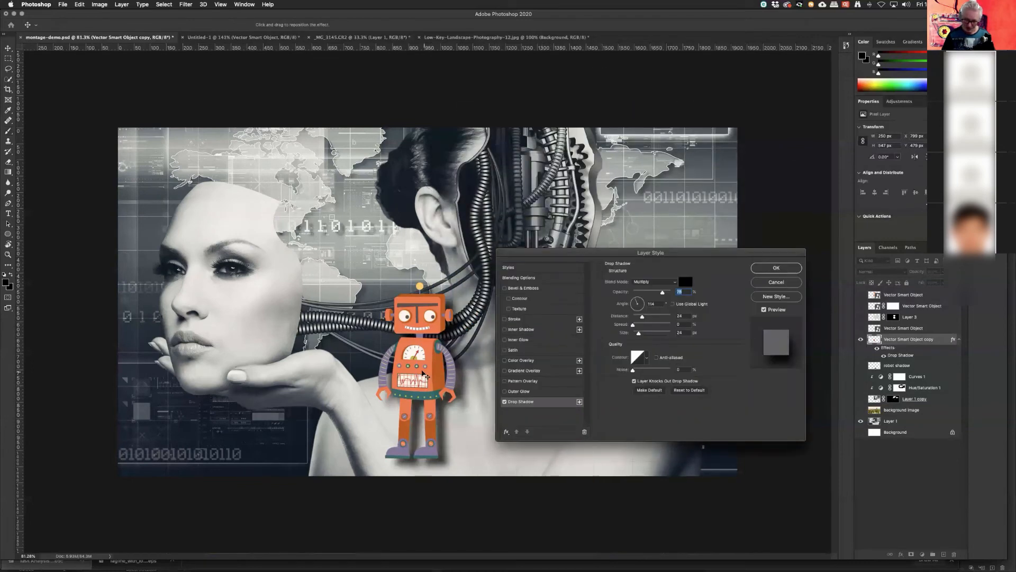
pyautogui.moveTo(432, 372)
pyautogui.mouseDown()
pyautogui.moveTo(420, 370)
pyautogui.moveTo(461, 365)
pyautogui.moveTo(432, 370)
pyautogui.mouseUp()
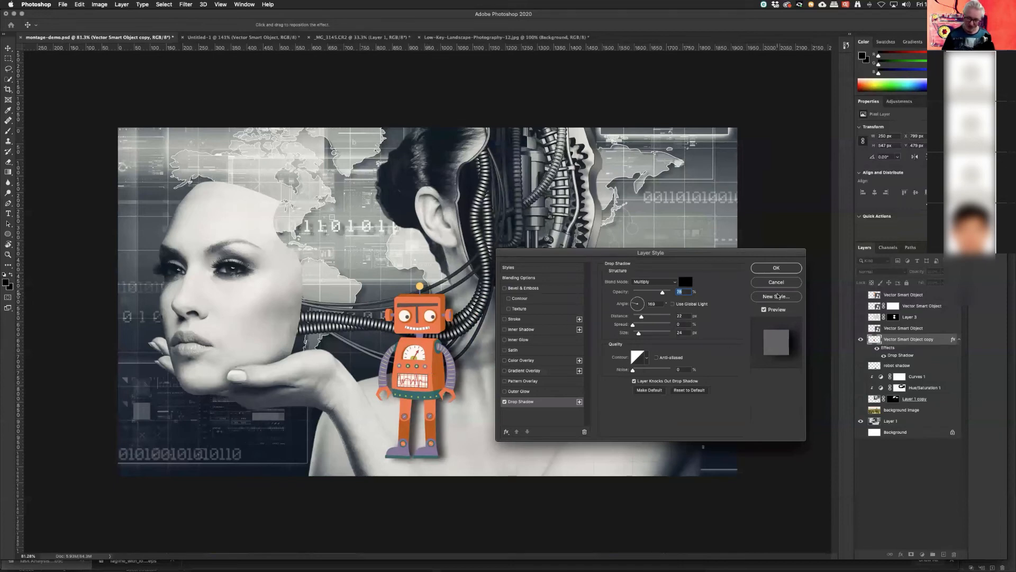
pyautogui.click(781, 270)
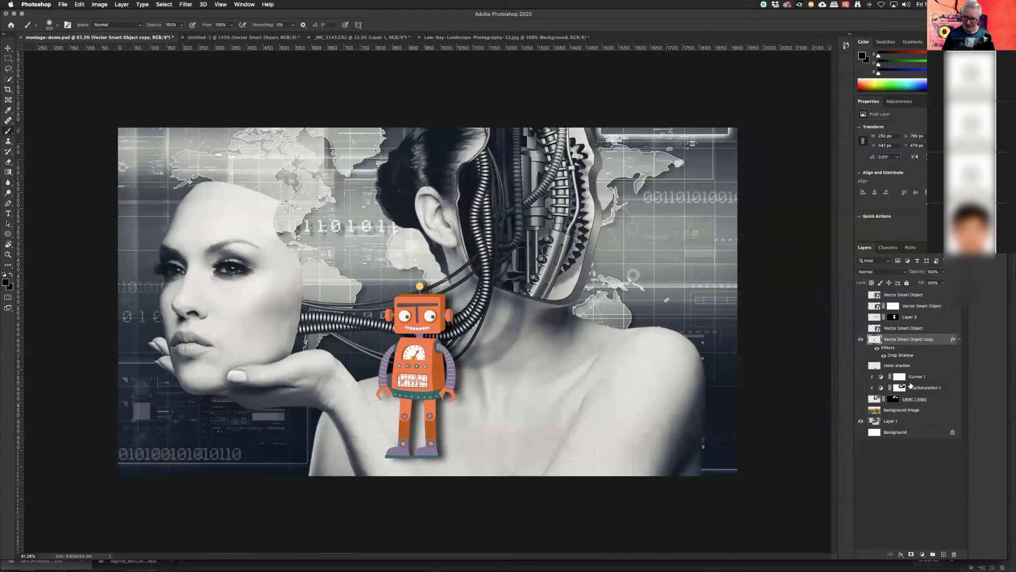
pyautogui.rightClick(954, 340)
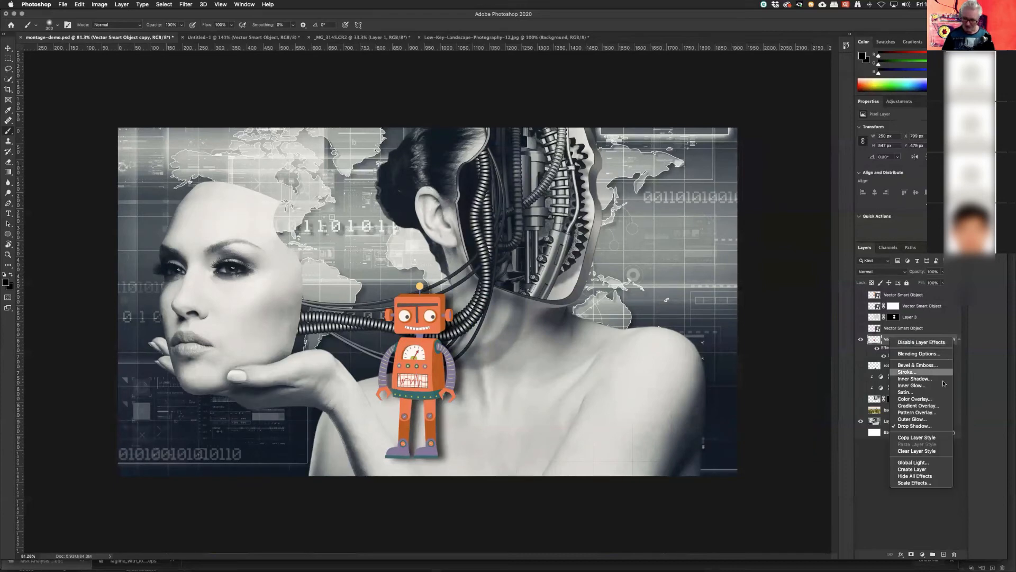
pyautogui.click(909, 471)
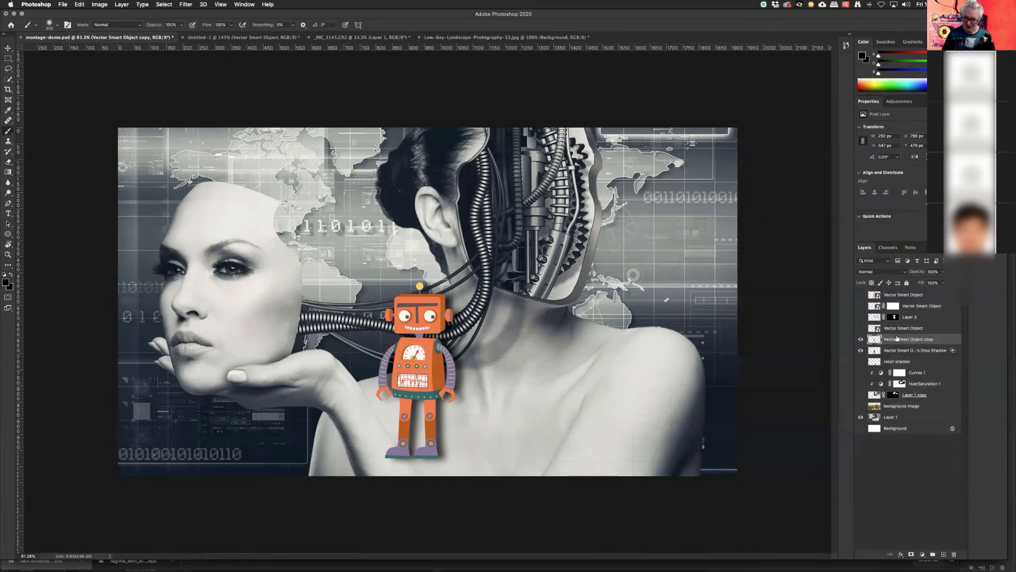
# Step: Hide the robot copy, rename the separated drop shadow layer "shadow layer", and show the robot copy again
pyautogui.click(860, 338)
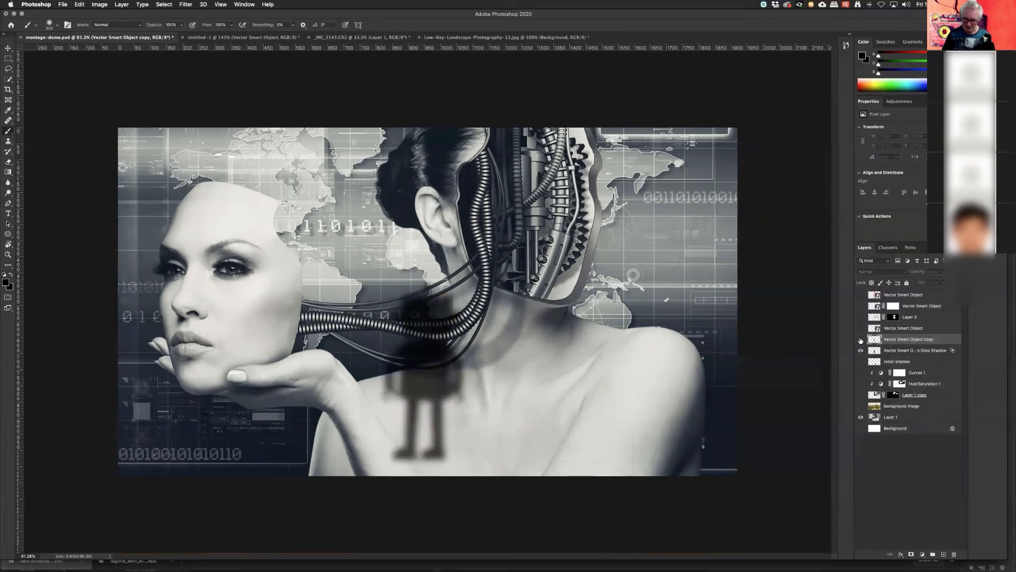
pyautogui.click(896, 354)
pyautogui.doubleClick(896, 350)
pyautogui.write('s')
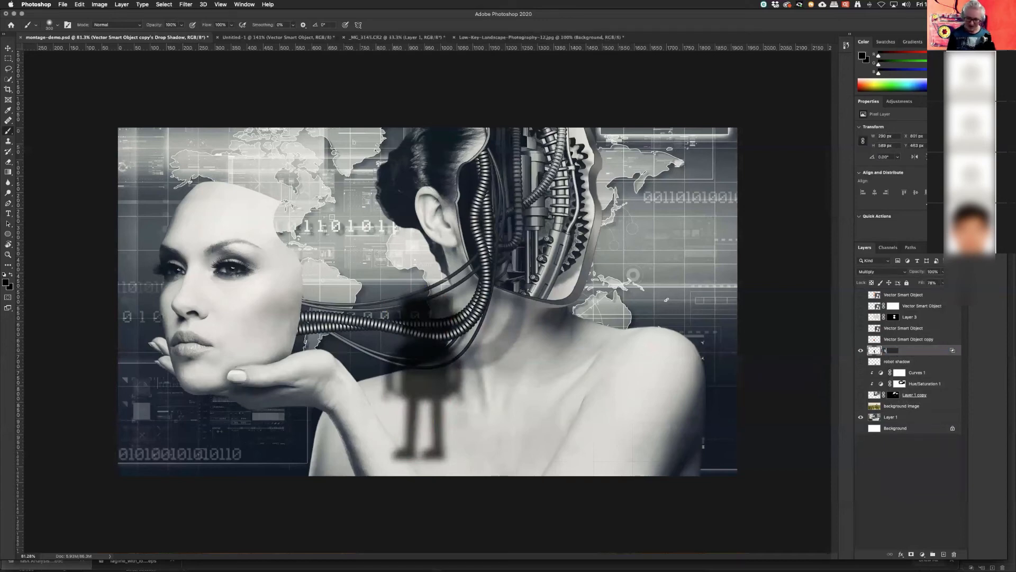
pyautogui.write('hadow layer')
pyautogui.press('Return')
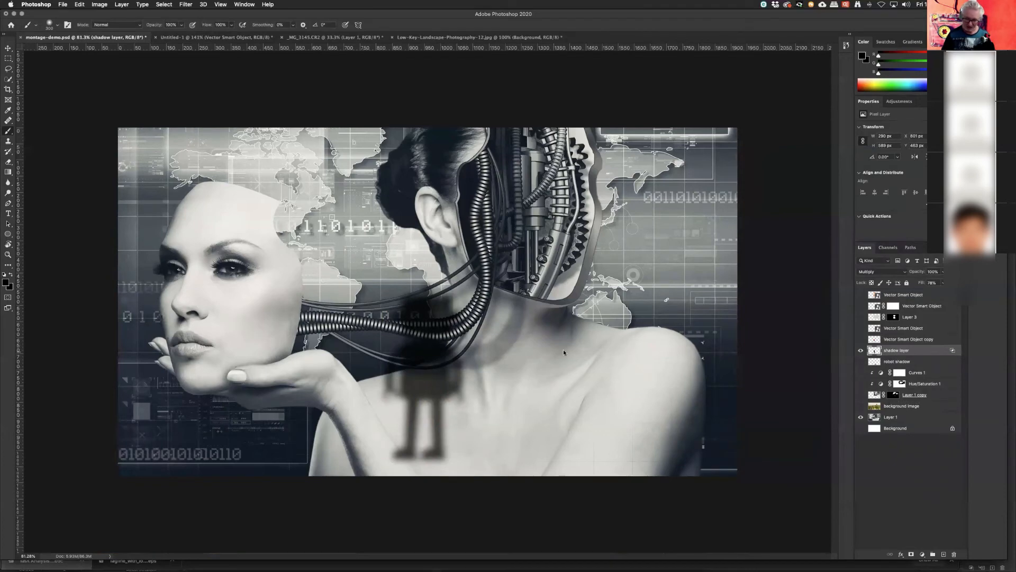
pyautogui.click(860, 338)
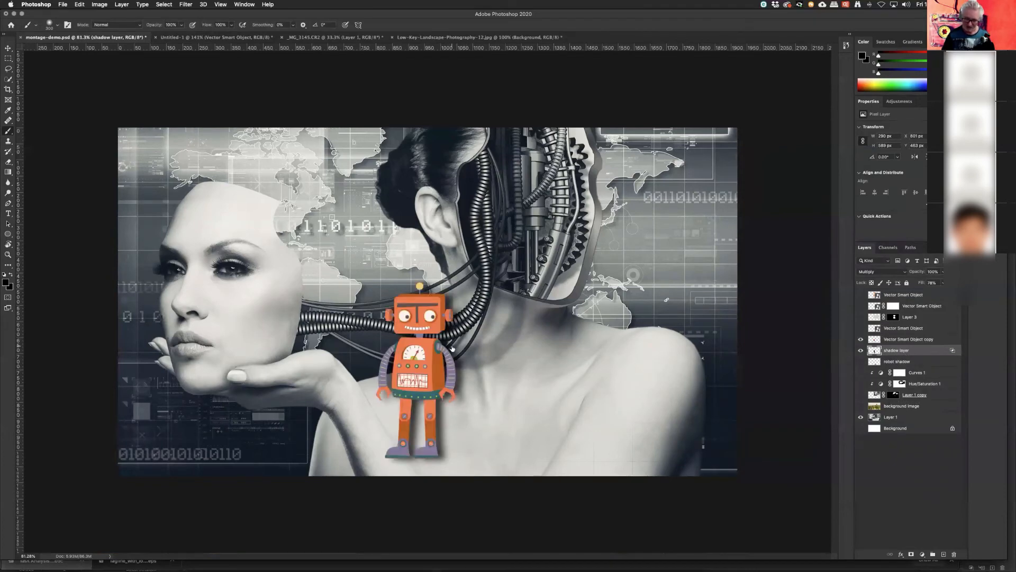
# Step: Distort the shadow layer into a flat cast shadow slanting back from the robot's feet, about 440 by 90 px
pyautogui.press('super+t')
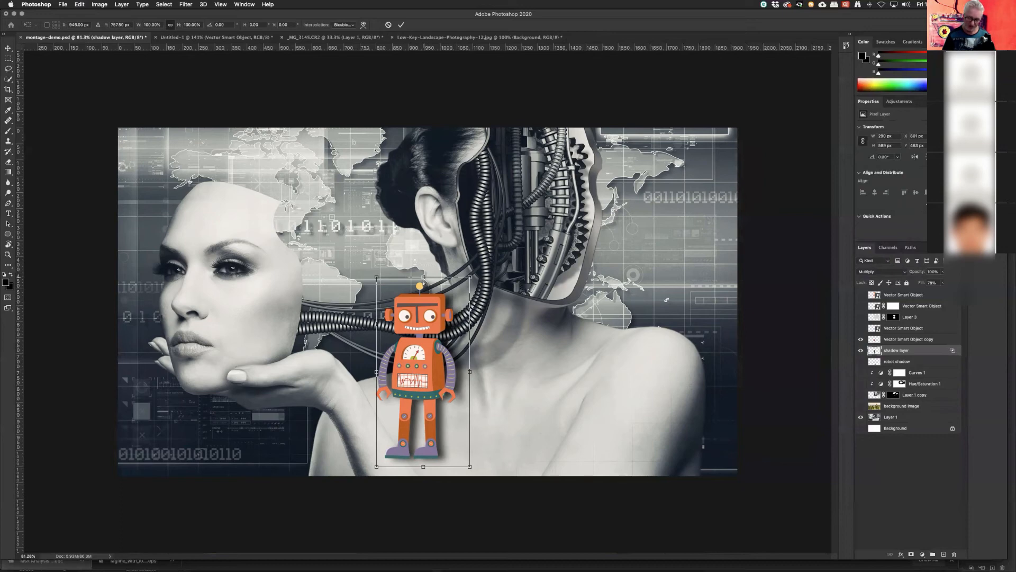
pyautogui.moveTo(424, 281); pyautogui.dragTo(492, 431)
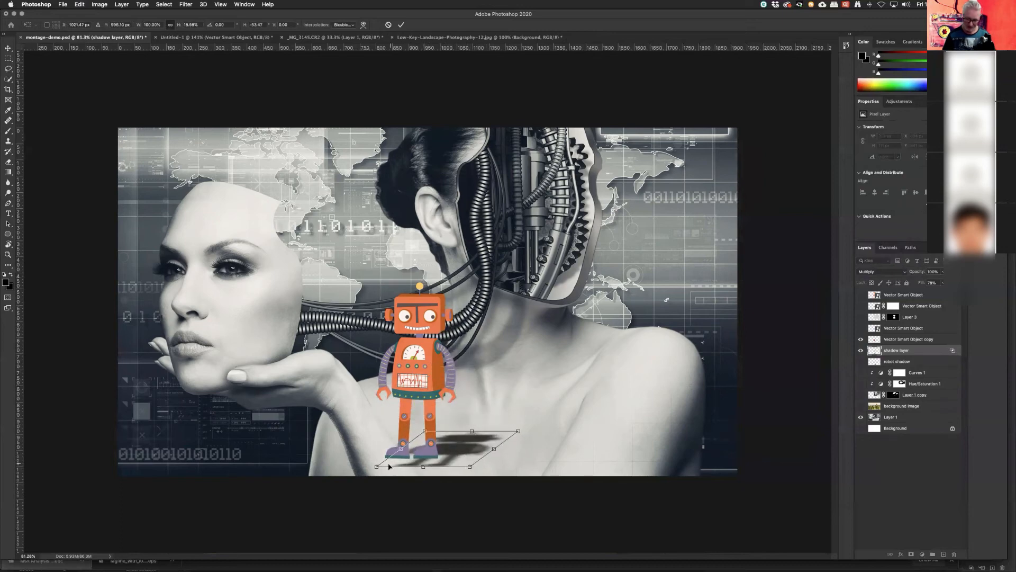
pyautogui.moveTo(377, 468); pyautogui.dragTo(376, 457)
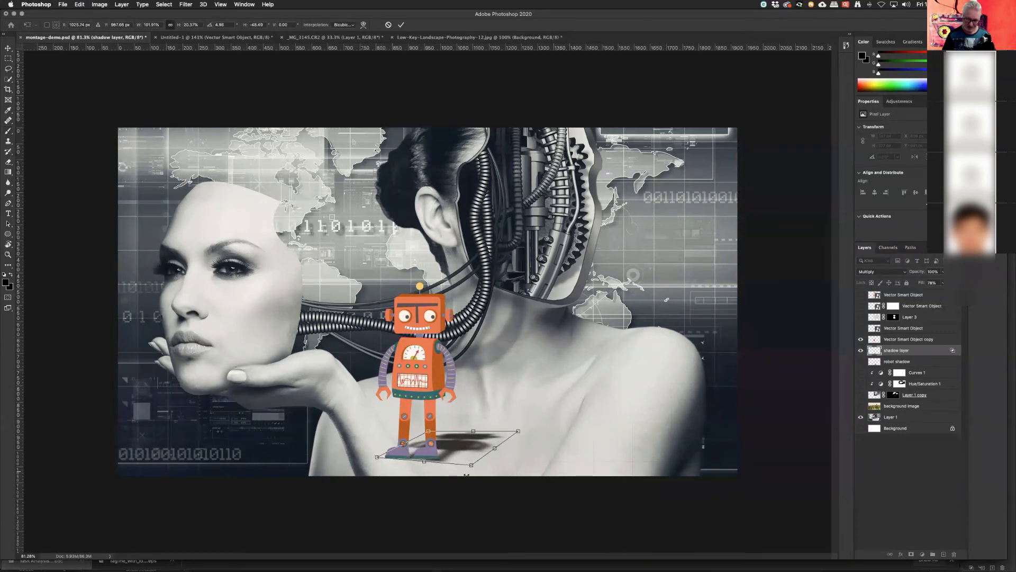
pyautogui.moveTo(466, 464); pyautogui.dragTo(456, 460)
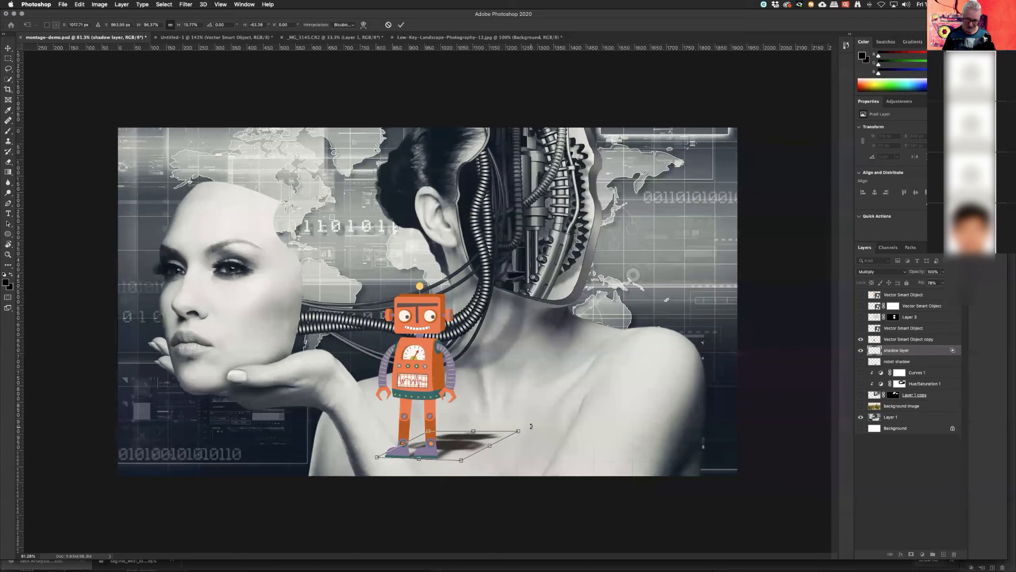
pyautogui.moveTo(518, 431); pyautogui.dragTo(534, 428)
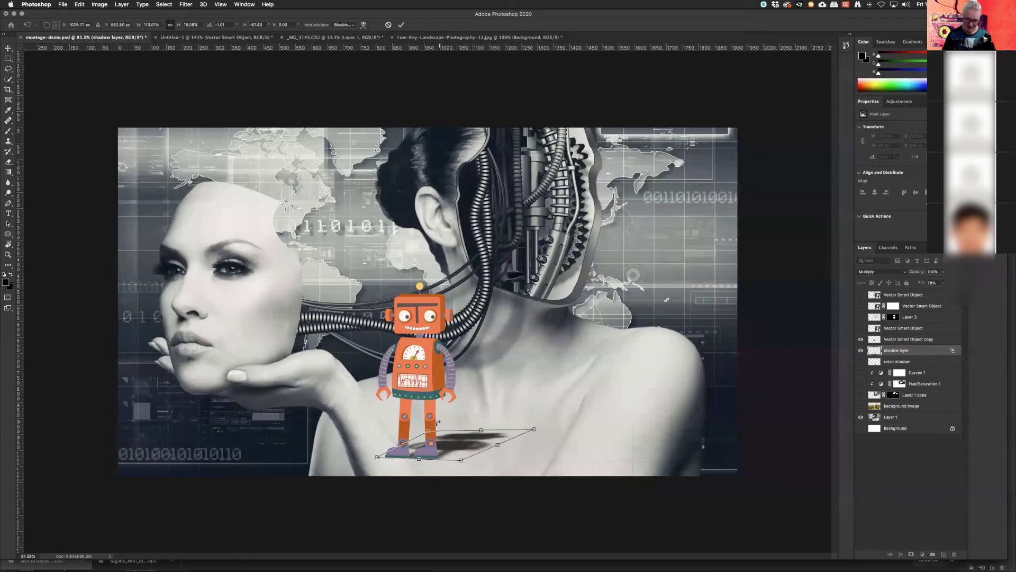
pyautogui.moveTo(429, 431); pyautogui.dragTo(479, 427)
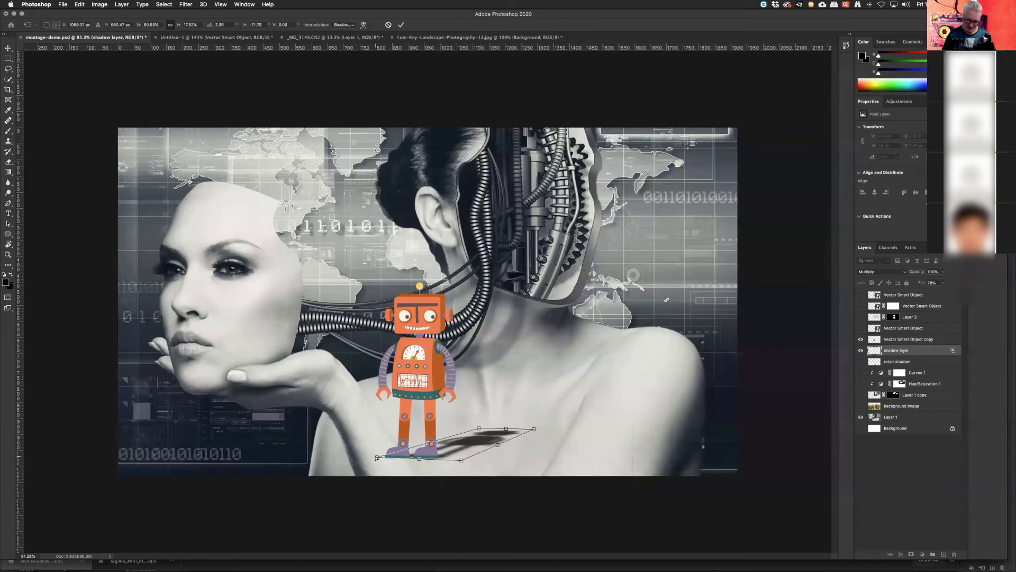
pyautogui.moveTo(376, 457); pyautogui.dragTo(373, 456)
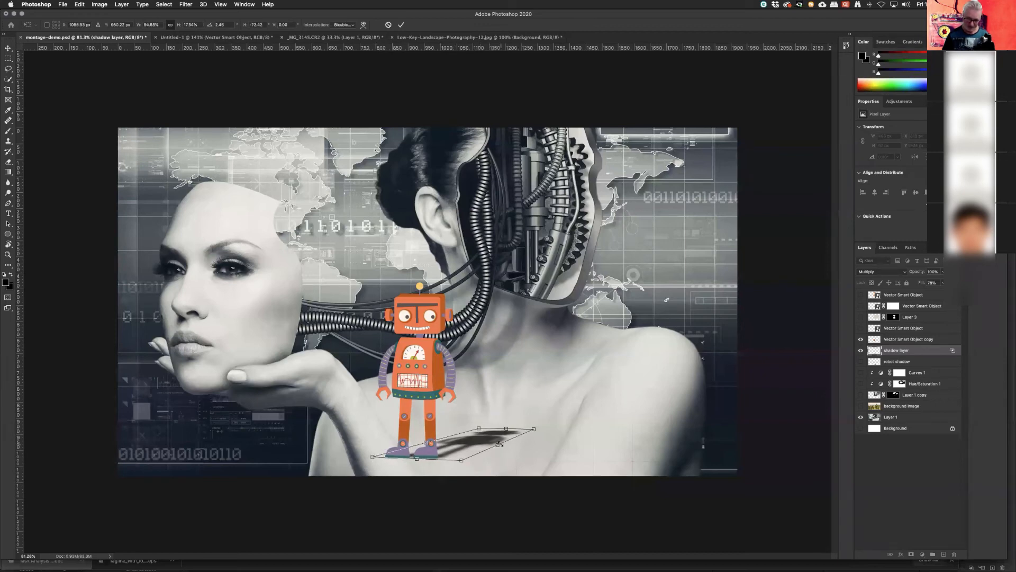
pyautogui.press('Return')
# Step: Lower the opacity of the shadow layer to about 48%
pyautogui.press('b')
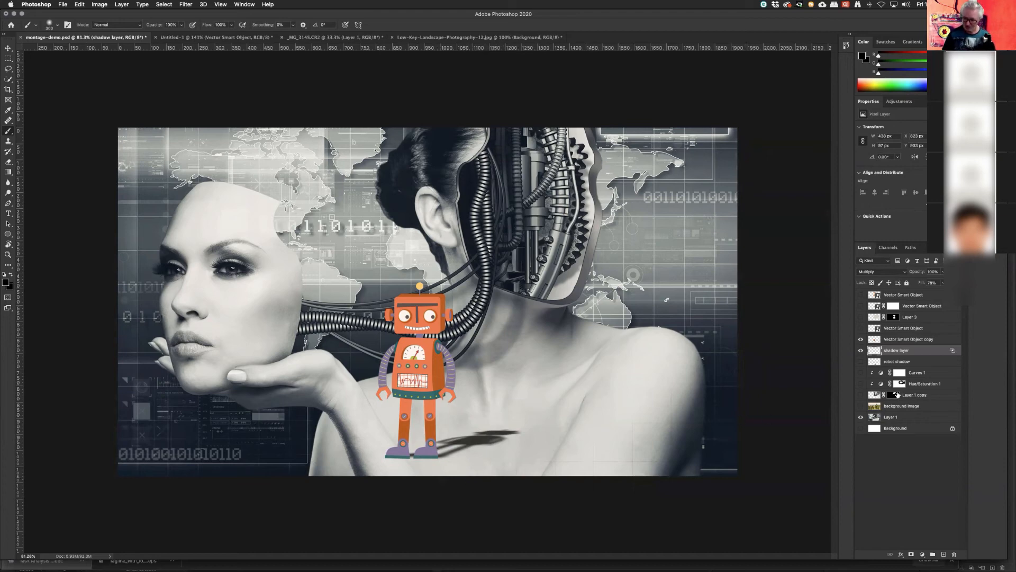
pyautogui.click(943, 272)
pyautogui.moveTo(929, 283); pyautogui.dragTo(926, 283)
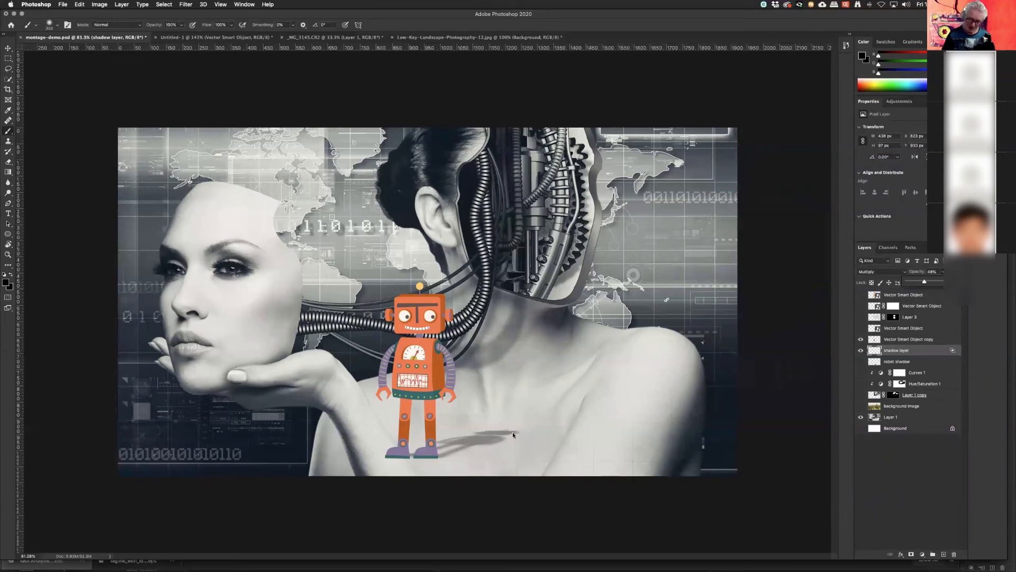
# Step: Duplicate the shadow layer, add a layer mask to the copy, and mask out its far end with a smaller brush
pyautogui.click(875, 351)
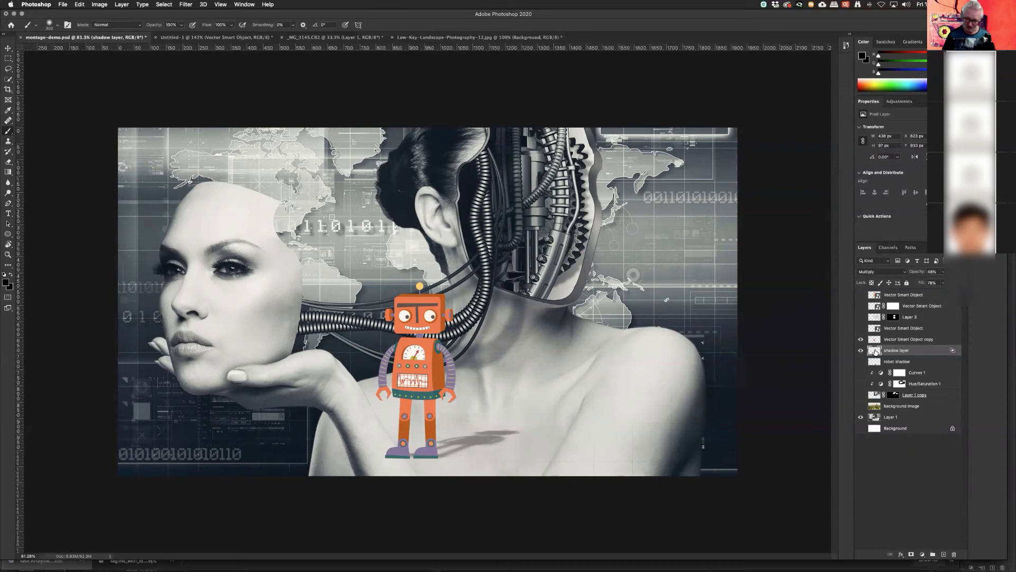
pyautogui.moveTo(875, 351); pyautogui.dragTo(943, 548)
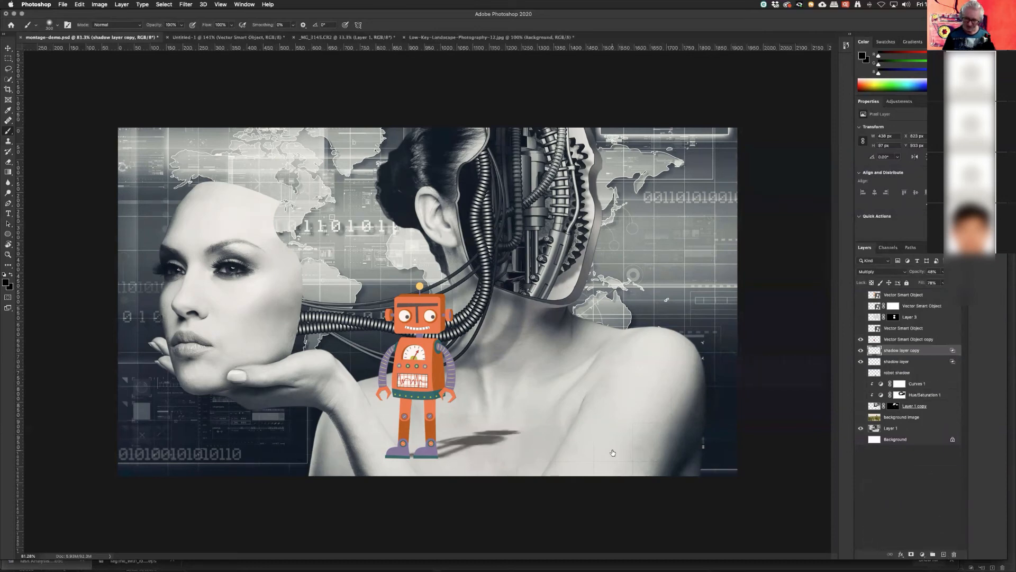
pyautogui.press('[')
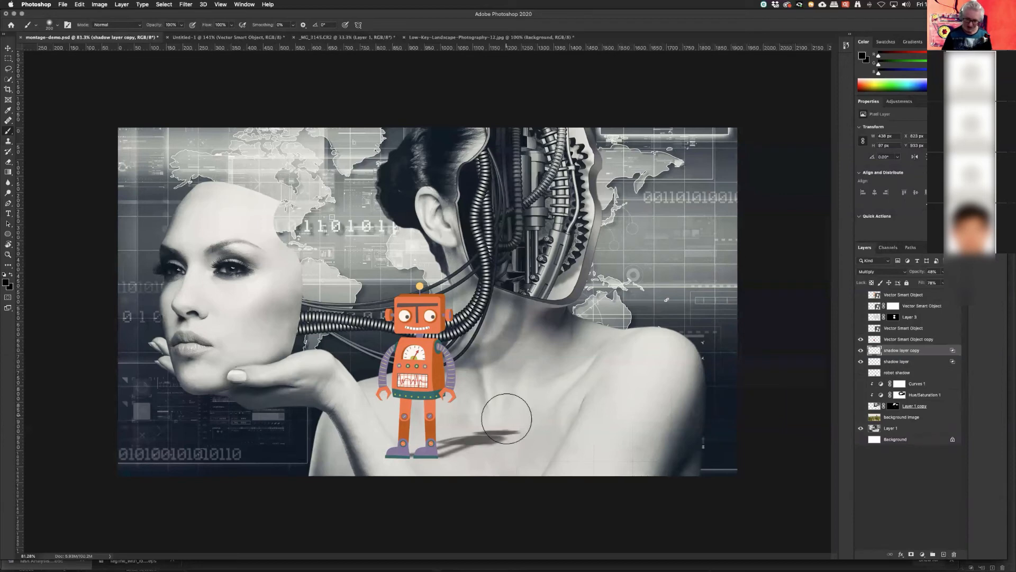
pyautogui.press('[')
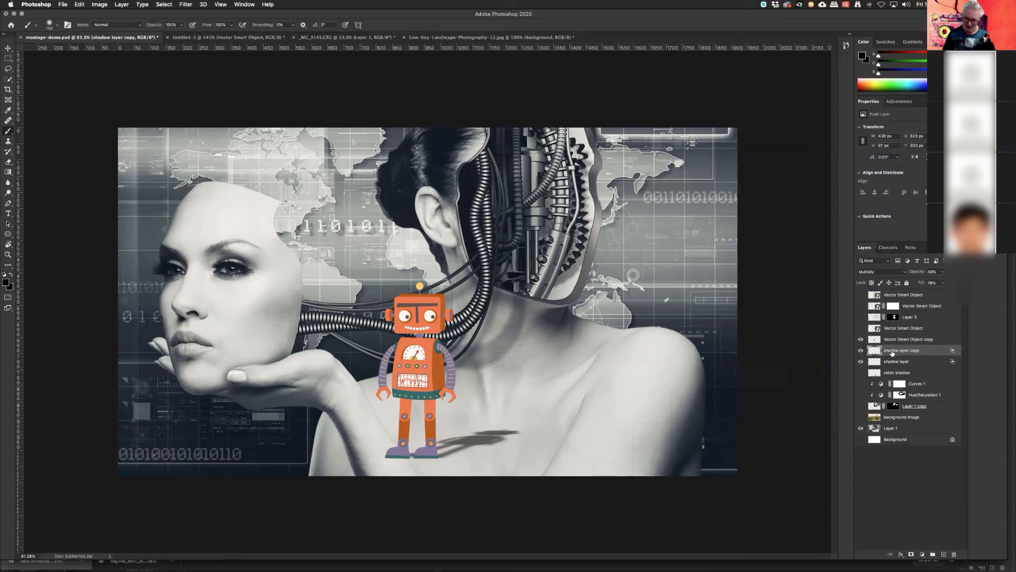
pyautogui.click(911, 554)
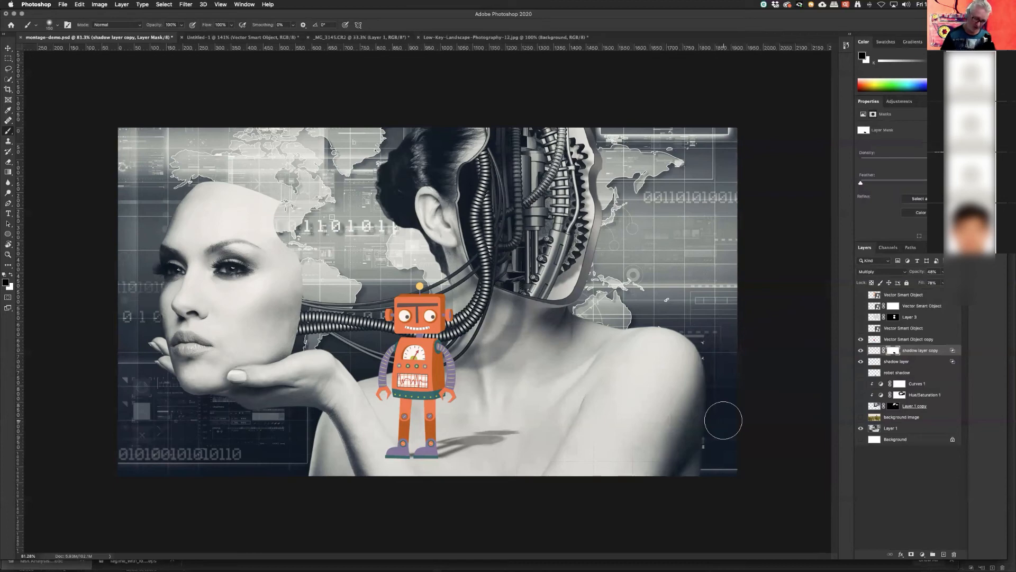
# Step: Hide the robot copy and both of its shadow layers
pyautogui.click(860, 350)
pyautogui.click(861, 339)
pyautogui.click(861, 361)
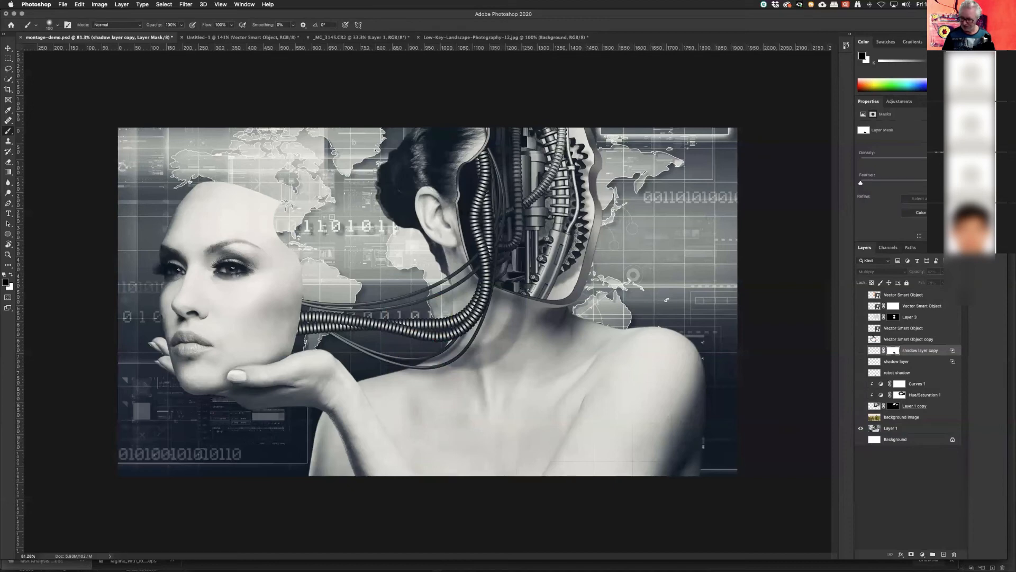
# Step: Switch to Chrome and run an image search for "black and white logo"
pyautogui.press('super+Tab')
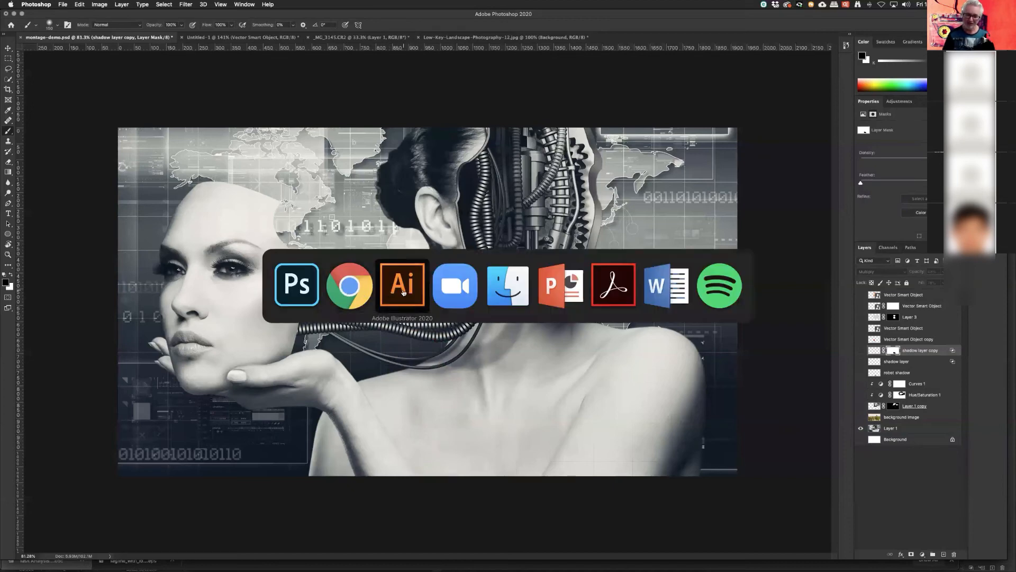
pyautogui.click(349, 286)
pyautogui.click(276, 34)
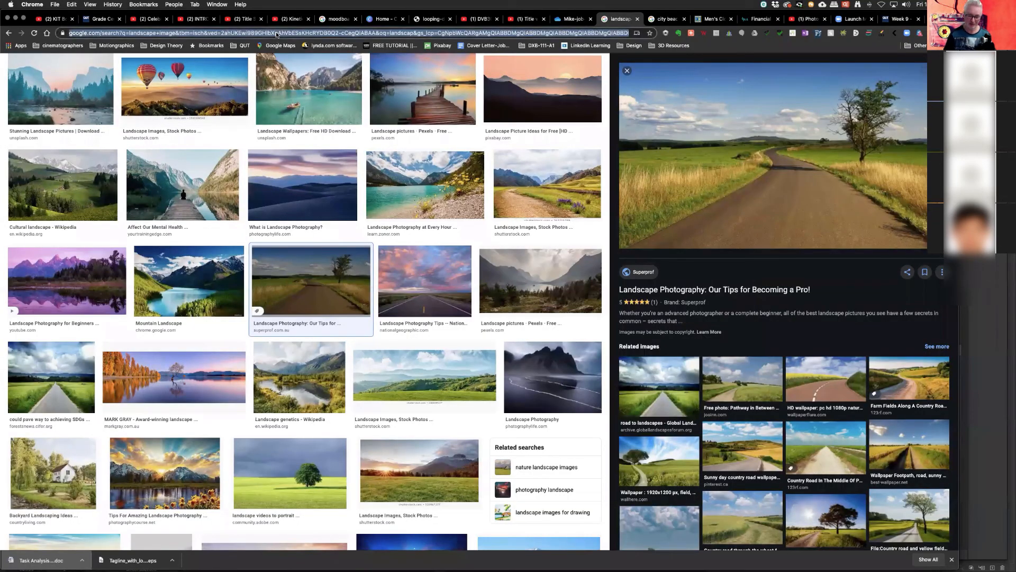
pyautogui.write('black and w')
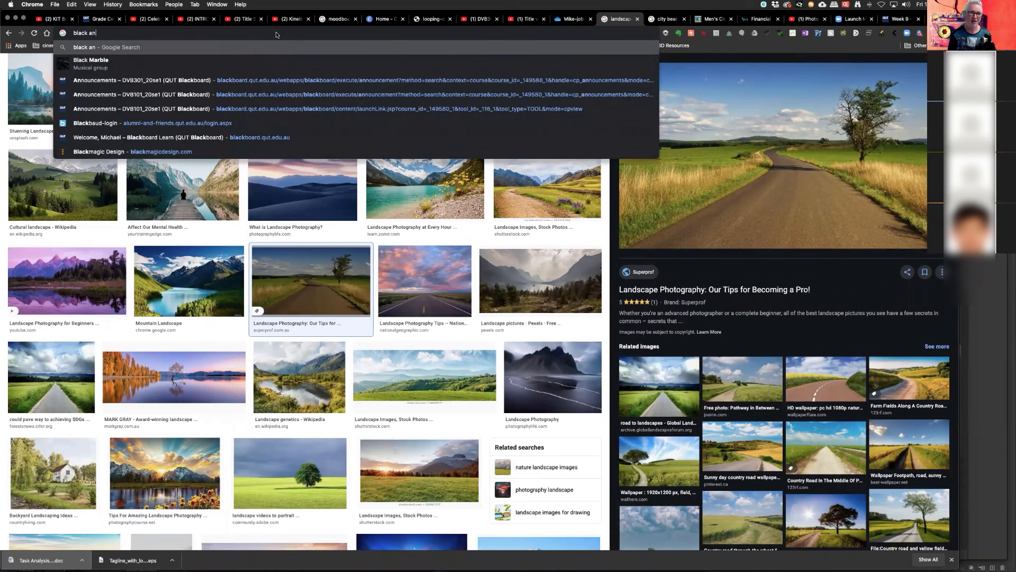
pyautogui.write('hite logo')
pyautogui.press('Return')
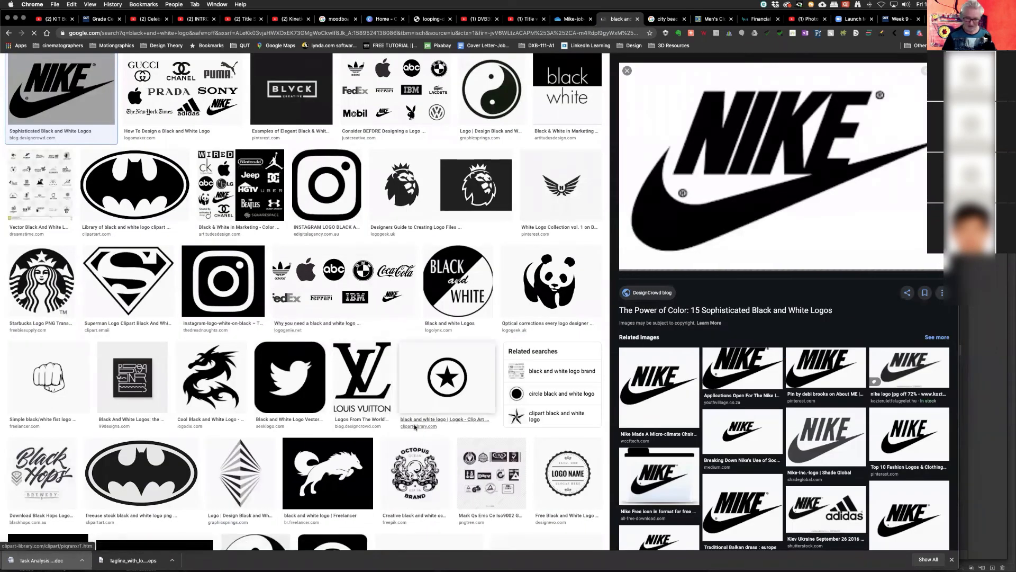
# Step: Open the circled star logo from Clipart Library among the image results and copy the image
pyautogui.click(456, 376)
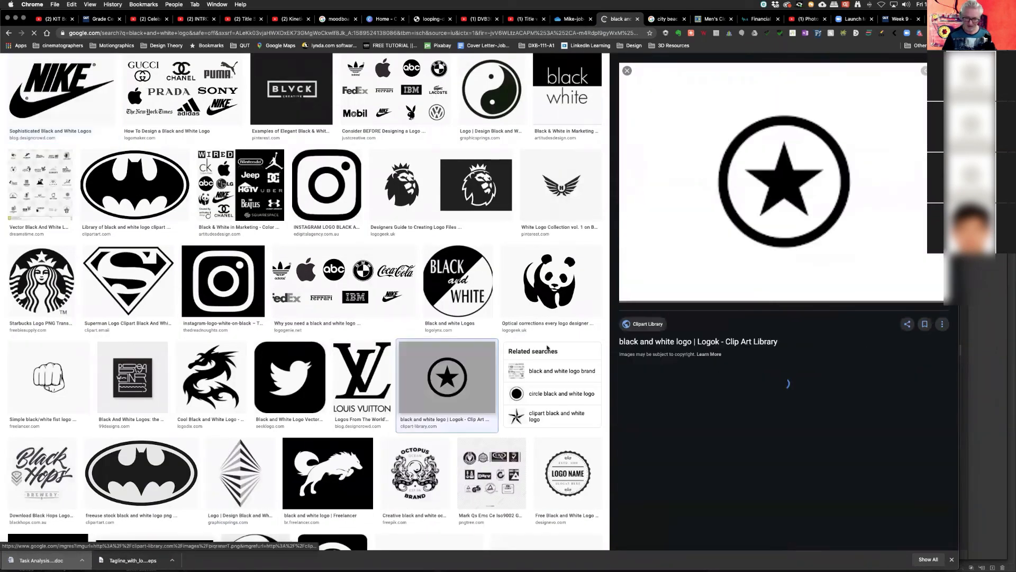
pyautogui.rightClick(776, 193)
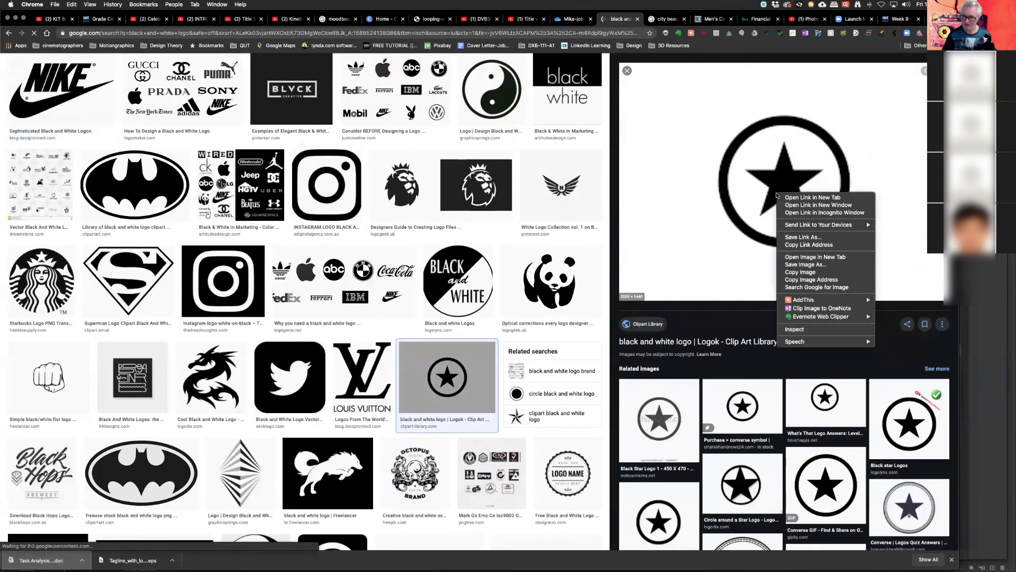
pyautogui.click(800, 271)
# Step: Switch back to Photoshop and paste the star logo as a new layer directly above Layer 1
pyautogui.press('super+Tab')
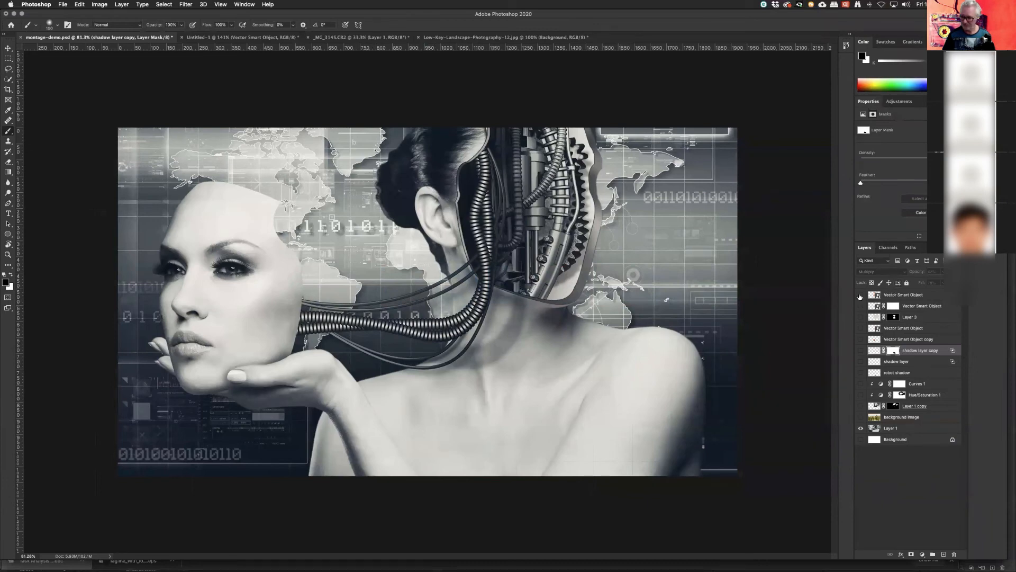
pyautogui.click(902, 490)
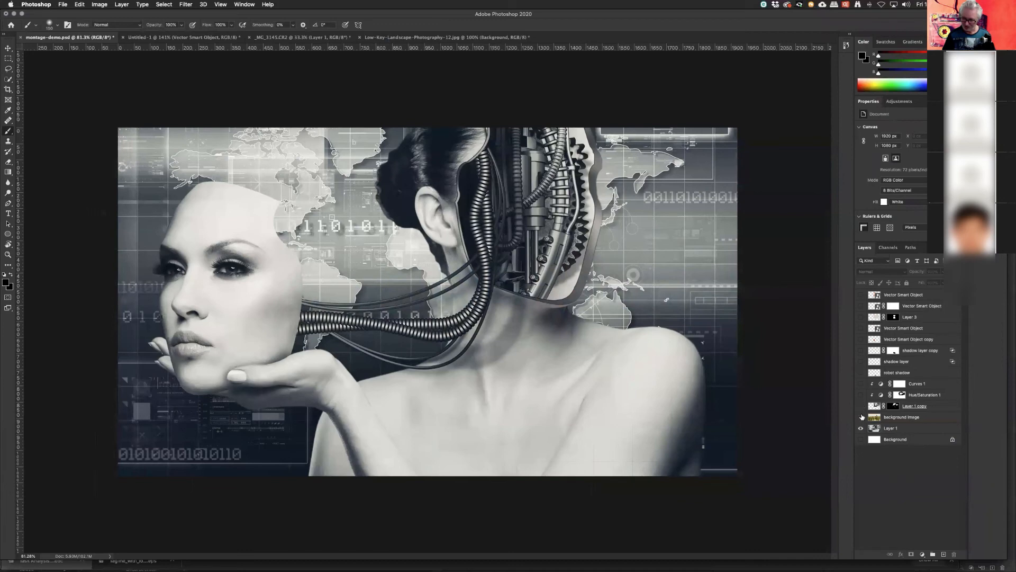
pyautogui.click(879, 430)
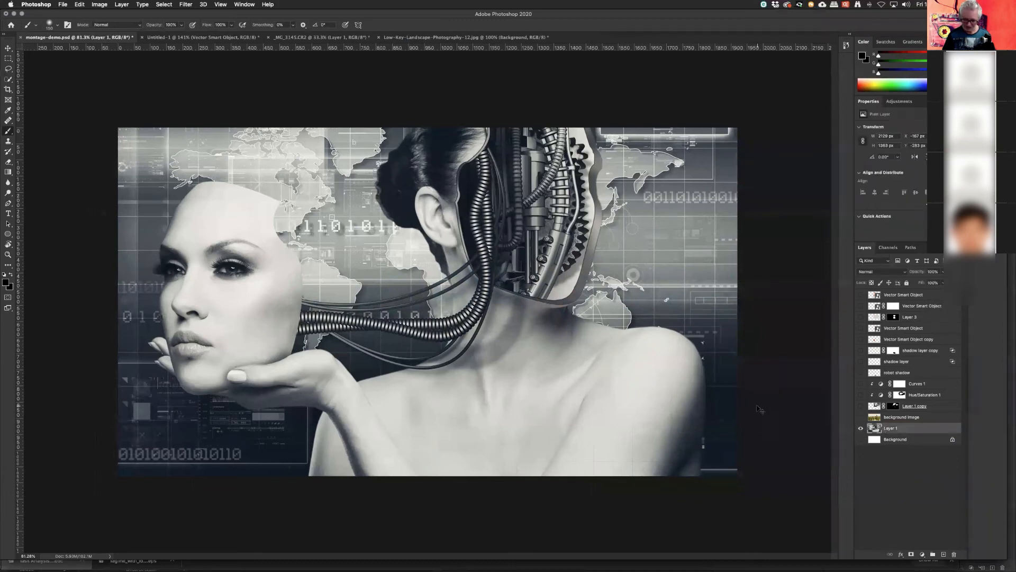
pyautogui.press('super+v')
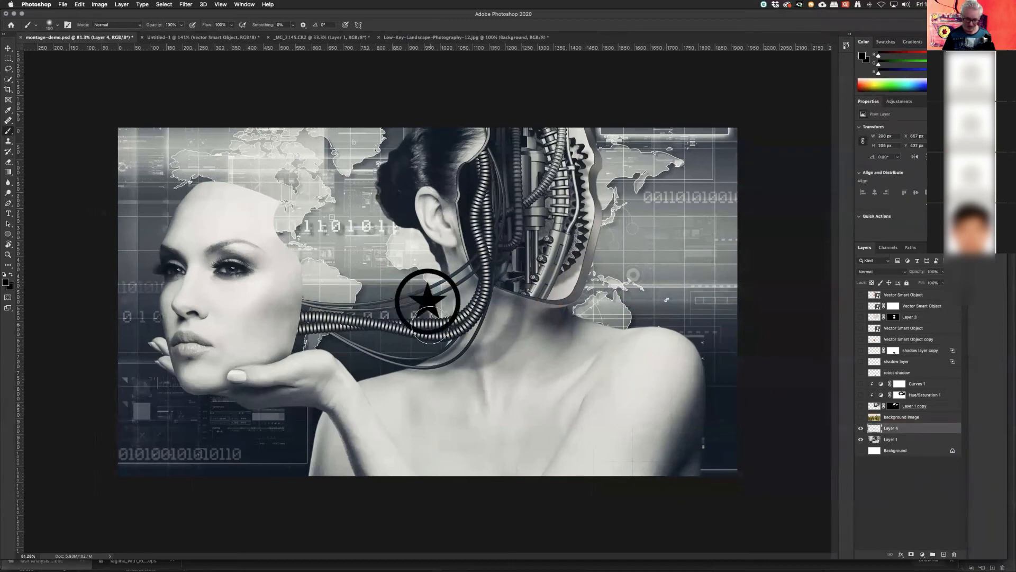
# Step: Transform the star logo to about 108 by 137 px, skewed and rotated to follow the woman's shoulder
pyautogui.press('super+t')
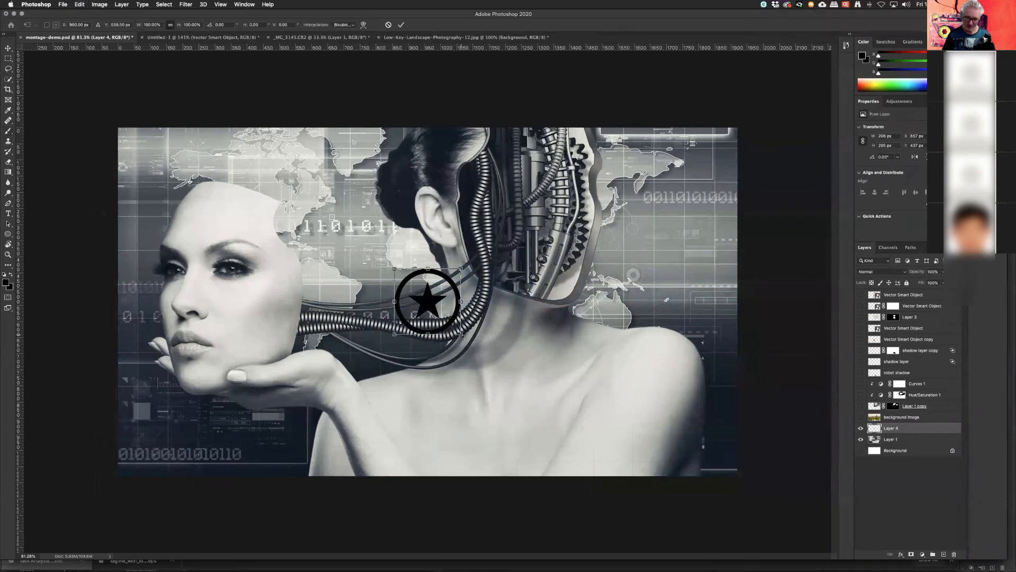
pyautogui.moveTo(461, 335)
pyautogui.mouseDown()
pyautogui.moveTo(480, 350)
pyautogui.moveTo(472, 347)
pyautogui.mouseUp()
pyautogui.moveTo(428, 309); pyautogui.dragTo(652, 393)
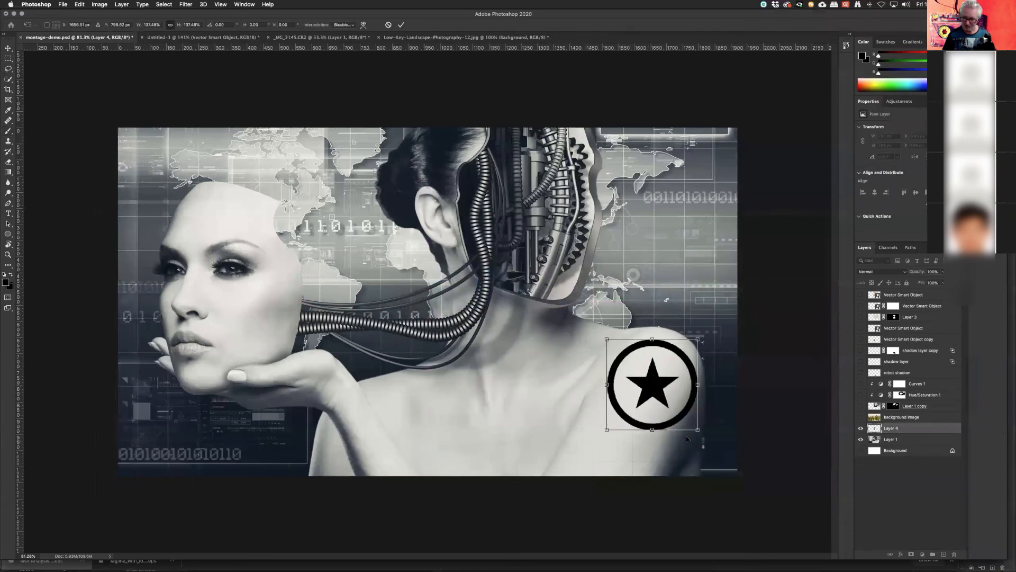
pyautogui.moveTo(699, 431); pyautogui.dragTo(651, 356)
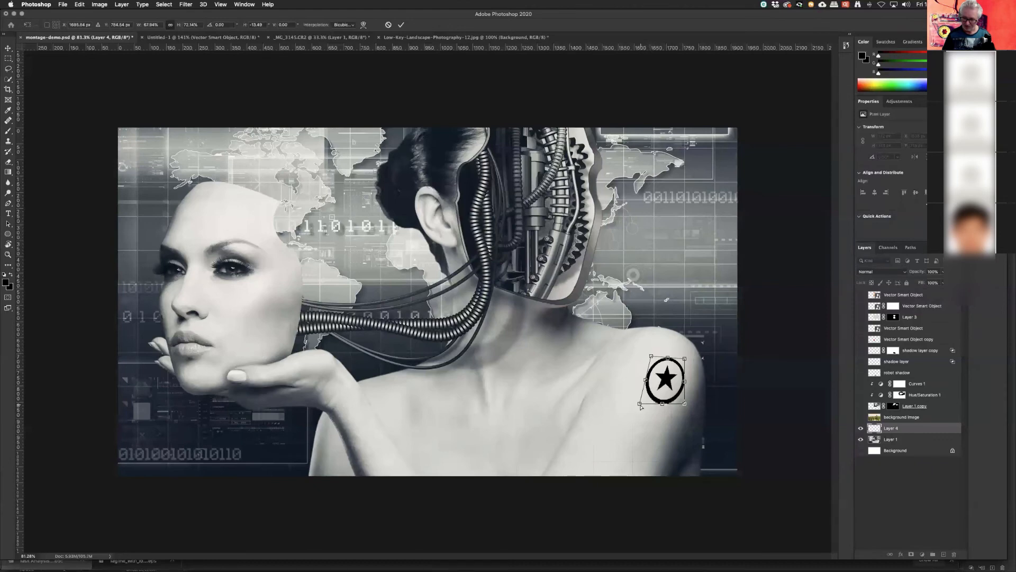
pyautogui.moveTo(640, 404); pyautogui.dragTo(676, 387)
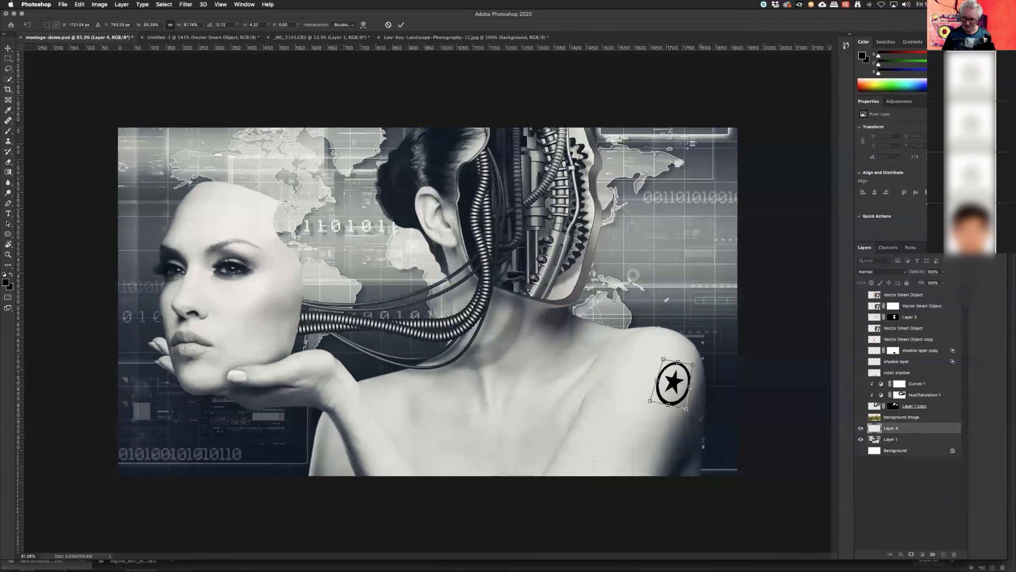
pyautogui.press('Return')
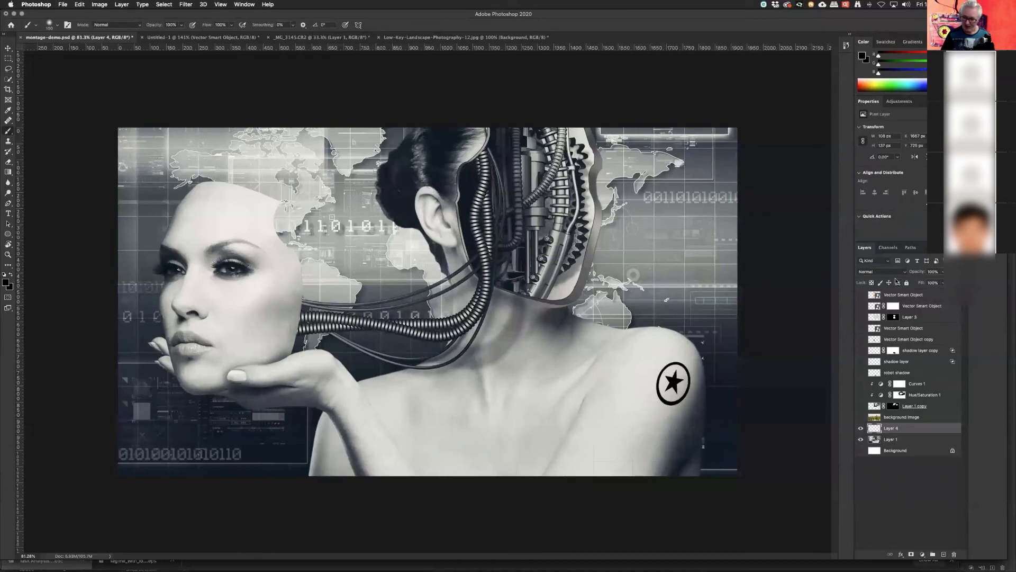
# Step: Set the star logo layer to Multiply blending and lower its opacity to about 57%
pyautogui.click(904, 273)
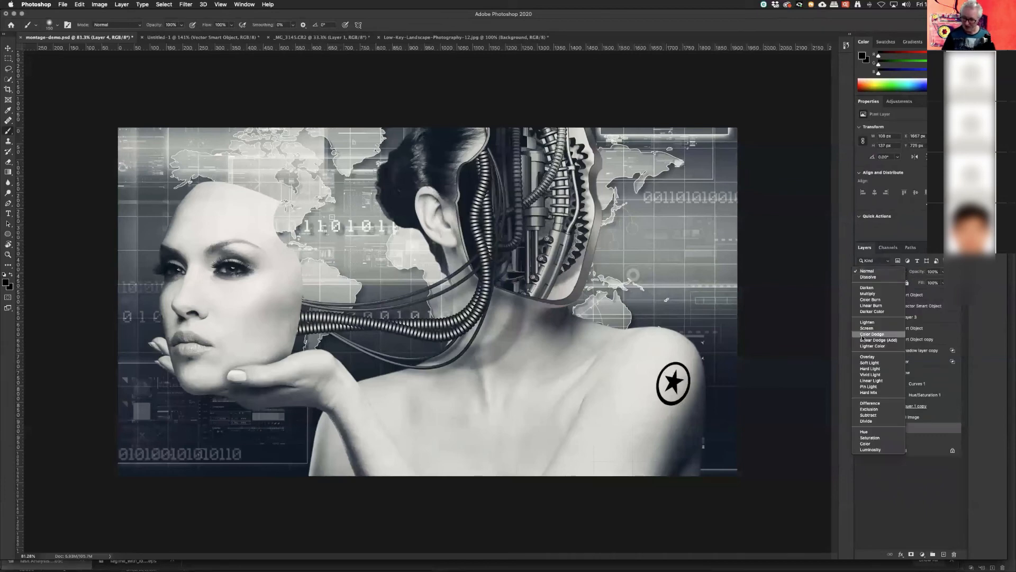
pyautogui.click(873, 294)
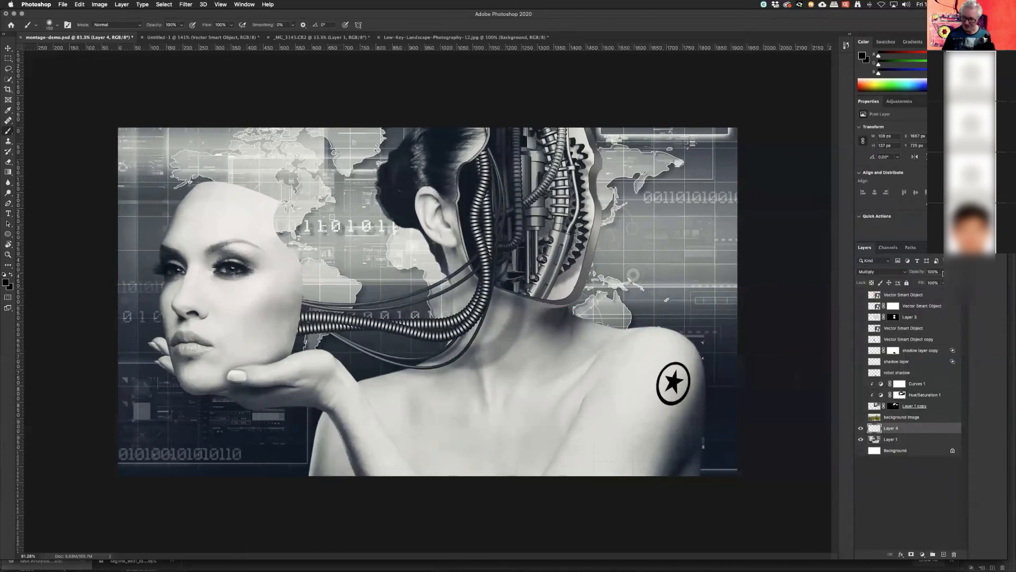
pyautogui.click(943, 272)
pyautogui.moveTo(936, 283); pyautogui.dragTo(927, 281)
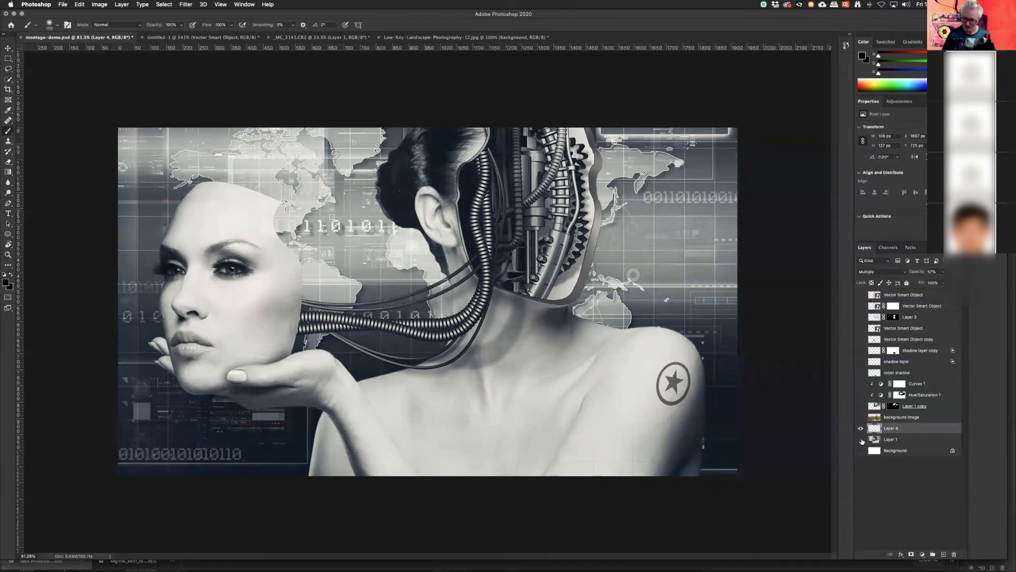
# Step: Hide Layer 1, lock the star logo's transparent pixels and fill the logo with blue, and show Layer 1 again
pyautogui.click(860, 440)
pyautogui.scroll(5, 680, 385)
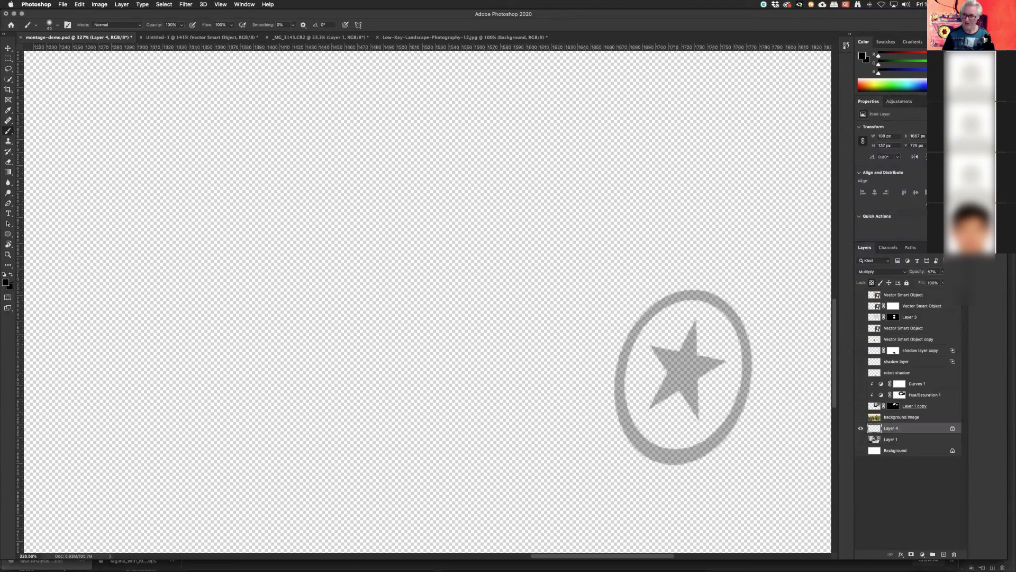
pyautogui.click(922, 82)
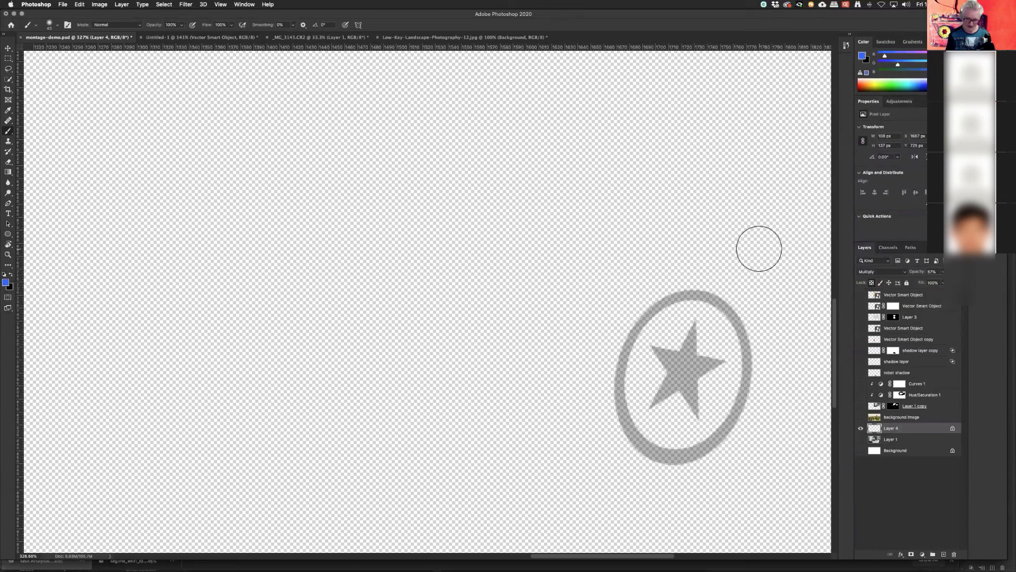
pyautogui.hotkey('alt', 'shift', 'BackSpace')
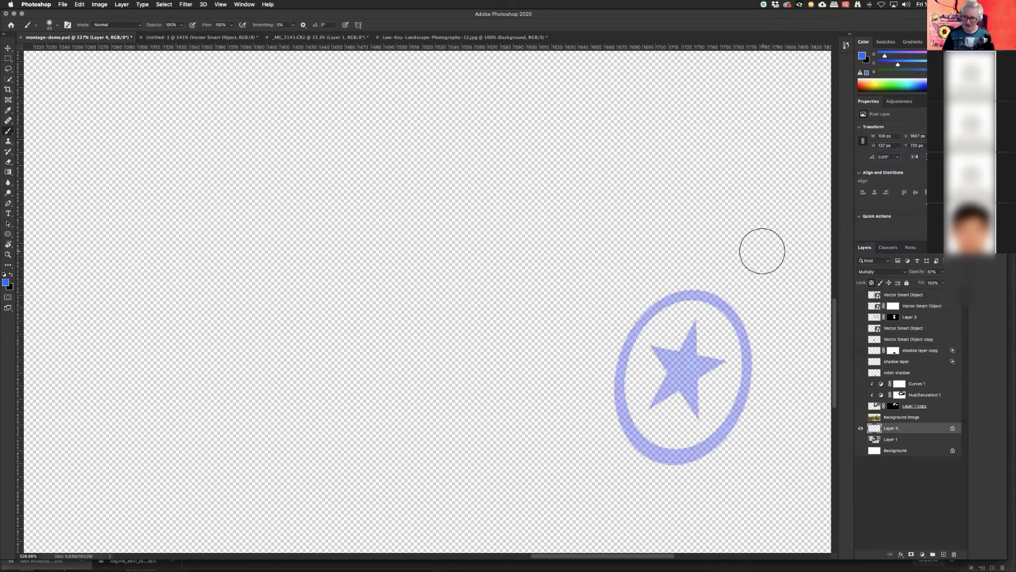
pyautogui.click(860, 439)
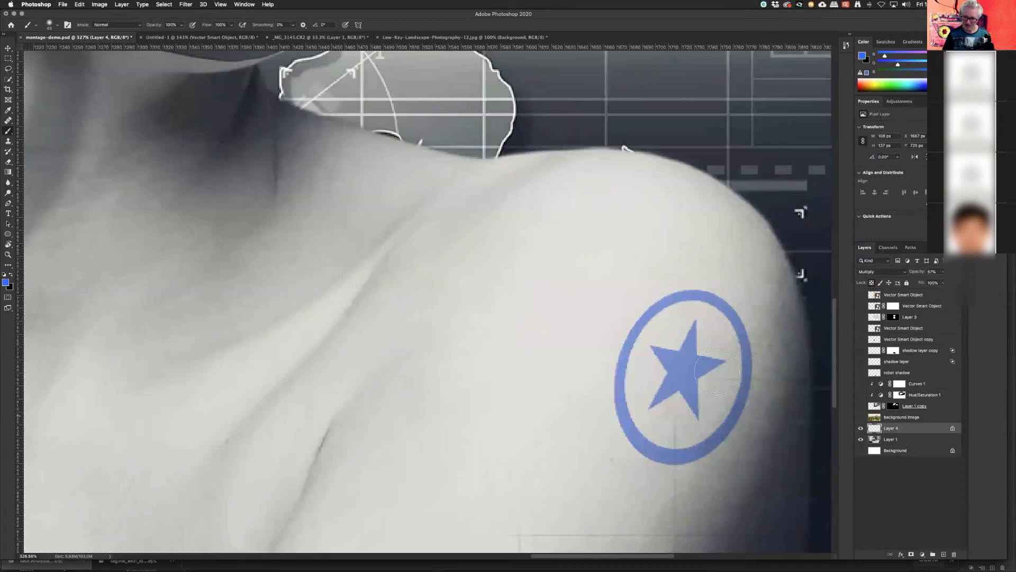
# Step: Swap the foreground and background colours and fill the star logo with black, leaving its transparent pixels unlocked
pyautogui.scroll(-5, 627, 344)
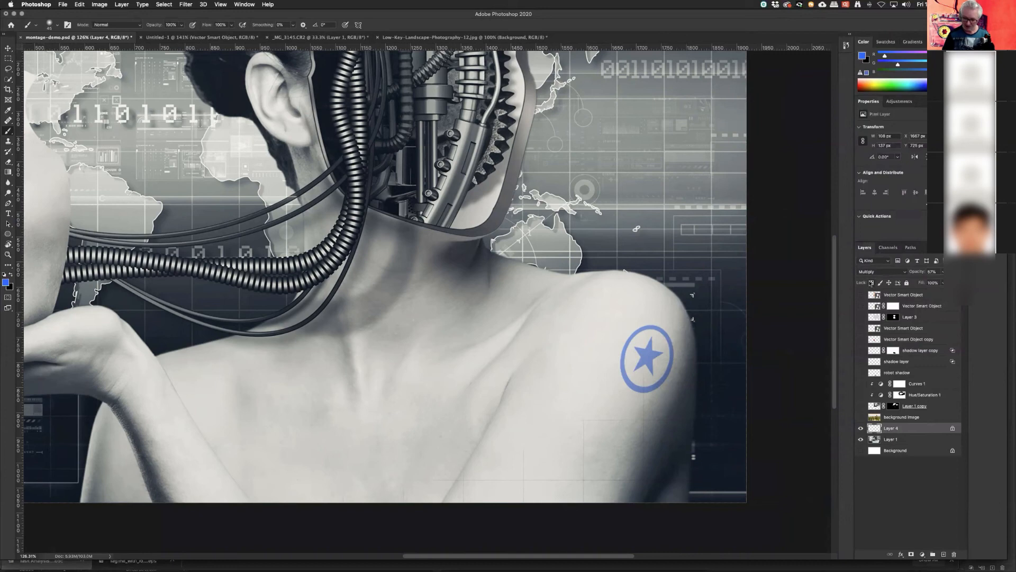
pyautogui.press('x')
pyautogui.hotkey('alt', 'BackSpace')
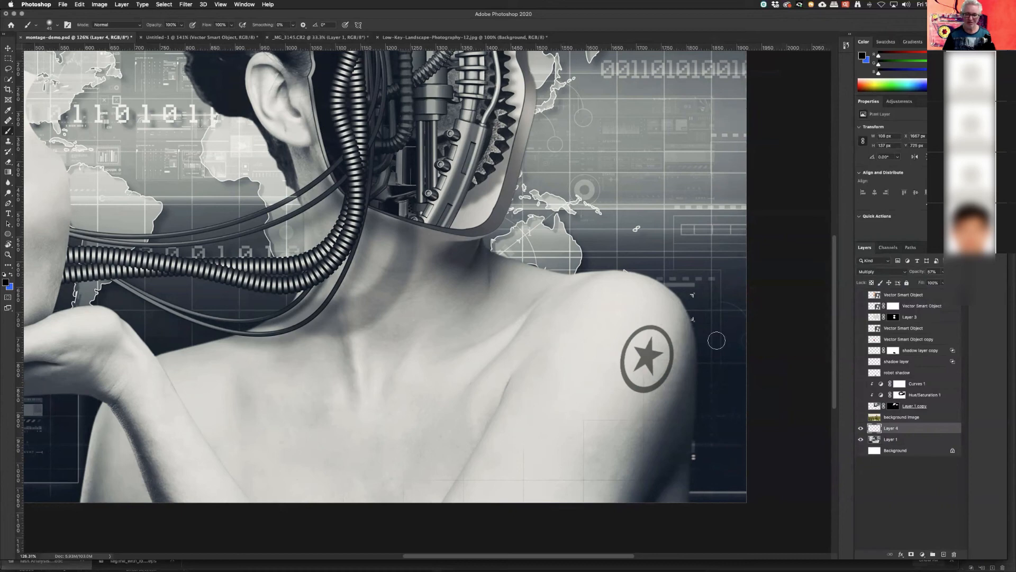
# Step: Invert the star logo to white and set its layer blend mode to Normal
pyautogui.click(98, 4)
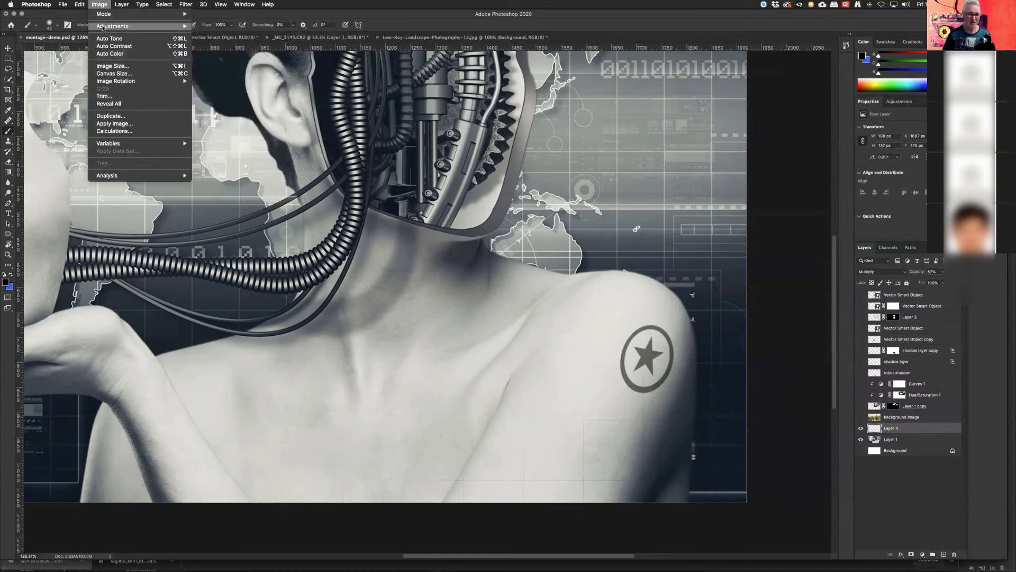
pyautogui.moveTo(105, 27)
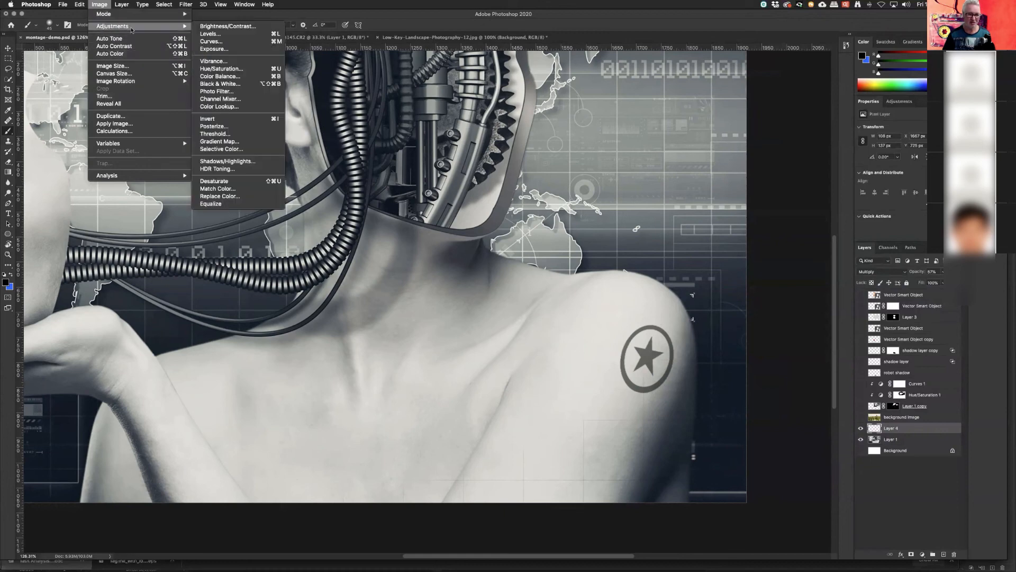
pyautogui.click(212, 119)
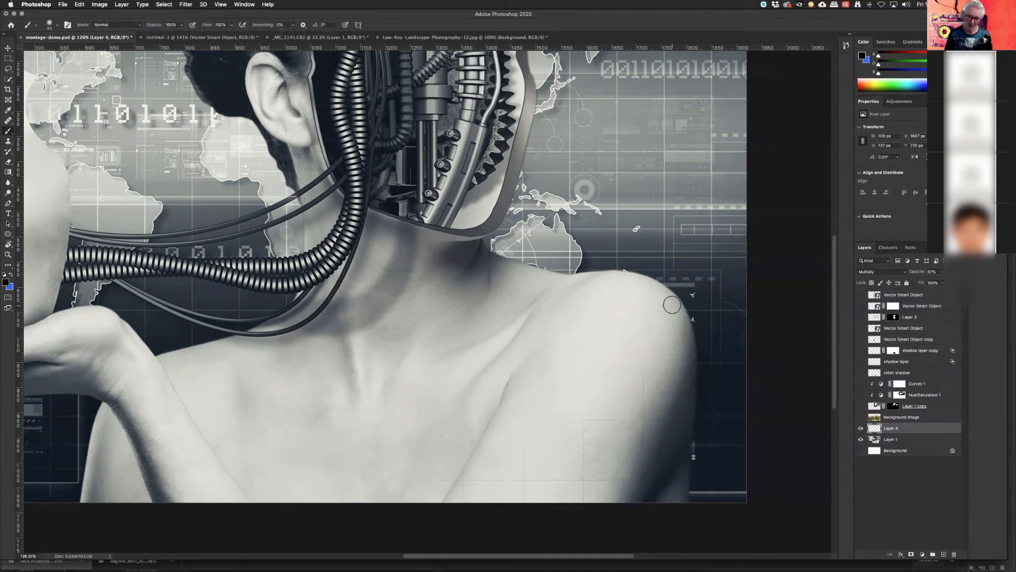
pyautogui.click(903, 273)
pyautogui.click(881, 248)
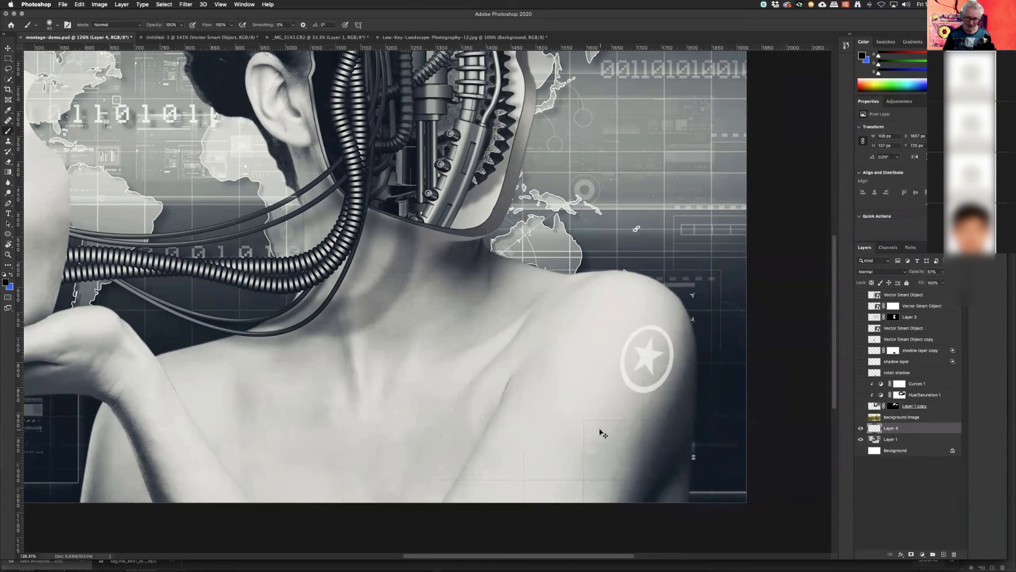
# Step: Switch to Chrome, search for "kraken" and show the image results
pyautogui.press('super+Tab')
pyautogui.click(358, 291)
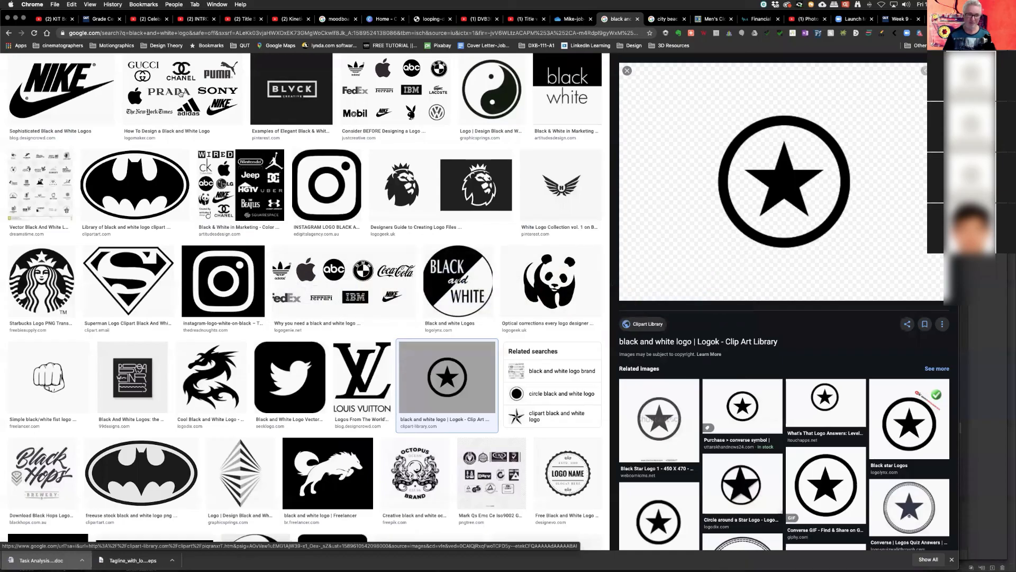
pyautogui.click(206, 33)
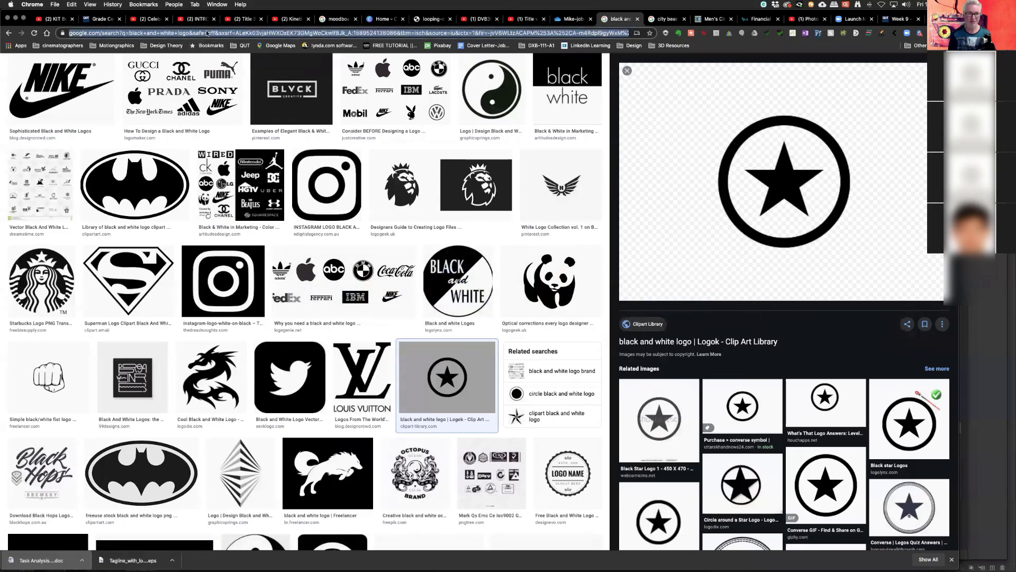
pyautogui.write('kraken')
pyautogui.press('Return')
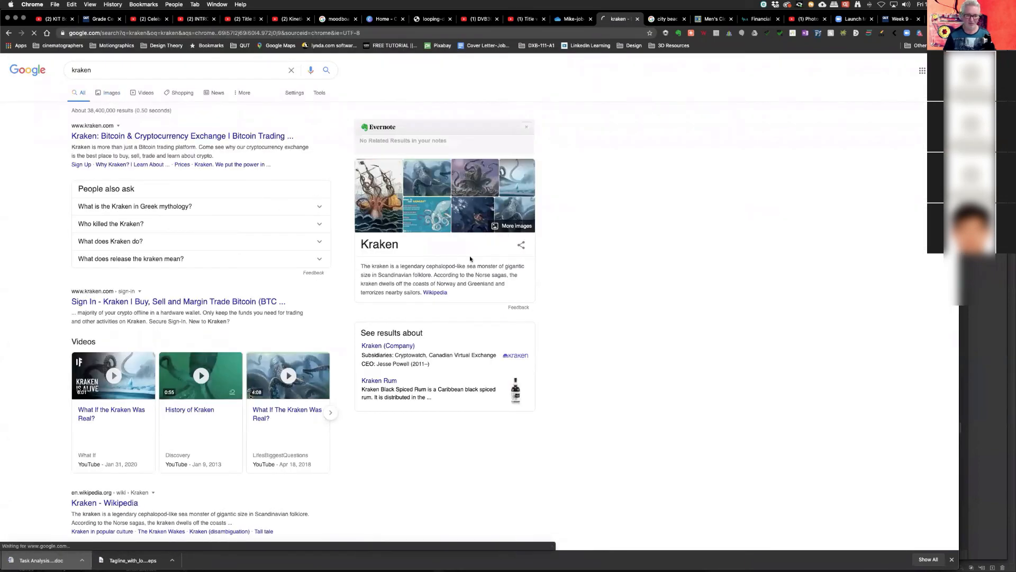
pyautogui.click(469, 259)
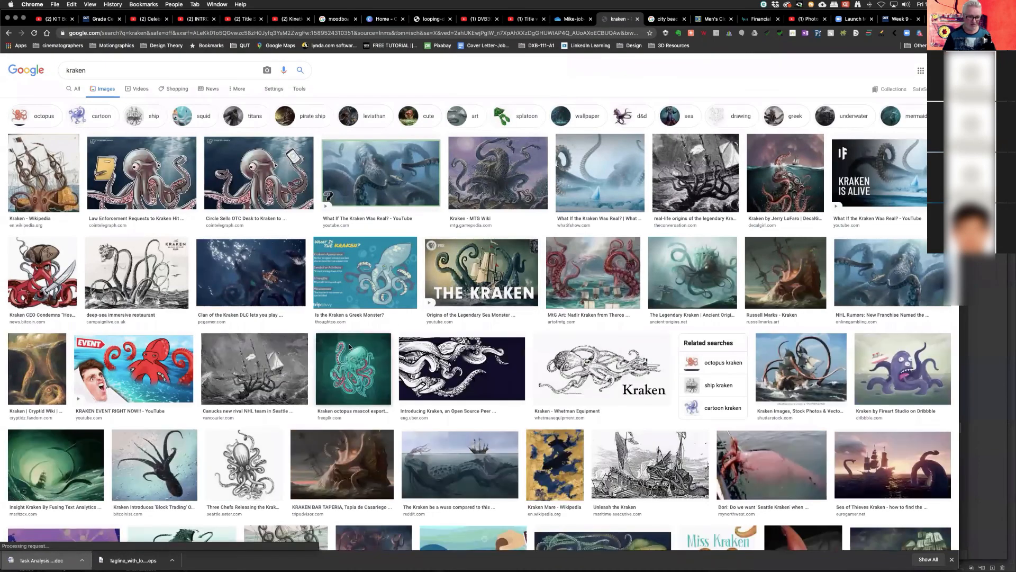
# Step: Browse the kraken image results and open the preview of the pen-drawn octopus tattoo design from Pinterest
pyautogui.scroll(-3, 349, 346)
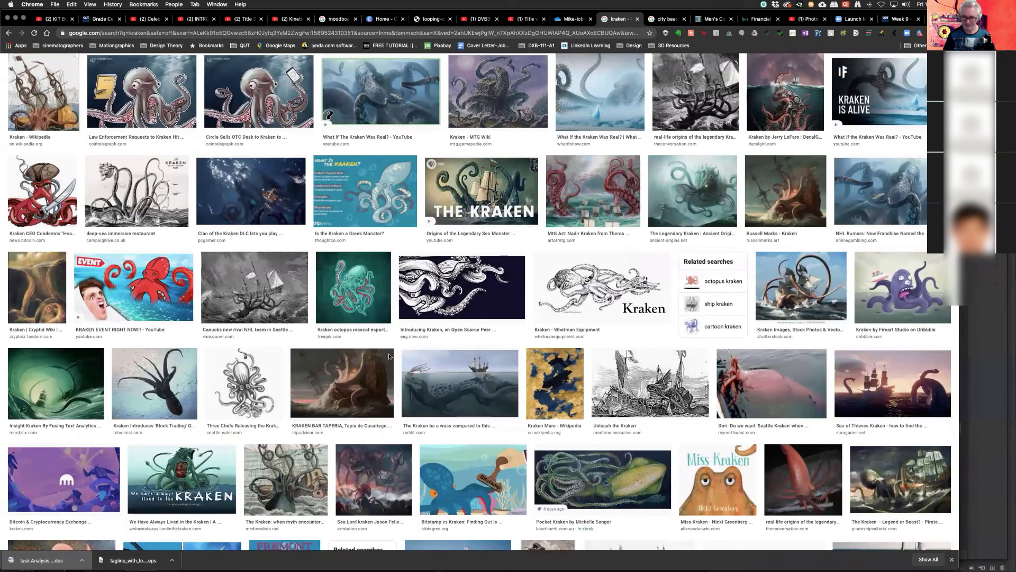
pyautogui.click(603, 288)
pyautogui.rightClick(784, 135)
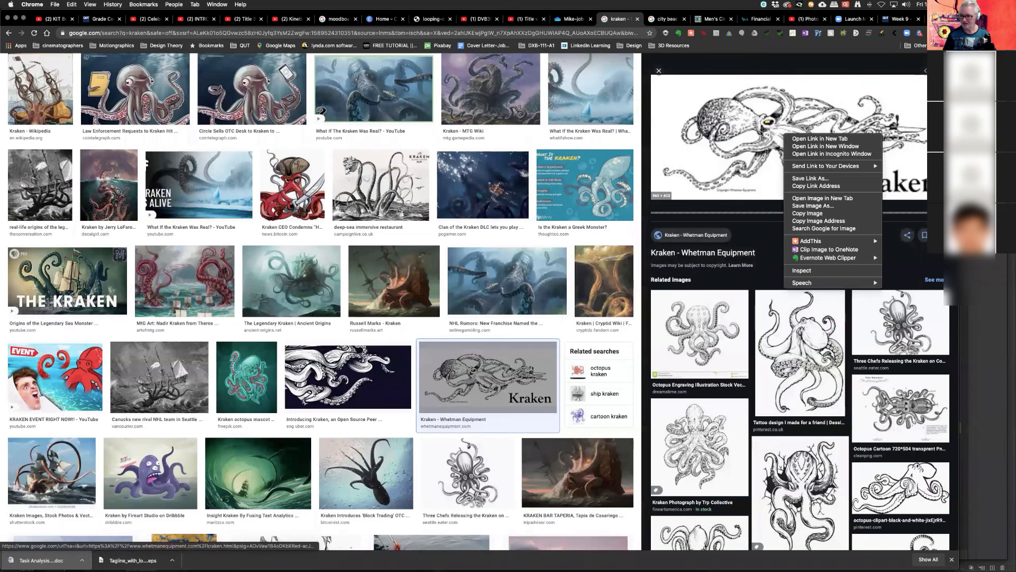
pyautogui.click(761, 133)
pyautogui.click(800, 350)
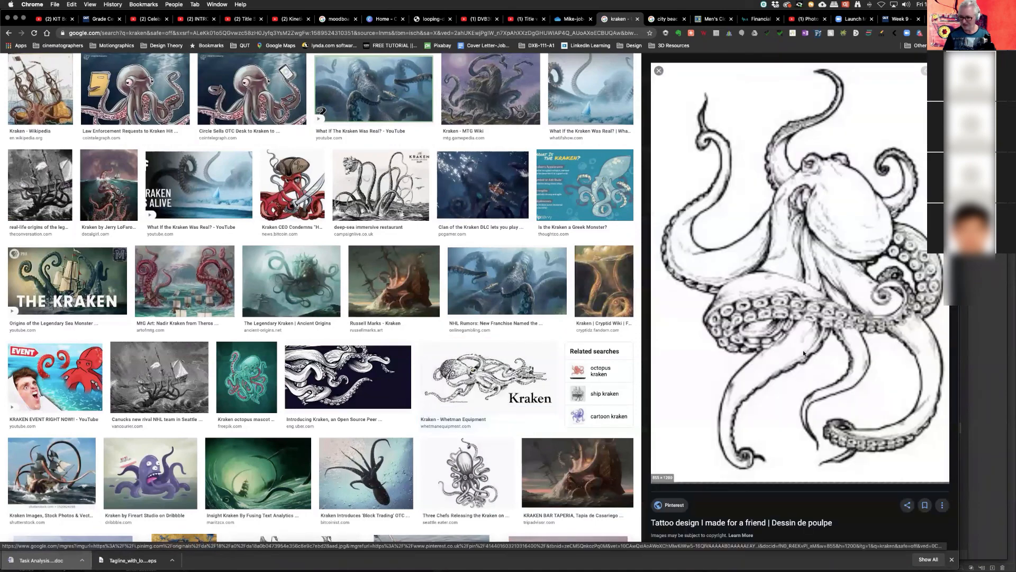
# Step: Open the octopus tattoo image in a new tab and copy the image to the clipboard
pyautogui.rightClick(805, 305)
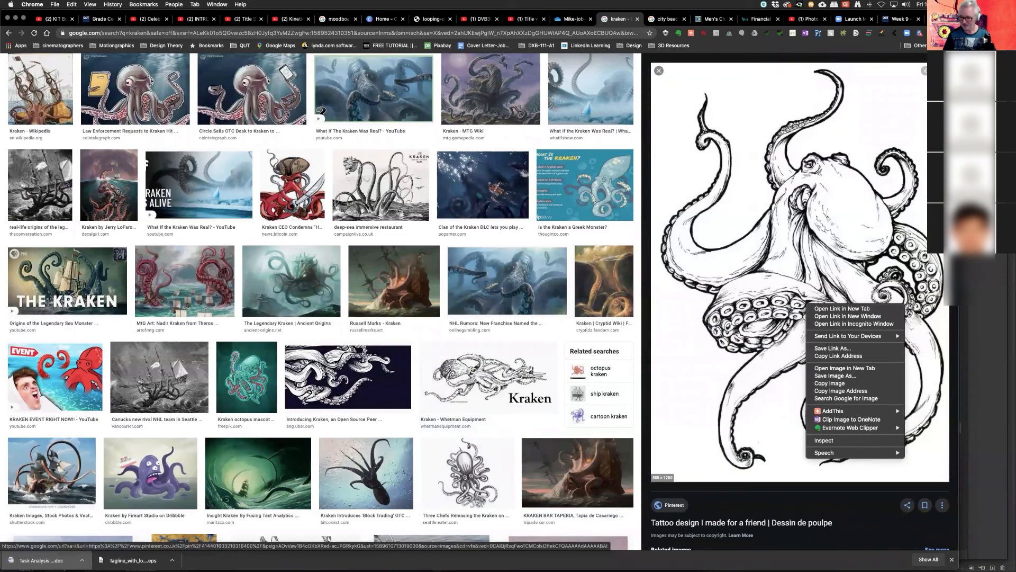
pyautogui.rightClick(776, 263)
pyautogui.click(799, 329)
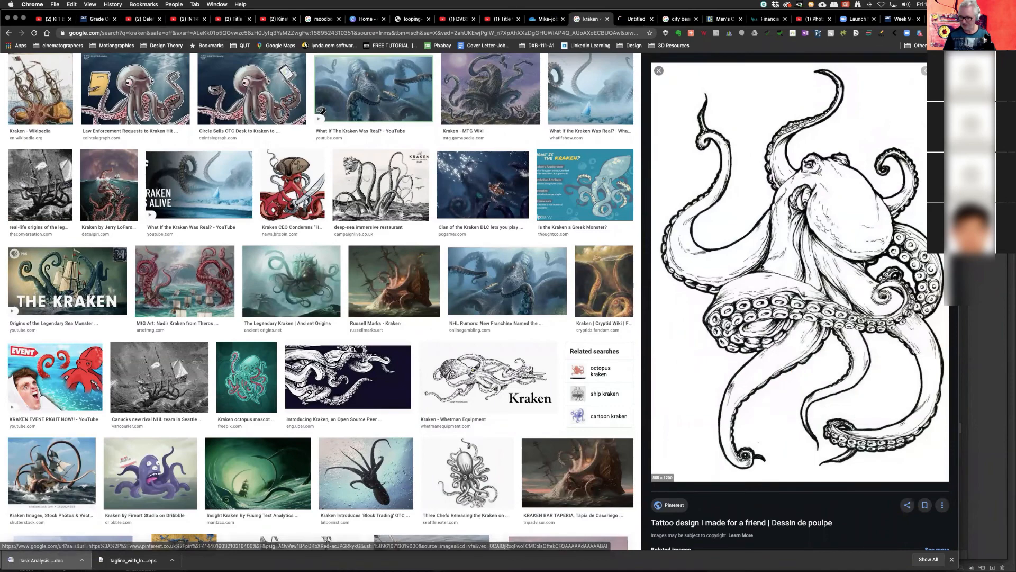
pyautogui.rightClick(762, 264)
pyautogui.click(780, 344)
# Step: Switch to Photoshop, hide the star logo on Layer 4 and paste the octopus drawing as a new layer
pyautogui.press('super+Tab')
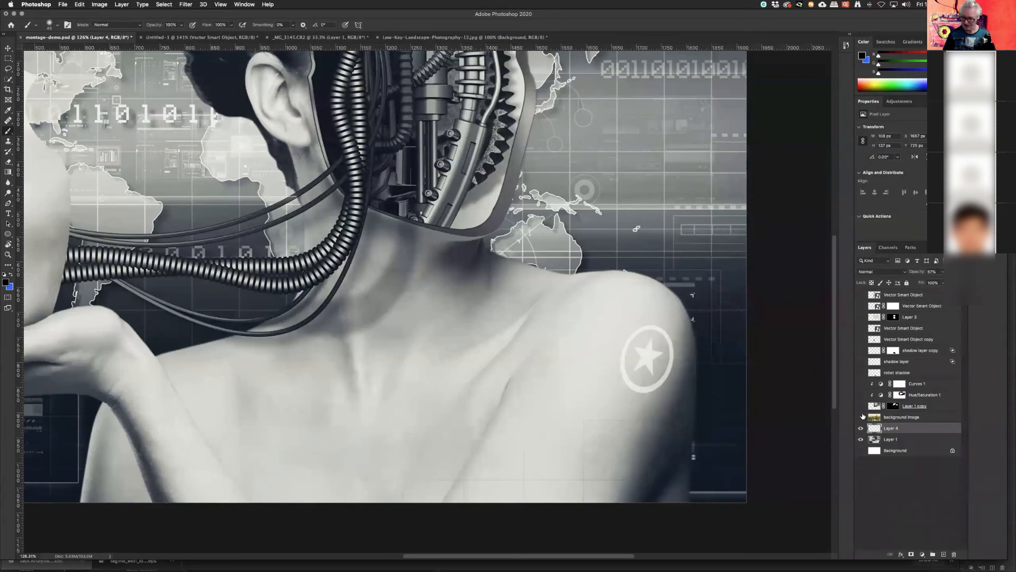
pyautogui.click(860, 428)
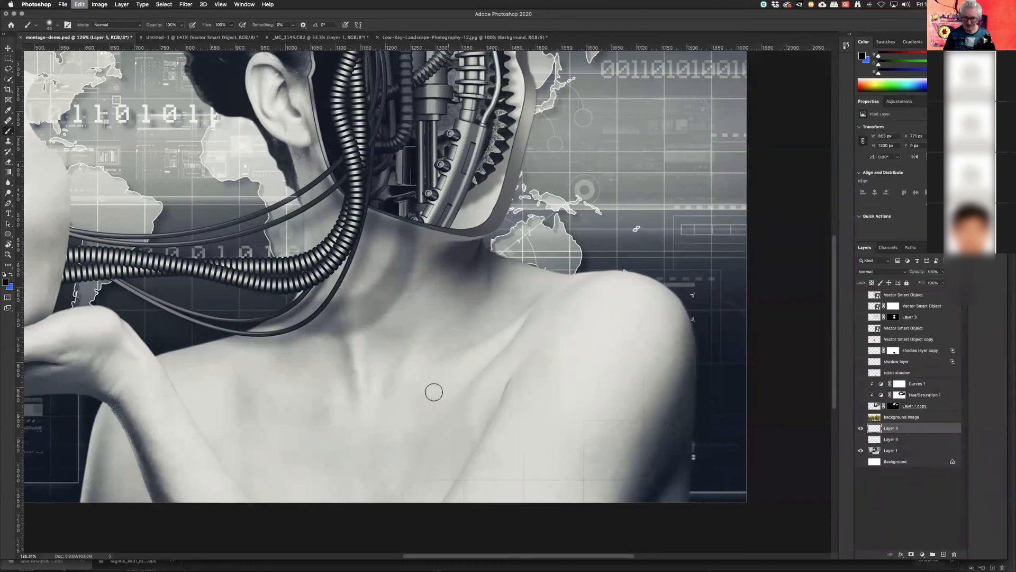
pyautogui.press('super+v')
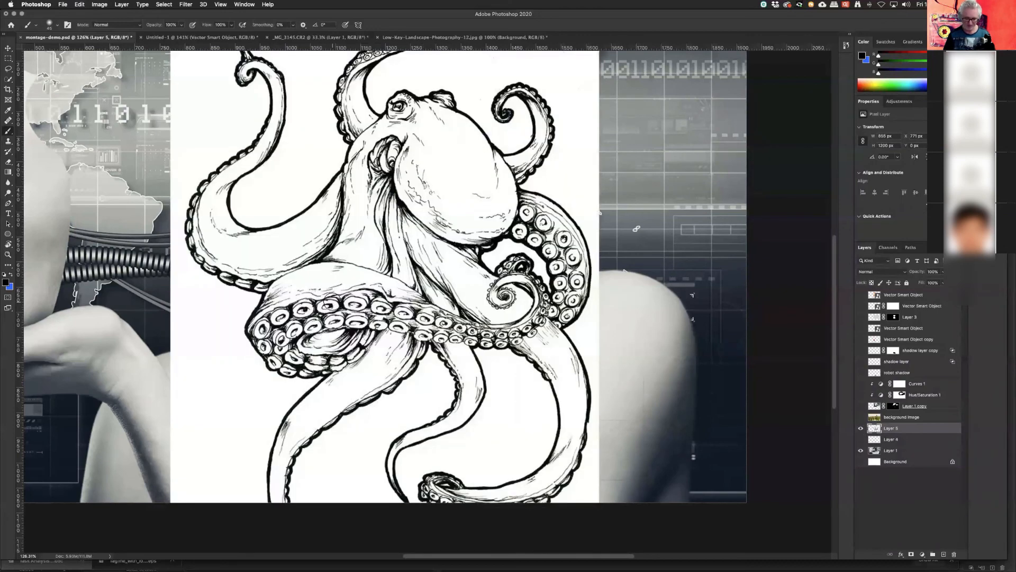
# Step: Free-transform the pasted octopus, scaling it down to about 34% over the woman's shoulder
pyautogui.press('super+t')
pyautogui.press('super+0')
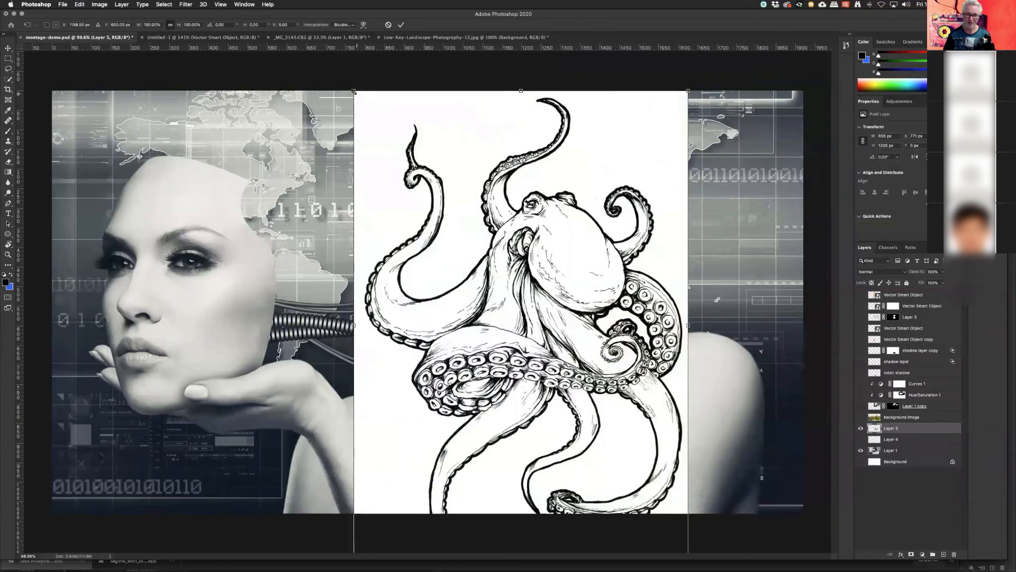
pyautogui.moveTo(355, 92); pyautogui.dragTo(683, 344)
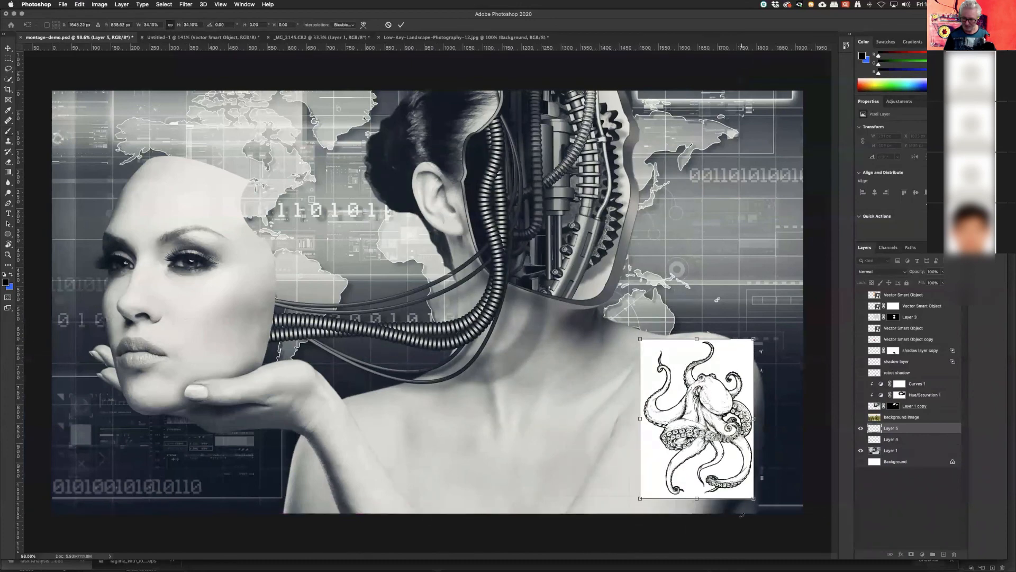
# Step: Distort the octopus drawing's corners to follow the angle of the upper arm, move it onto the shoulder and apply the transform
pyautogui.moveTo(749, 490); pyautogui.dragTo(706, 464)
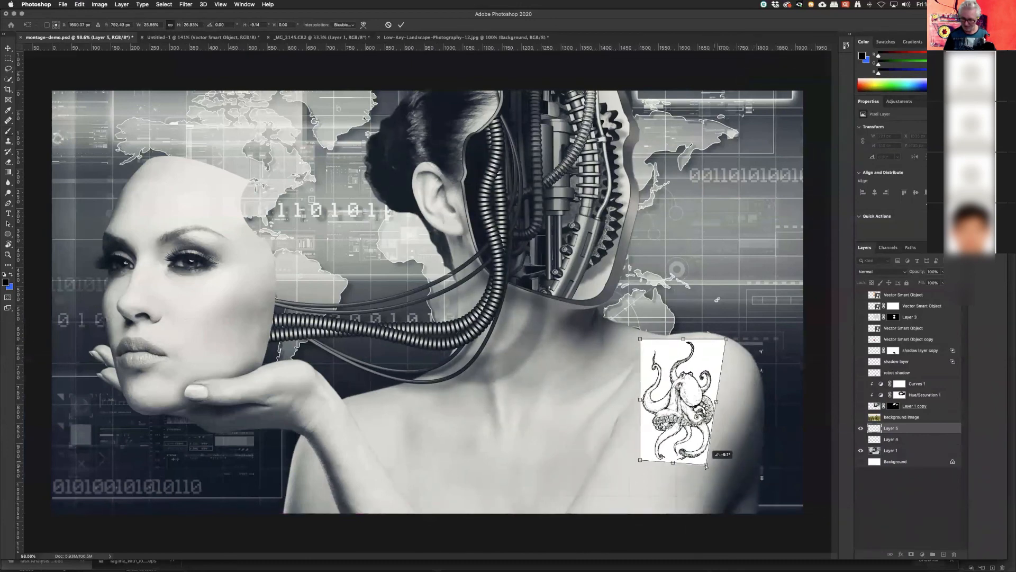
pyautogui.moveTo(725, 340); pyautogui.dragTo(721, 351)
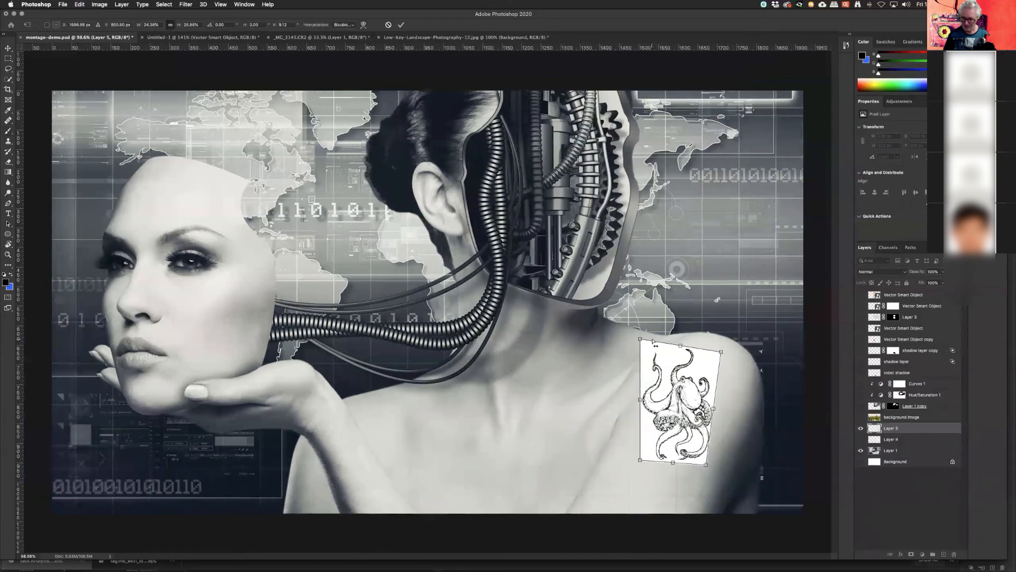
pyautogui.moveTo(640, 339); pyautogui.dragTo(662, 343)
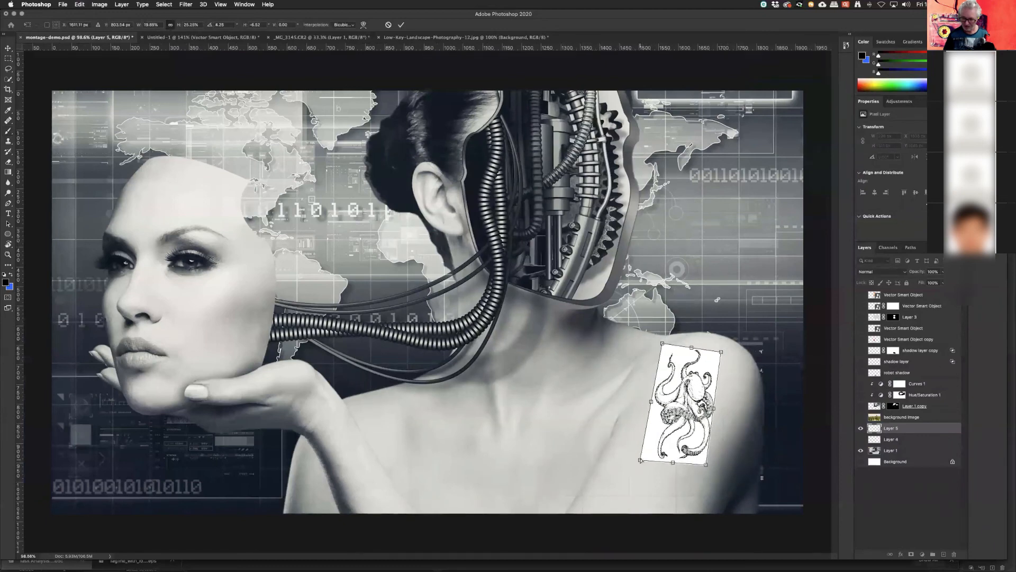
pyautogui.moveTo(640, 460); pyautogui.dragTo(645, 444)
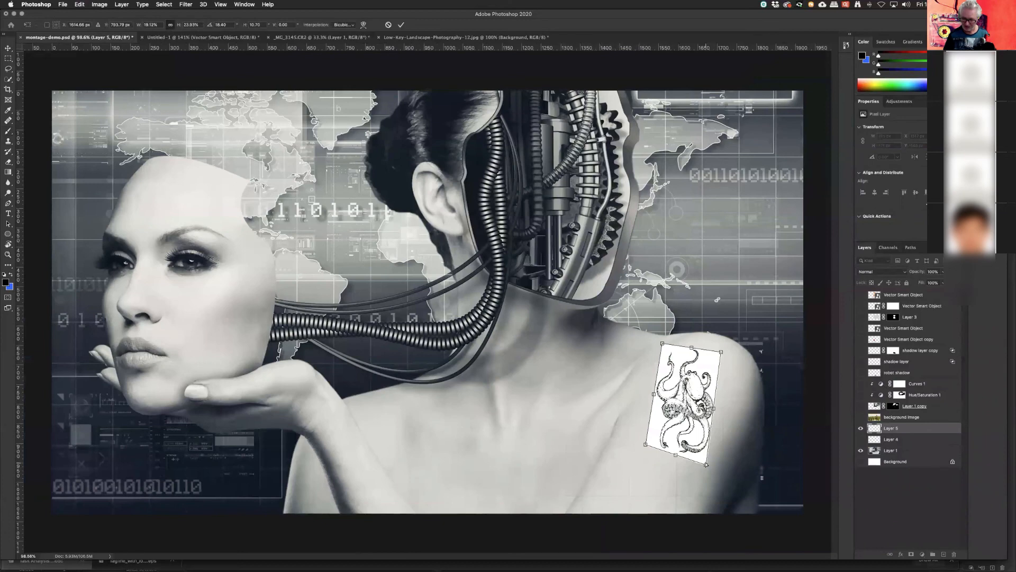
pyautogui.moveTo(706, 464); pyautogui.dragTo(706, 457)
pyautogui.moveTo(692, 398); pyautogui.dragTo(717, 416)
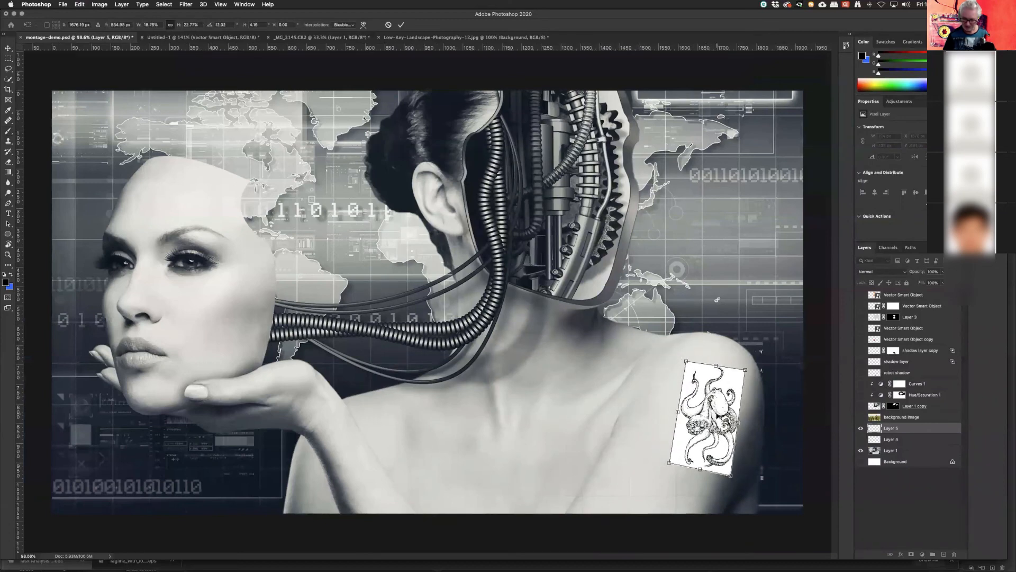
pyautogui.press('Return')
# Step: Set the octopus layer's blend mode to Screen
pyautogui.press('b')
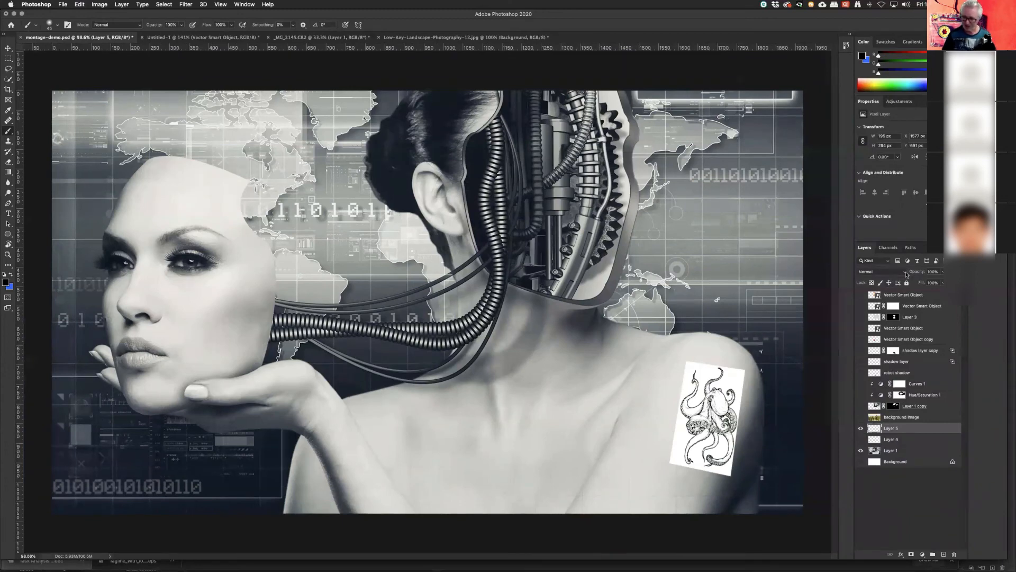
pyautogui.click(905, 273)
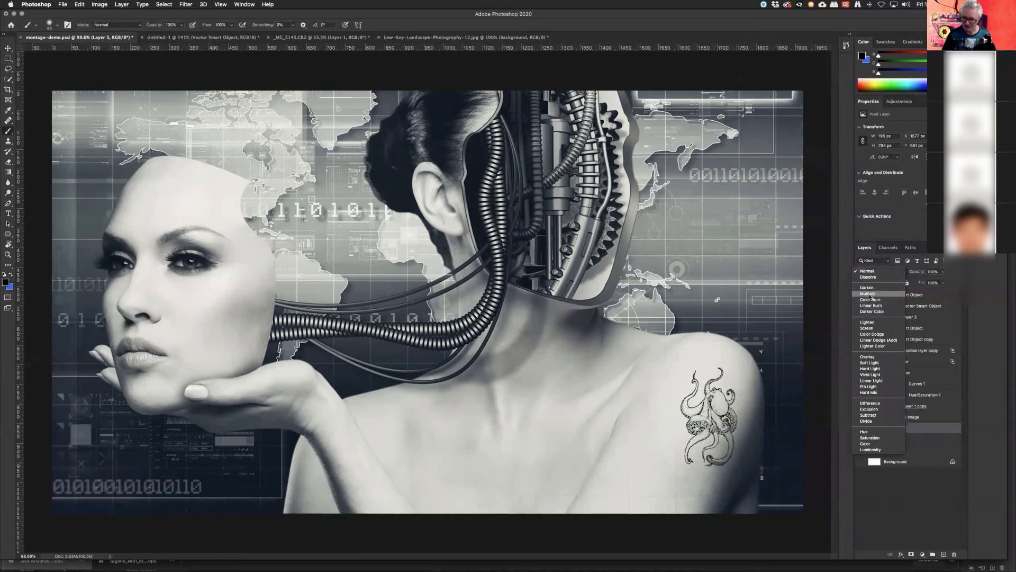
pyautogui.click(868, 328)
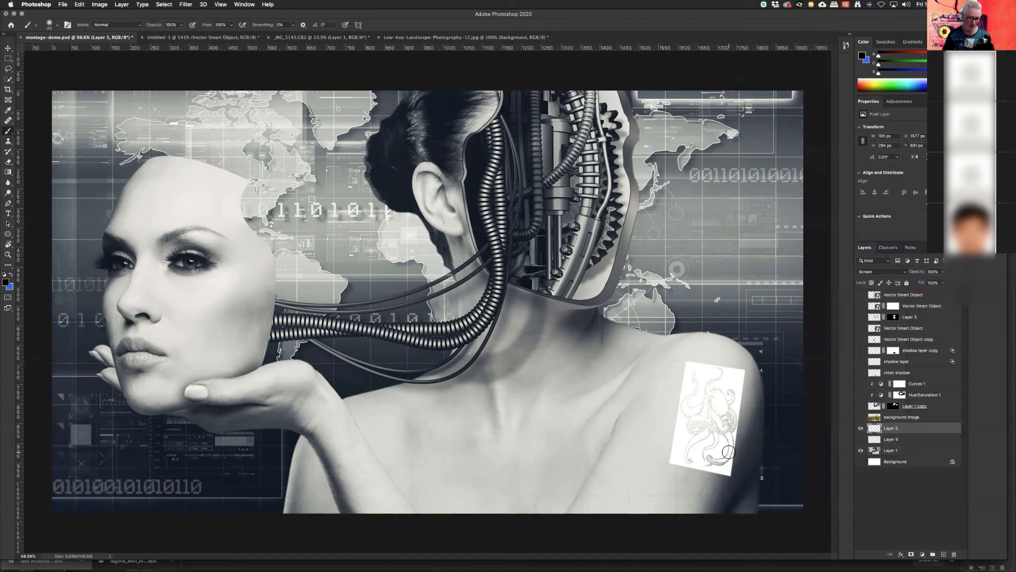
# Step: Invert the octopus drawing's colours and check the tattoo on the shoulder up close and in the full image
pyautogui.click(98, 4)
pyautogui.moveTo(116, 28)
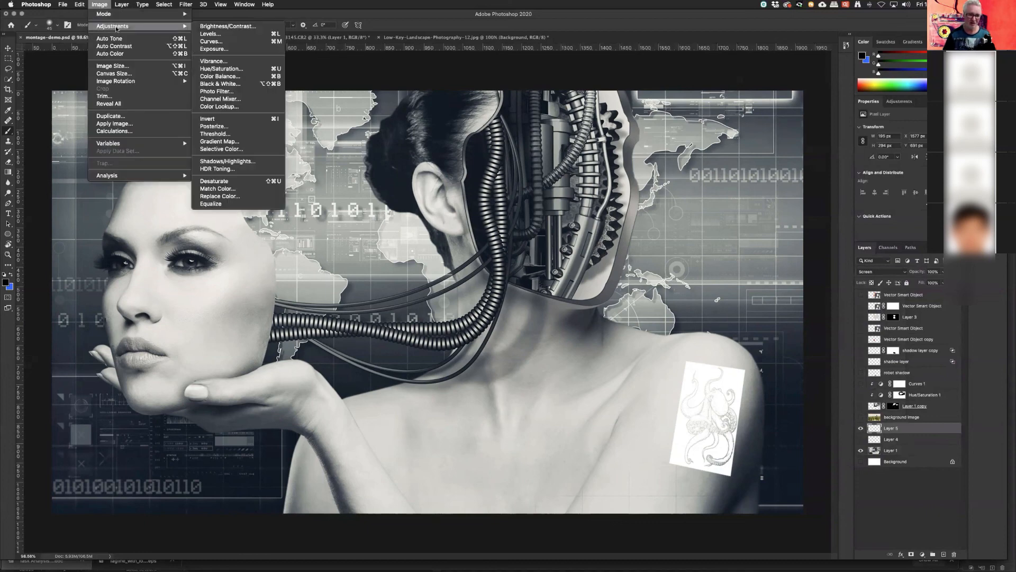
pyautogui.click(207, 119)
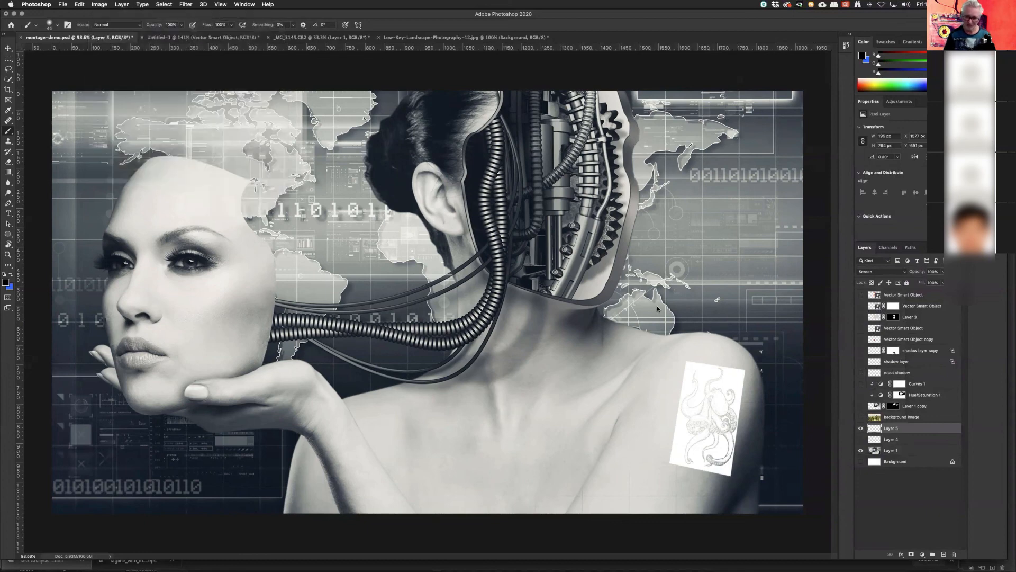
pyautogui.scroll(3, 717, 442)
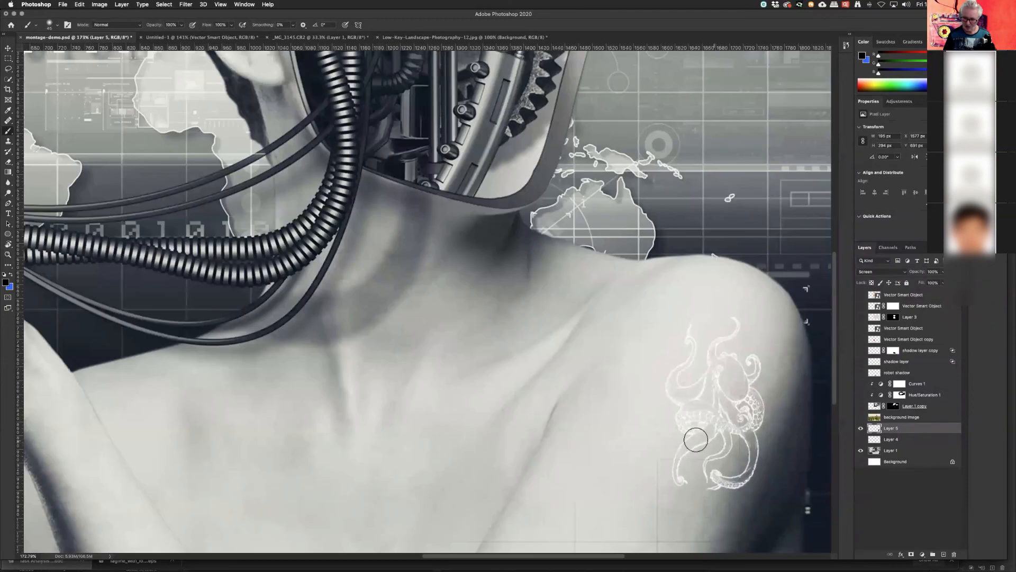
pyautogui.moveTo(720, 438); pyautogui.dragTo(627, 355)
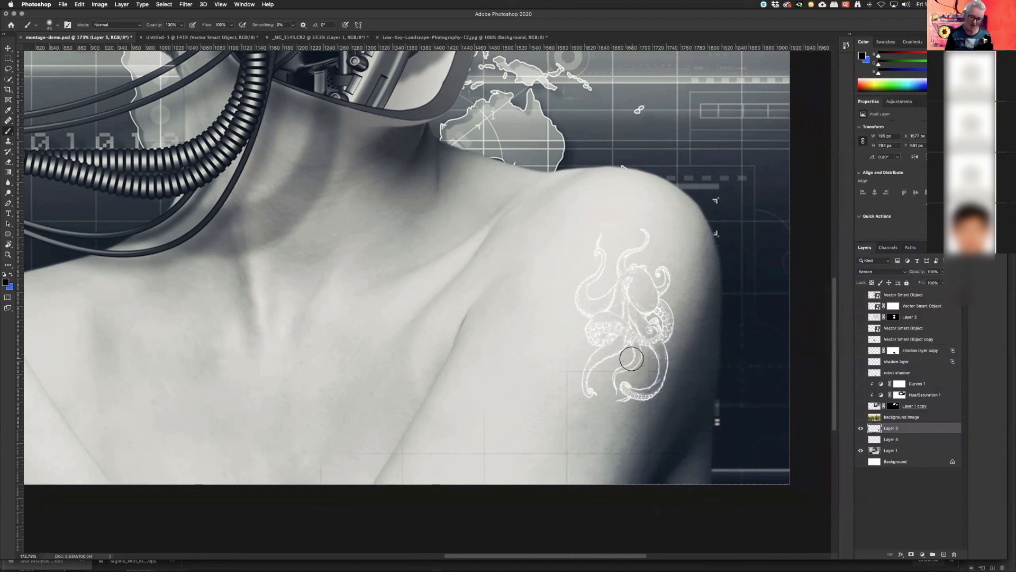
pyautogui.scroll(-6, 567, 312)
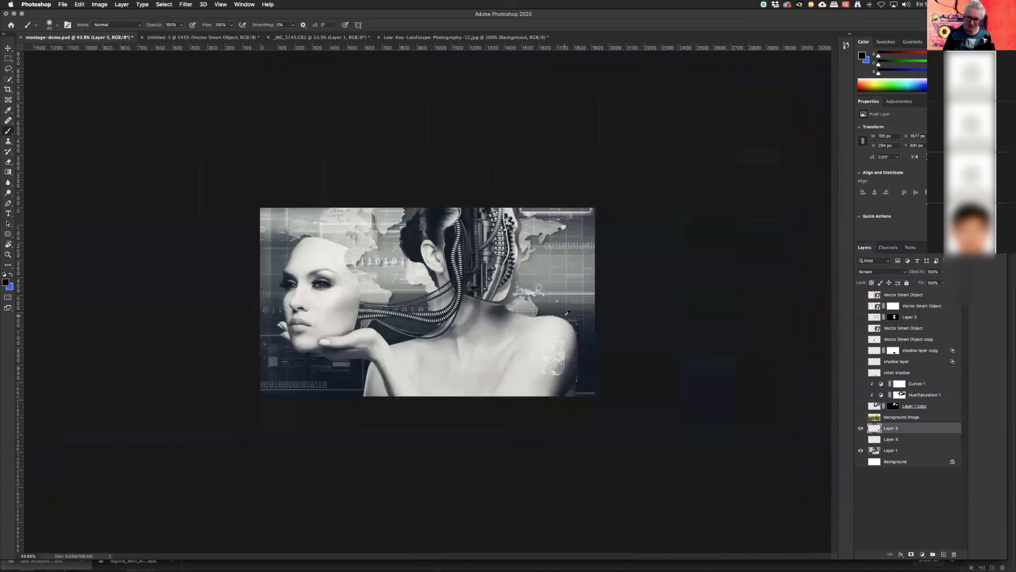
pyautogui.scroll(4, 567, 313)
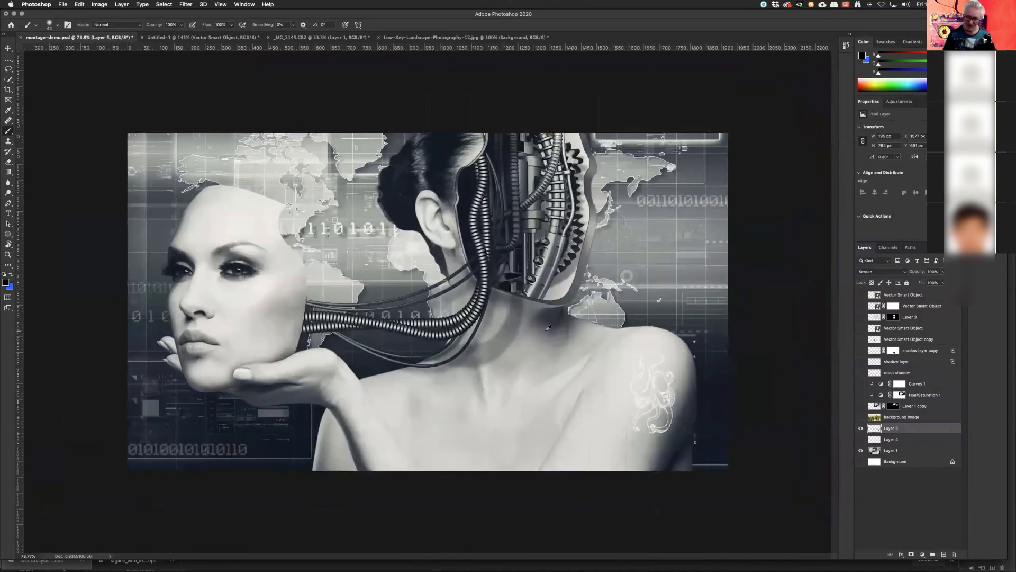
# Step: Show and hide the masked robot parts layer and the complete robot layer in turn to compare them
pyautogui.click(861, 306)
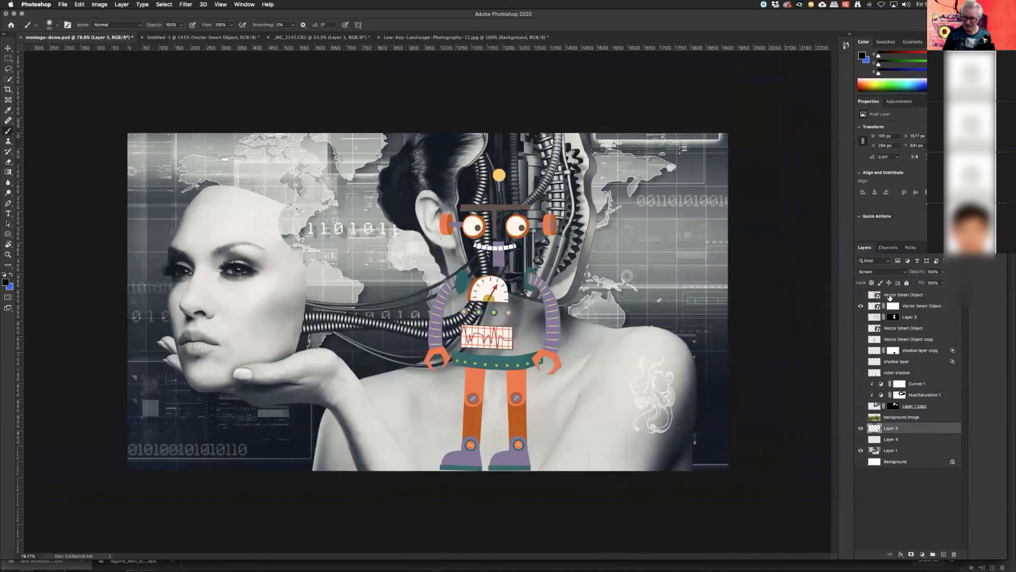
pyautogui.click(861, 306)
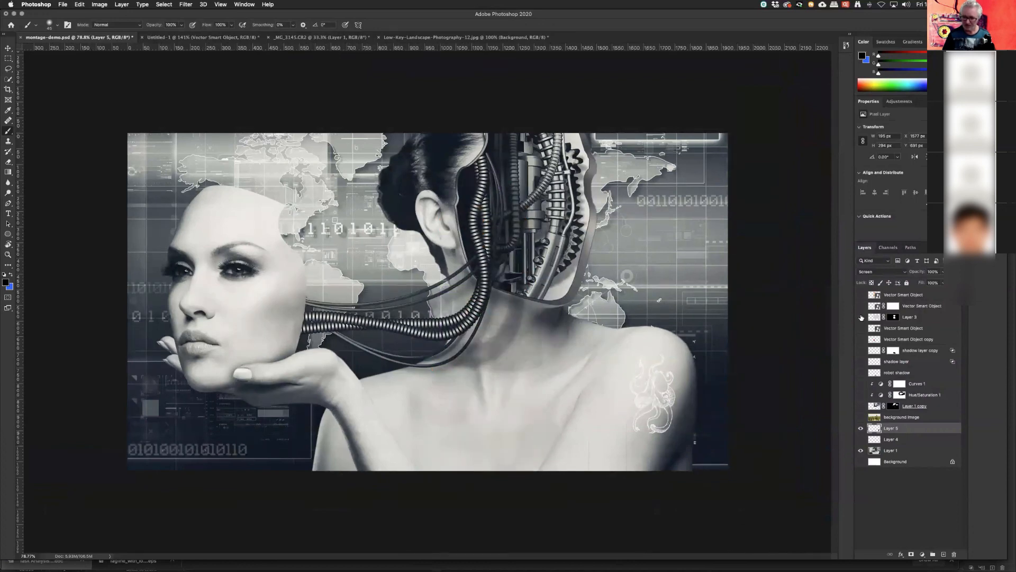
pyautogui.click(860, 295)
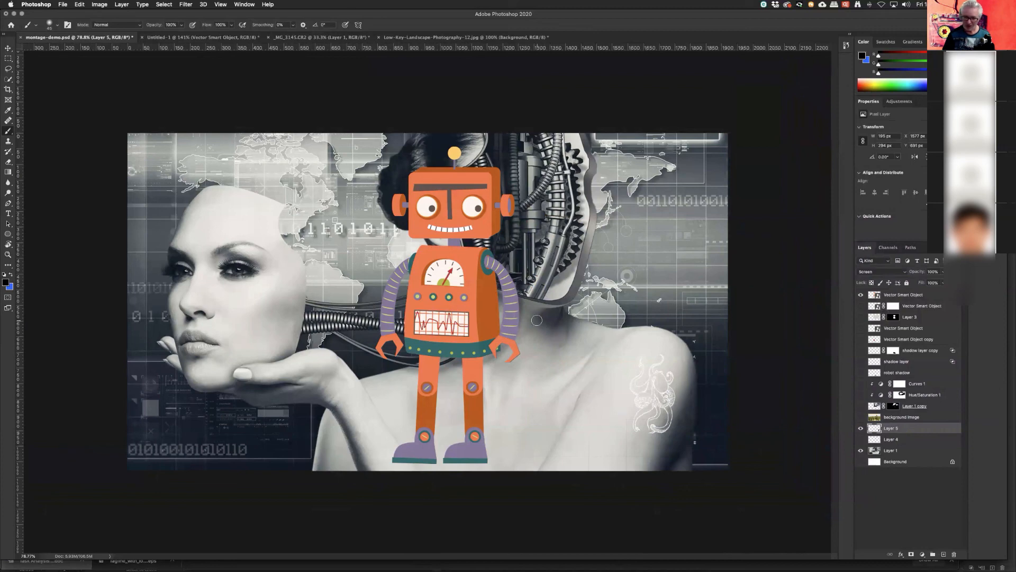
pyautogui.click(860, 294)
pyautogui.click(861, 306)
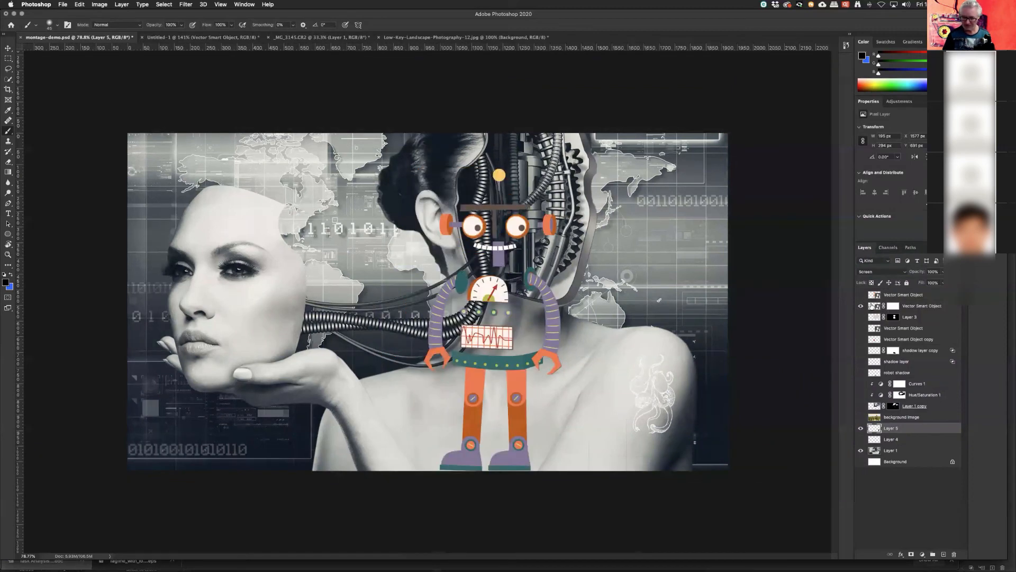
pyautogui.click(860, 306)
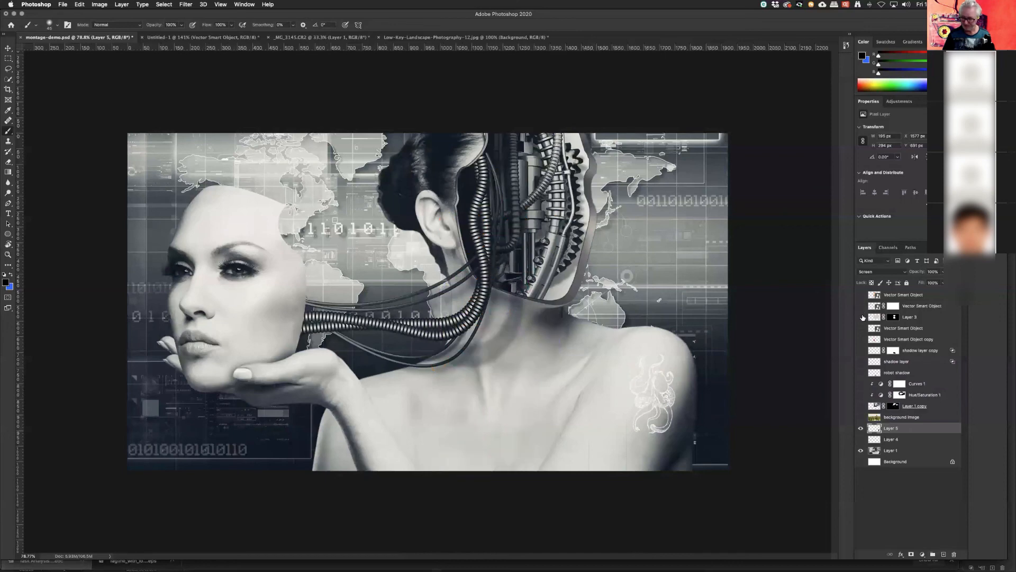
# Step: Show the orange robot body layer, toggle the masked robot parts over it, and hide the body with the parts left visible
pyautogui.click(861, 329)
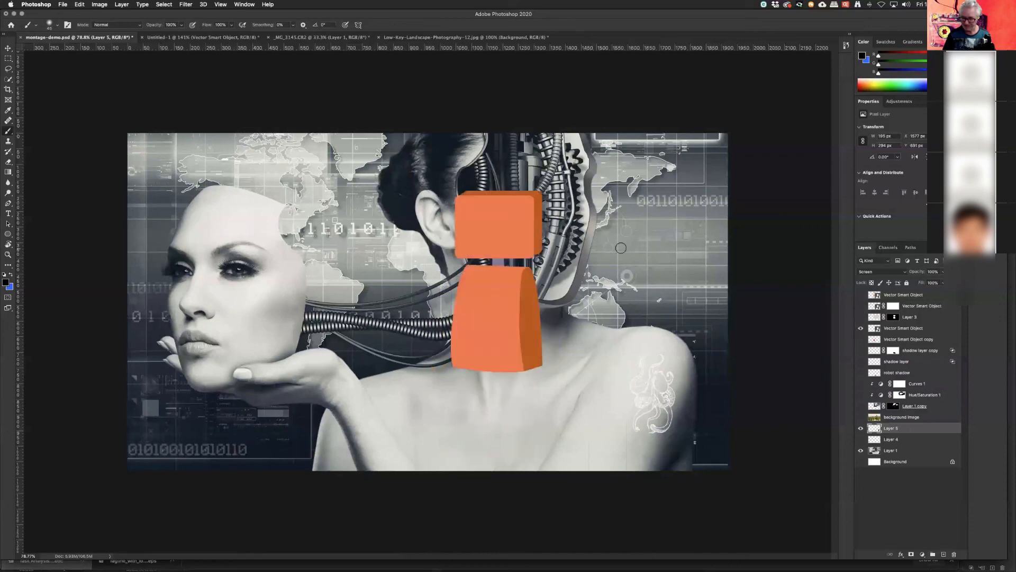
pyautogui.scroll(5, 536, 283)
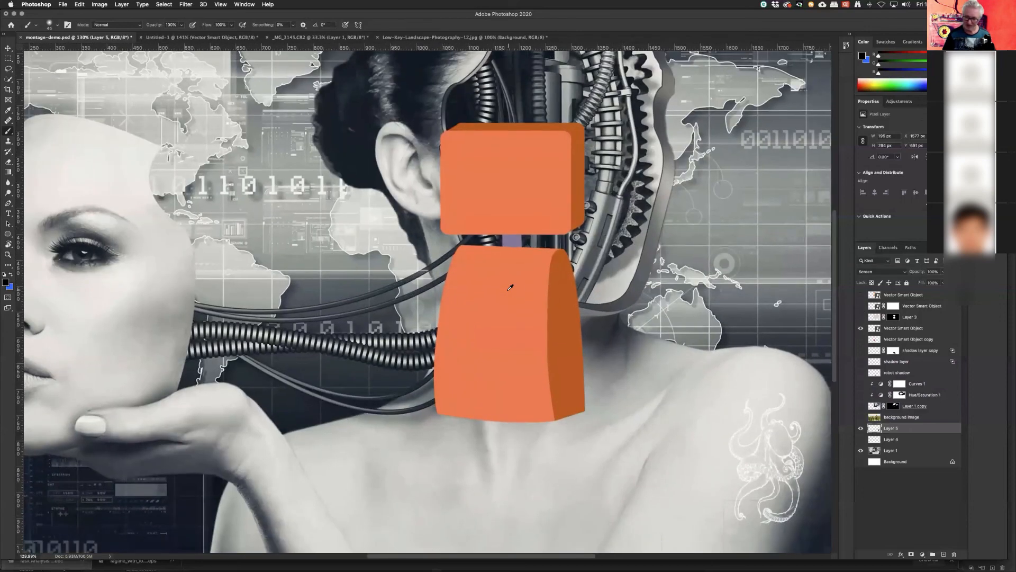
pyautogui.click(860, 306)
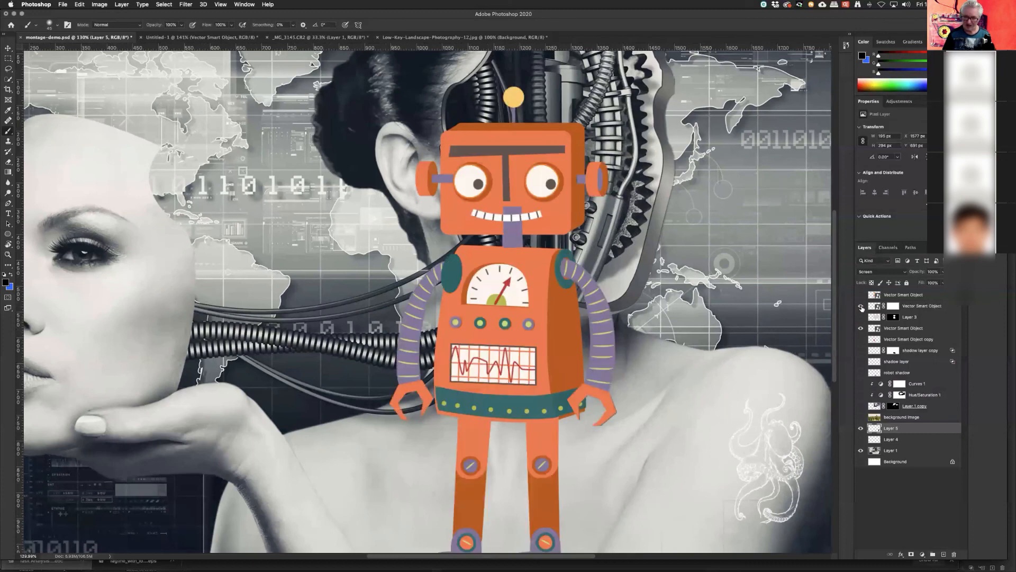
pyautogui.click(861, 306)
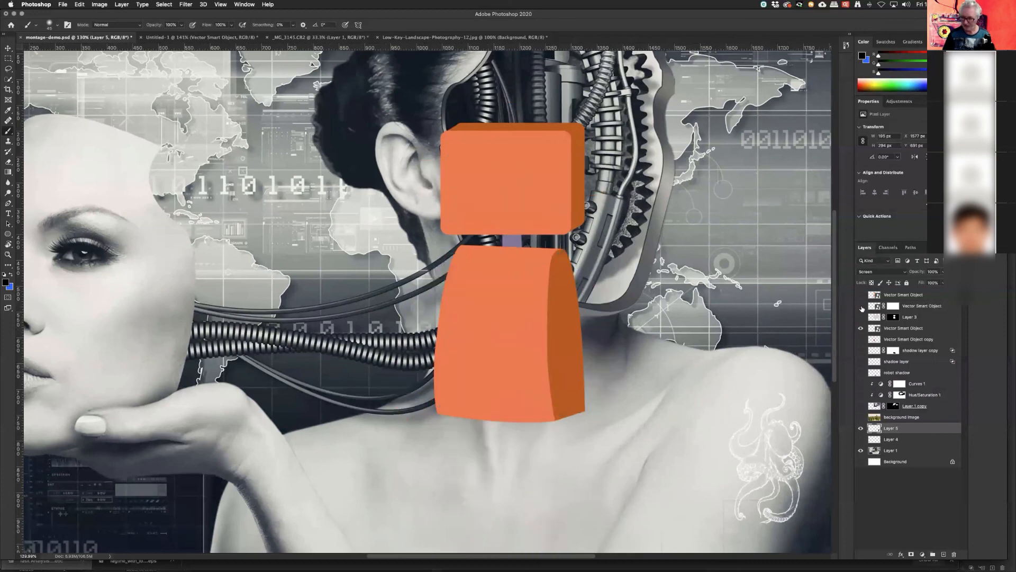
pyautogui.click(861, 306)
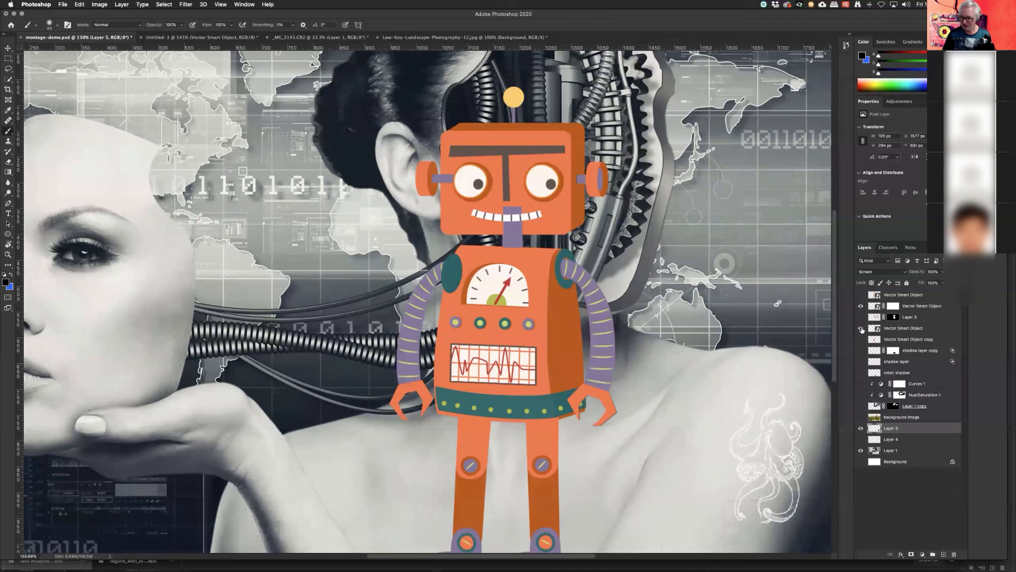
pyautogui.click(861, 328)
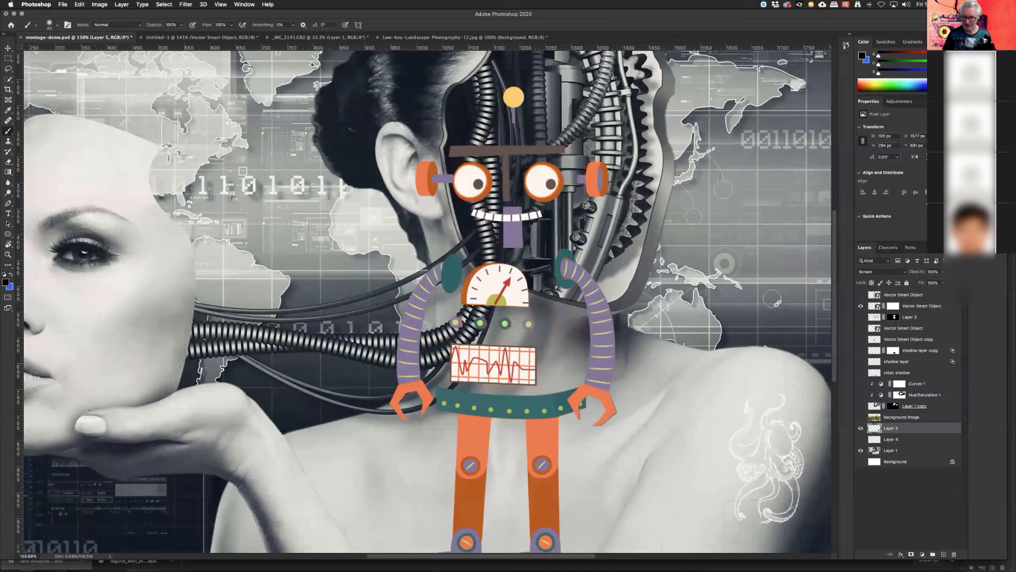
# Step: Toggle Layer 3, show the orange robot body layer, and hide the masked robot details so only the plain body remains
pyautogui.click(861, 316)
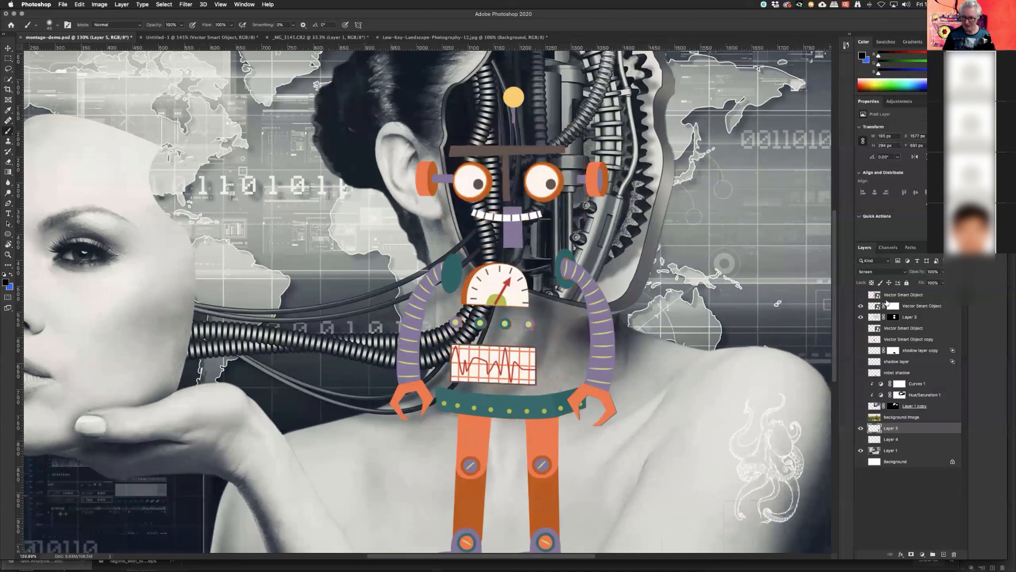
pyautogui.click(861, 317)
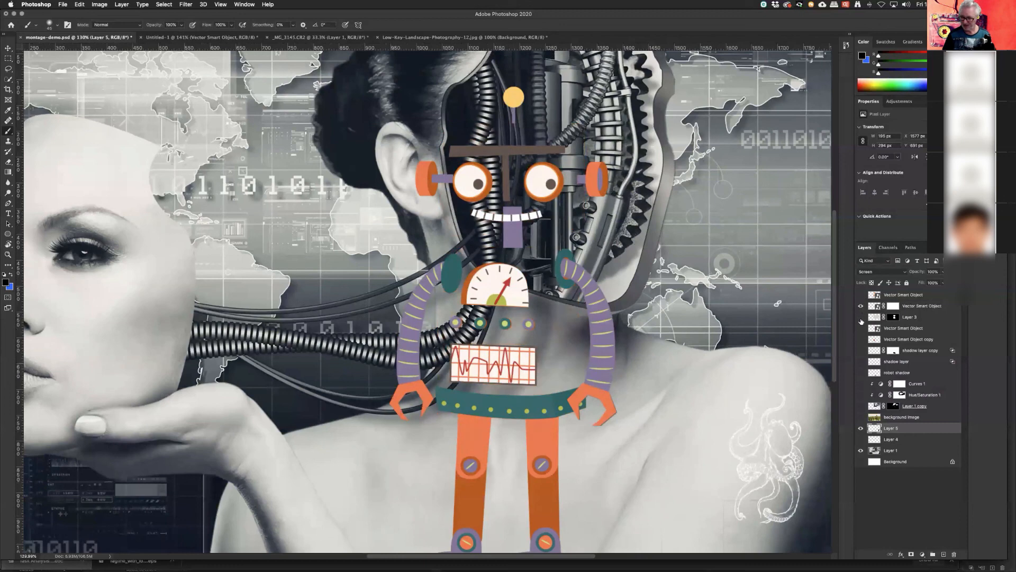
pyautogui.click(862, 329)
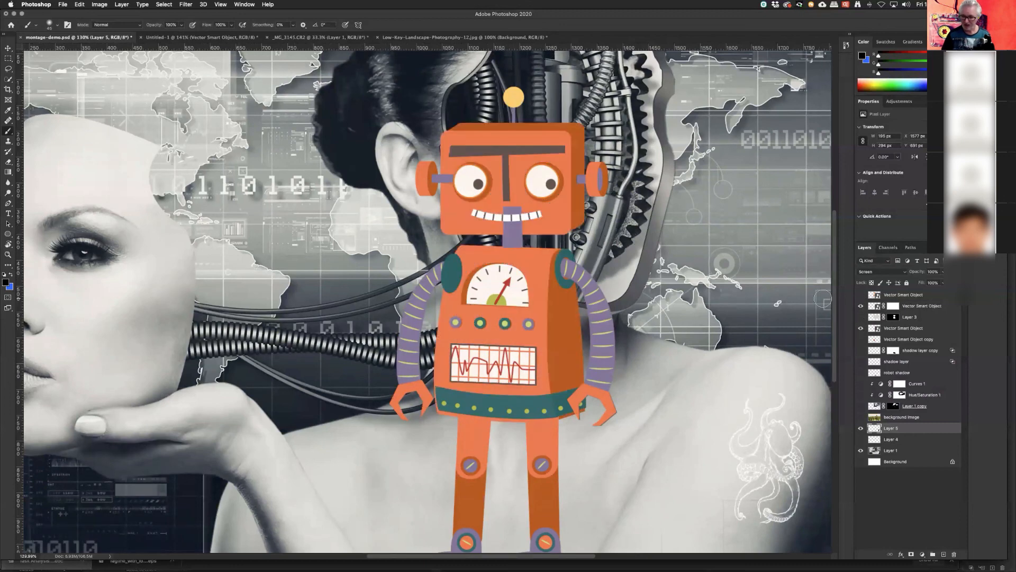
pyautogui.click(860, 307)
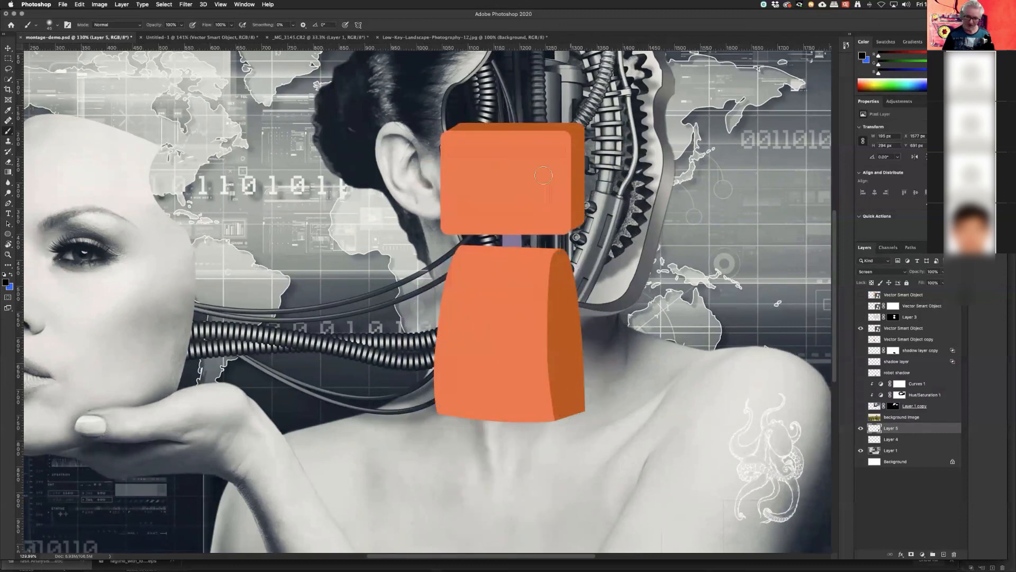
pyautogui.scroll(-8, 524, 368)
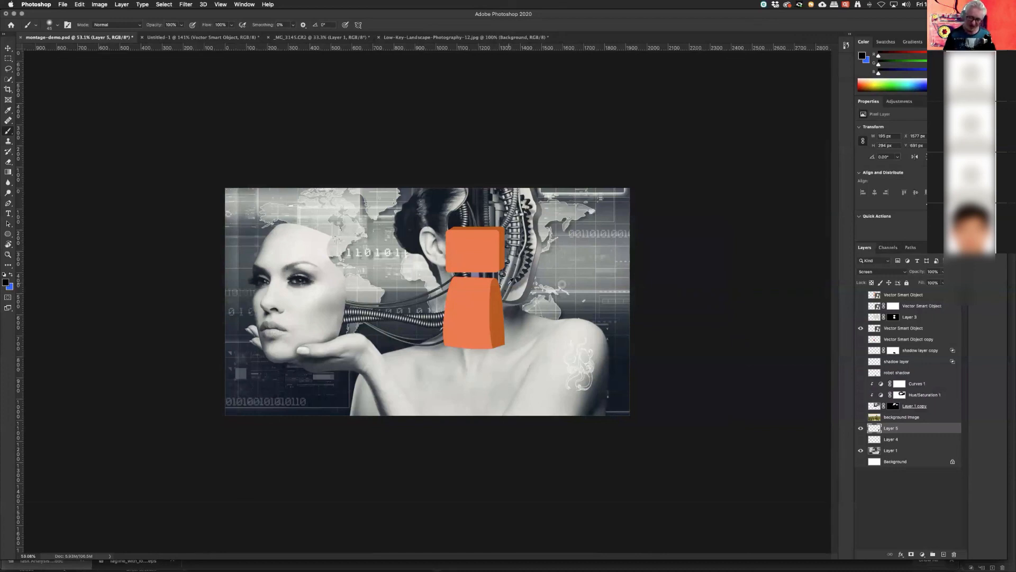
pyautogui.scroll(5, 508, 282)
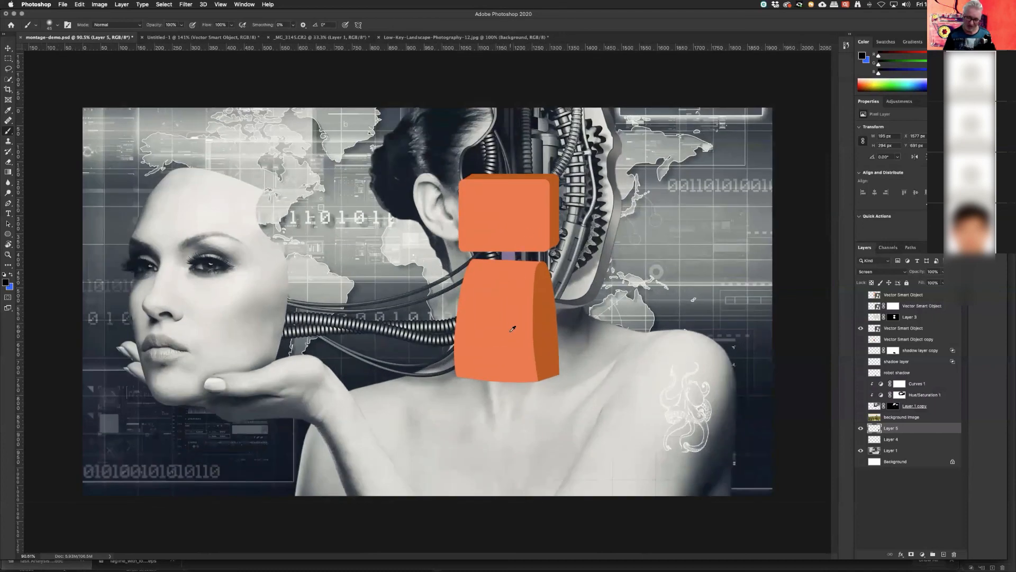
# Step: Switch to Chrome and search Google Images for "texture", refining the query to "paper texture"
pyautogui.press('super+Tab')
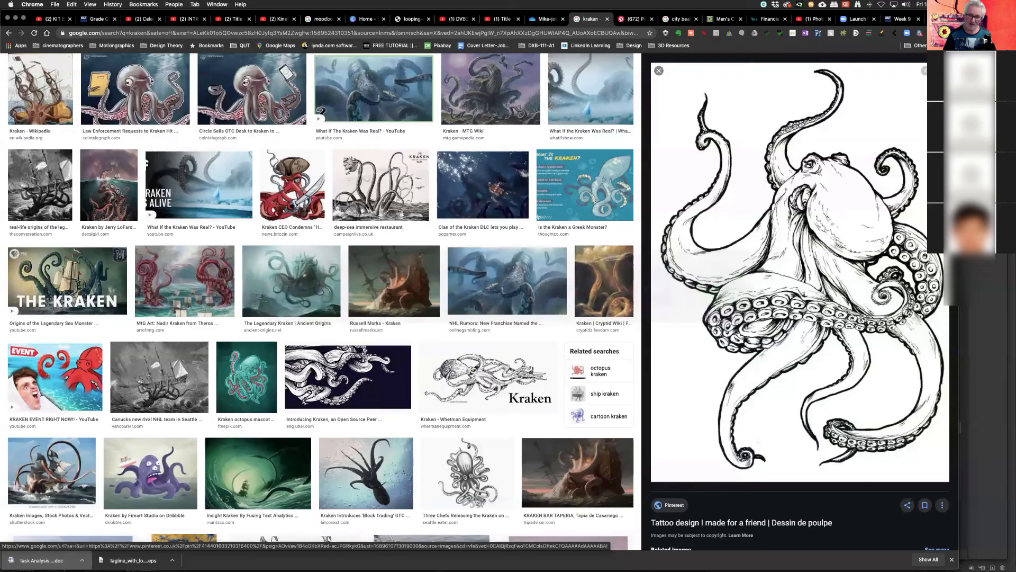
pyautogui.click(171, 34)
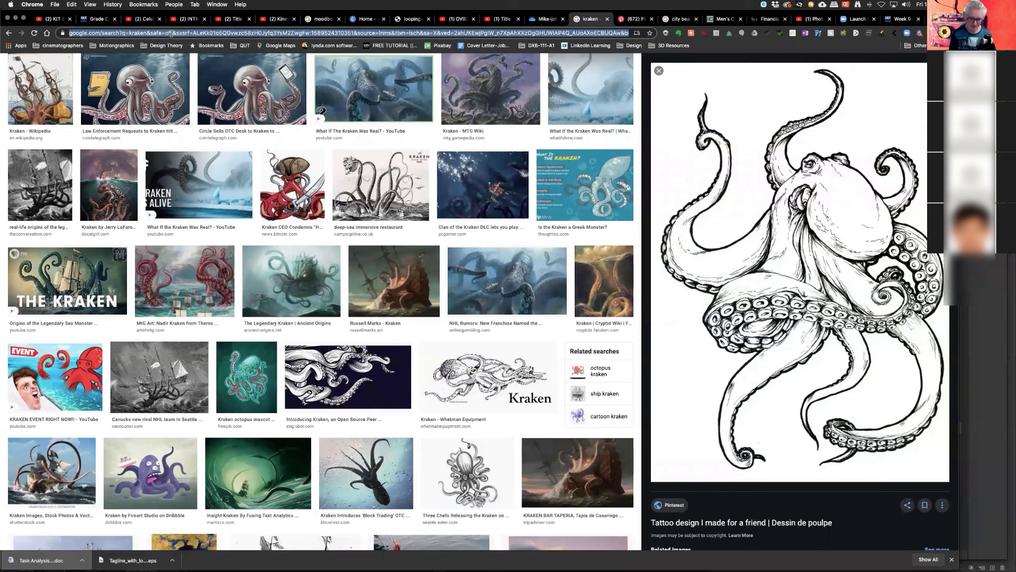
pyautogui.write('texture')
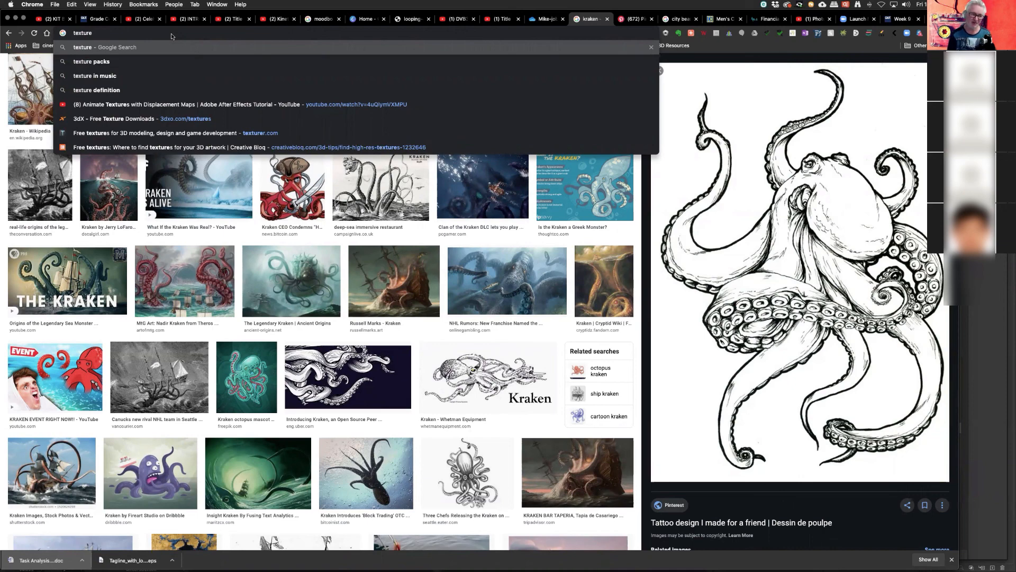
pyautogui.press('Return')
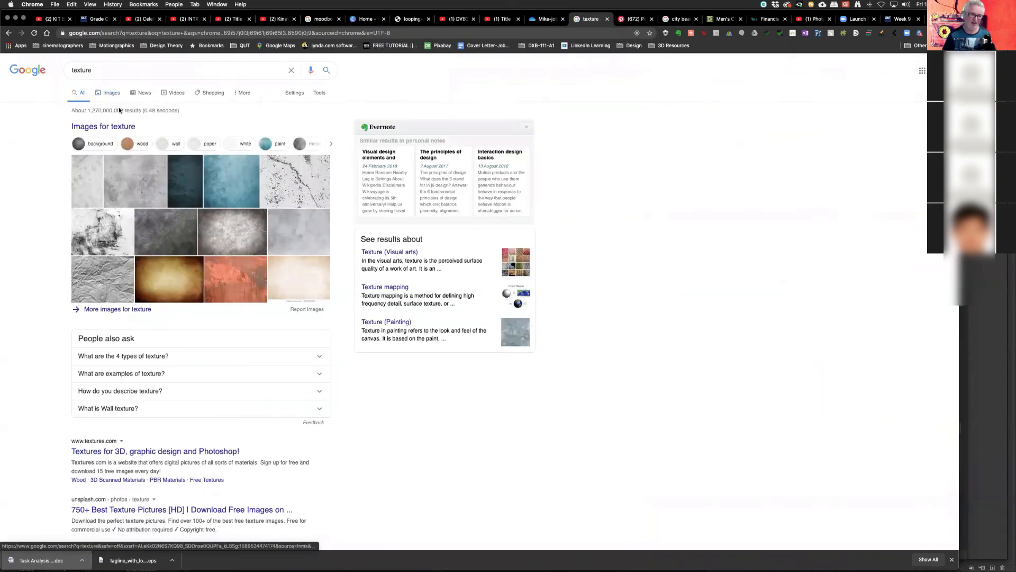
pyautogui.click(110, 93)
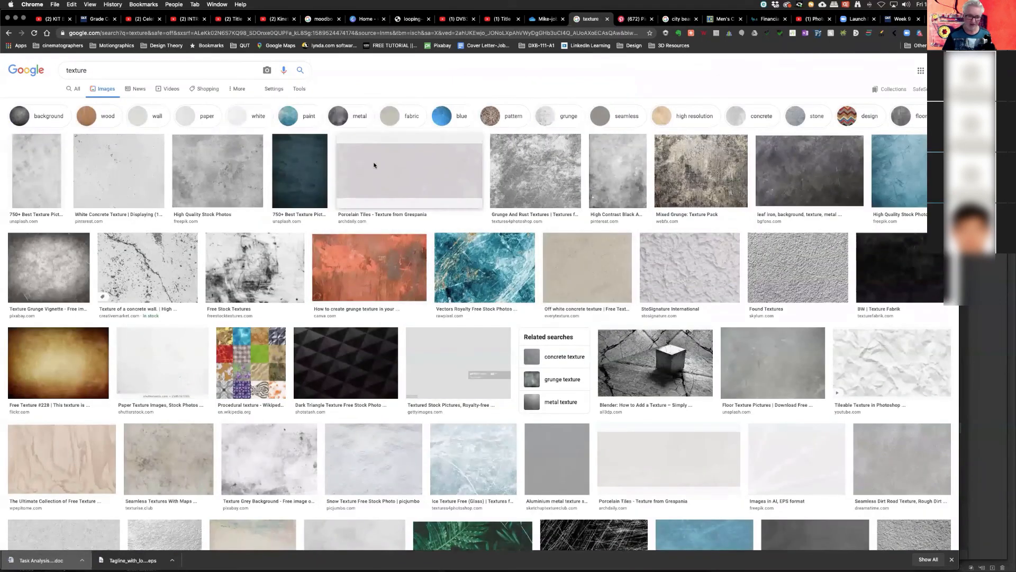
pyautogui.click(97, 73)
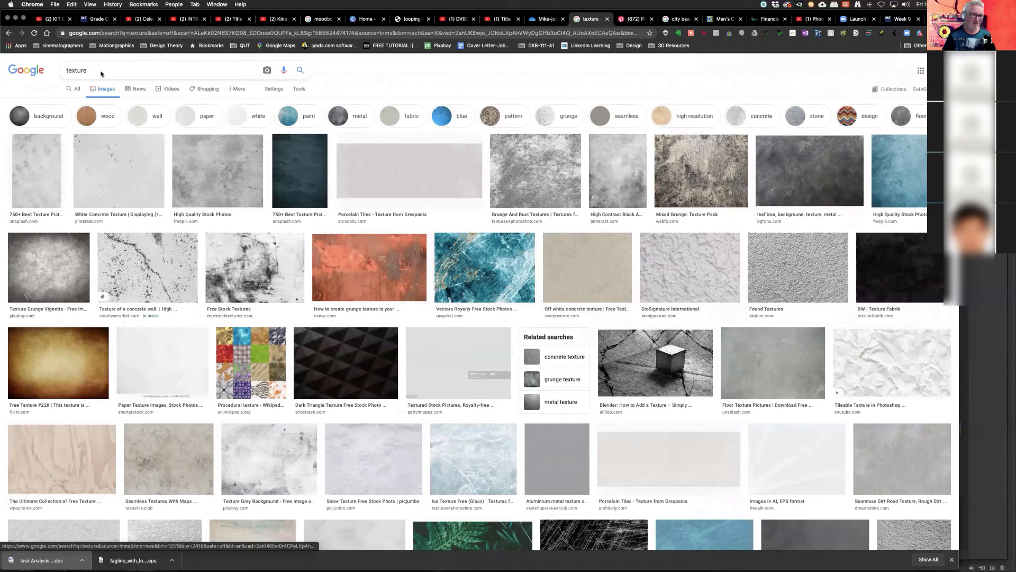
pyautogui.click(68, 71)
pyautogui.write('paper')
pyautogui.press('Return')
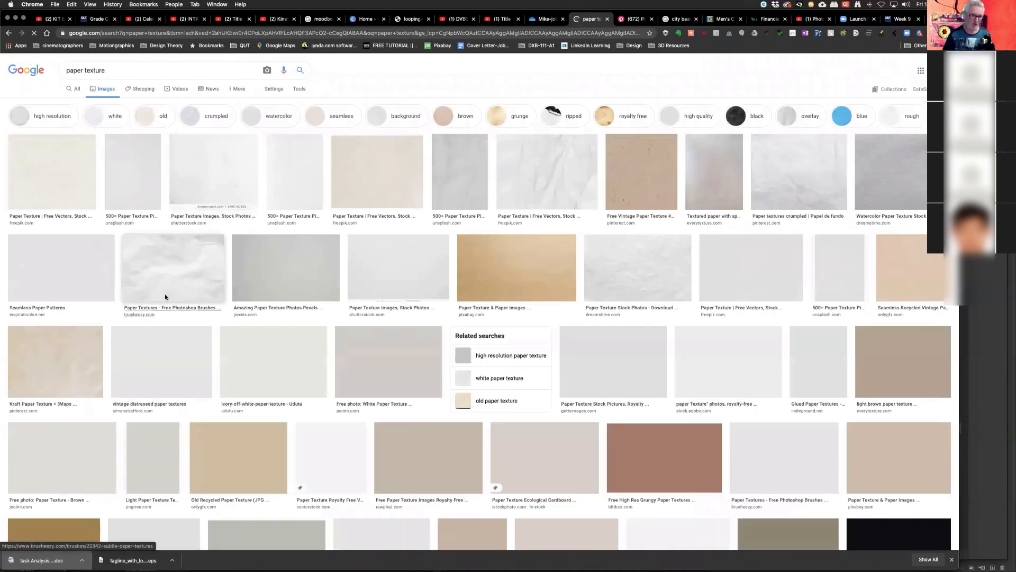
# Step: Preview the Unsplash paper texture and the ivory off-white paper texture among the image results
pyautogui.click(128, 176)
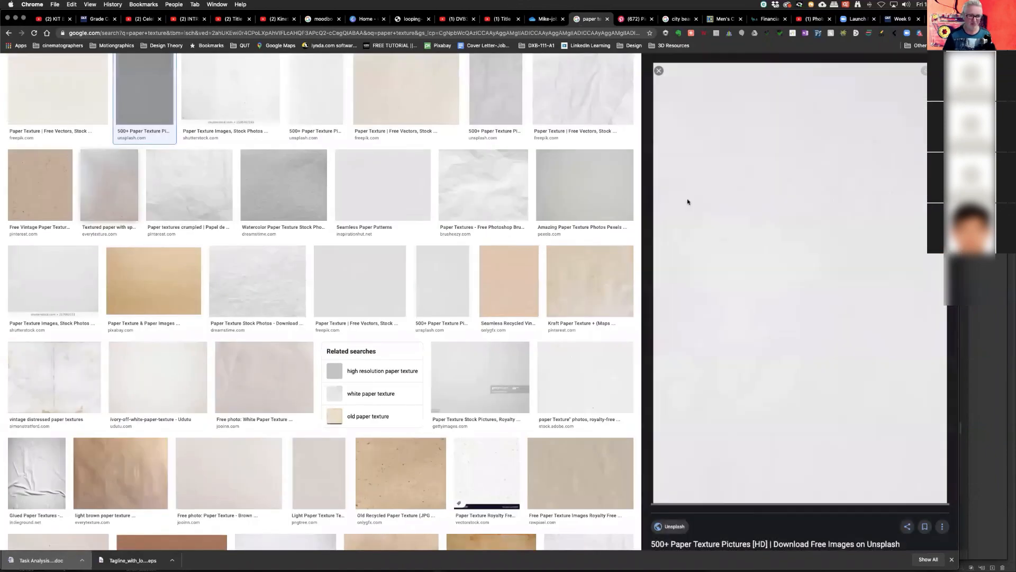
pyautogui.rightClick(778, 331)
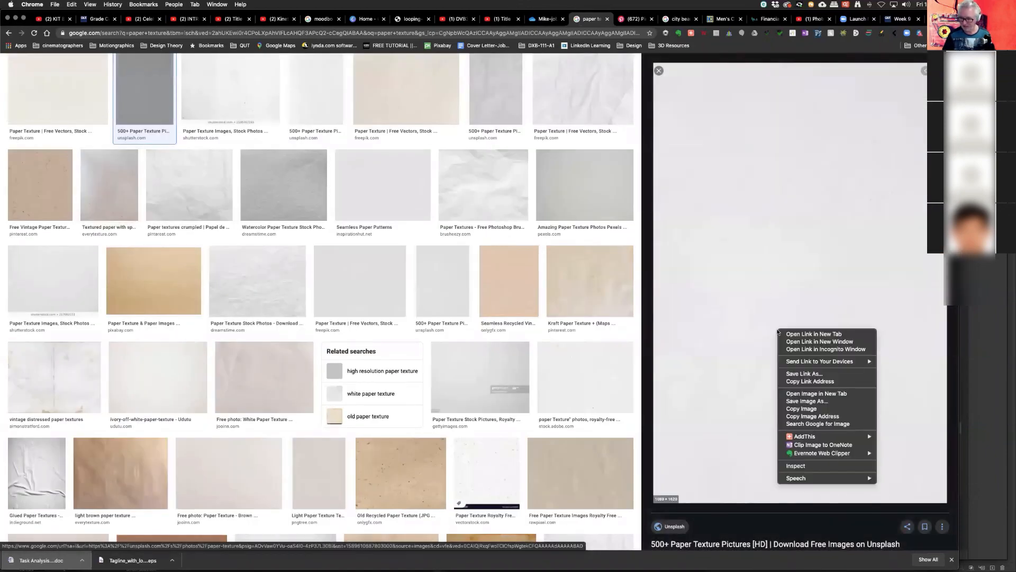
pyautogui.click(737, 328)
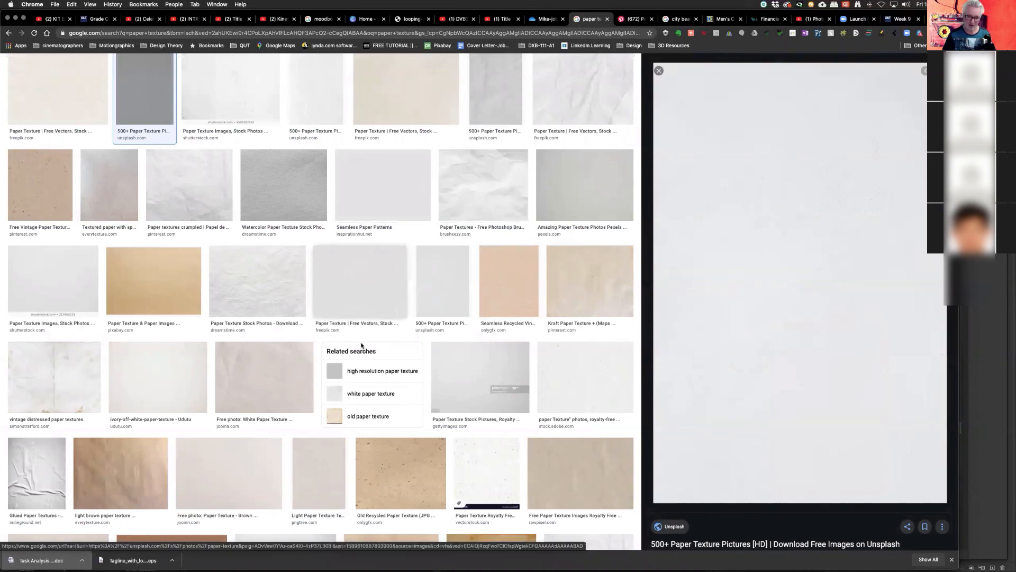
pyautogui.click(158, 388)
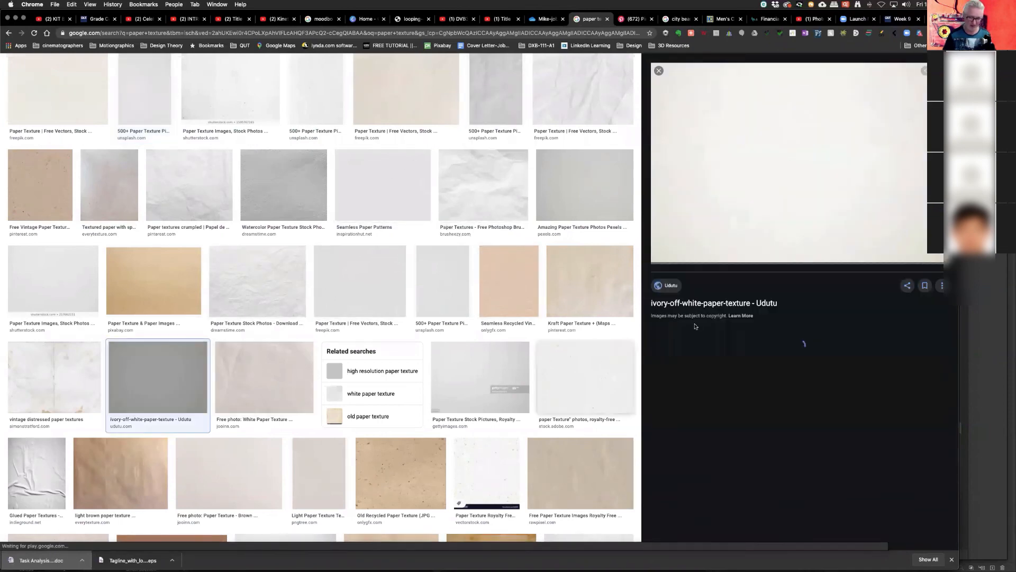
pyautogui.scroll(-2, 389, 446)
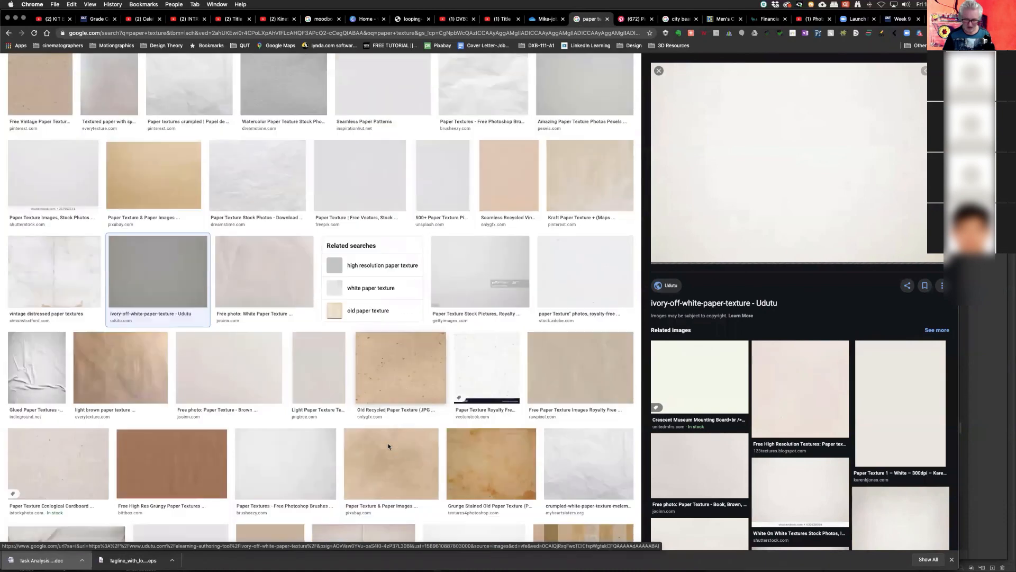
# Step: Try to copy the Old Recycled Paper Texture image into the Photoshop montage, undo the paste, and return to Chrome
pyautogui.click(397, 368)
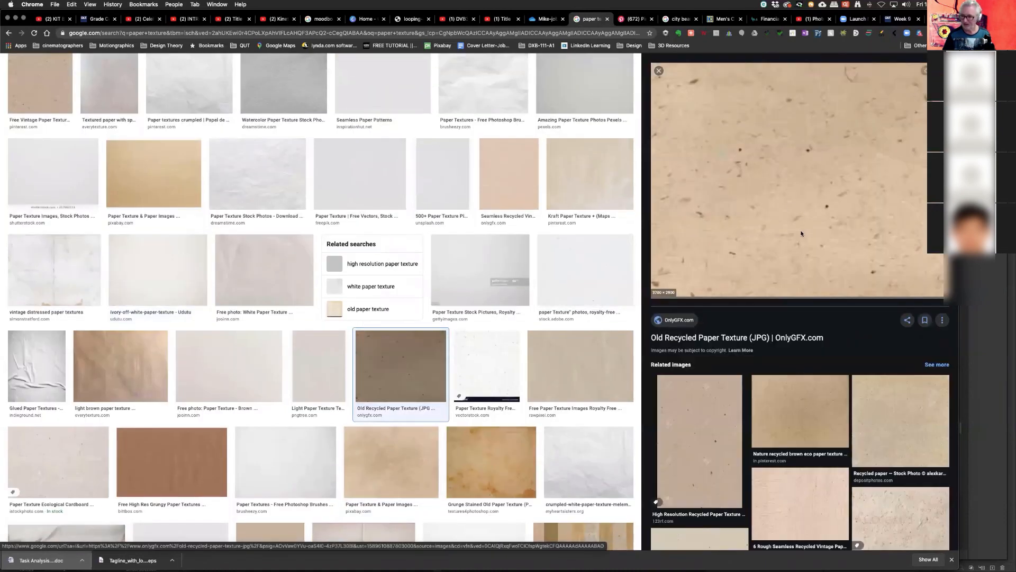
pyautogui.rightClick(785, 228)
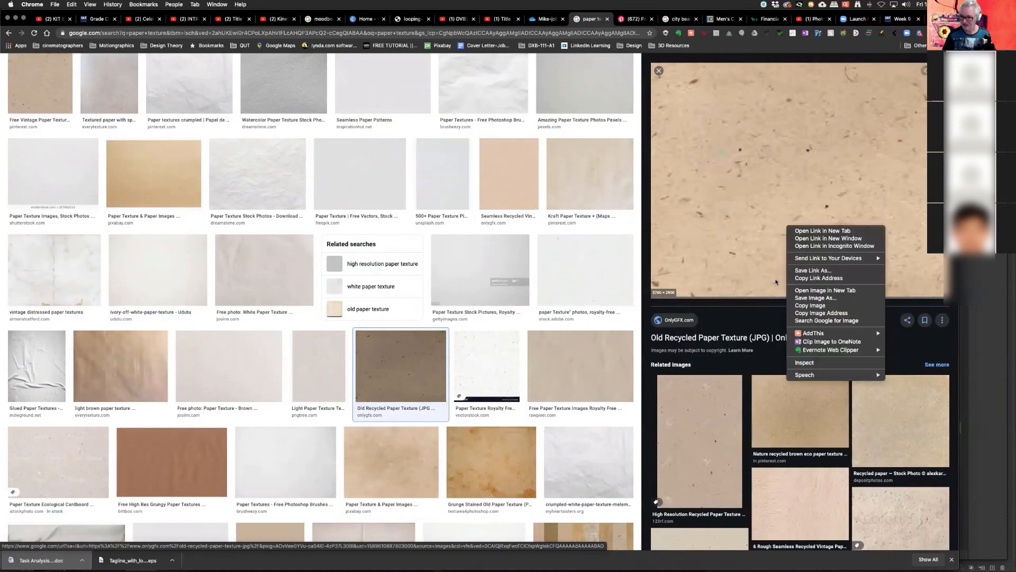
pyautogui.click(821, 311)
pyautogui.press('super+Tab')
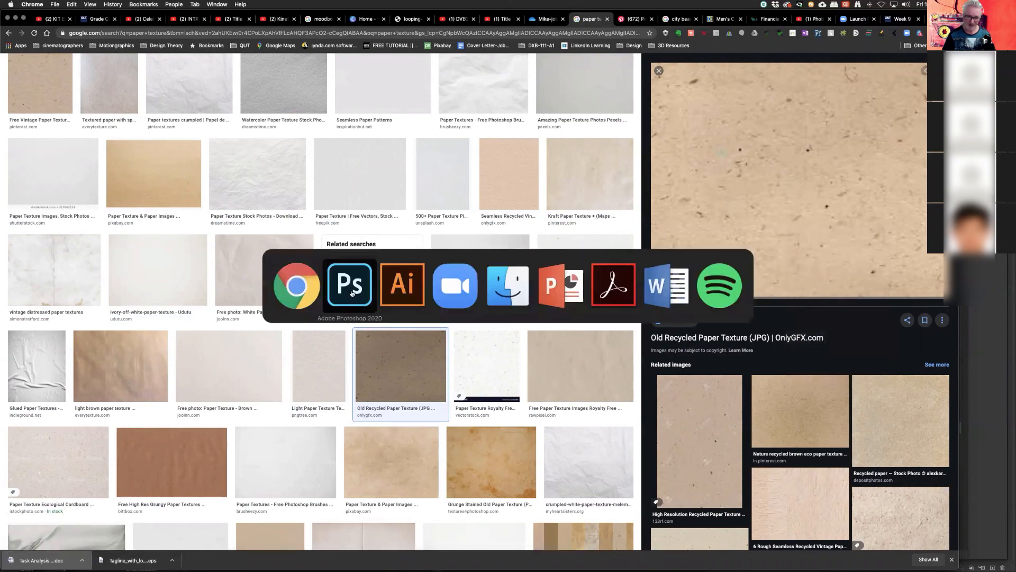
pyautogui.press('super+v')
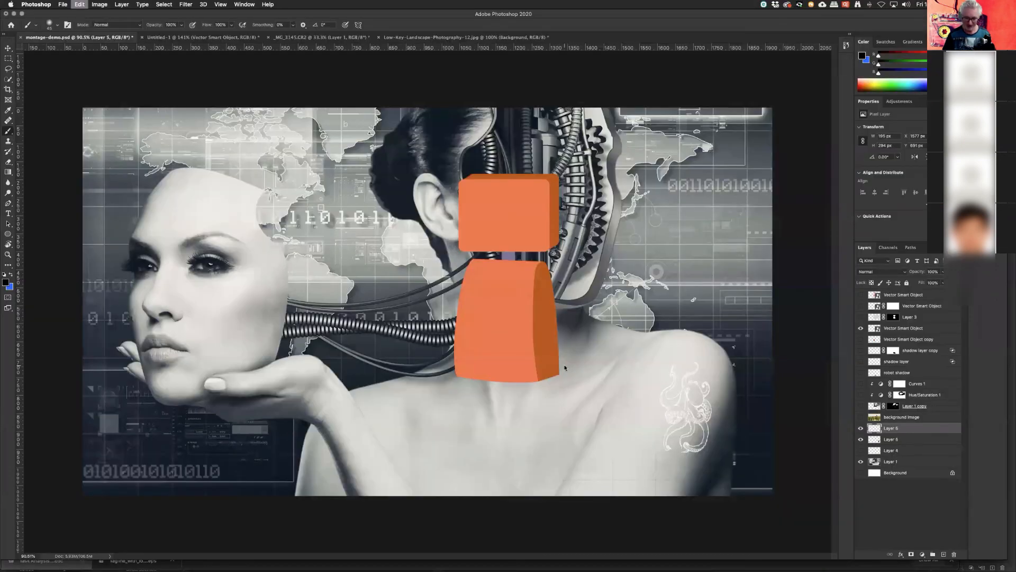
pyautogui.press('super+z')
pyautogui.press('super+Tab')
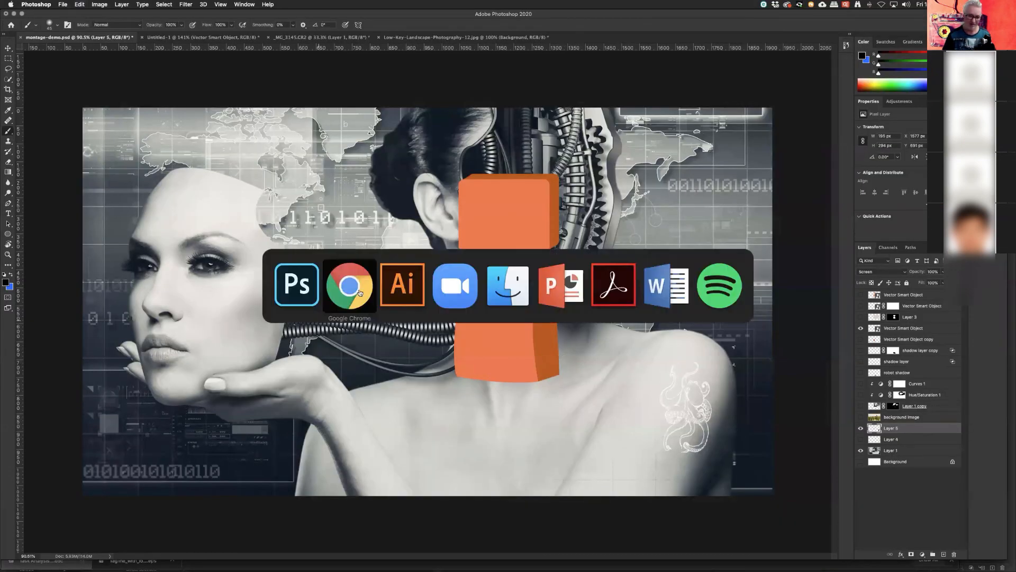
# Step: Filter the paper texture image results to the Large size
pyautogui.scroll(4, 364, 299)
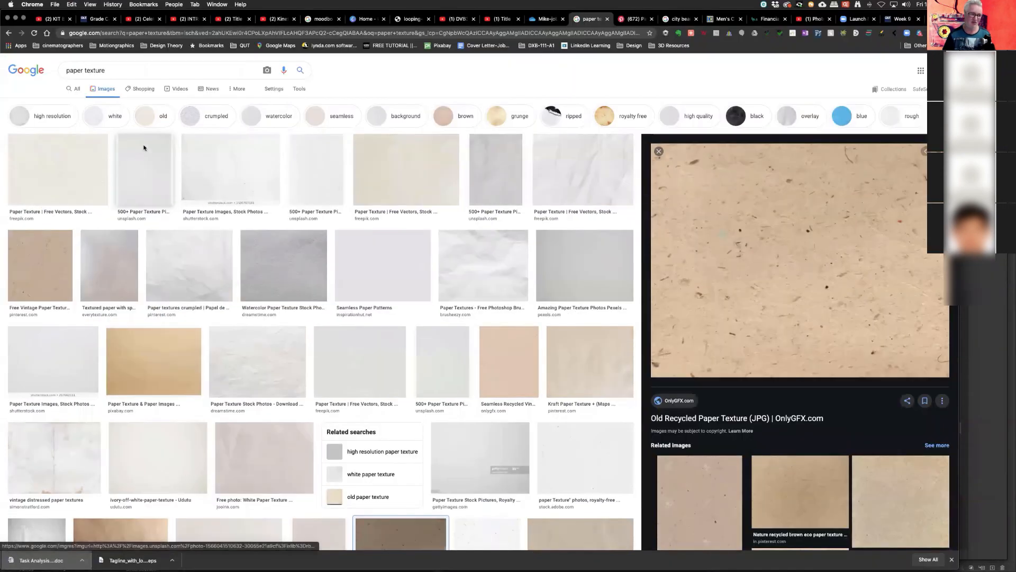
pyautogui.click(300, 90)
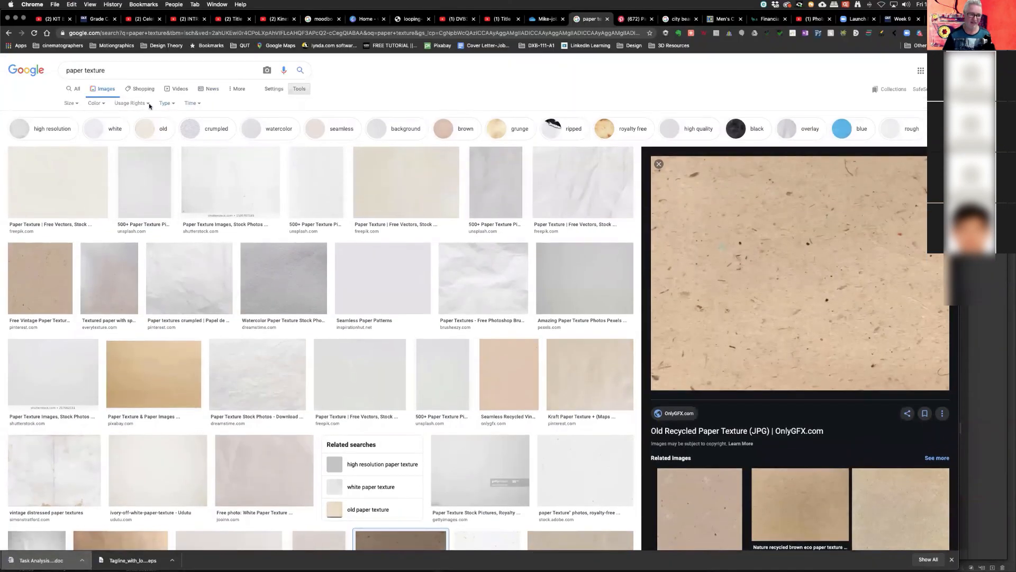
pyautogui.click(69, 103)
pyautogui.click(88, 127)
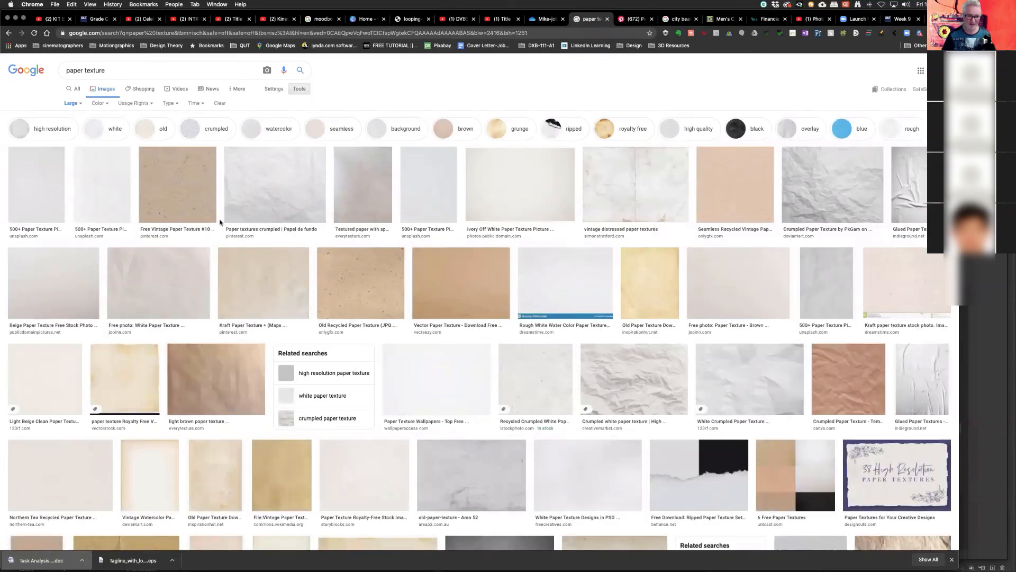
# Step: Copy the Free Vintage Paper Texture #10 image and paste it into montage-demo.psd in Photoshop as a new layer
pyautogui.click(183, 192)
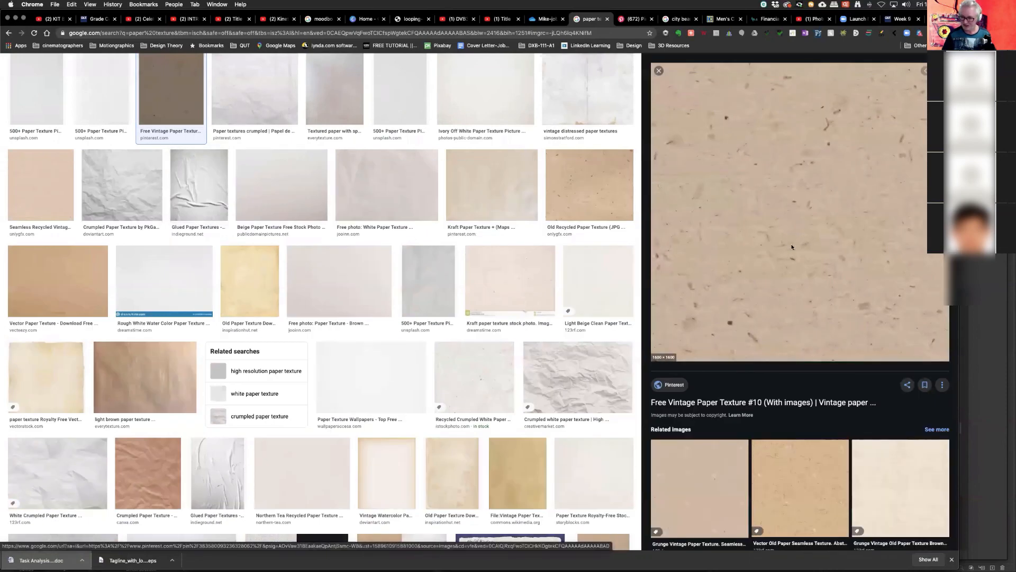
pyautogui.rightClick(792, 247)
pyautogui.click(799, 325)
pyautogui.press('super+Tab')
pyautogui.press('super+v')
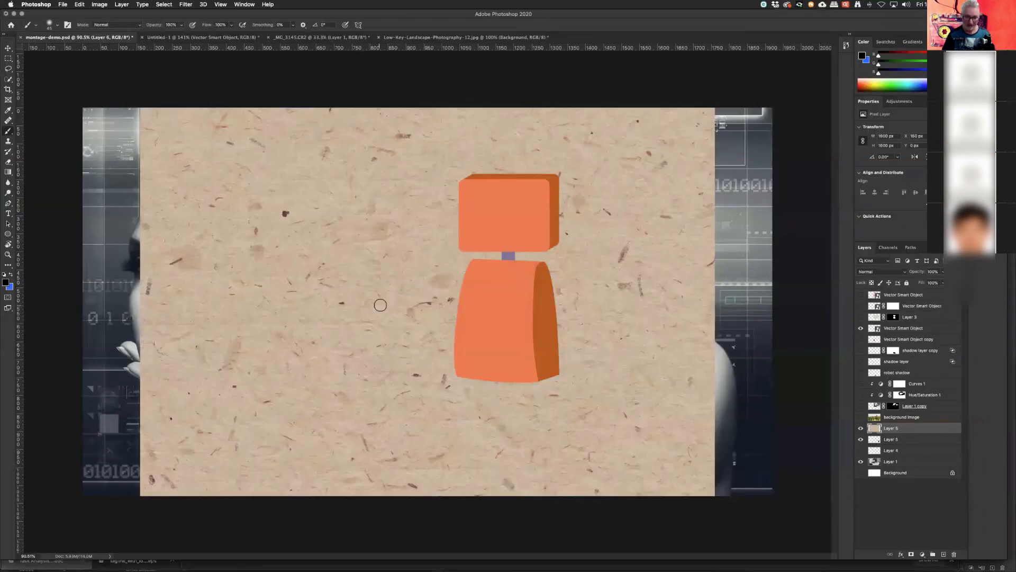
# Step: Move the pasted paper texture and scale it down to about 933 px square behind the orange robot body
pyautogui.moveTo(381, 364)
pyautogui.mouseDown()
pyautogui.moveTo(408, 359)
pyautogui.moveTo(376, 367)
pyautogui.mouseUp()
pyautogui.press('super+t')
pyautogui.press('super+minus')
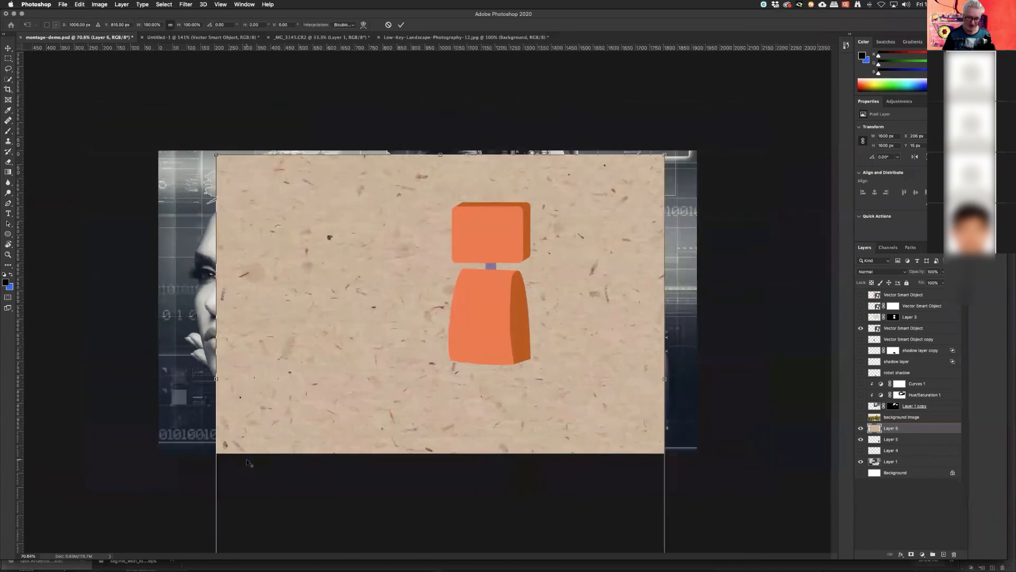
pyautogui.press('super+minus')
pyautogui.moveTo(276, 517); pyautogui.dragTo(384, 409)
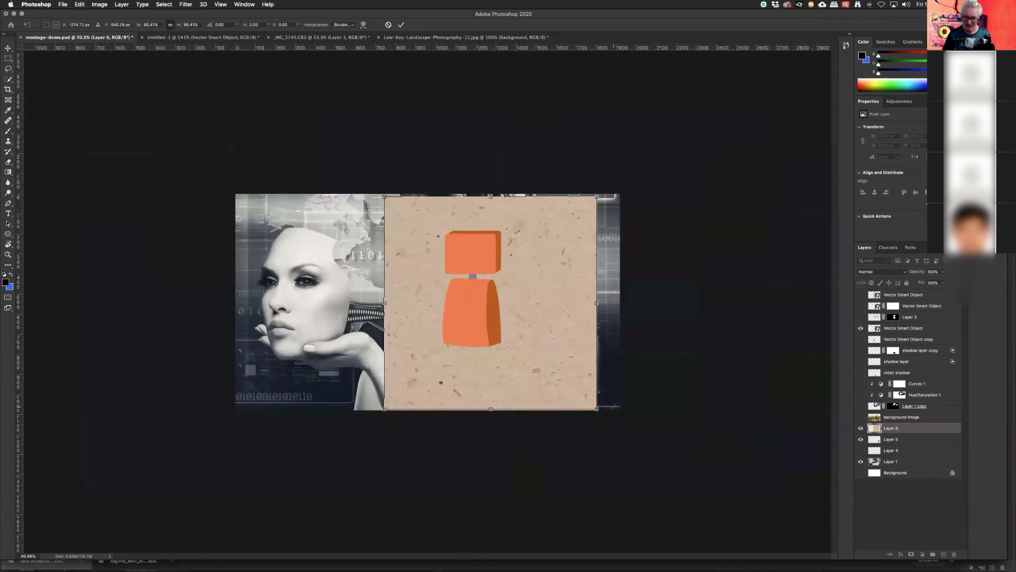
pyautogui.moveTo(594, 405); pyautogui.dragTo(570, 382)
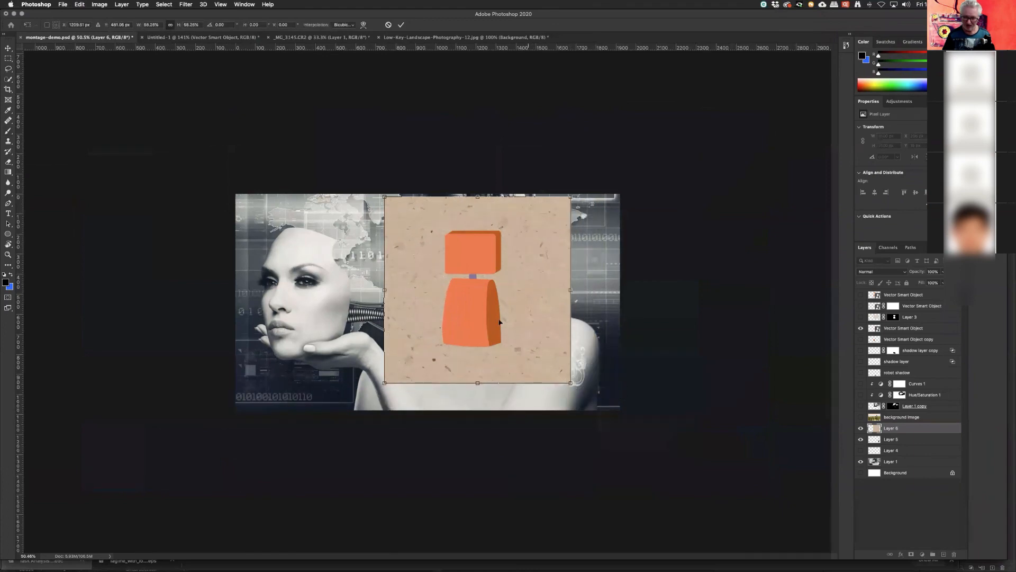
pyautogui.press('Return')
# Step: Hide the paper texture layer and all visible layers beneath it, leaving only the orange robot body showing
pyautogui.press('b')
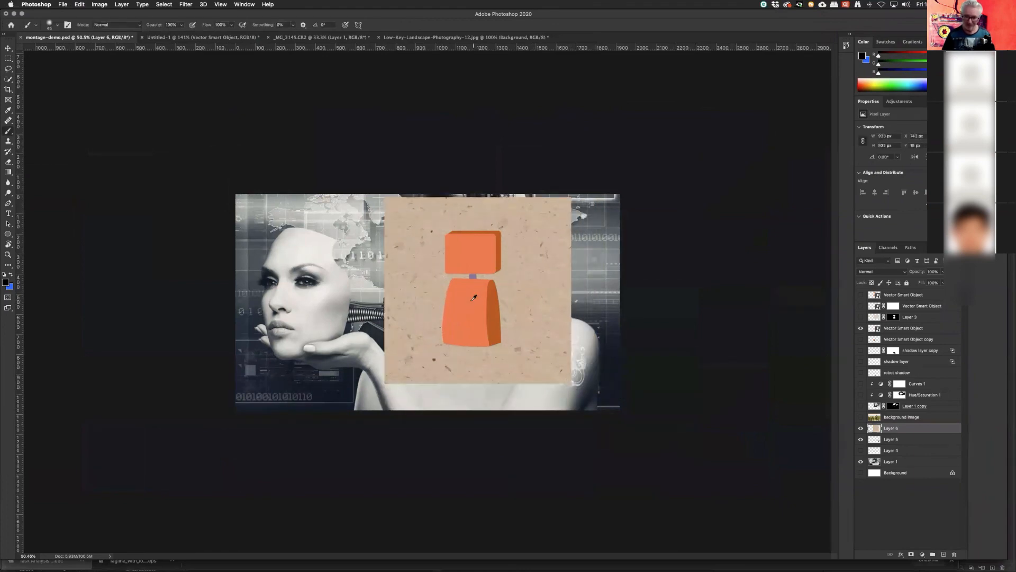
pyautogui.scroll(10, 461, 300)
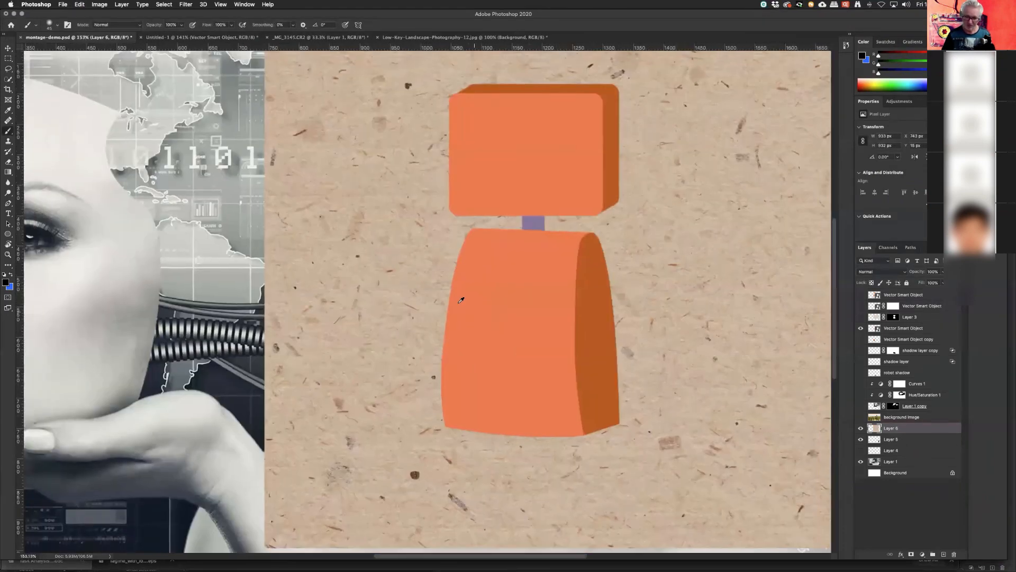
pyautogui.scroll(-1, 461, 300)
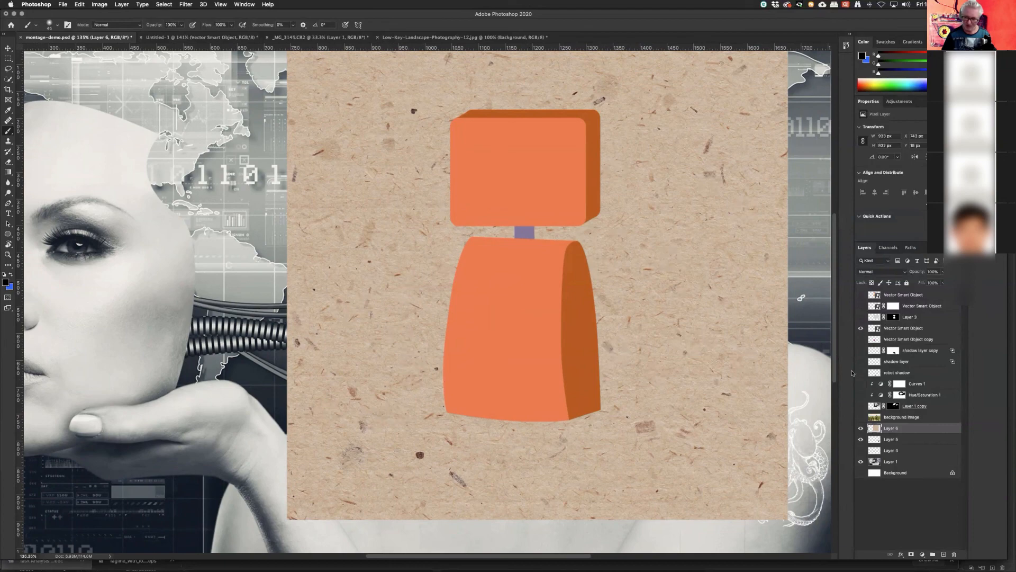
pyautogui.moveTo(861, 429); pyautogui.dragTo(862, 468)
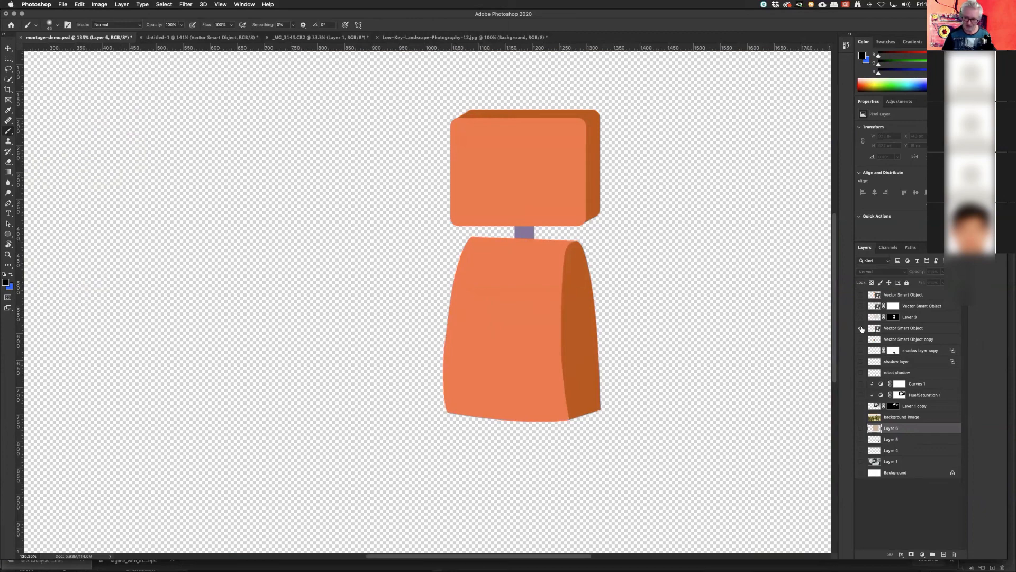
# Step: Mask the paper texture layer to the orange robot body's outline and move it directly above the robot body layer
pyautogui.click(861, 329)
pyautogui.keyDown('super'); pyautogui.click(876, 329); pyautogui.keyUp('super')
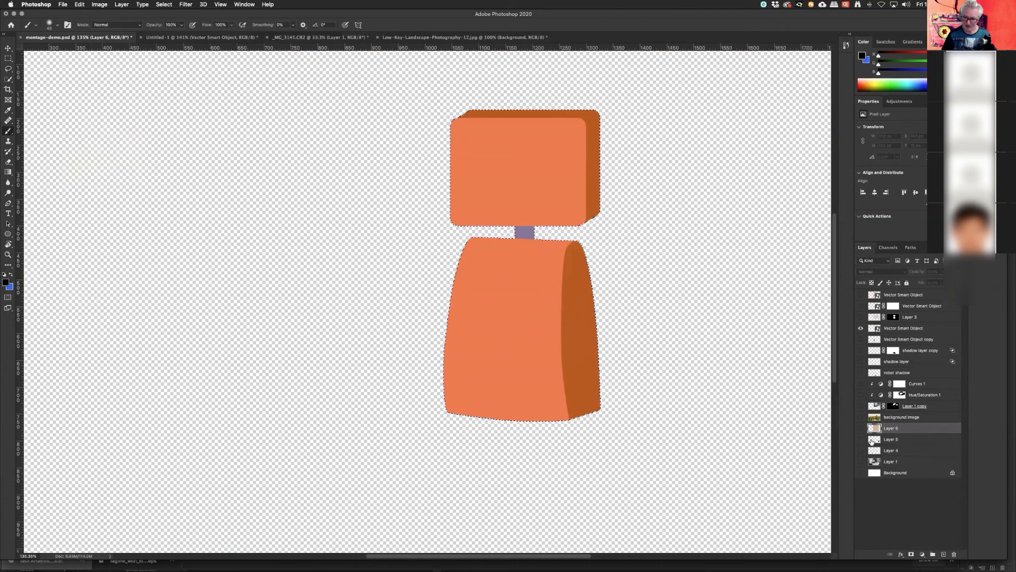
pyautogui.click(861, 429)
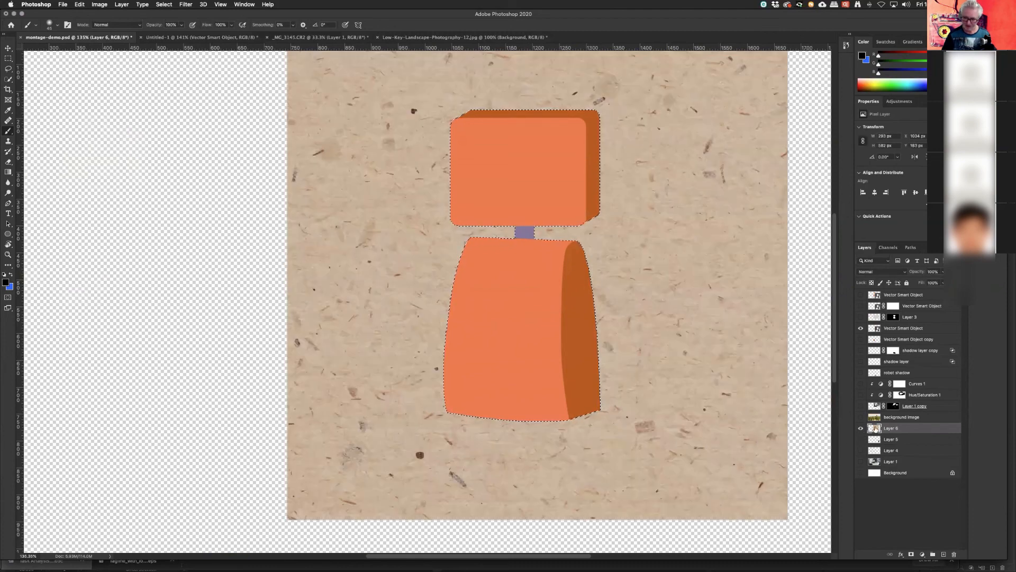
pyautogui.click(911, 555)
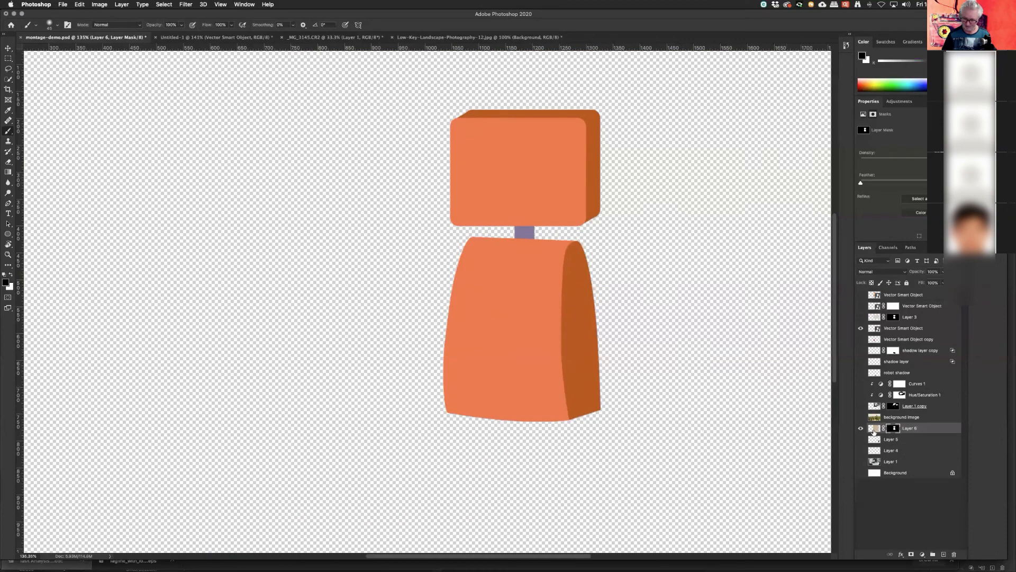
pyautogui.moveTo(874, 429); pyautogui.dragTo(879, 325)
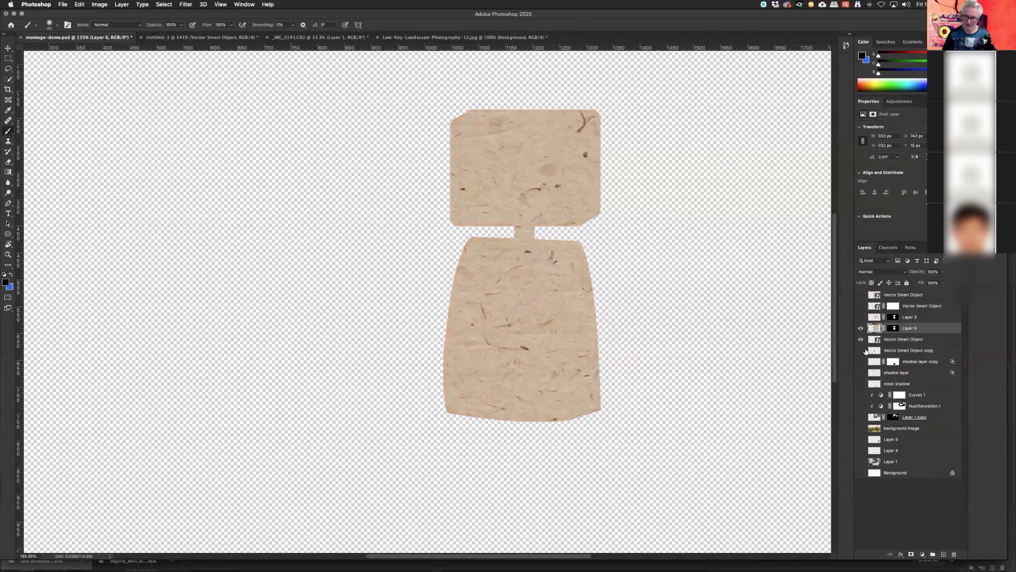
# Step: Set the masked paper texture layer to the Screen blend mode and lower its opacity to about 39%
pyautogui.click(905, 273)
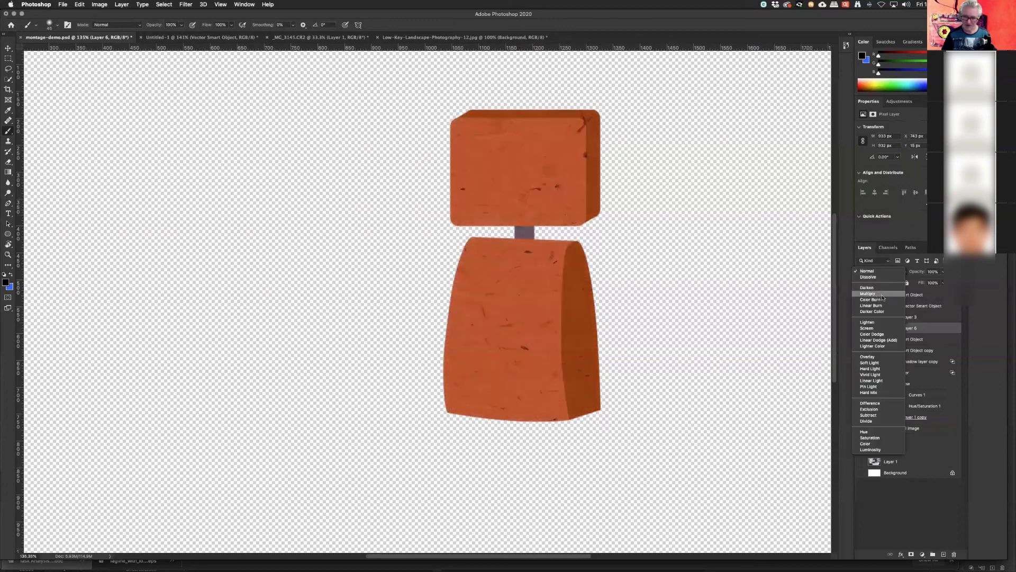
pyautogui.click(867, 328)
pyautogui.click(943, 272)
pyautogui.moveTo(942, 283); pyautogui.dragTo(921, 282)
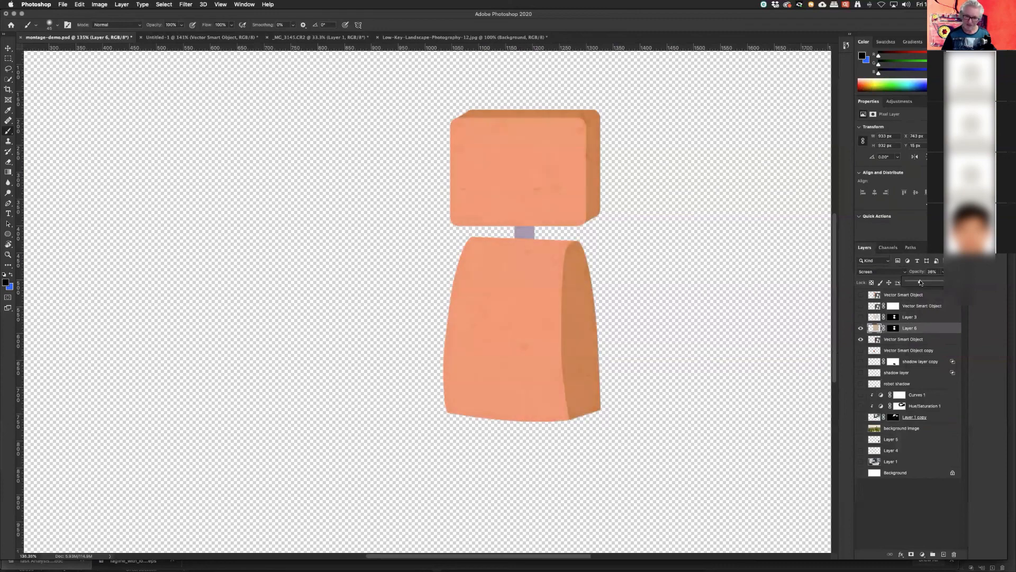
# Step: Try the Overlay blend mode on the paper texture layer, and change it to Hard Mix
pyautogui.click(895, 272)
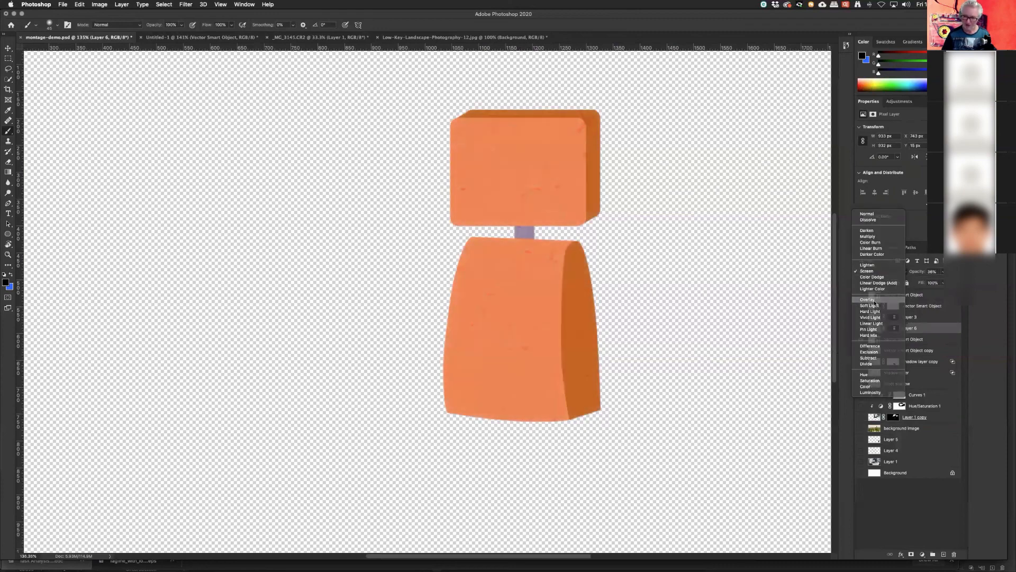
pyautogui.click(875, 301)
pyautogui.click(884, 271)
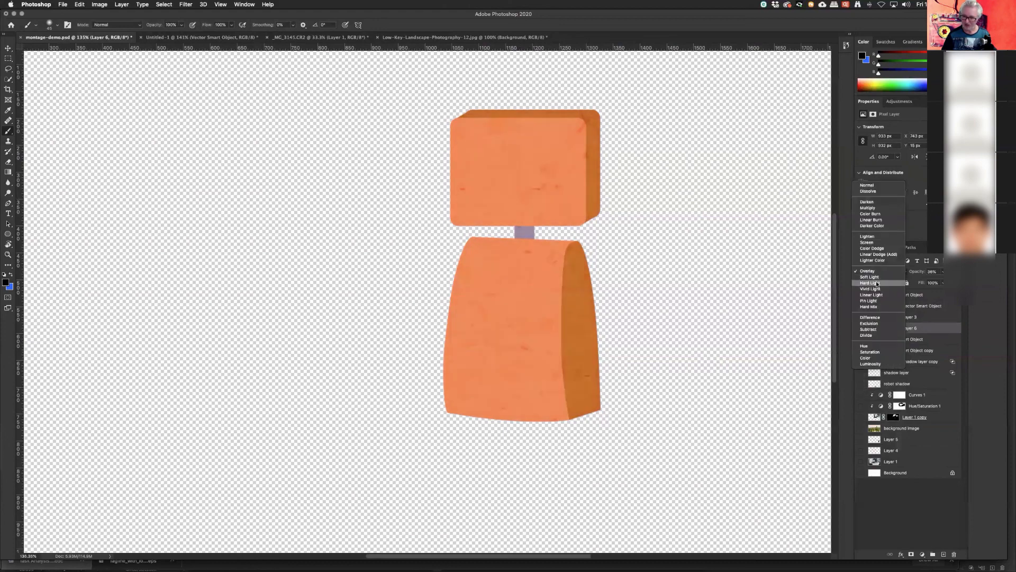
pyautogui.click(876, 308)
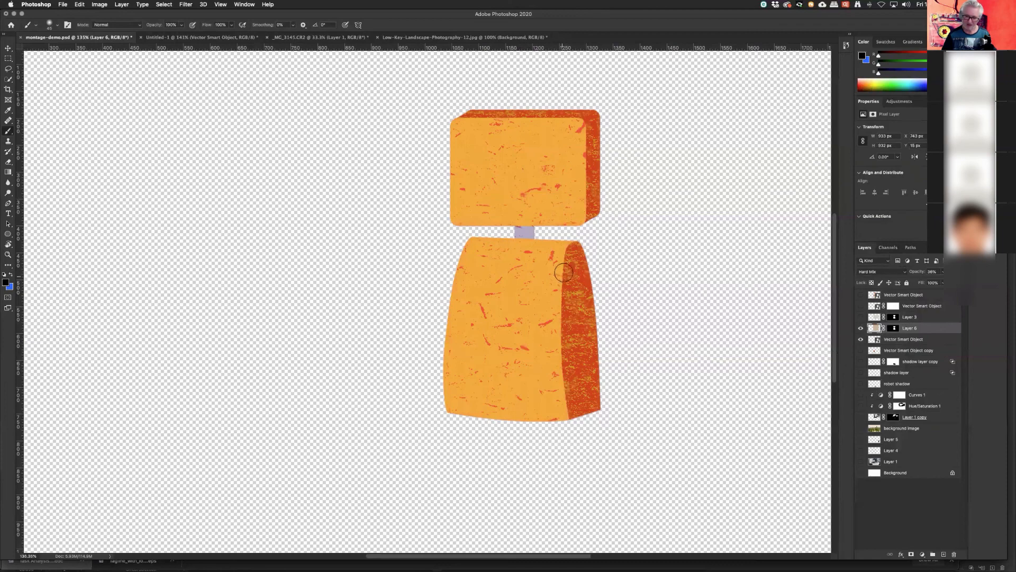
# Step: Compare the whole robot body with and without the paper texture by hiding and showing the texture layer
pyautogui.scroll(-1, 494, 328)
pyautogui.scroll(-2, 493, 328)
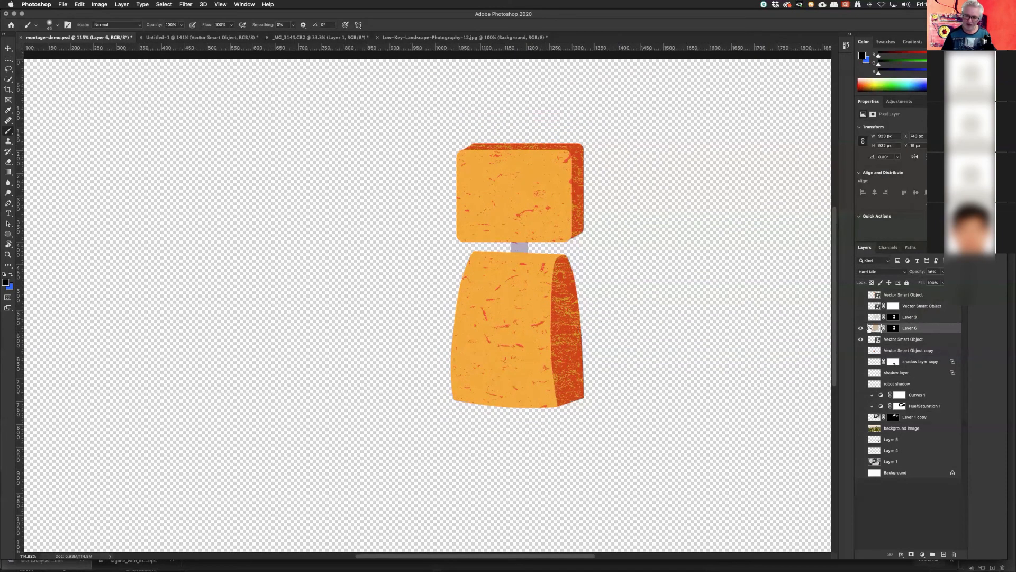
pyautogui.click(860, 328)
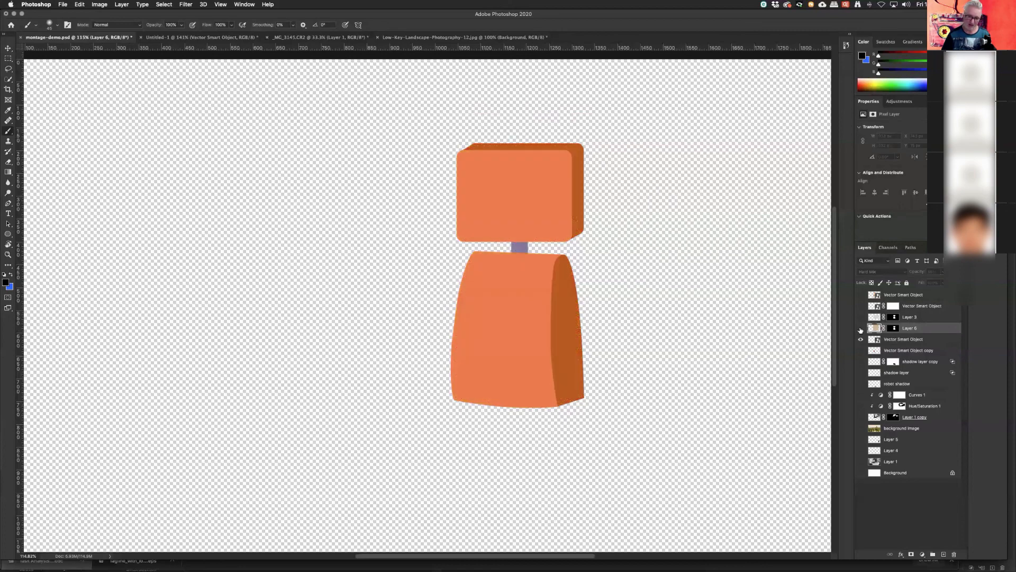
pyautogui.click(860, 328)
pyautogui.scroll(-2, 592, 335)
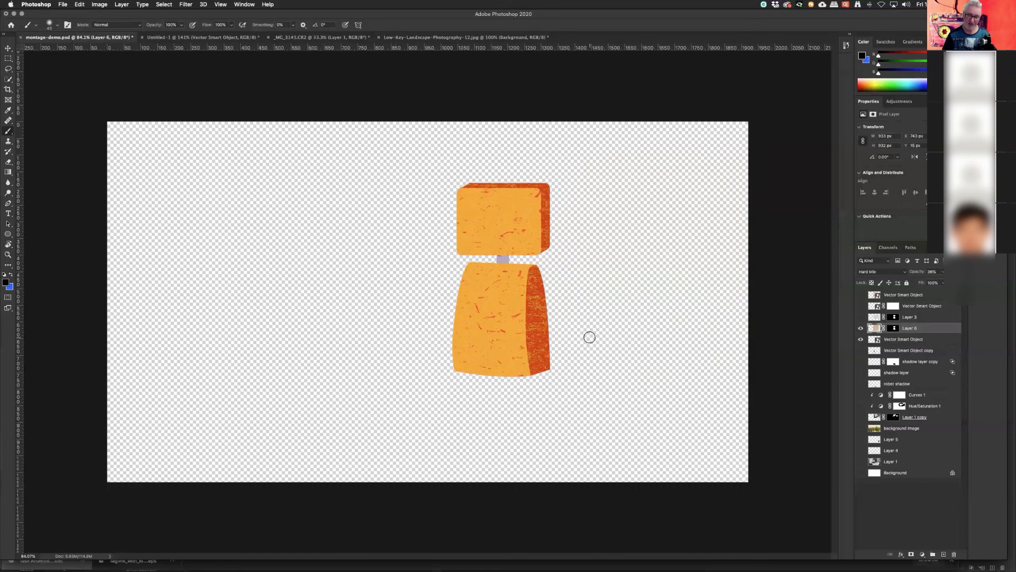